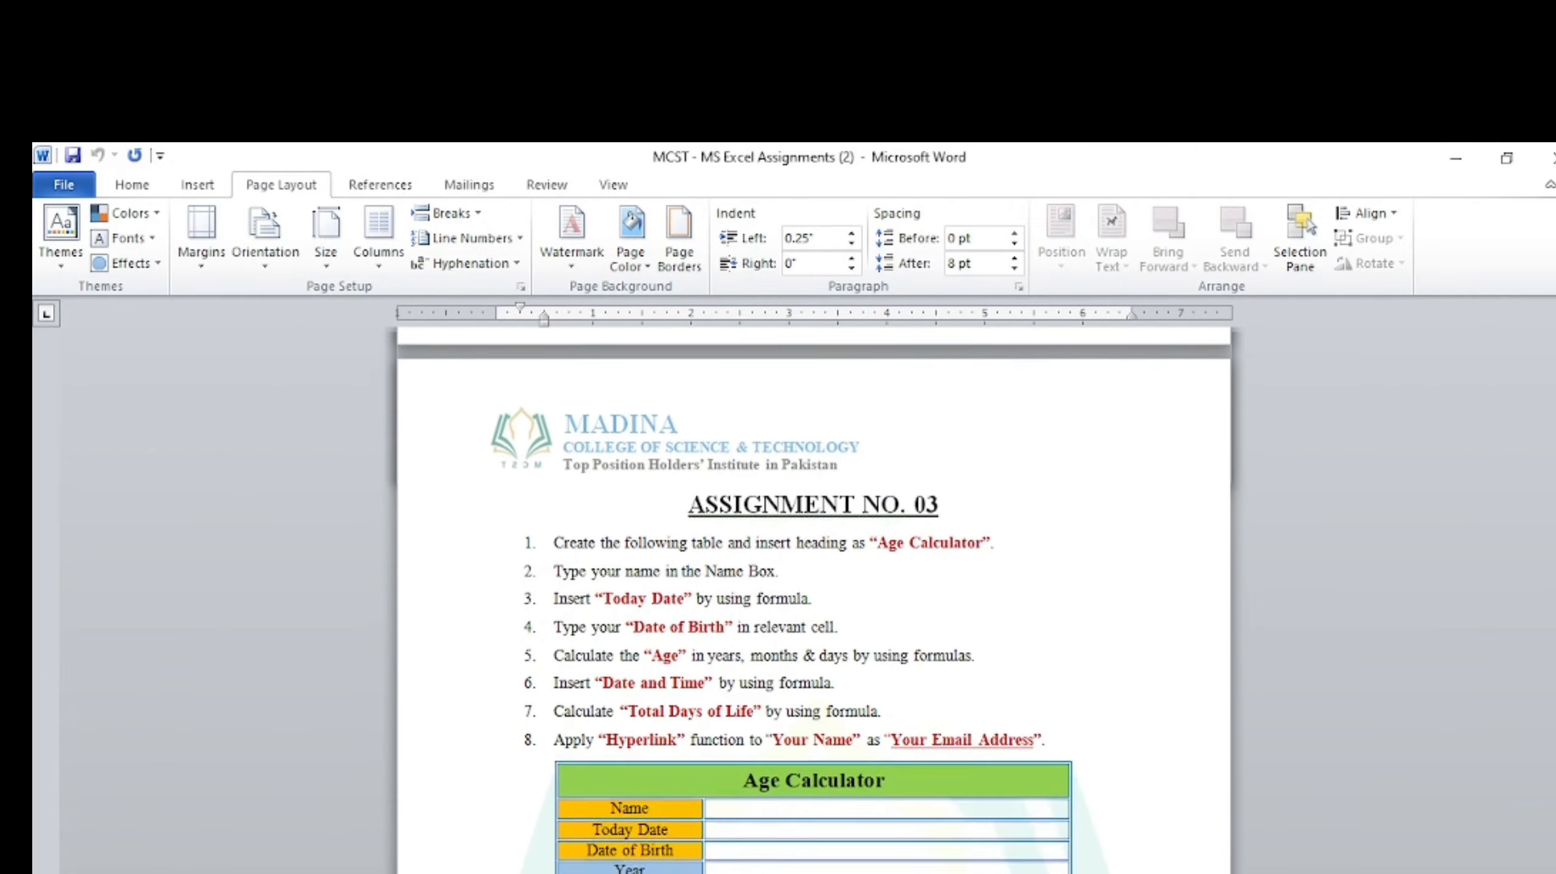
# Step: Find Assignment No. 06 in the Word document and examine its result table and title instruction
pyautogui.scroll(-10, 814, 600)
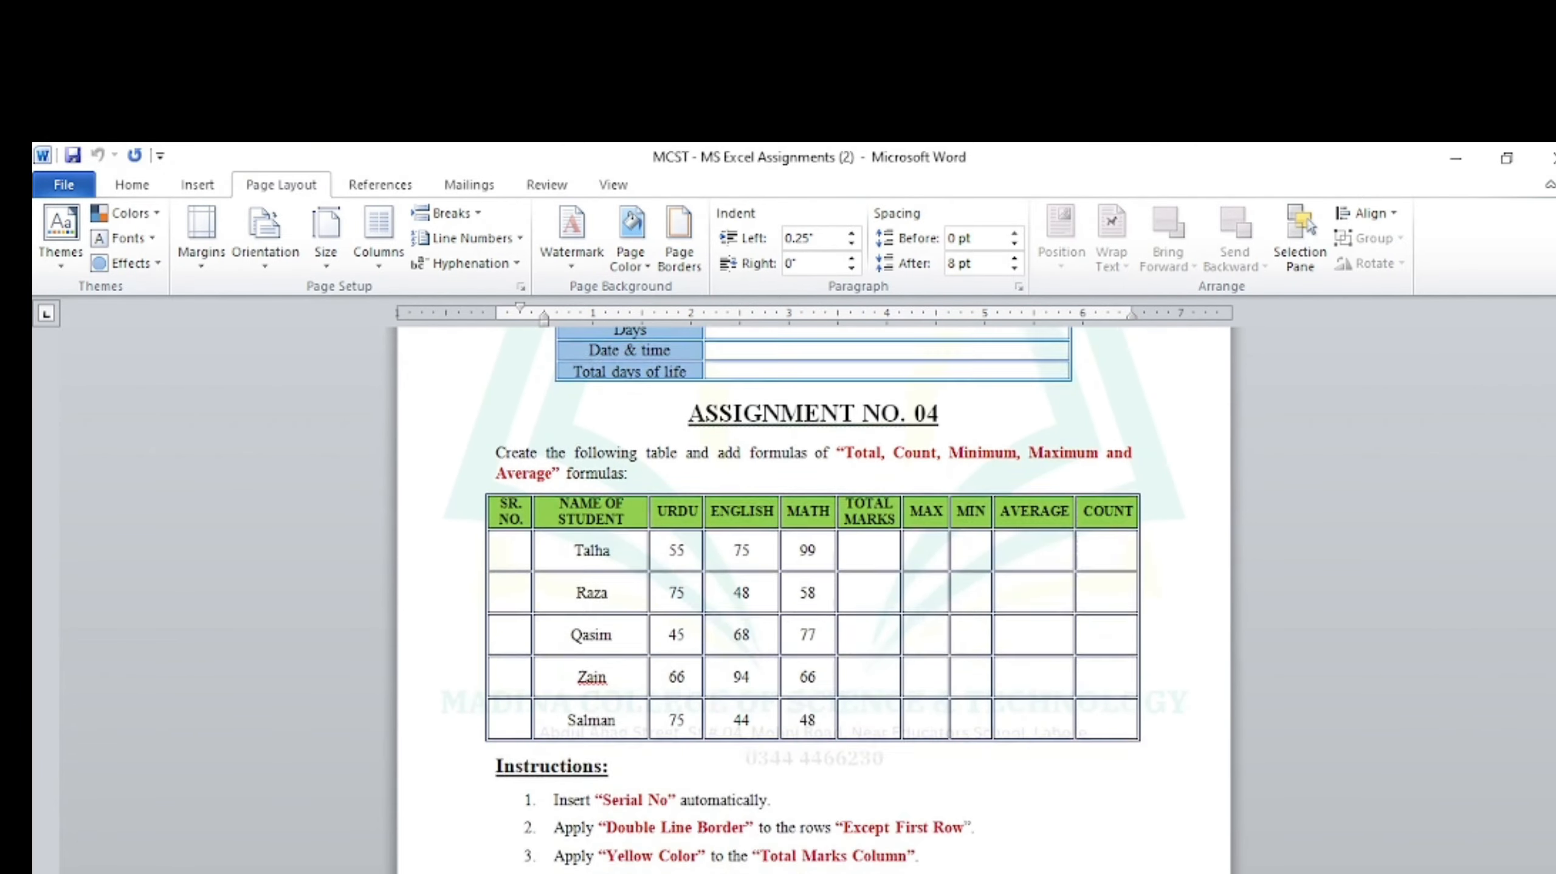
pyautogui.scroll(-10, 814, 600)
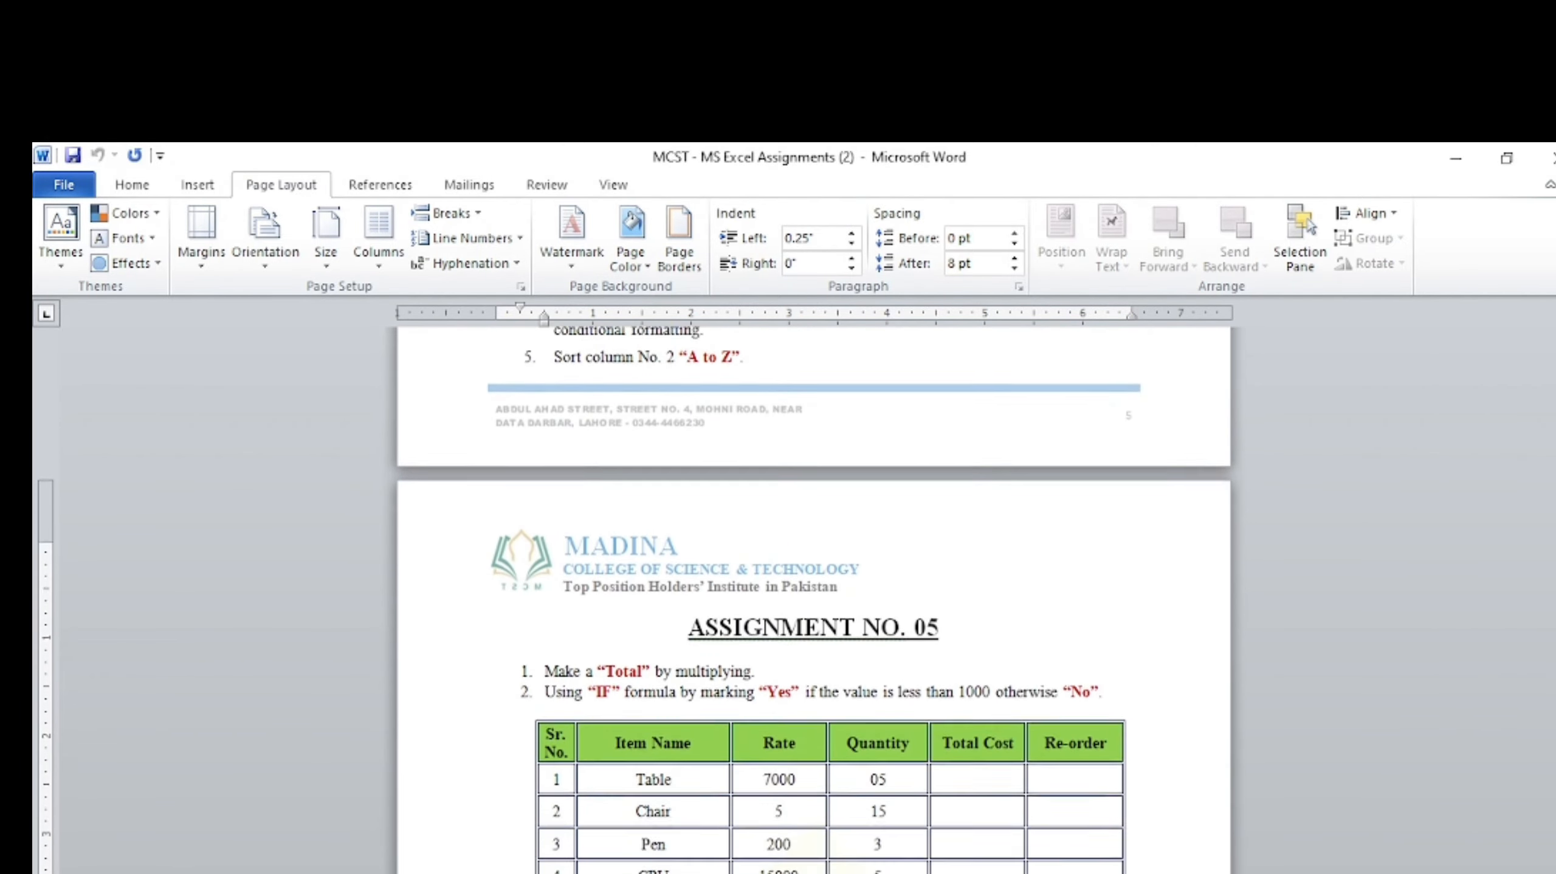
pyautogui.scroll(-4, 814, 600)
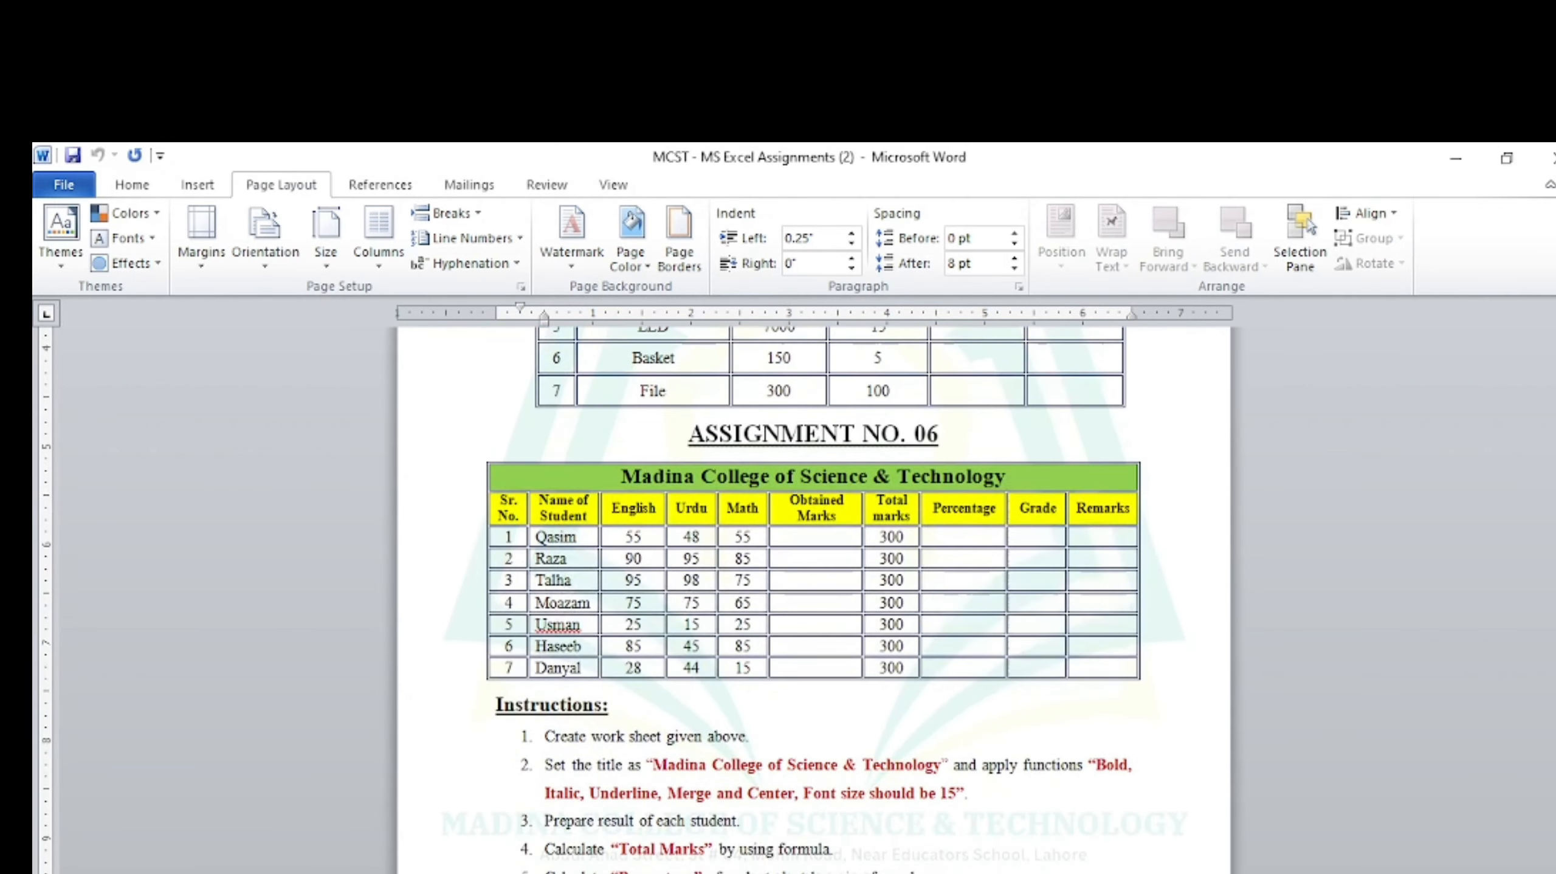
pyautogui.scroll(-2, 814, 600)
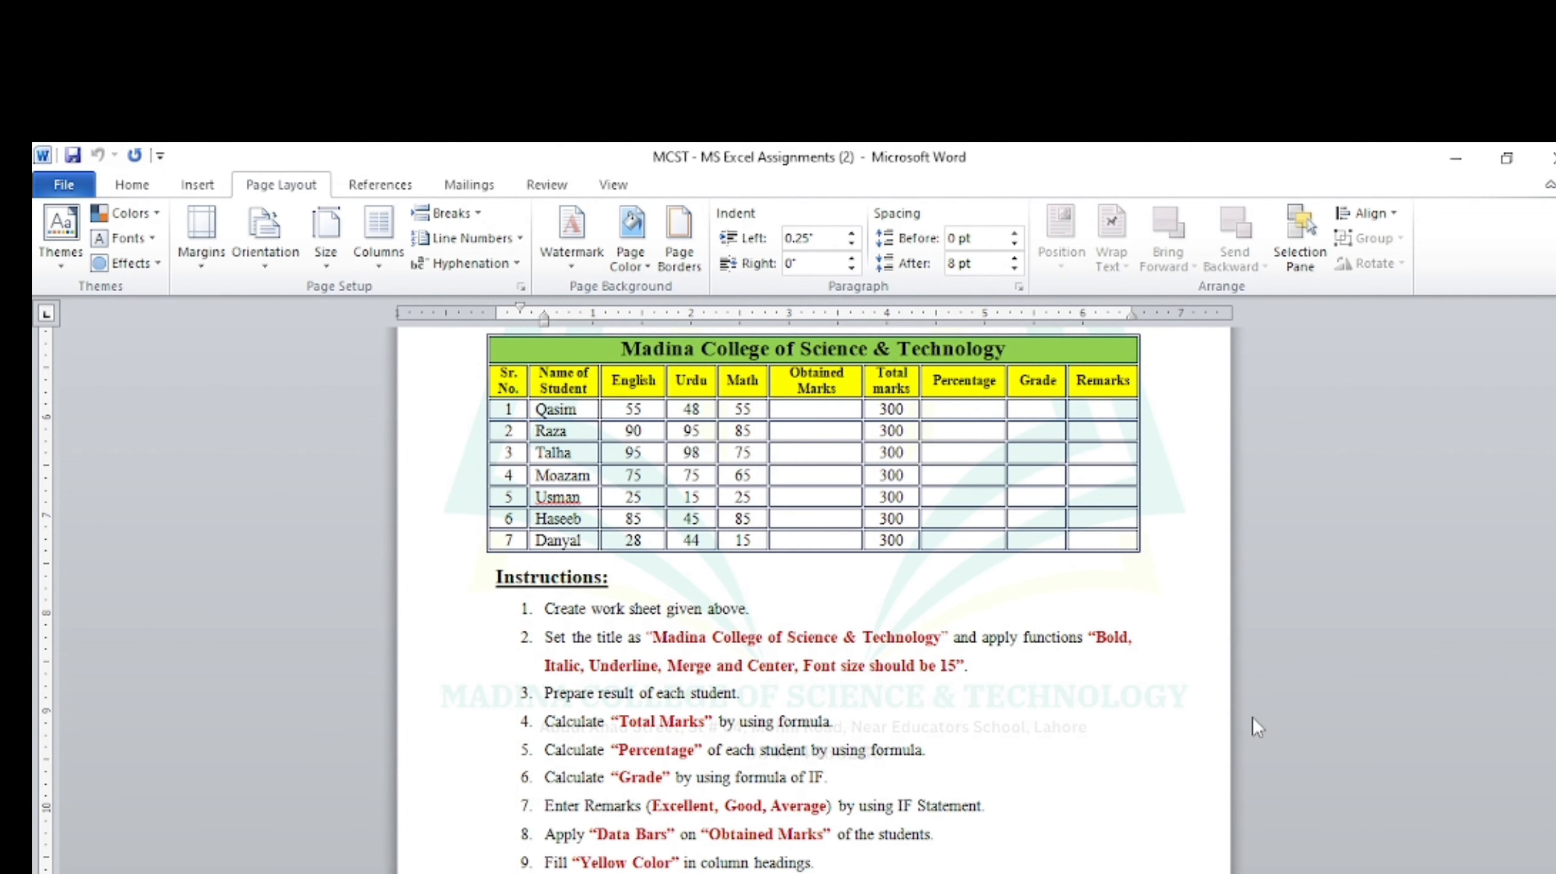
pyautogui.moveTo(981, 639); pyautogui.dragTo(628, 636)
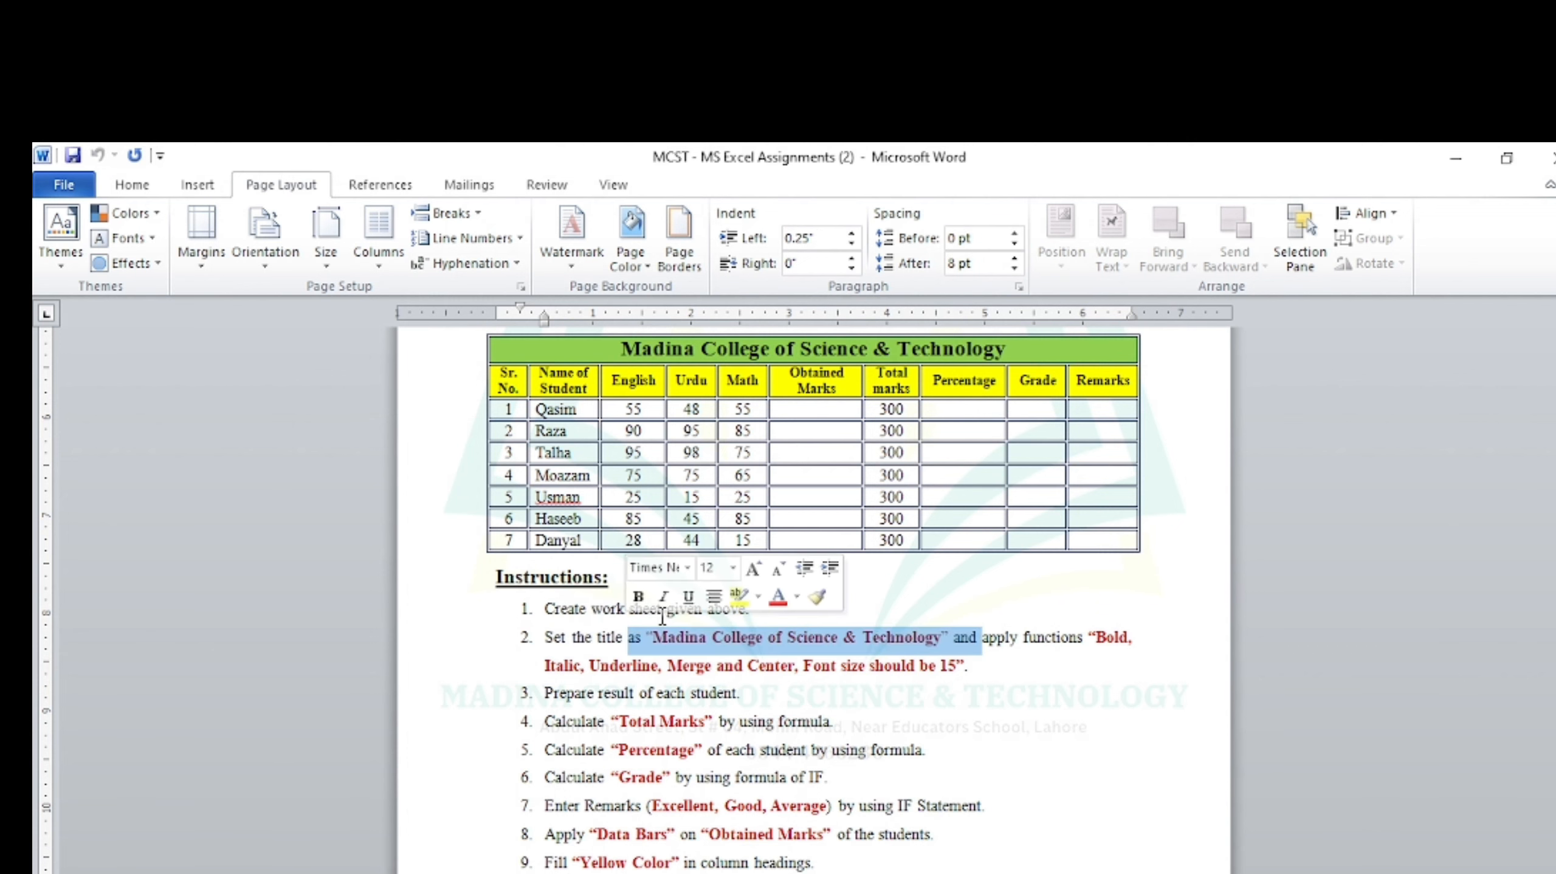
pyautogui.click(581, 424)
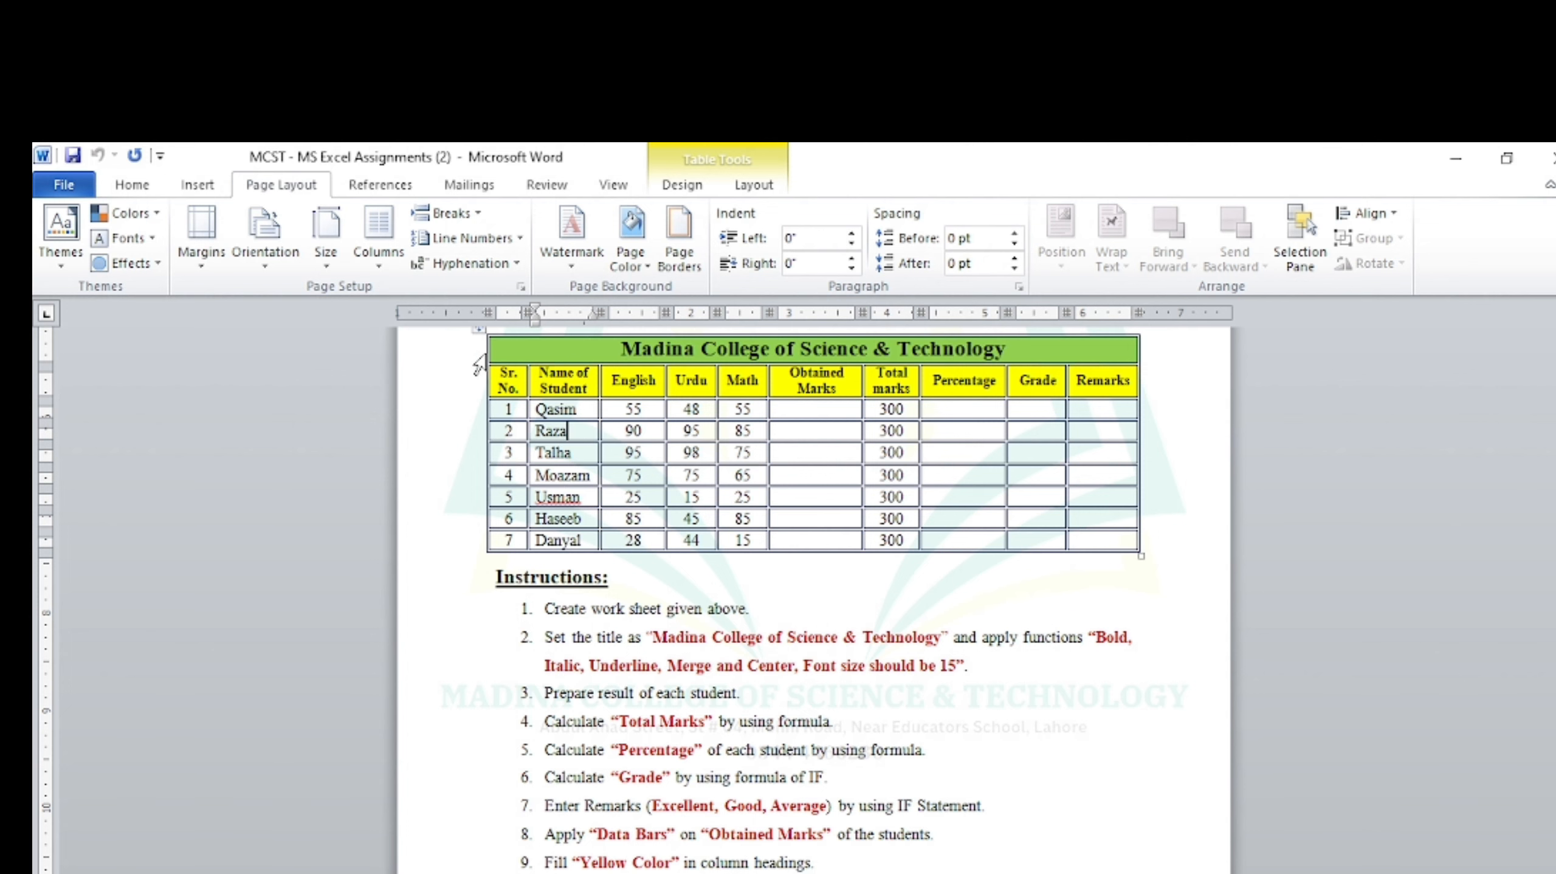
pyautogui.click(477, 336)
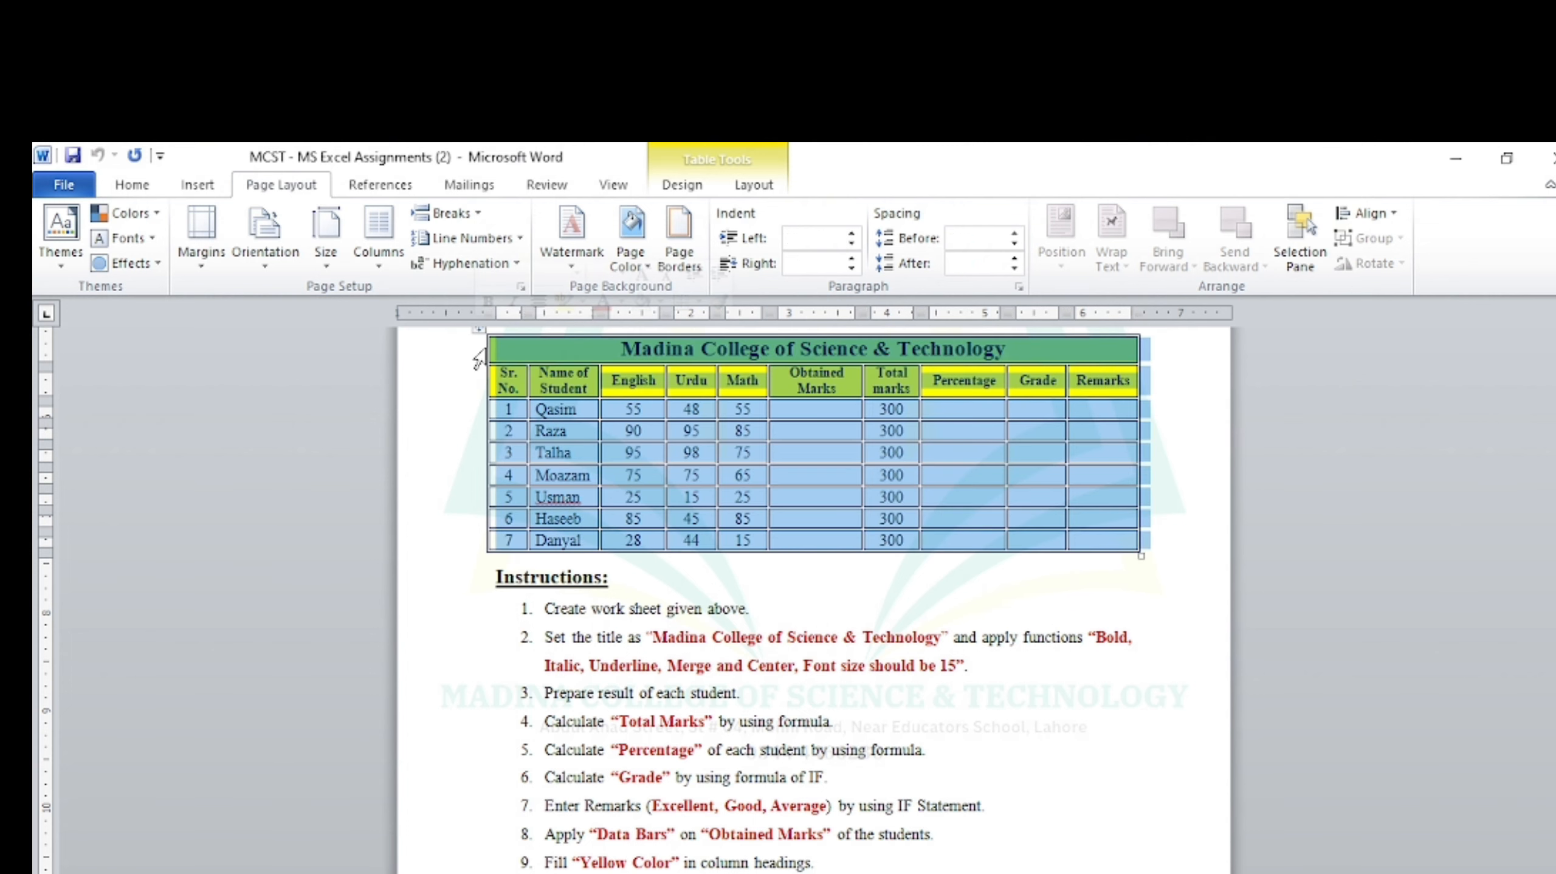
pyautogui.click(742, 540)
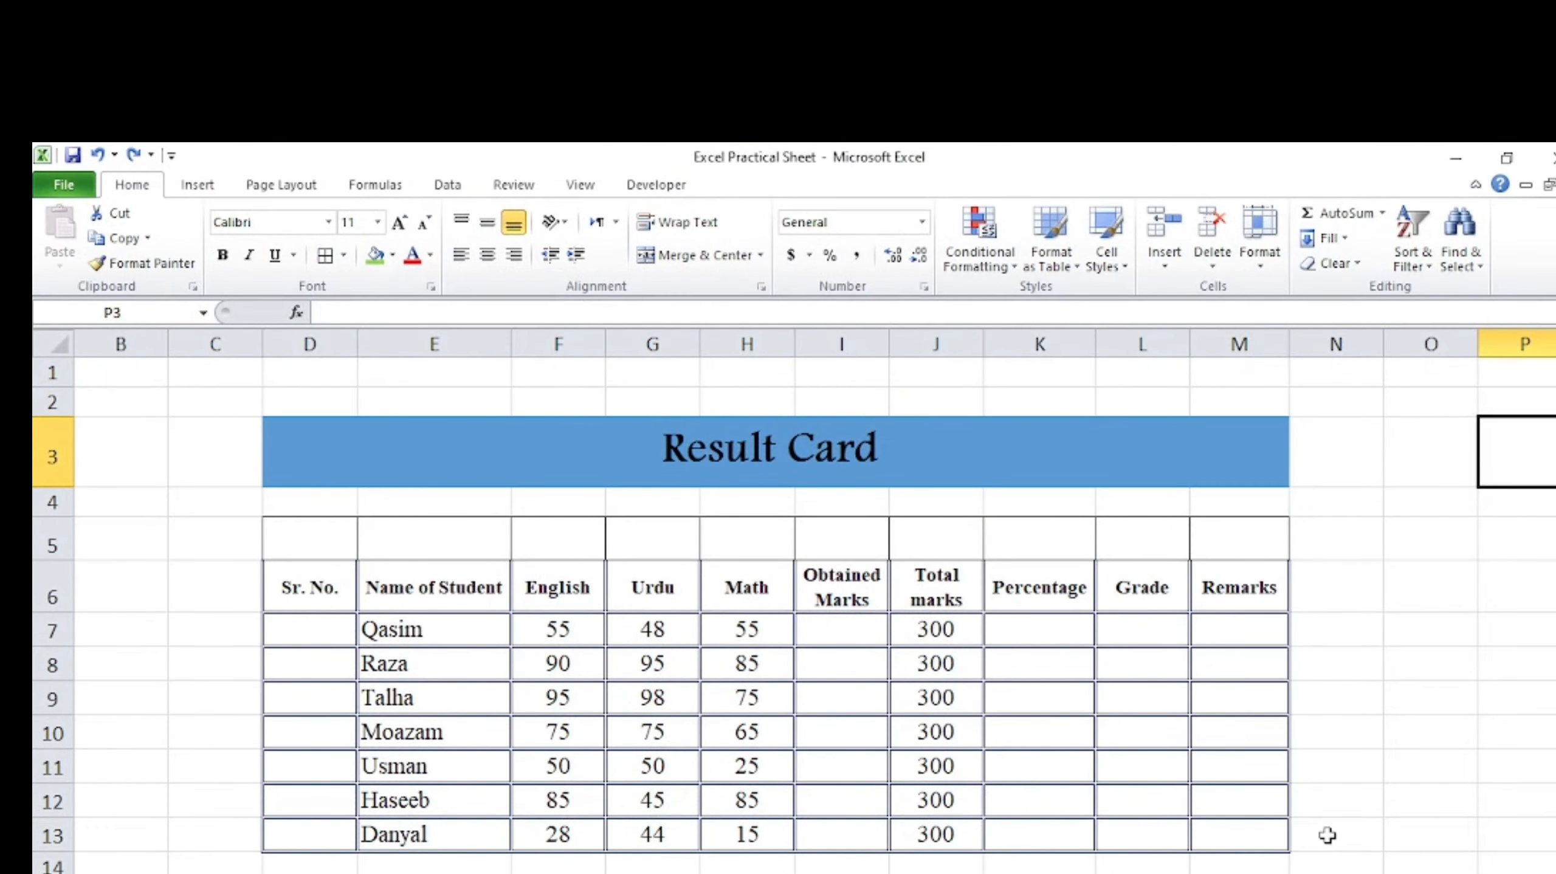
# Step: Number the students 1 to 7 in the Sr. No. column of the Excel sheet, cells D7:D13
pyautogui.click(1328, 835)
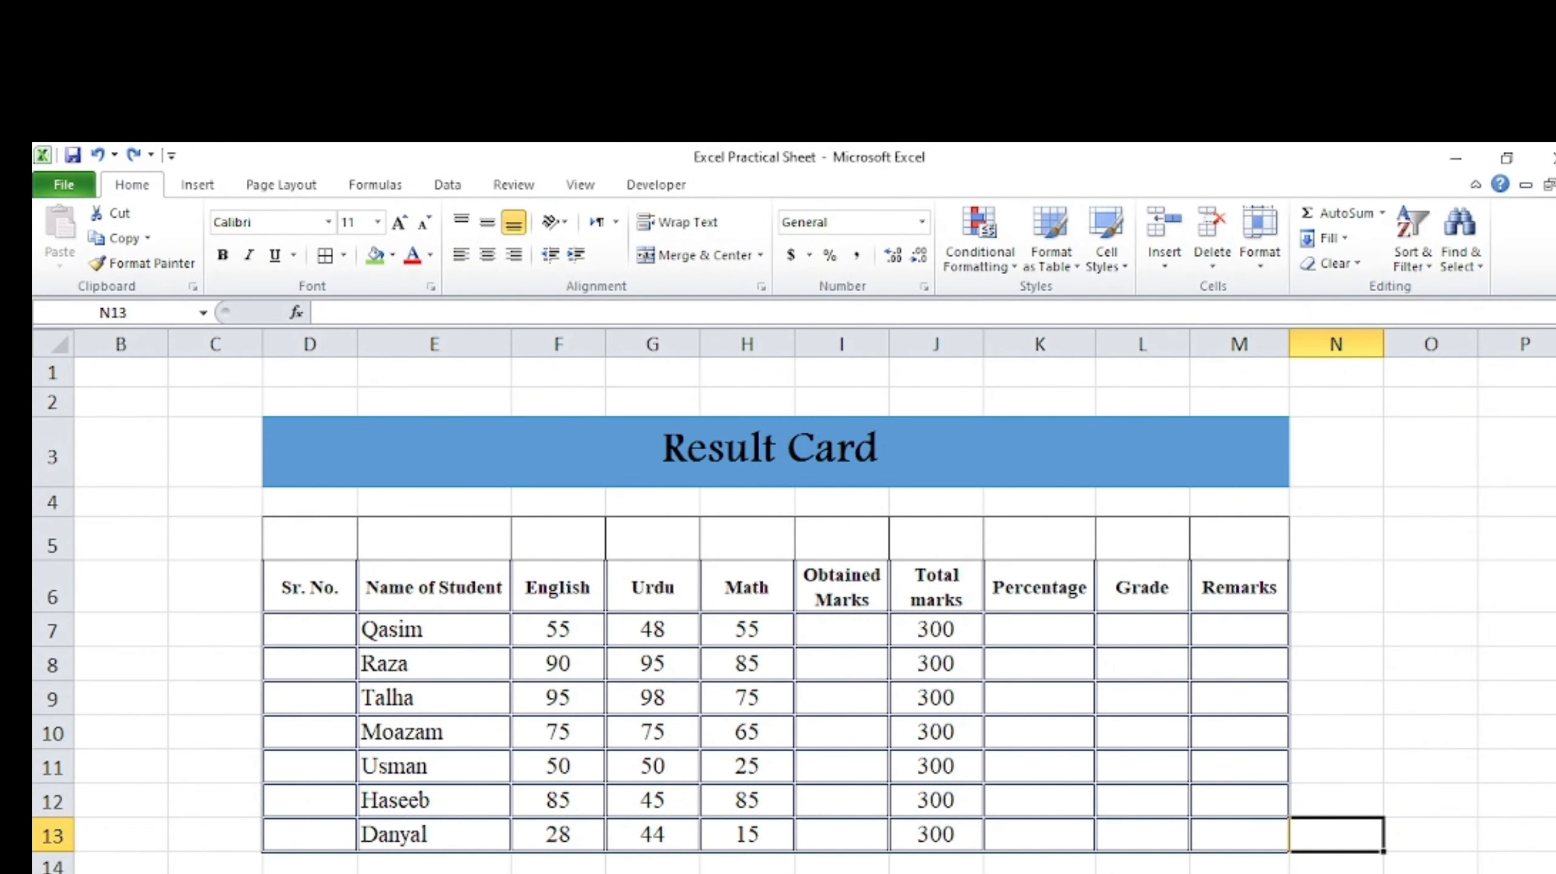
pyautogui.click(298, 638)
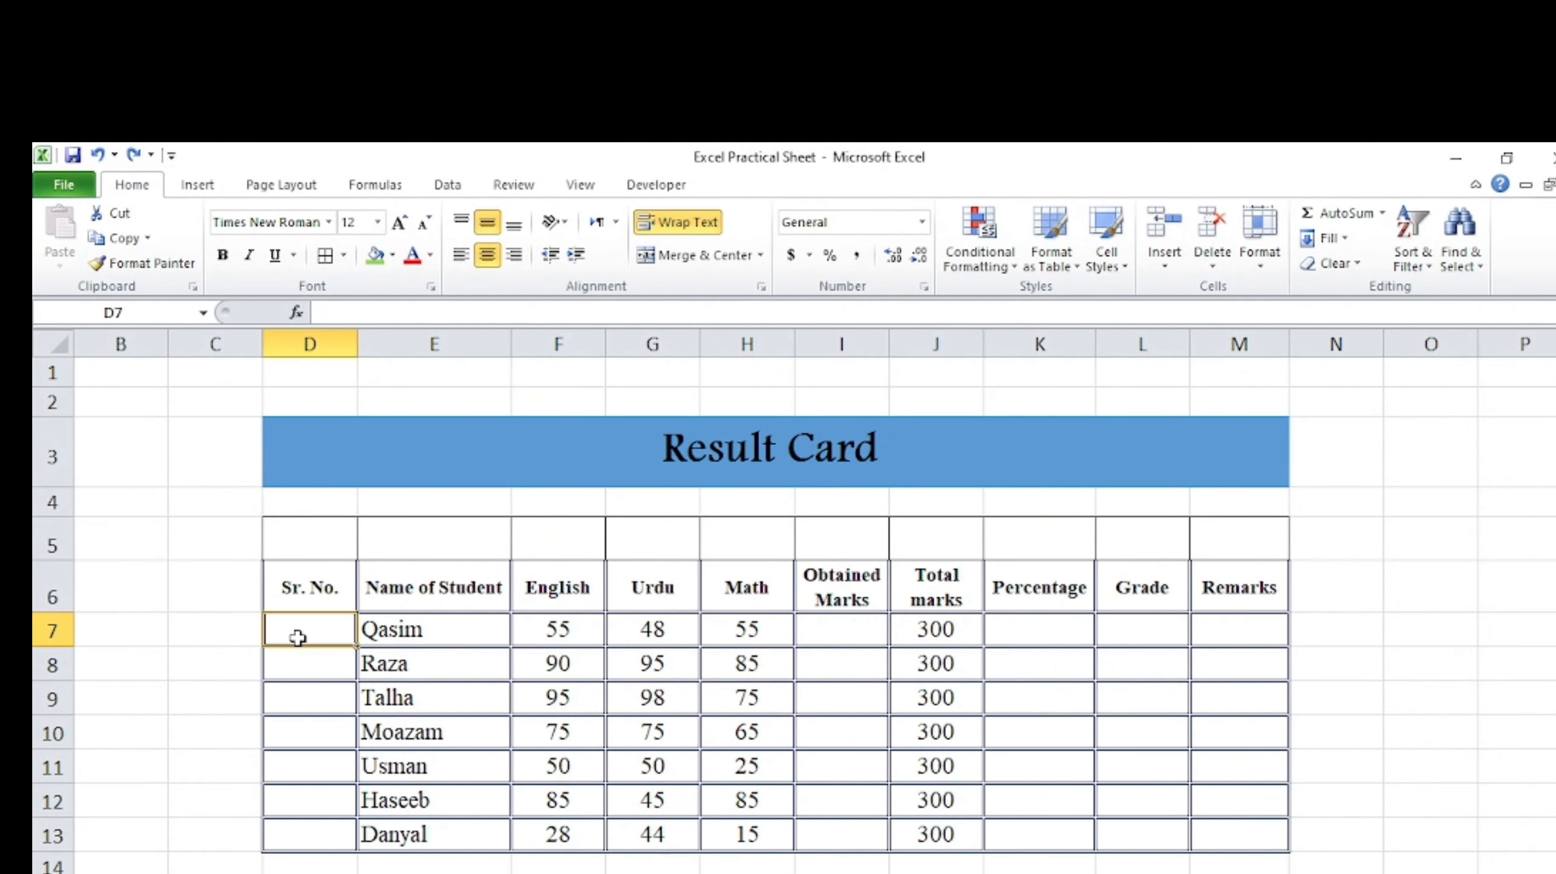
pyautogui.write('1')
pyautogui.press('Return')
pyautogui.write('2')
pyautogui.press('Return')
pyautogui.write('3')
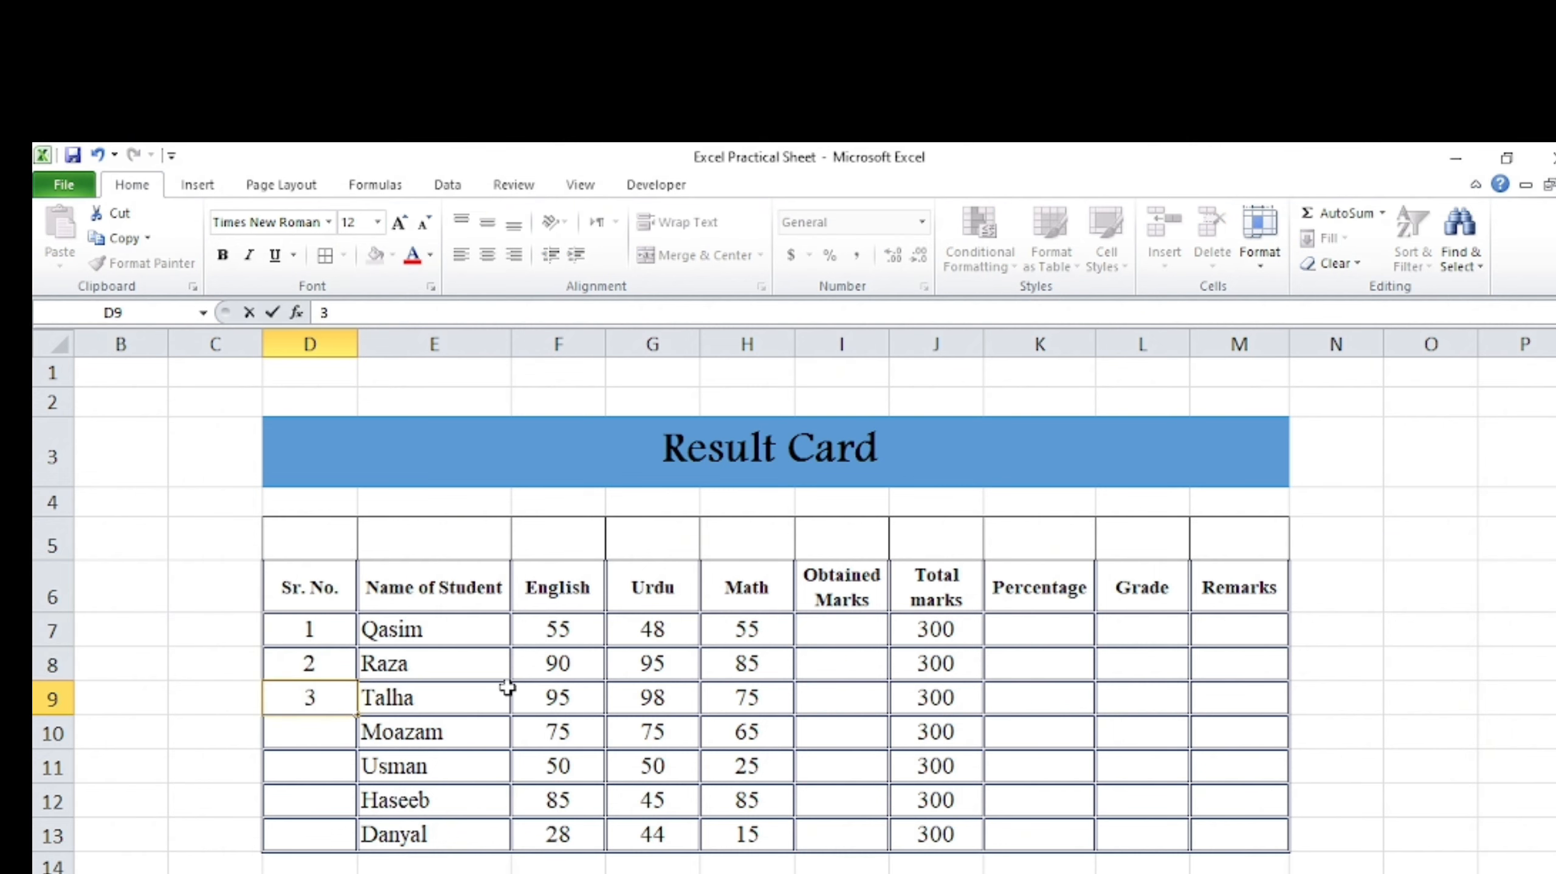
pyautogui.click(401, 629)
pyautogui.click(336, 633)
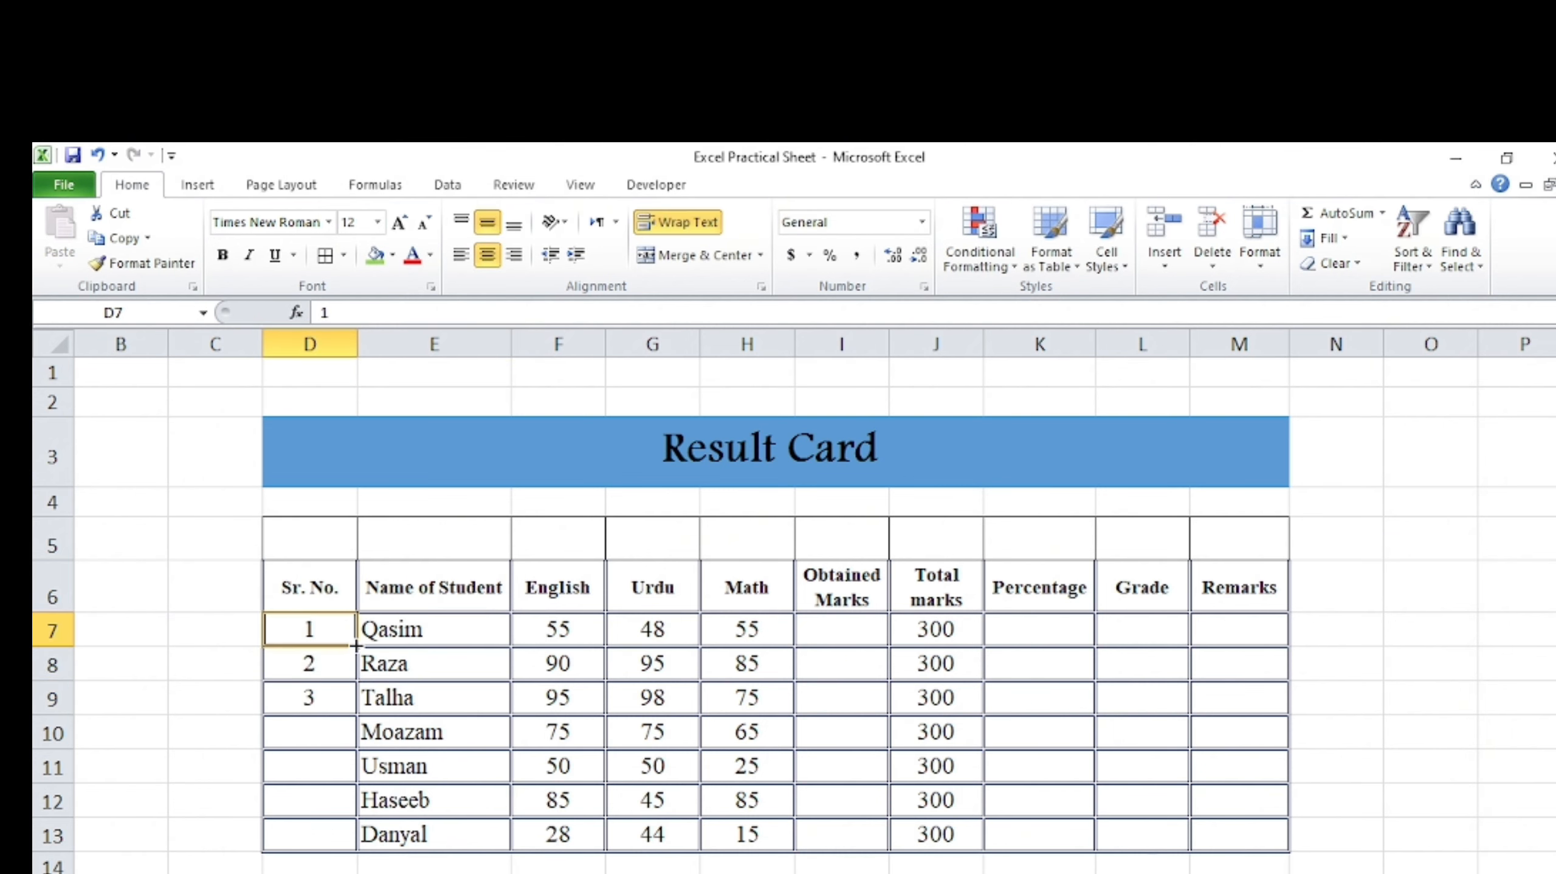
pyautogui.moveTo(338, 635); pyautogui.dragTo(353, 851)
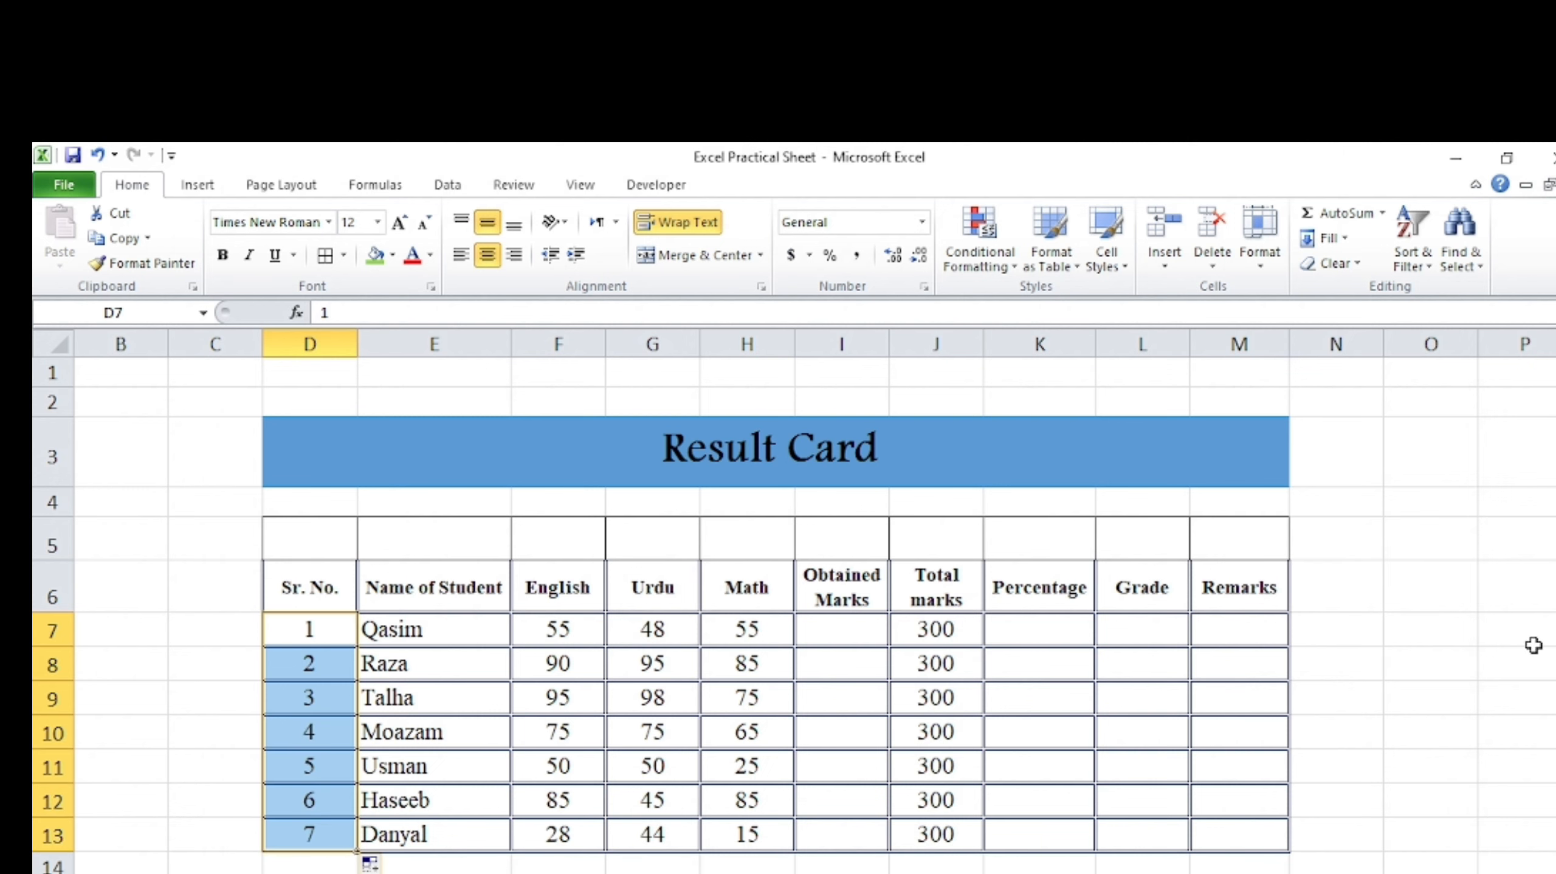
pyautogui.click(1457, 664)
# Step: Check the title instruction in the Word assignment, and merge and center cells D5:M5 above the table headings in the Excel sheet
pyautogui.hotkey('alt', 'Tab')
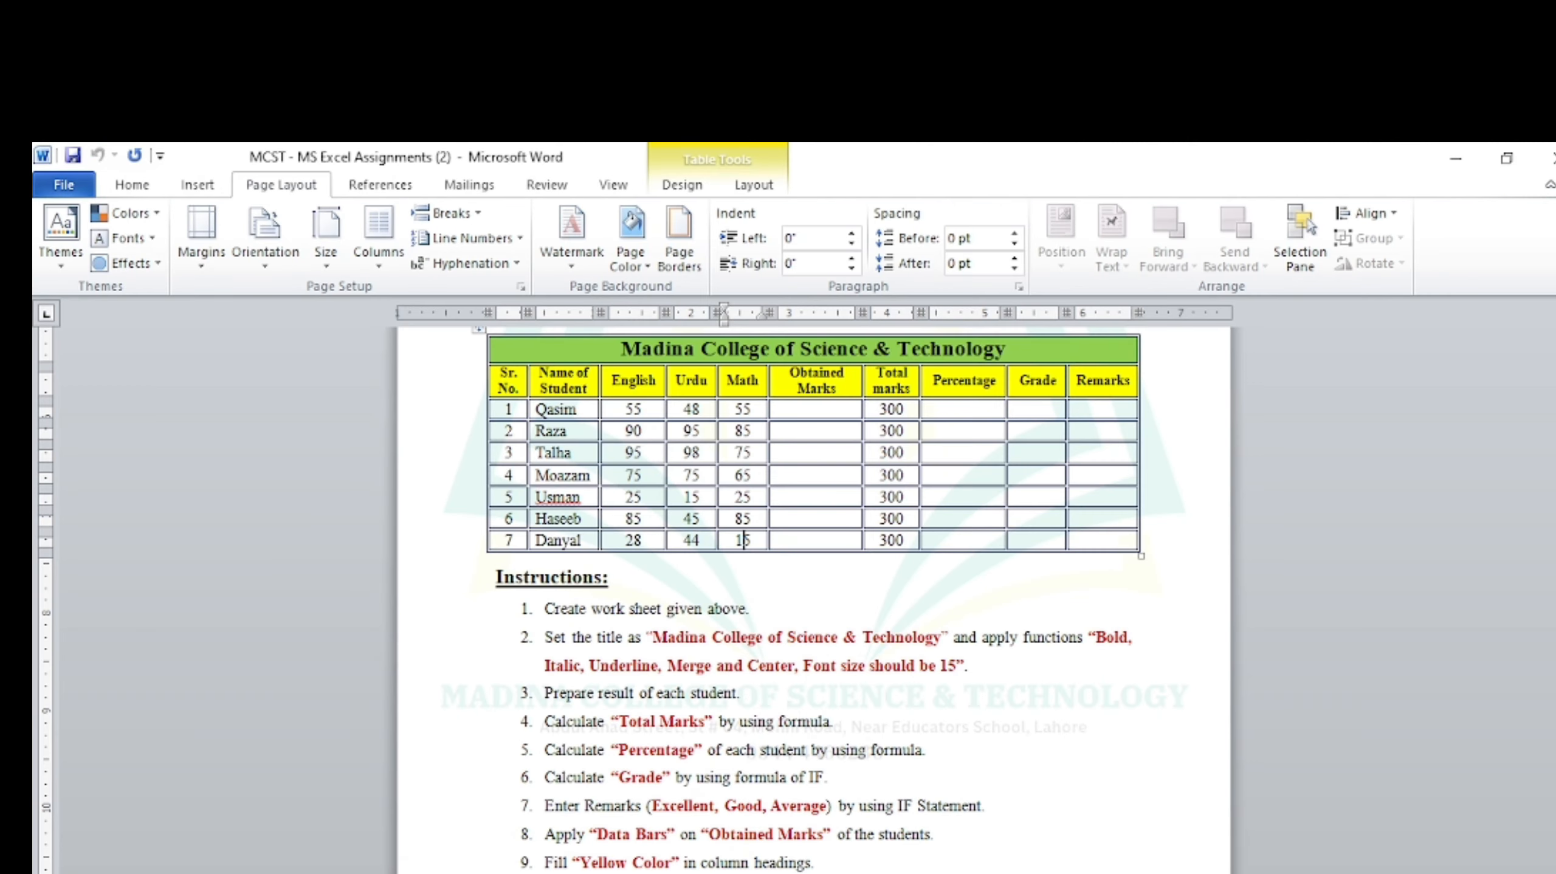
pyautogui.moveTo(554, 644); pyautogui.dragTo(625, 649)
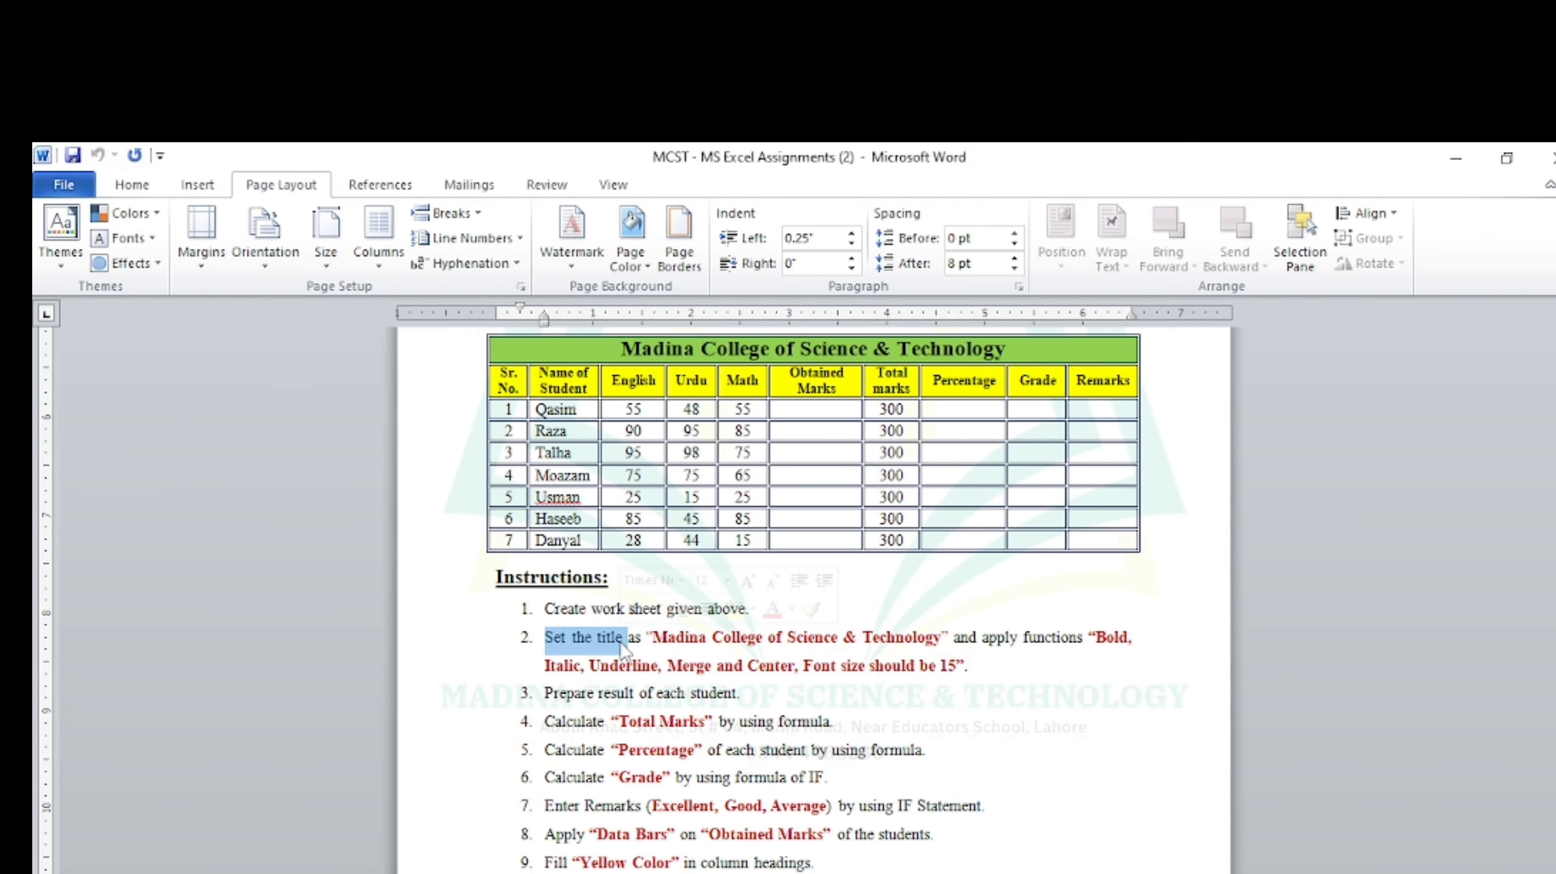
pyautogui.click(668, 642)
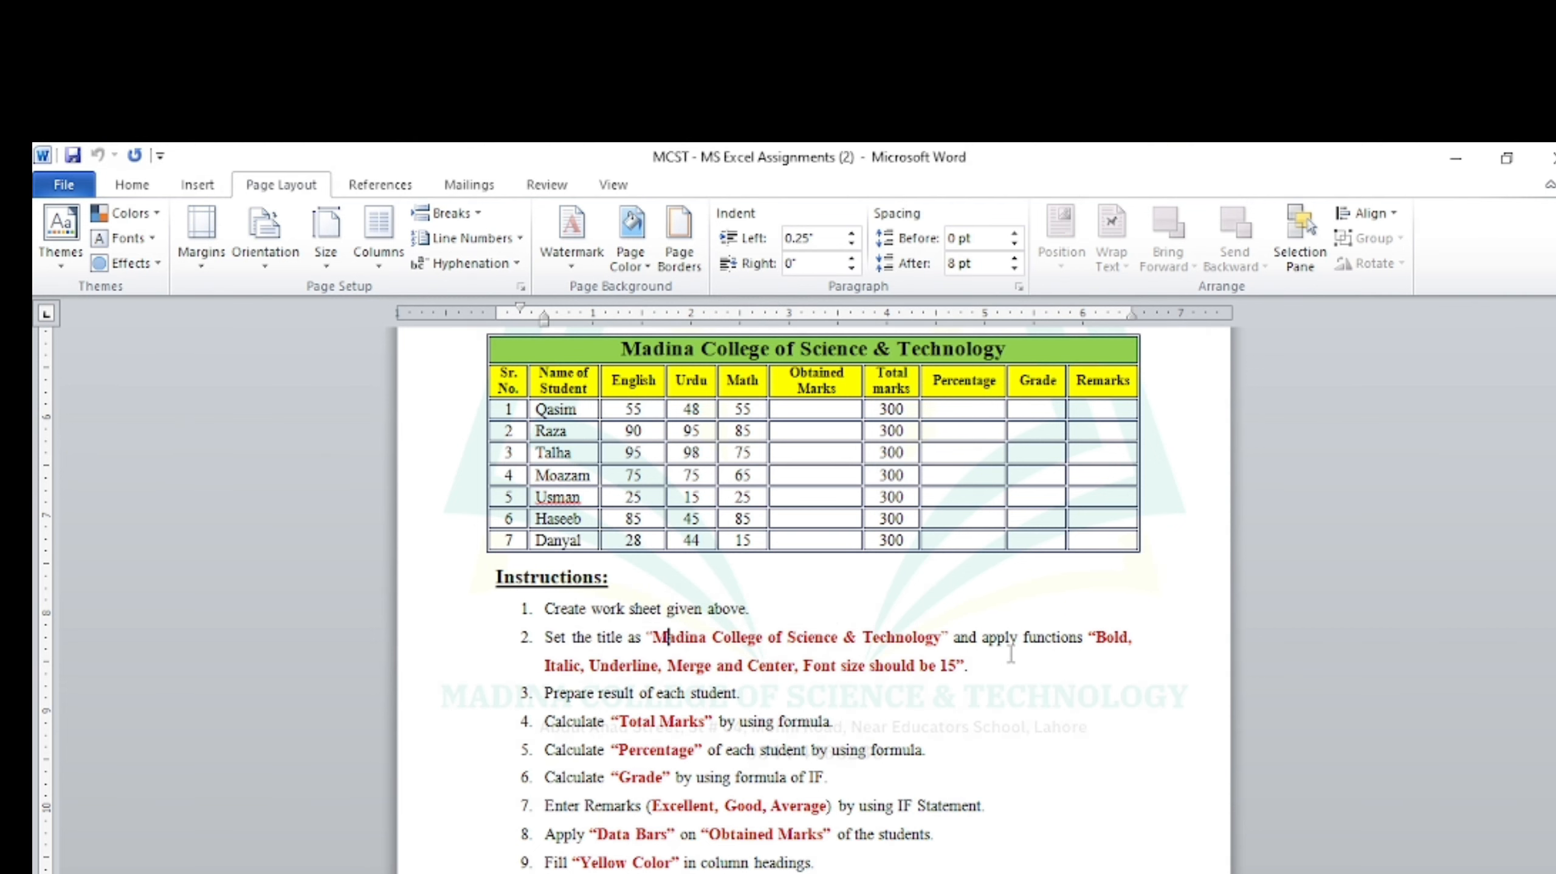
pyautogui.moveTo(1108, 642); pyautogui.dragTo(1115, 642)
pyautogui.click(1456, 158)
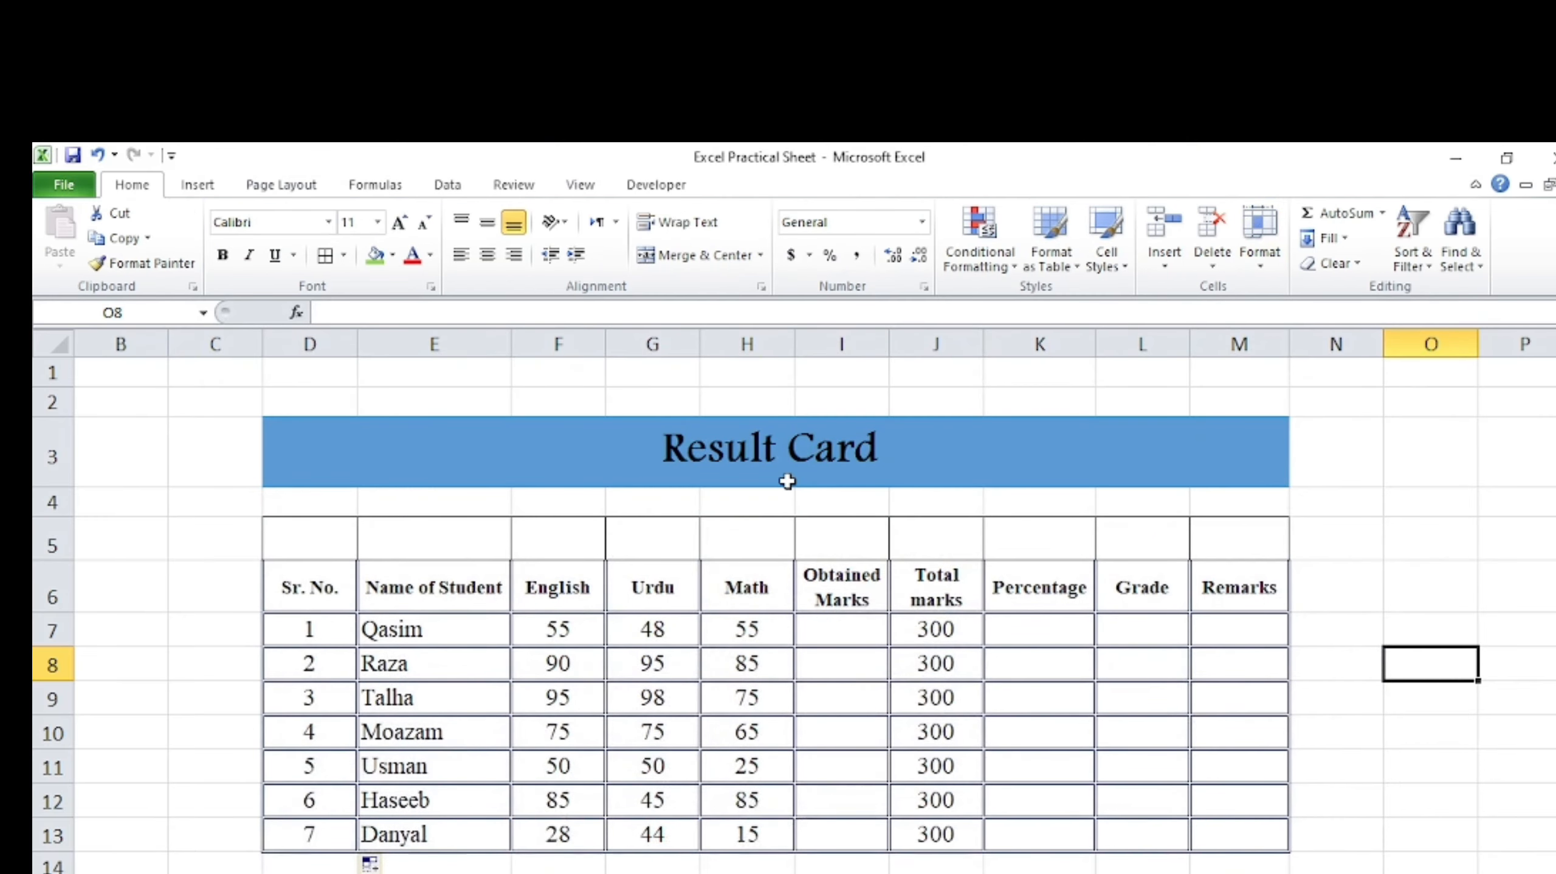
pyautogui.moveTo(282, 544); pyautogui.dragTo(1200, 529)
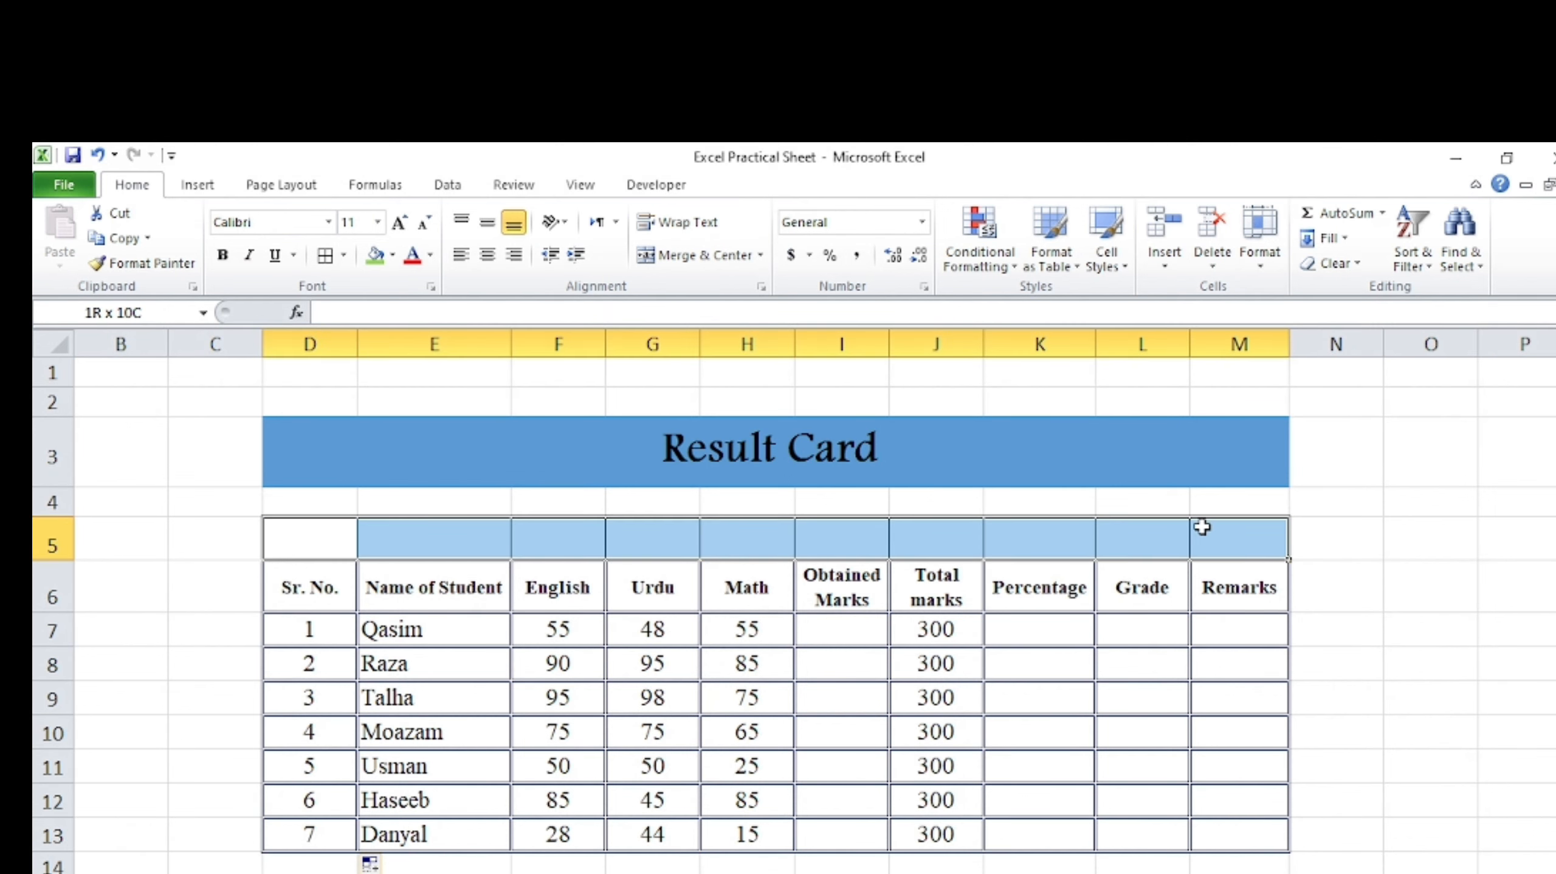
pyautogui.click(704, 254)
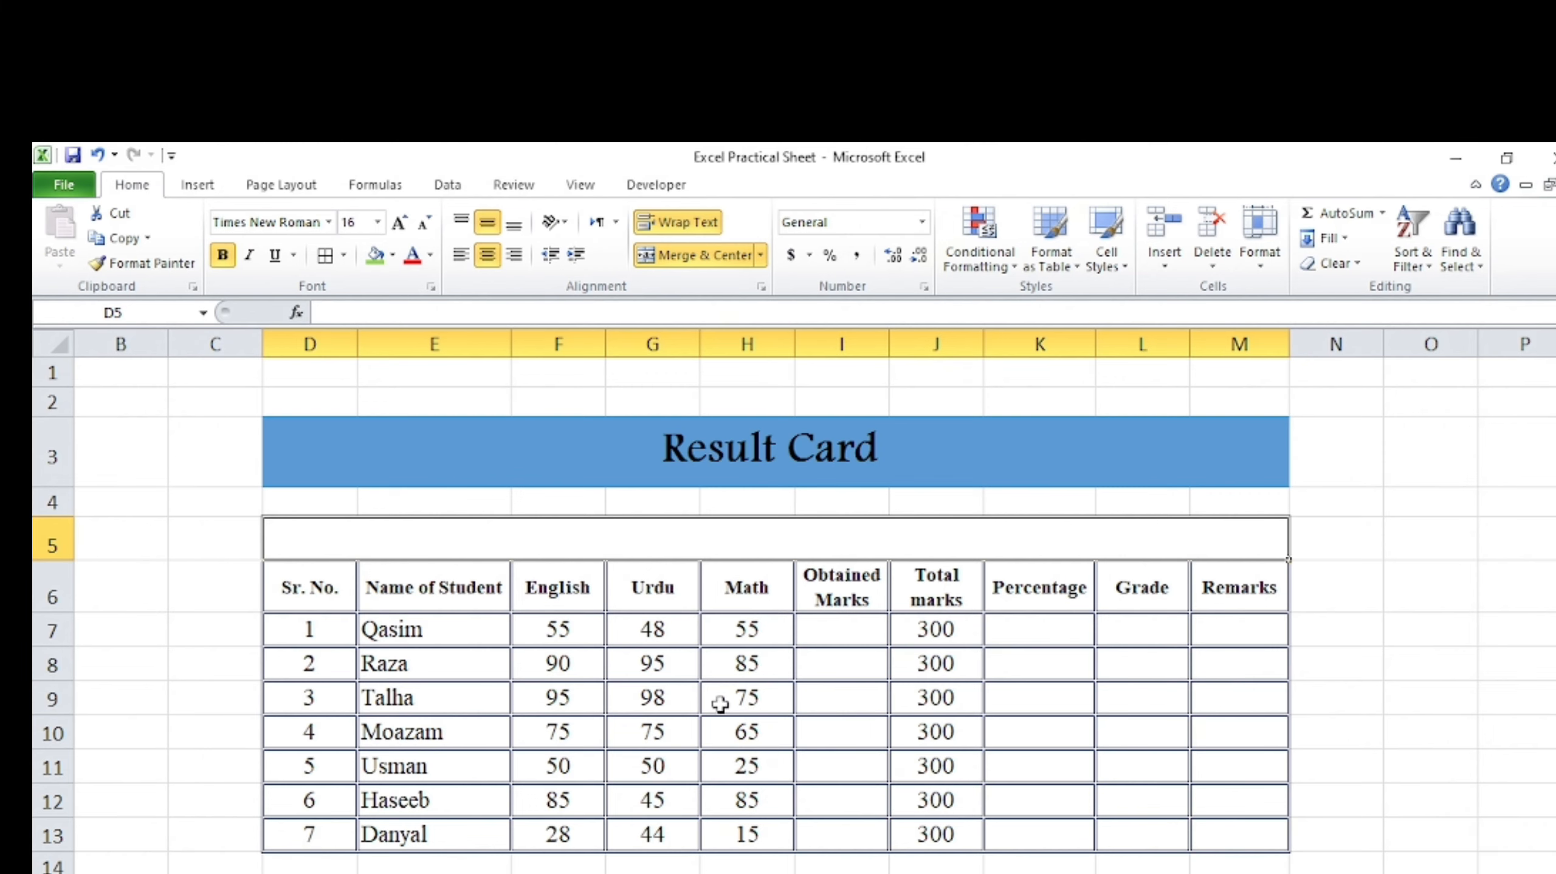
# Step: Enter the title "Madina College of Science & Technolgoy" in the merged cell above the table headings
pyautogui.write('M')
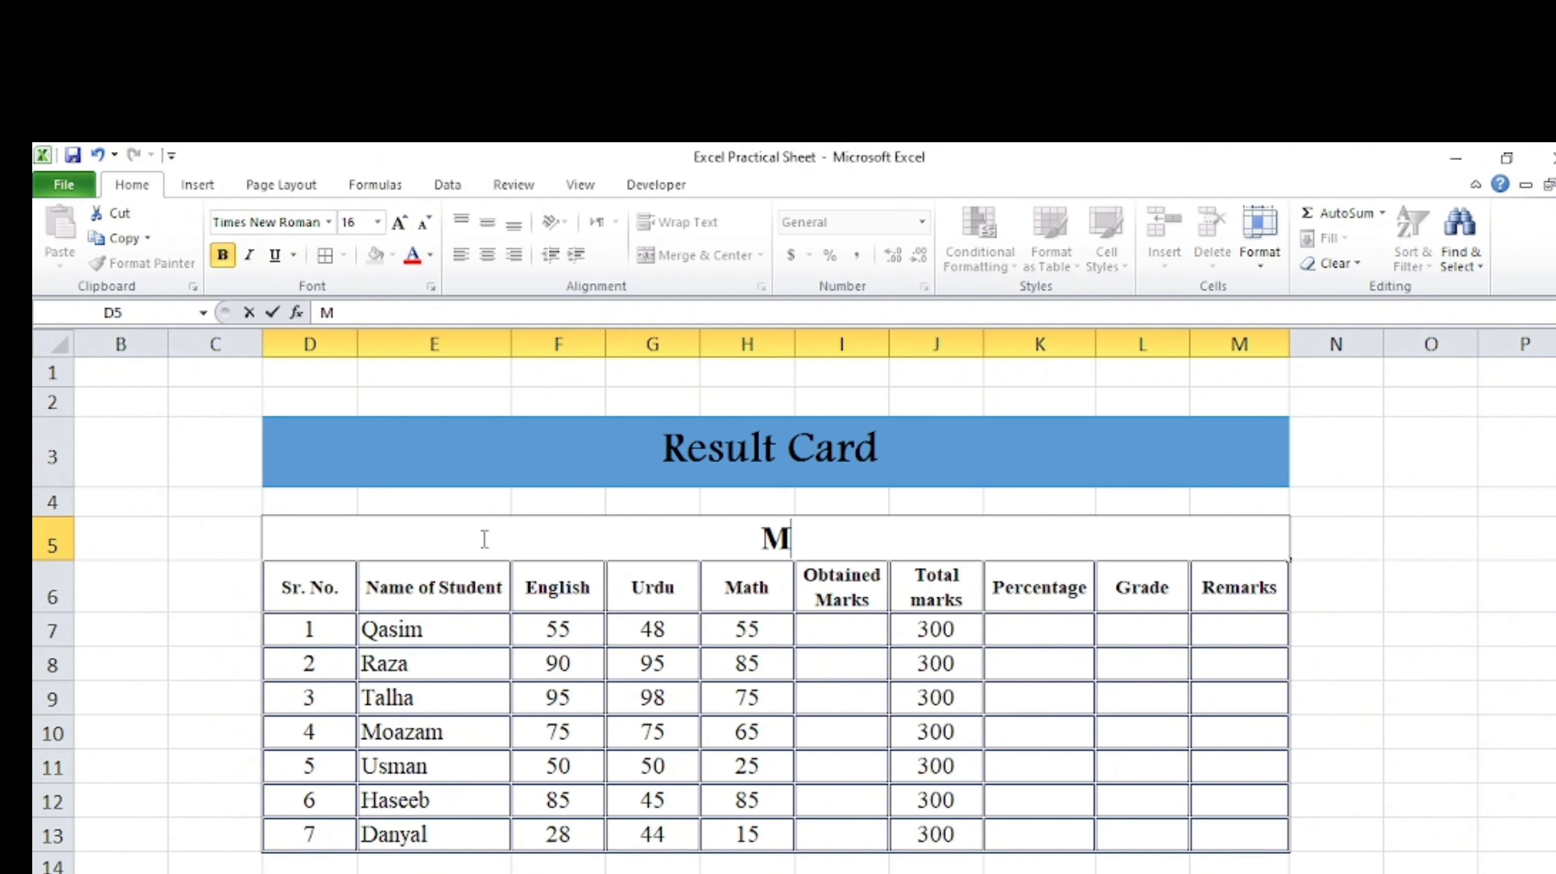
pyautogui.write('adina College fo Sc')
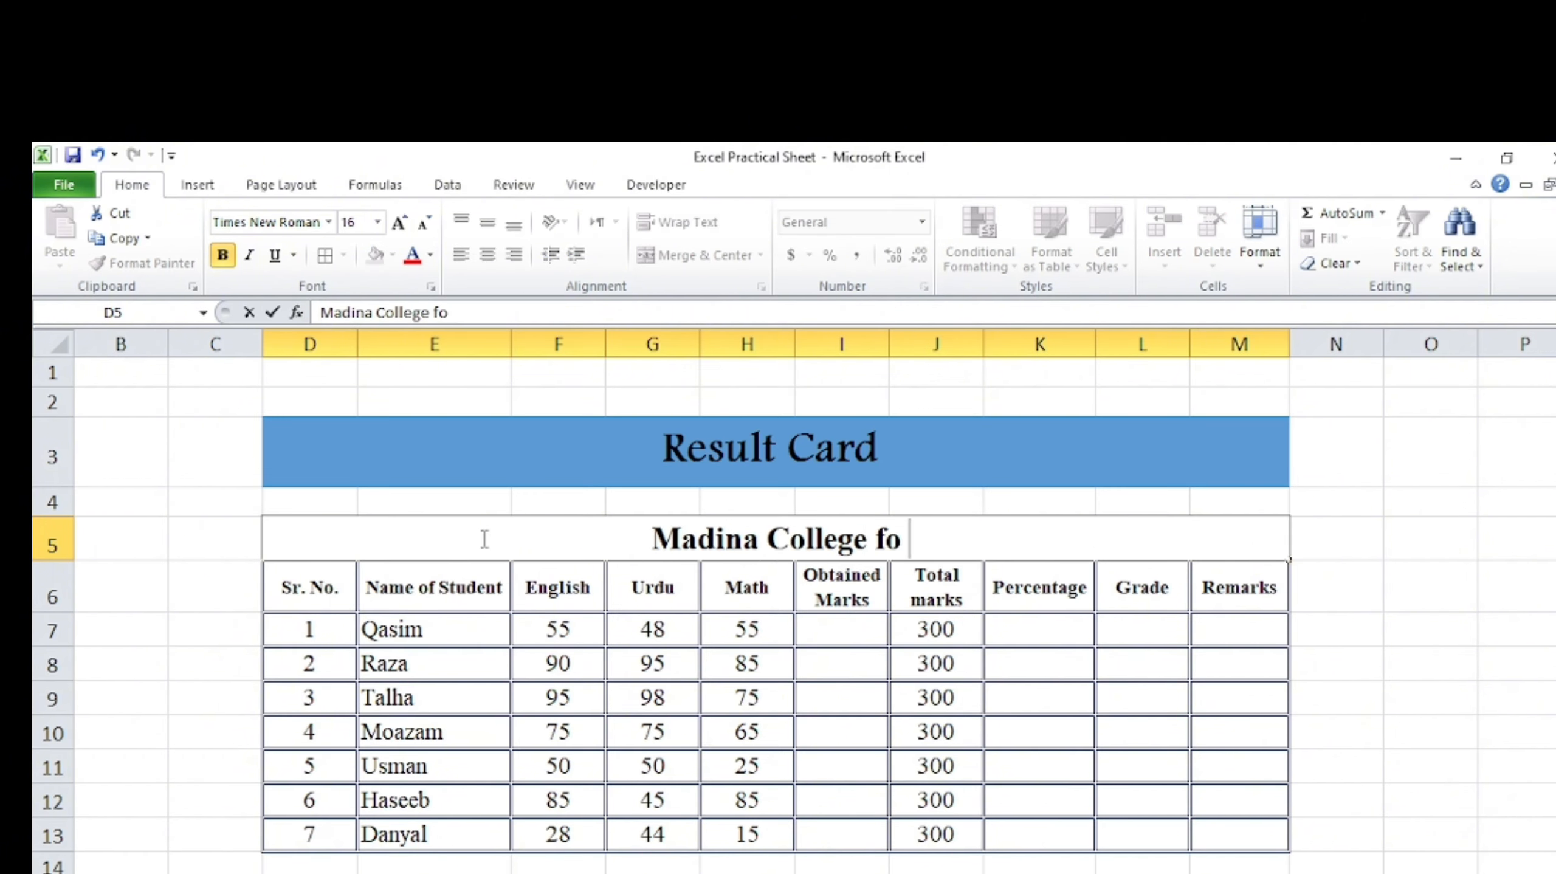
pyautogui.press('BackSpace')
pyautogui.press('BackSpace')
pyautogui.press('BackSpace')
pyautogui.press('BackSpace')
pyautogui.press('BackSpace')
pyautogui.write('of S')
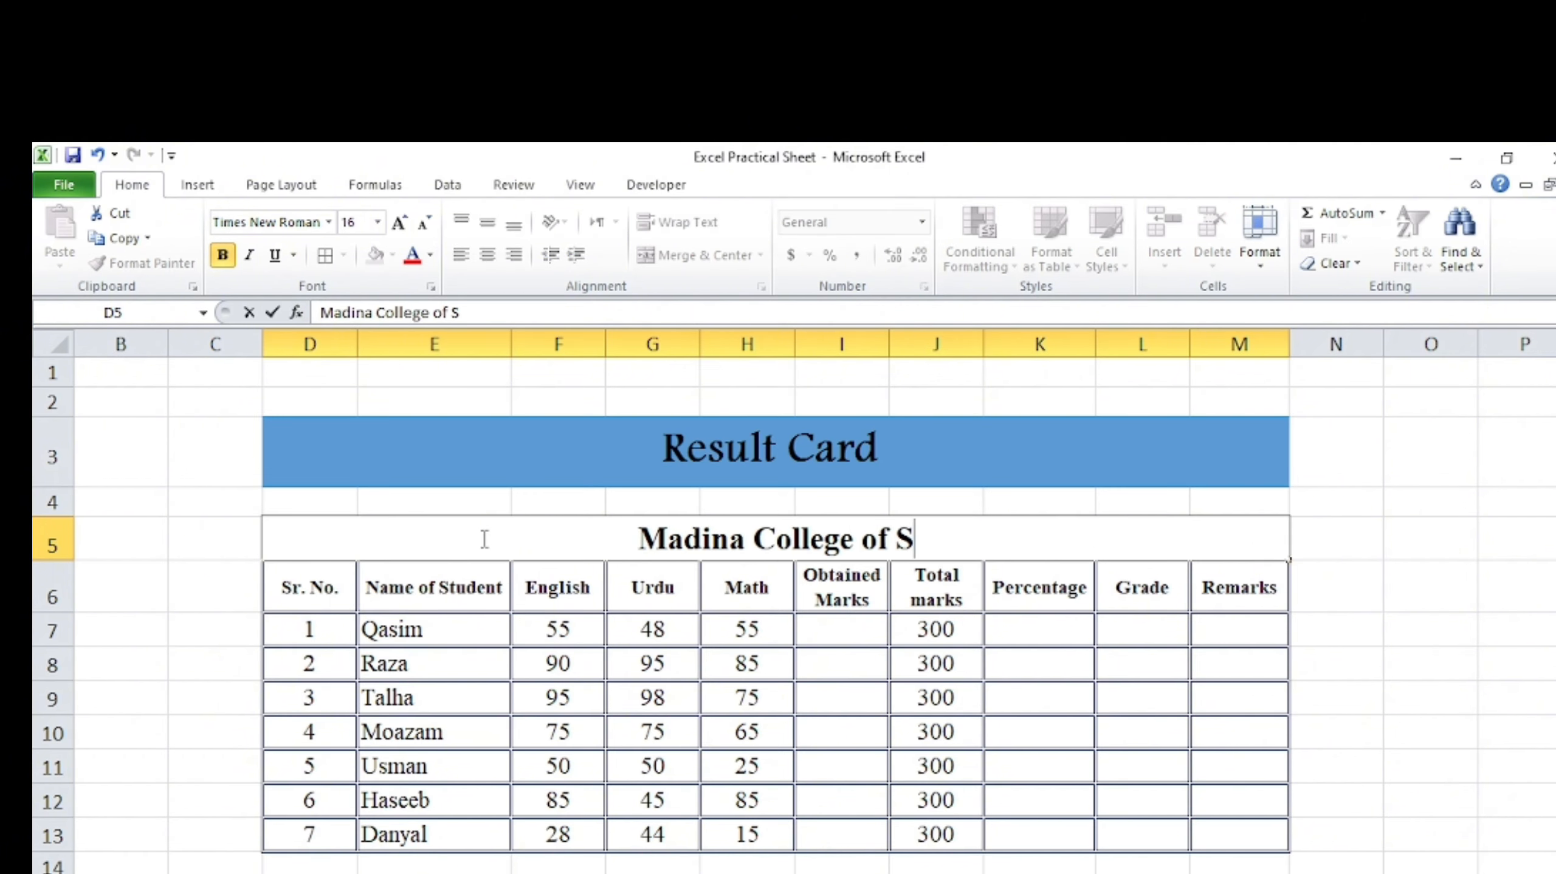
pyautogui.write('cience & Technolgoy')
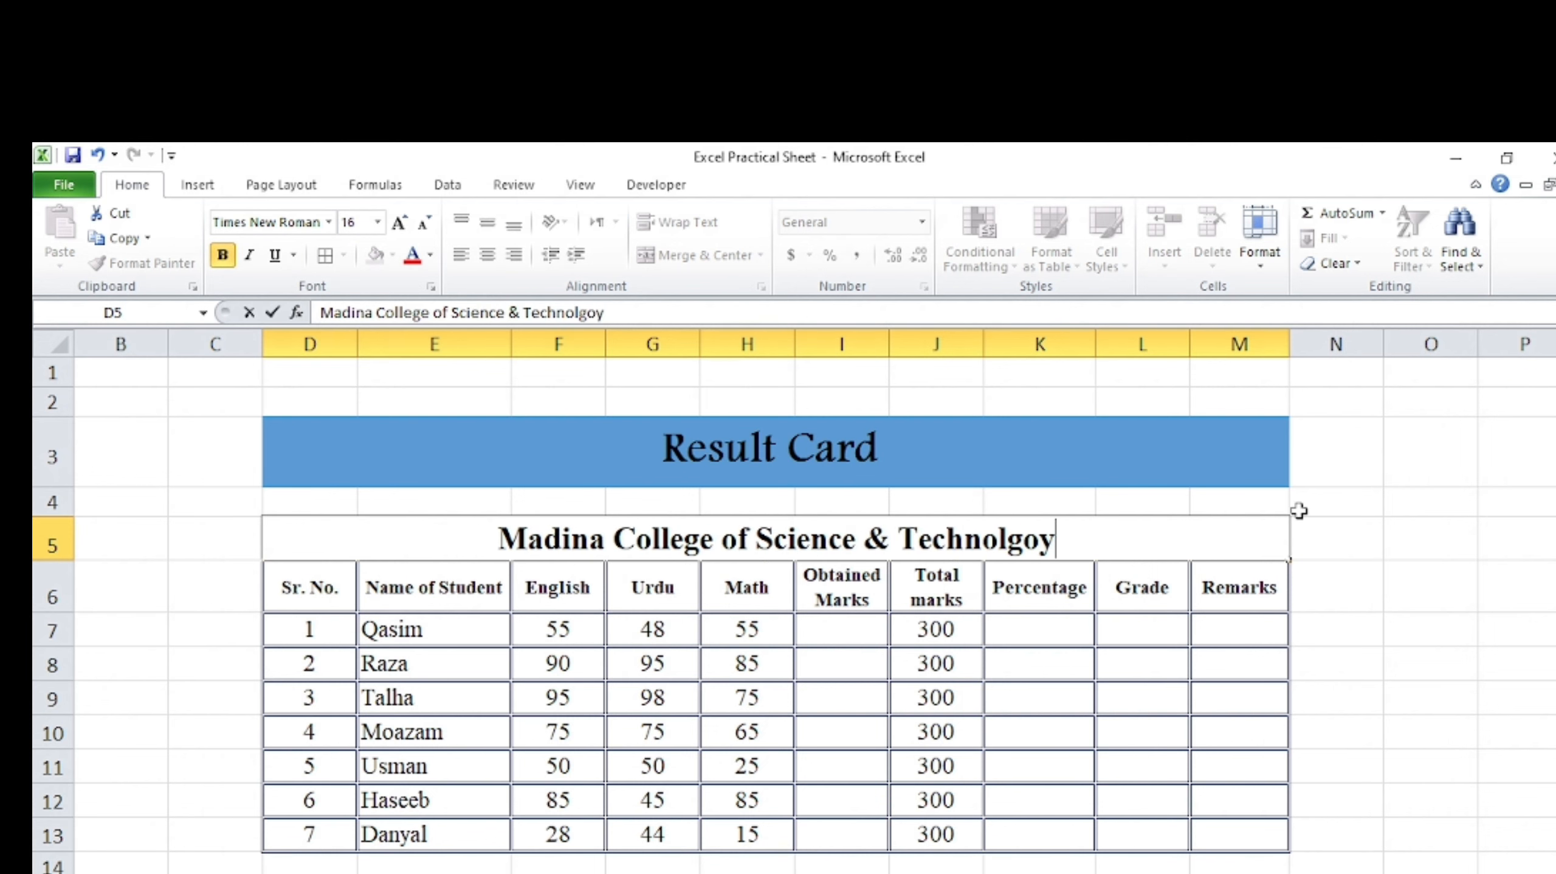
pyautogui.click(1361, 537)
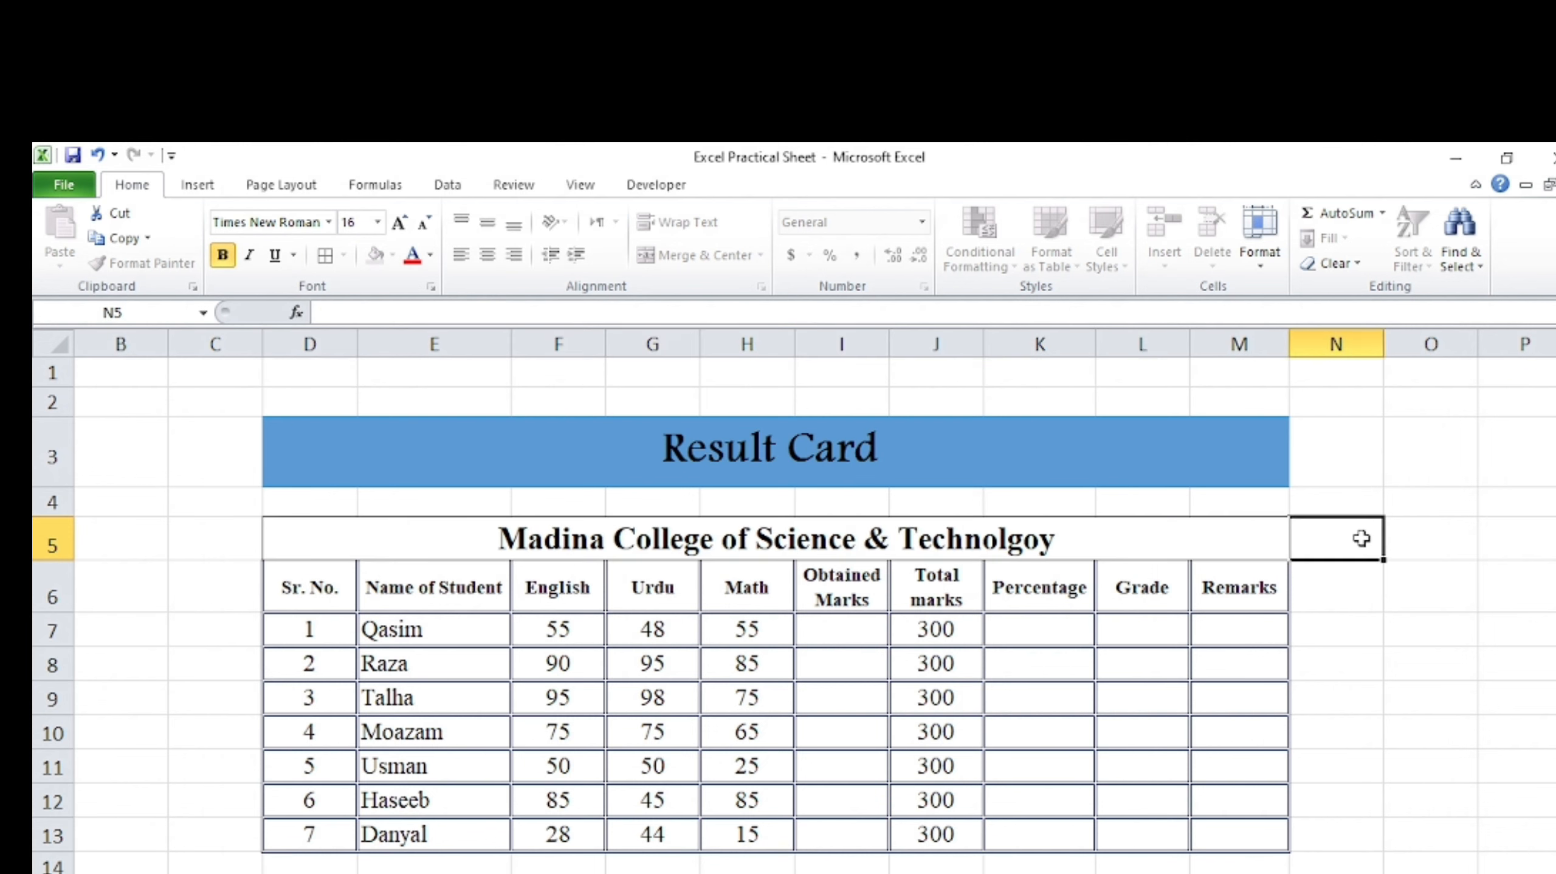
# Step: Format the college title as italic and underlined at font size 15, and fill its cell green
pyautogui.click(1115, 527)
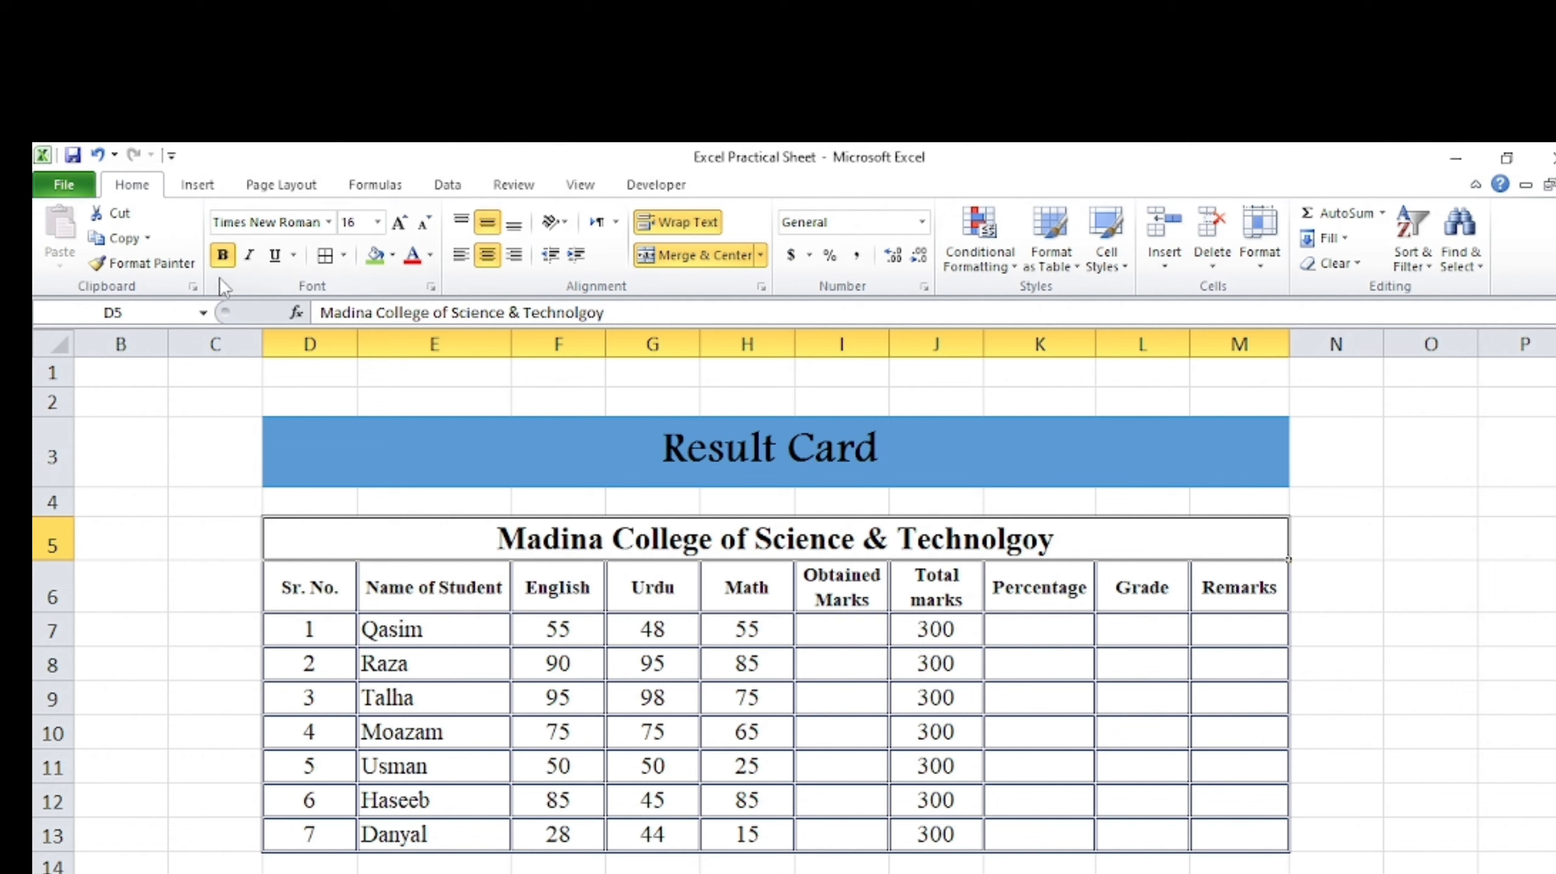
pyautogui.click(222, 255)
pyautogui.click(222, 254)
pyautogui.click(249, 255)
pyautogui.click(275, 255)
pyautogui.click(351, 222)
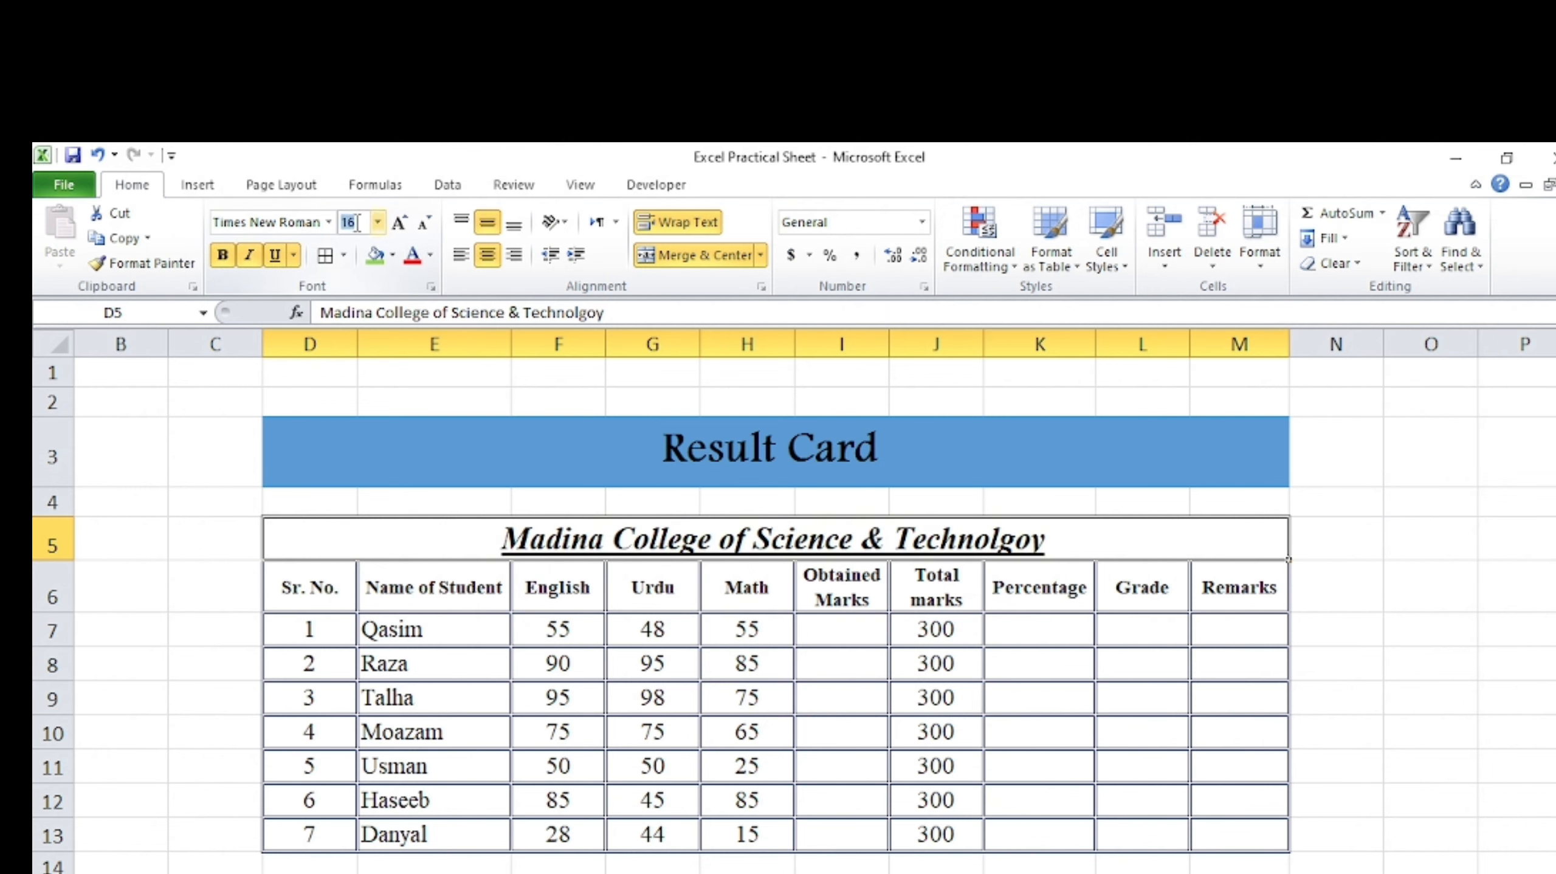
pyautogui.write('1')
pyautogui.press('Return')
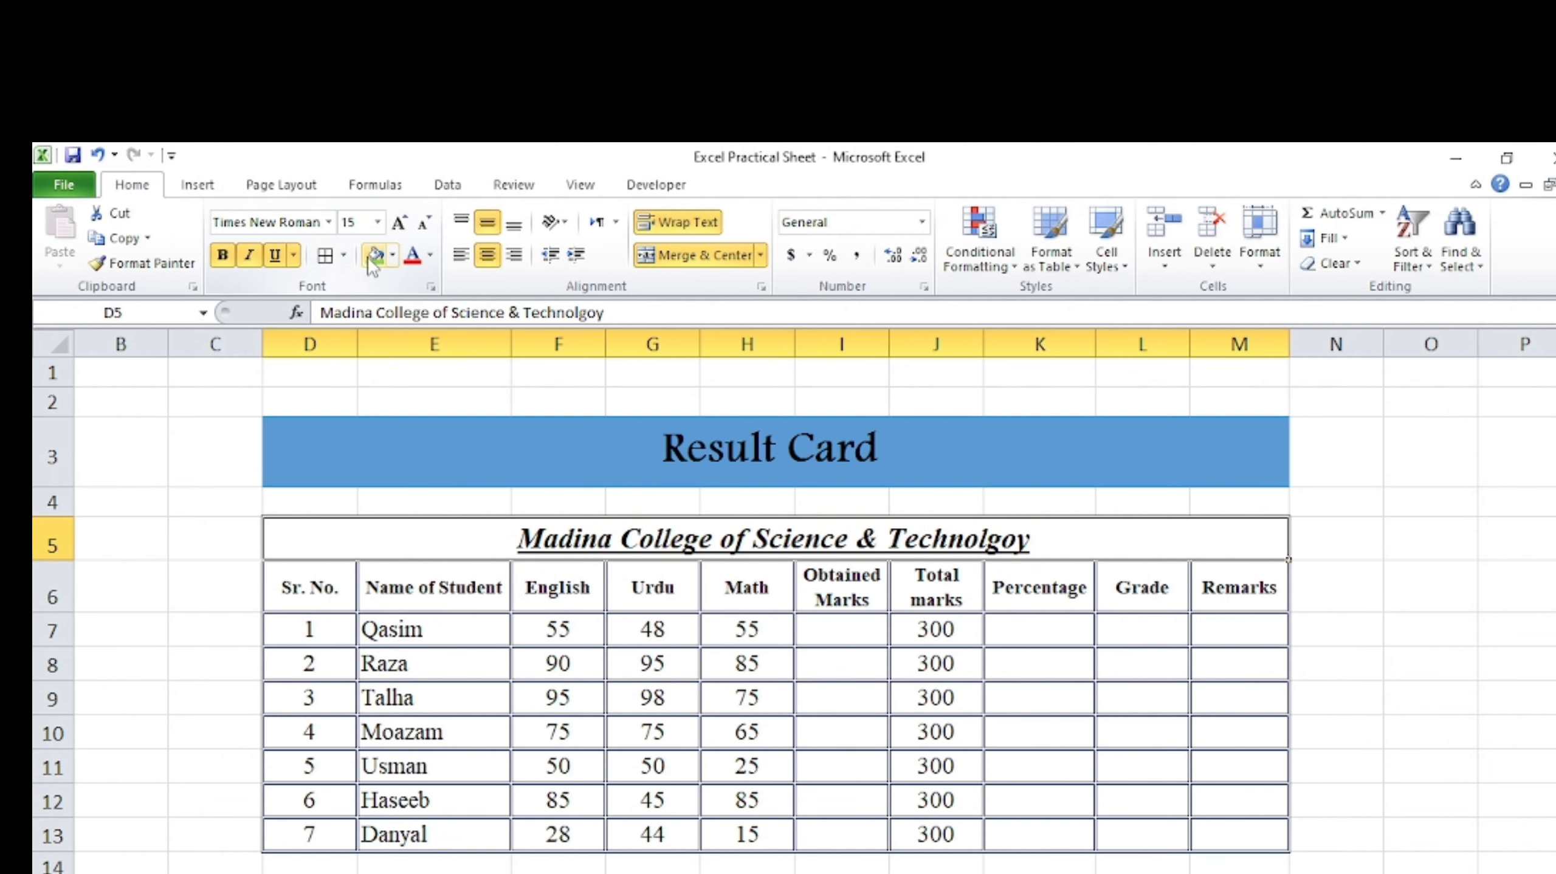
pyautogui.click(374, 256)
pyautogui.click(1367, 572)
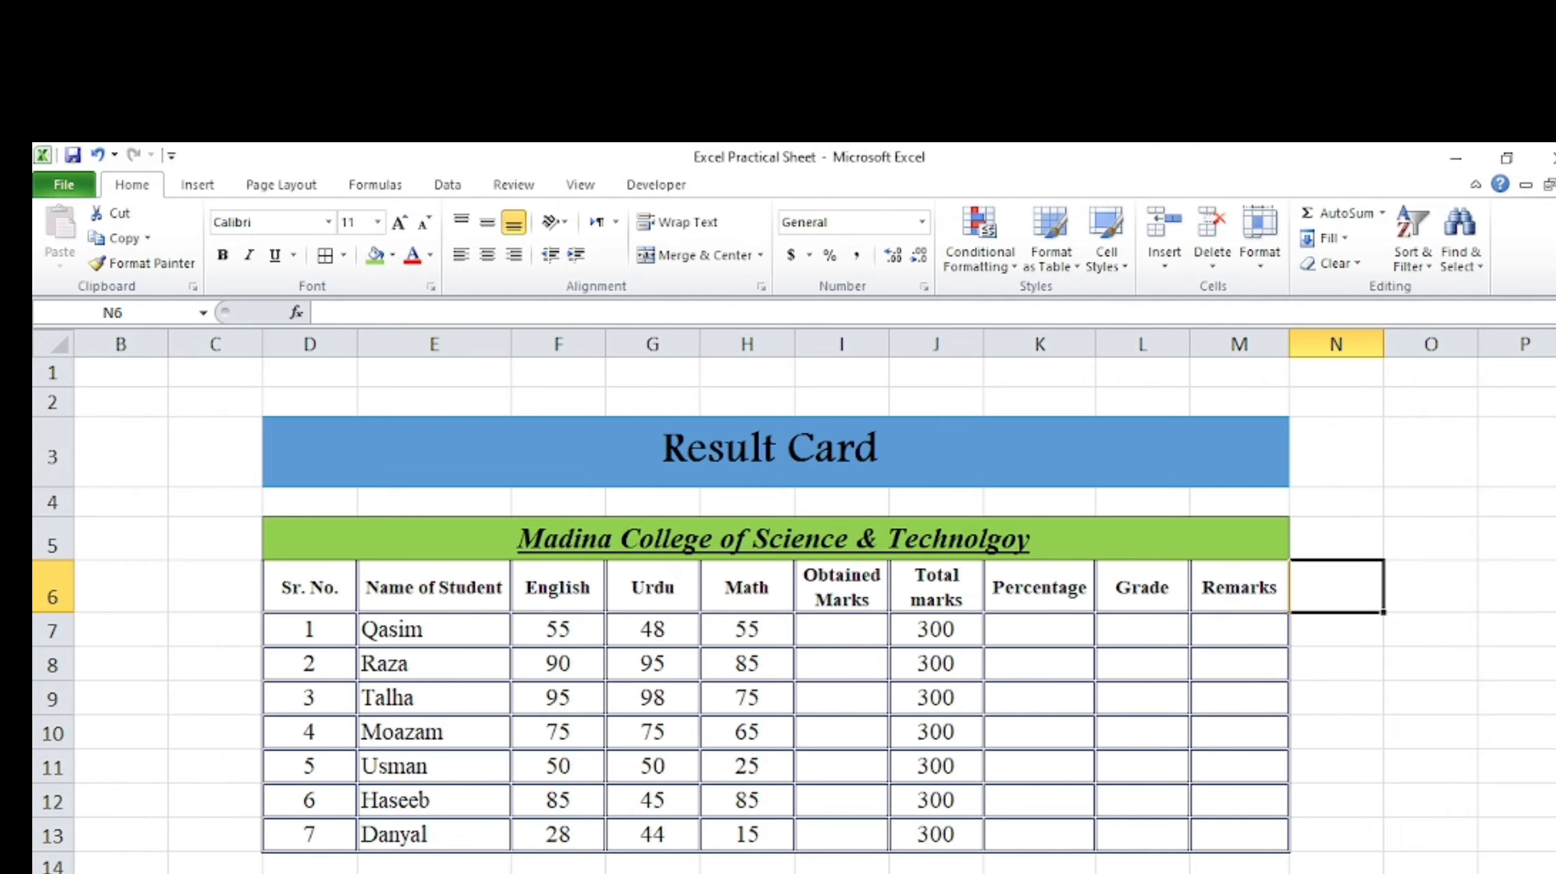
# Step: Examine instructions 3 to 7 of the Word assignment, covering student results, total marks, percentage, grade and remarks
pyautogui.hotkey('alt', 'Tab')
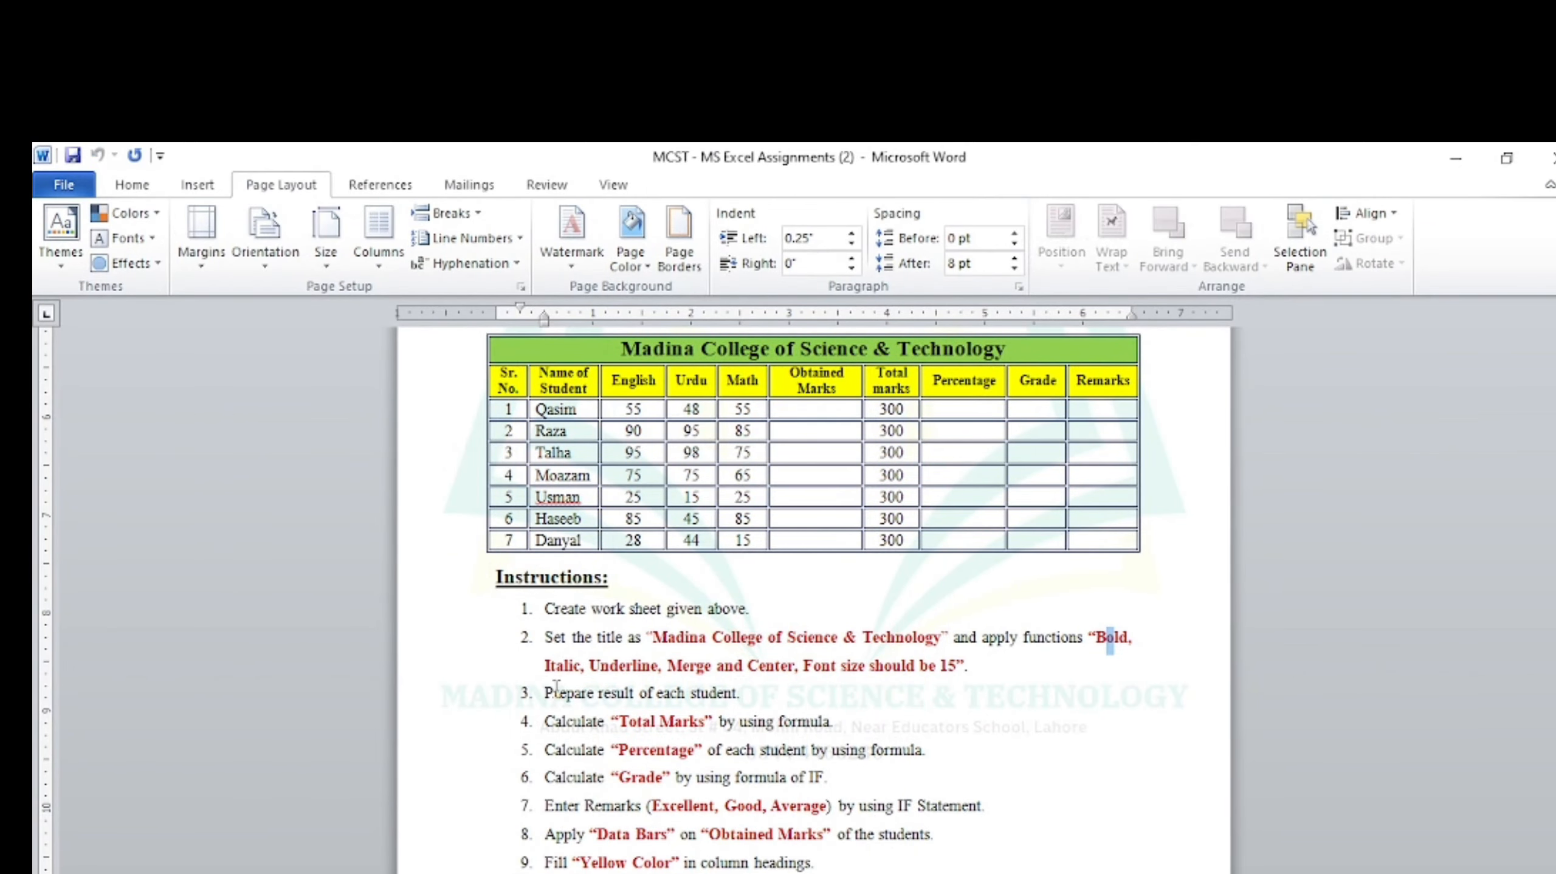
pyautogui.moveTo(545, 693); pyautogui.dragTo(705, 699)
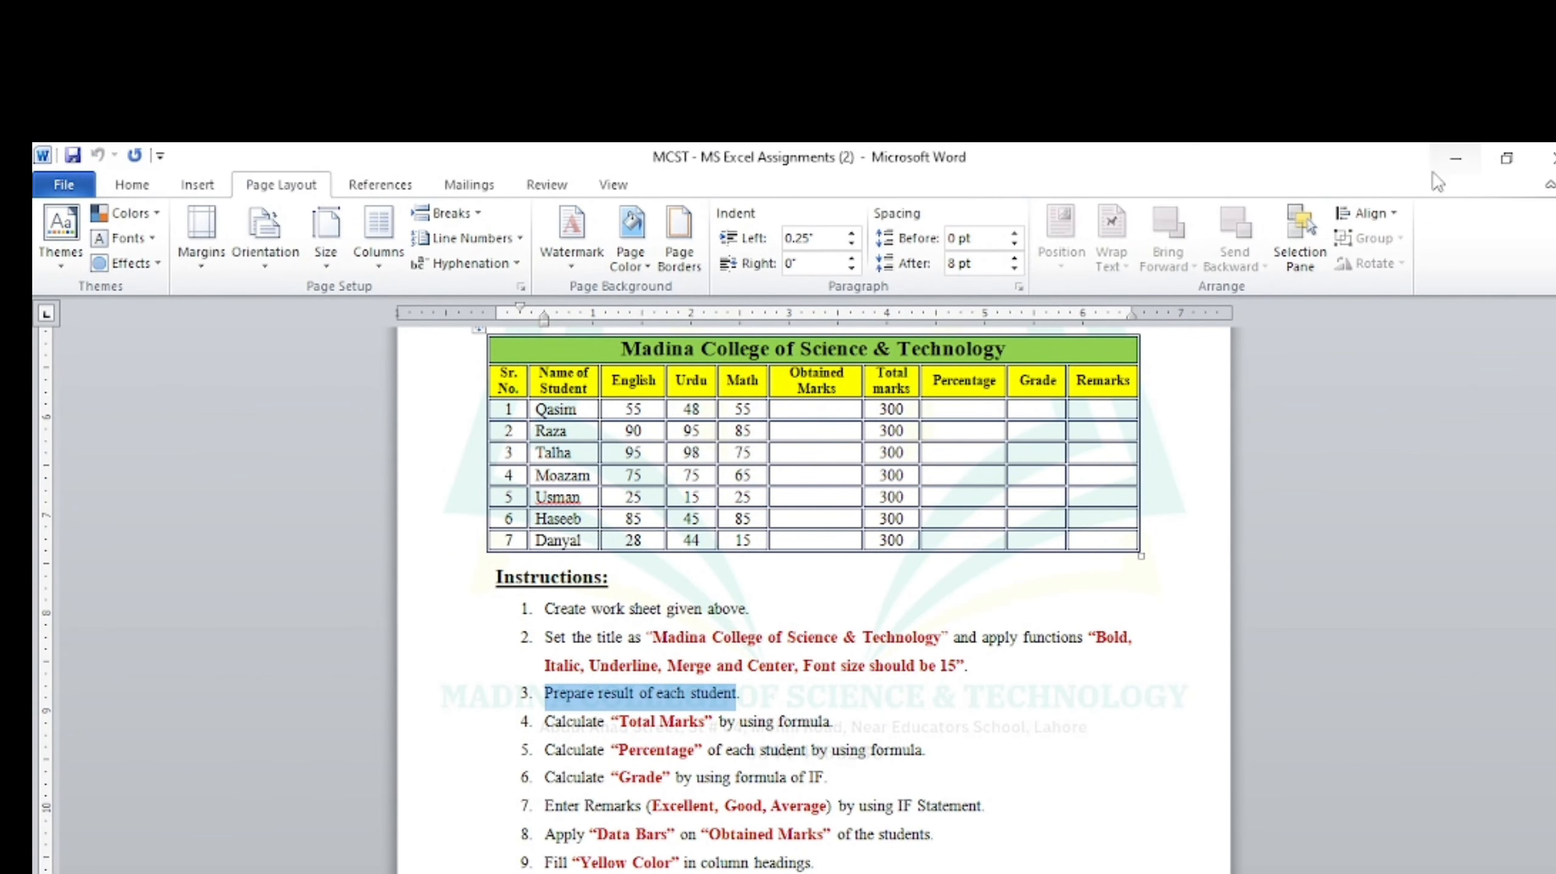
pyautogui.click(1456, 159)
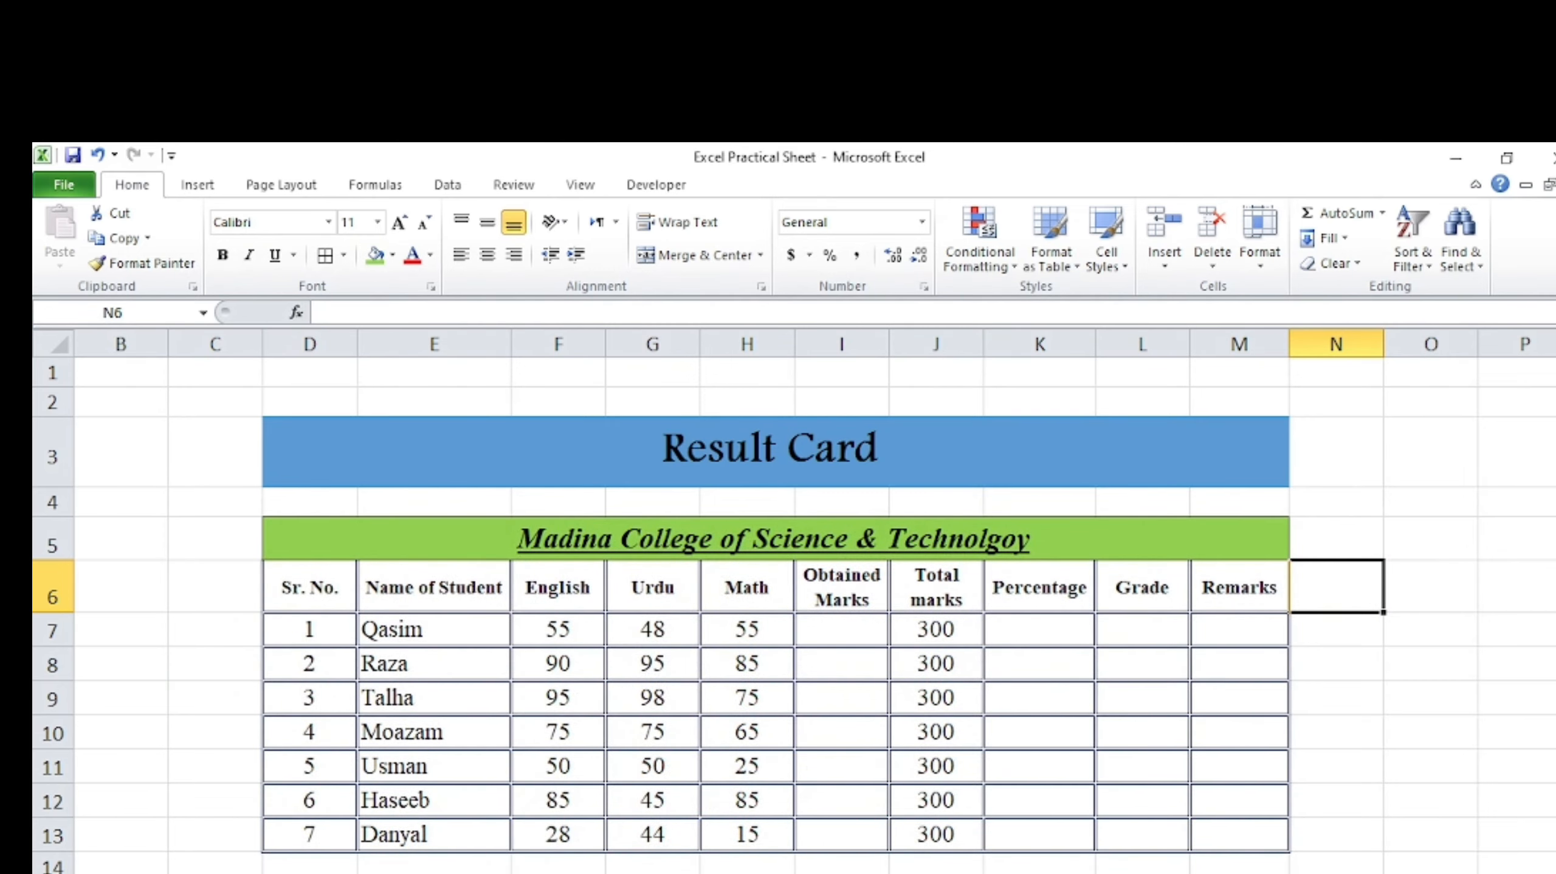
pyautogui.hotkey('alt', 'Tab')
pyautogui.click(612, 744)
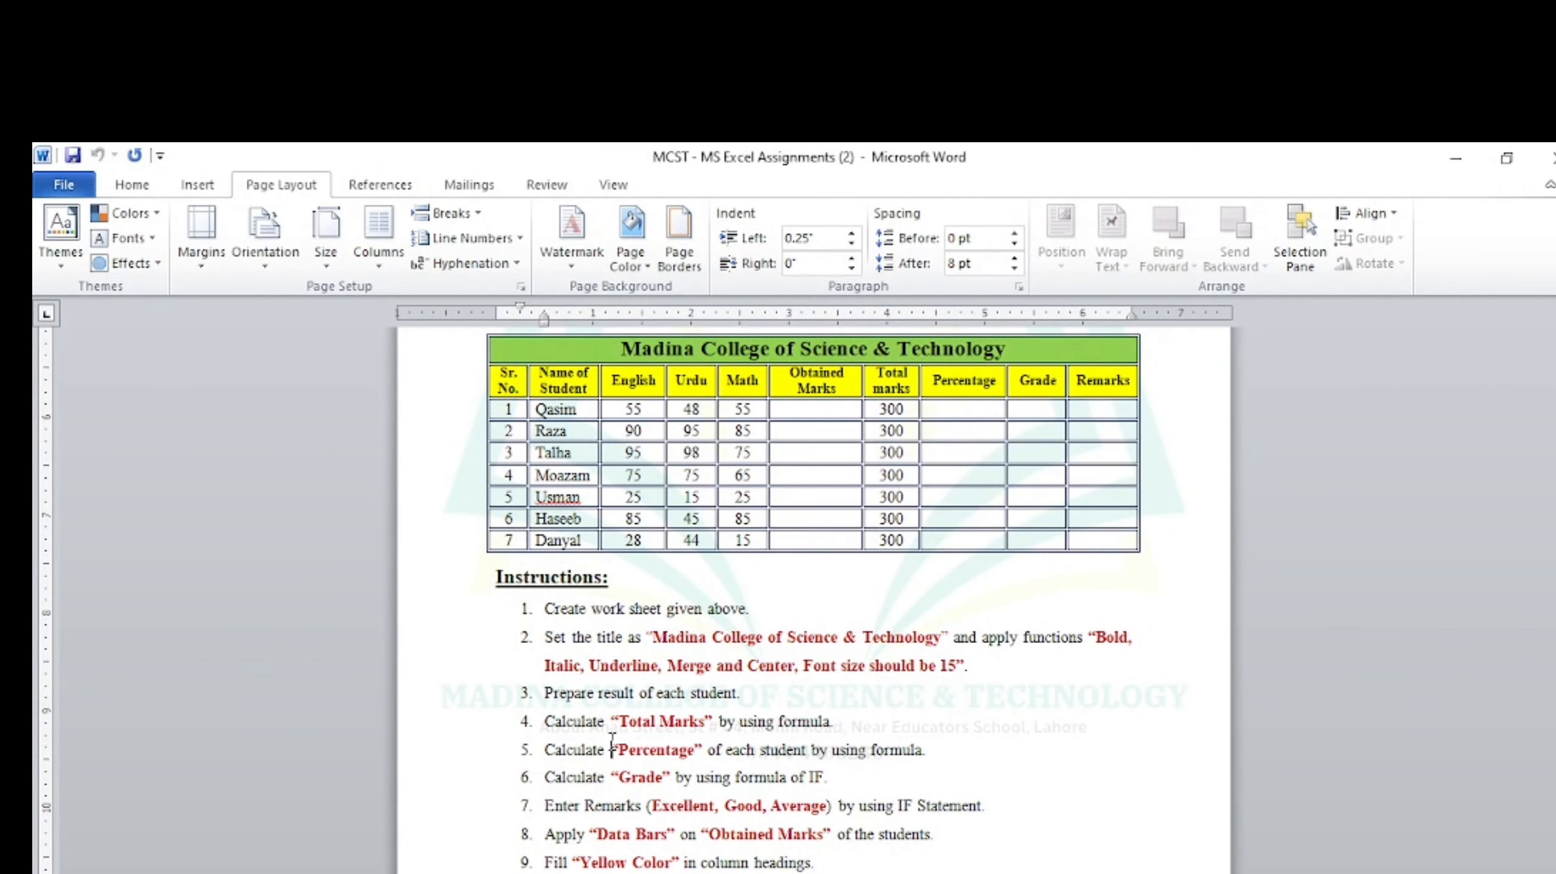
pyautogui.doubleClick(559, 698)
pyautogui.click(589, 759)
pyautogui.moveTo(550, 719); pyautogui.dragTo(685, 729)
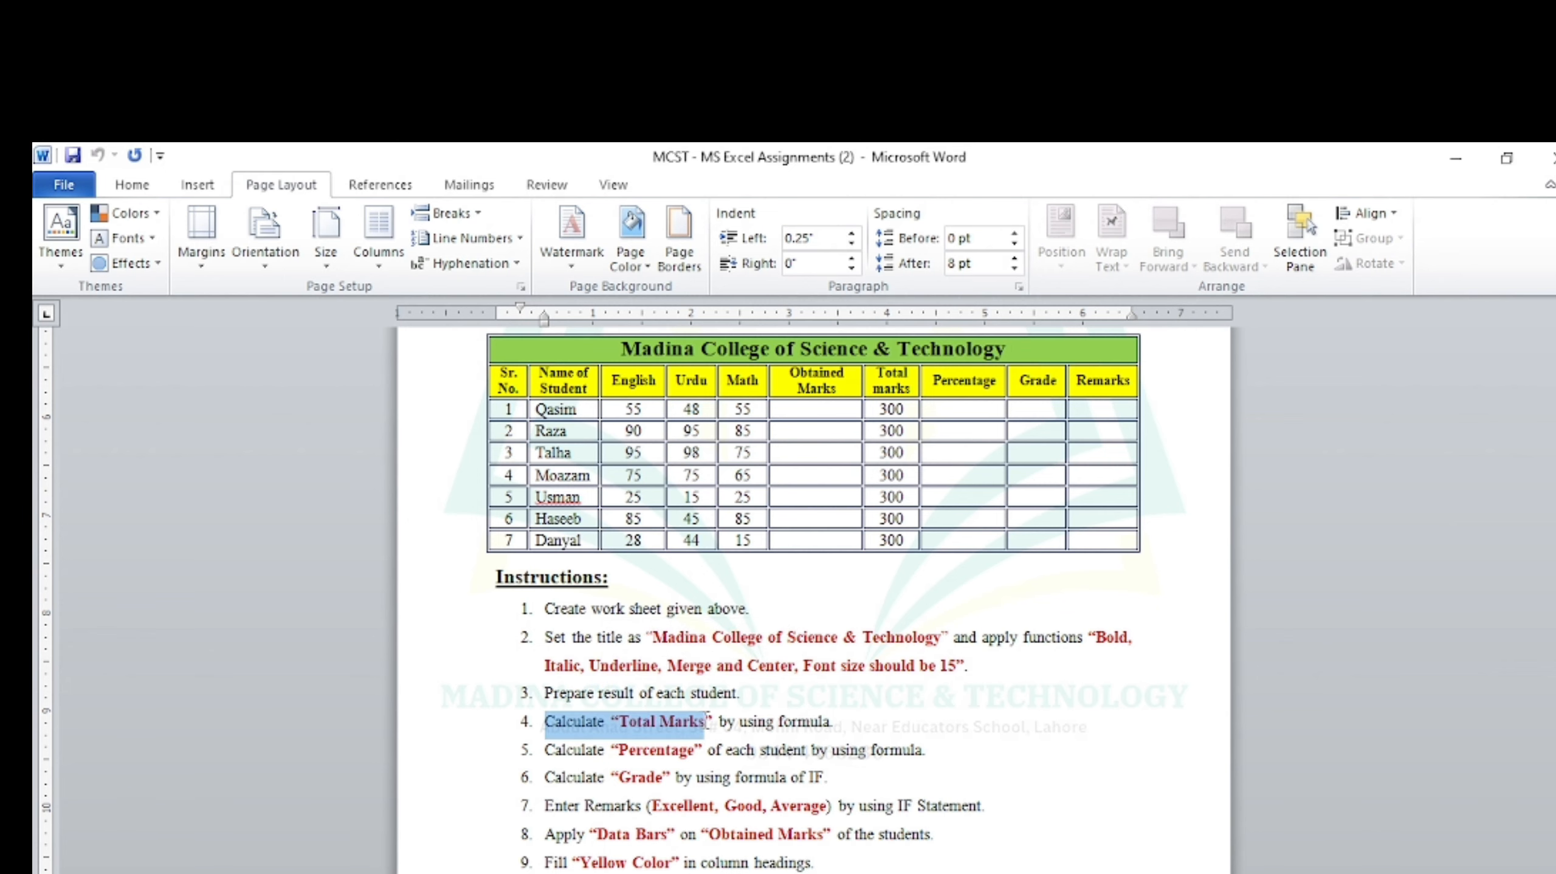
pyautogui.click(654, 741)
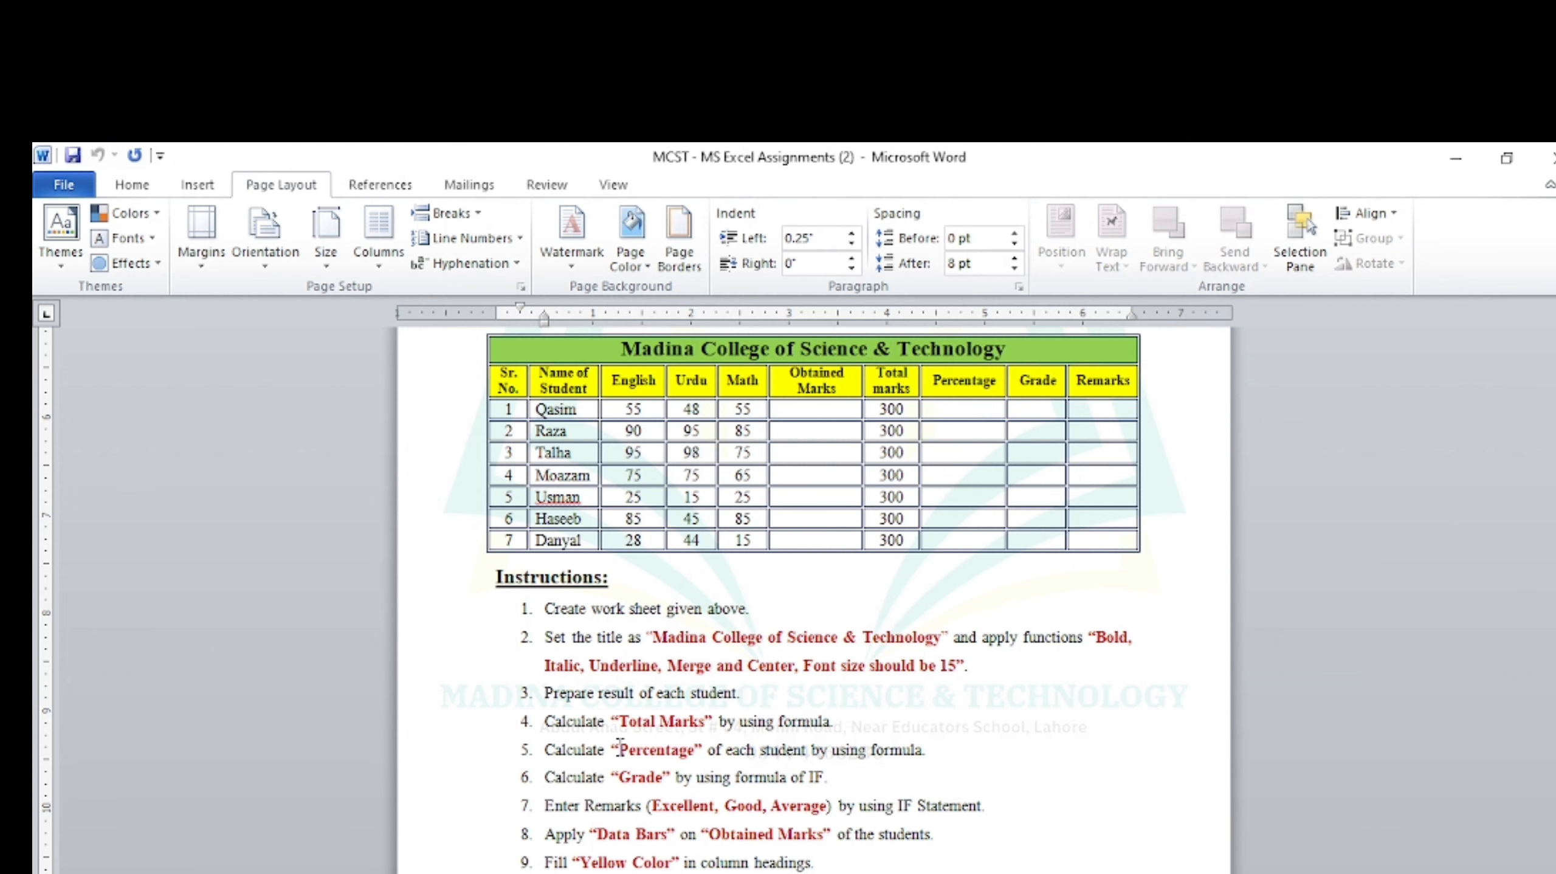
pyautogui.moveTo(615, 749); pyautogui.dragTo(704, 752)
pyautogui.moveTo(620, 777); pyautogui.dragTo(827, 808)
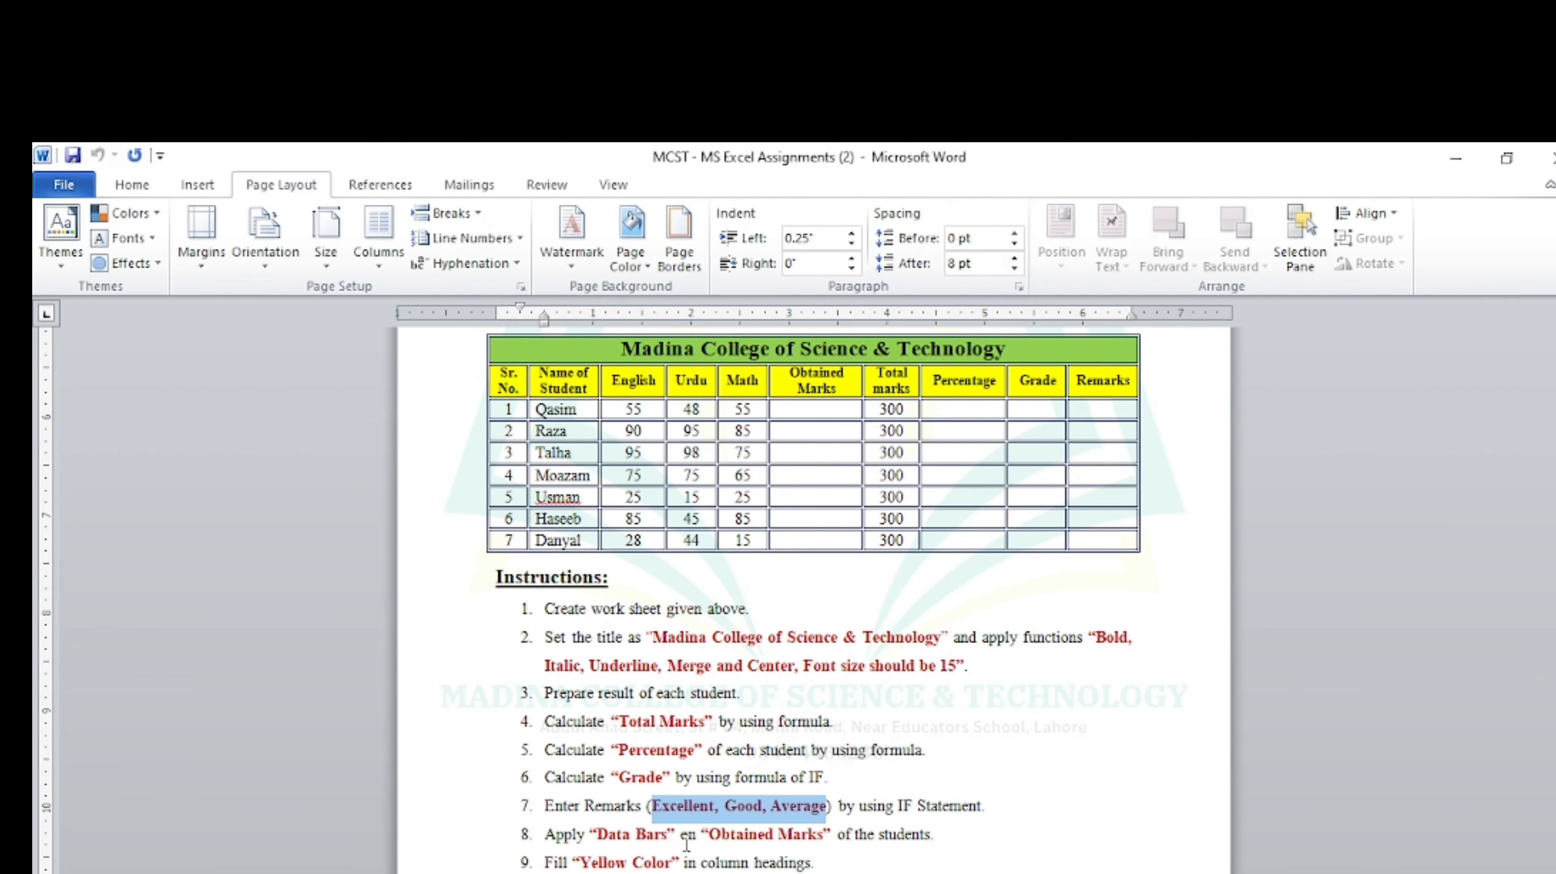
# Step: Return from the Word assignment to the Excel sheet and calculate the first student's obtained marks in I7 with =SUM(F7:H7)
pyautogui.click(651, 840)
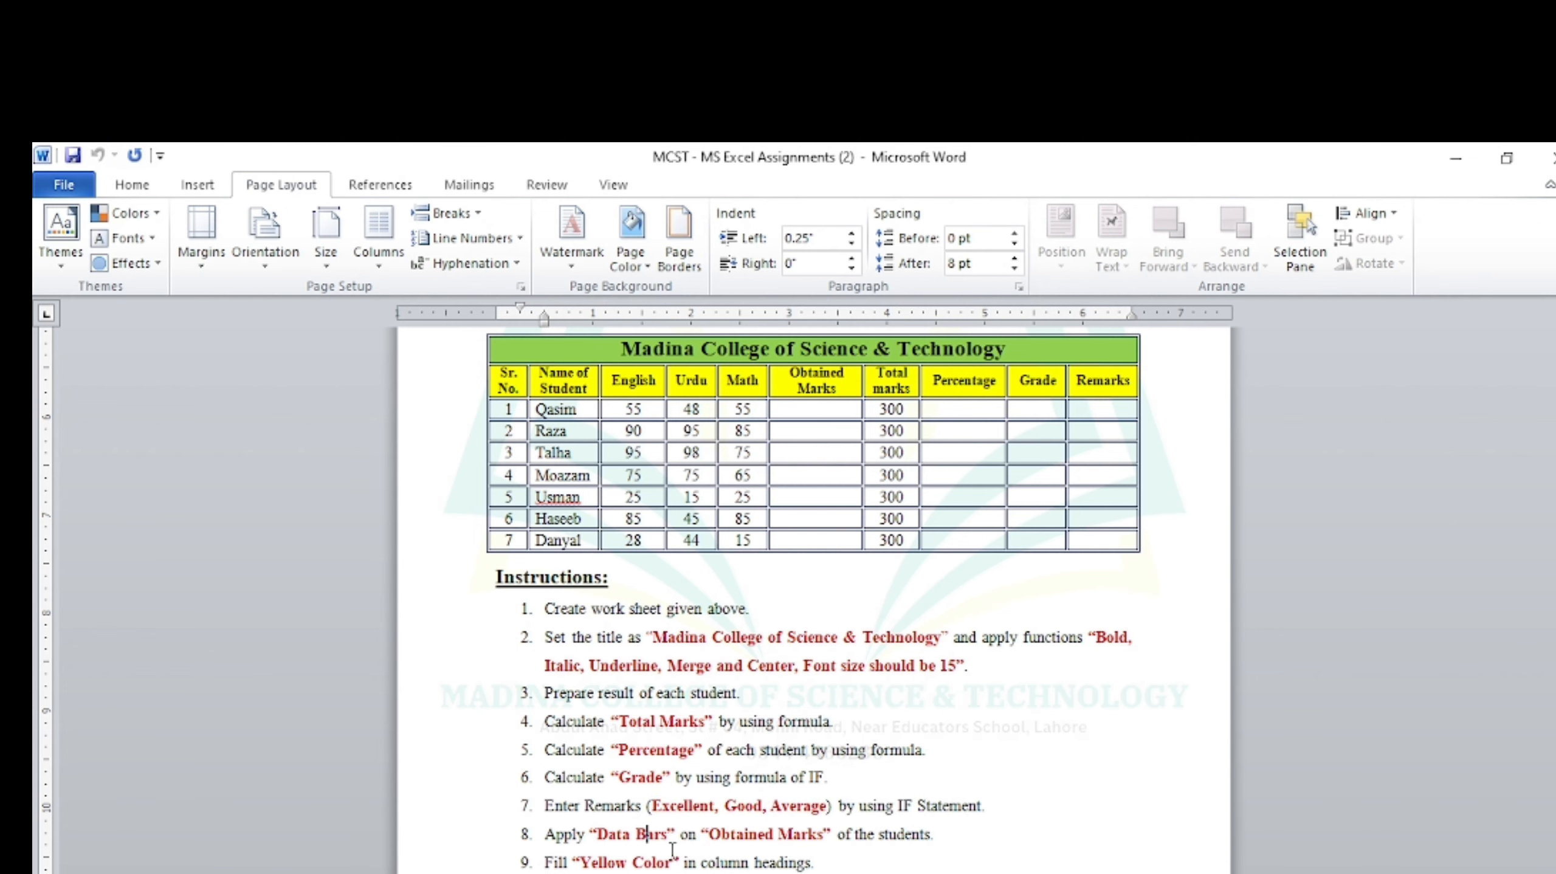
pyautogui.click(1456, 159)
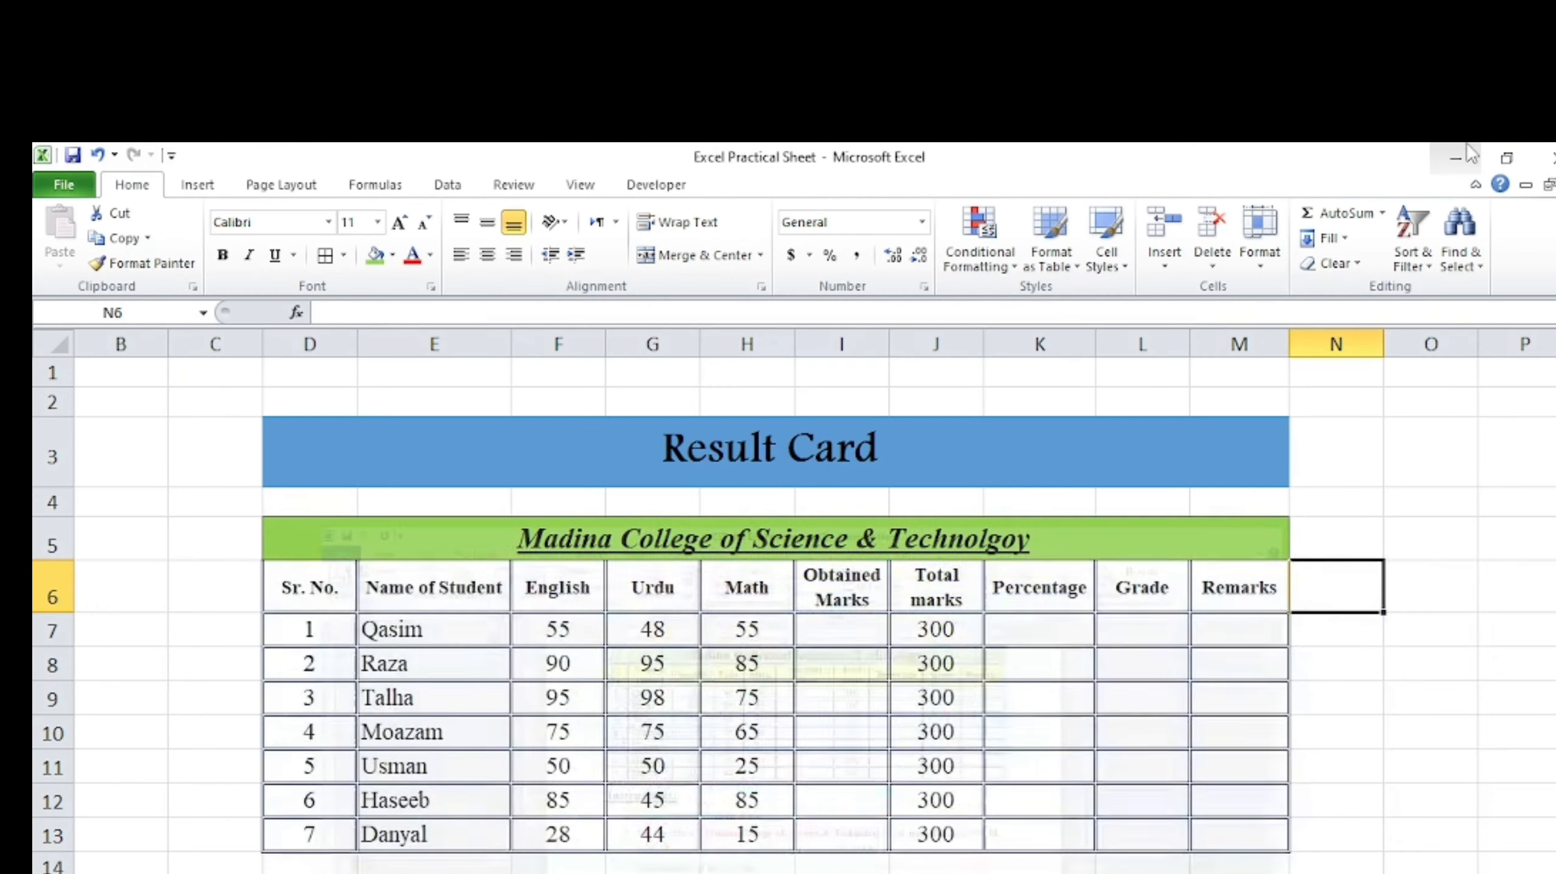
pyautogui.click(834, 631)
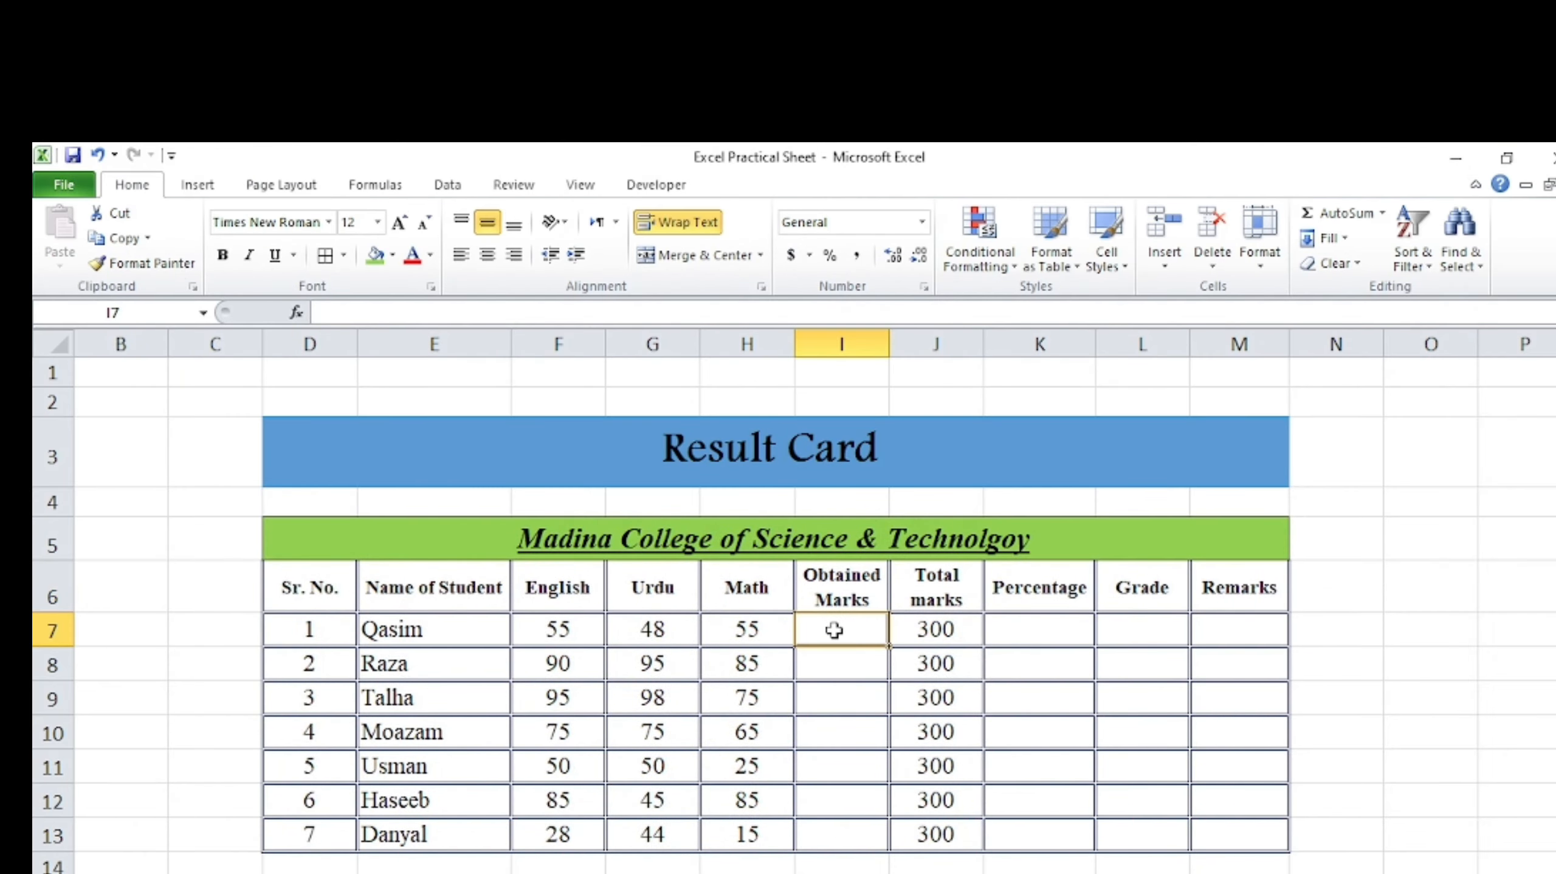
pyautogui.write('=sum')
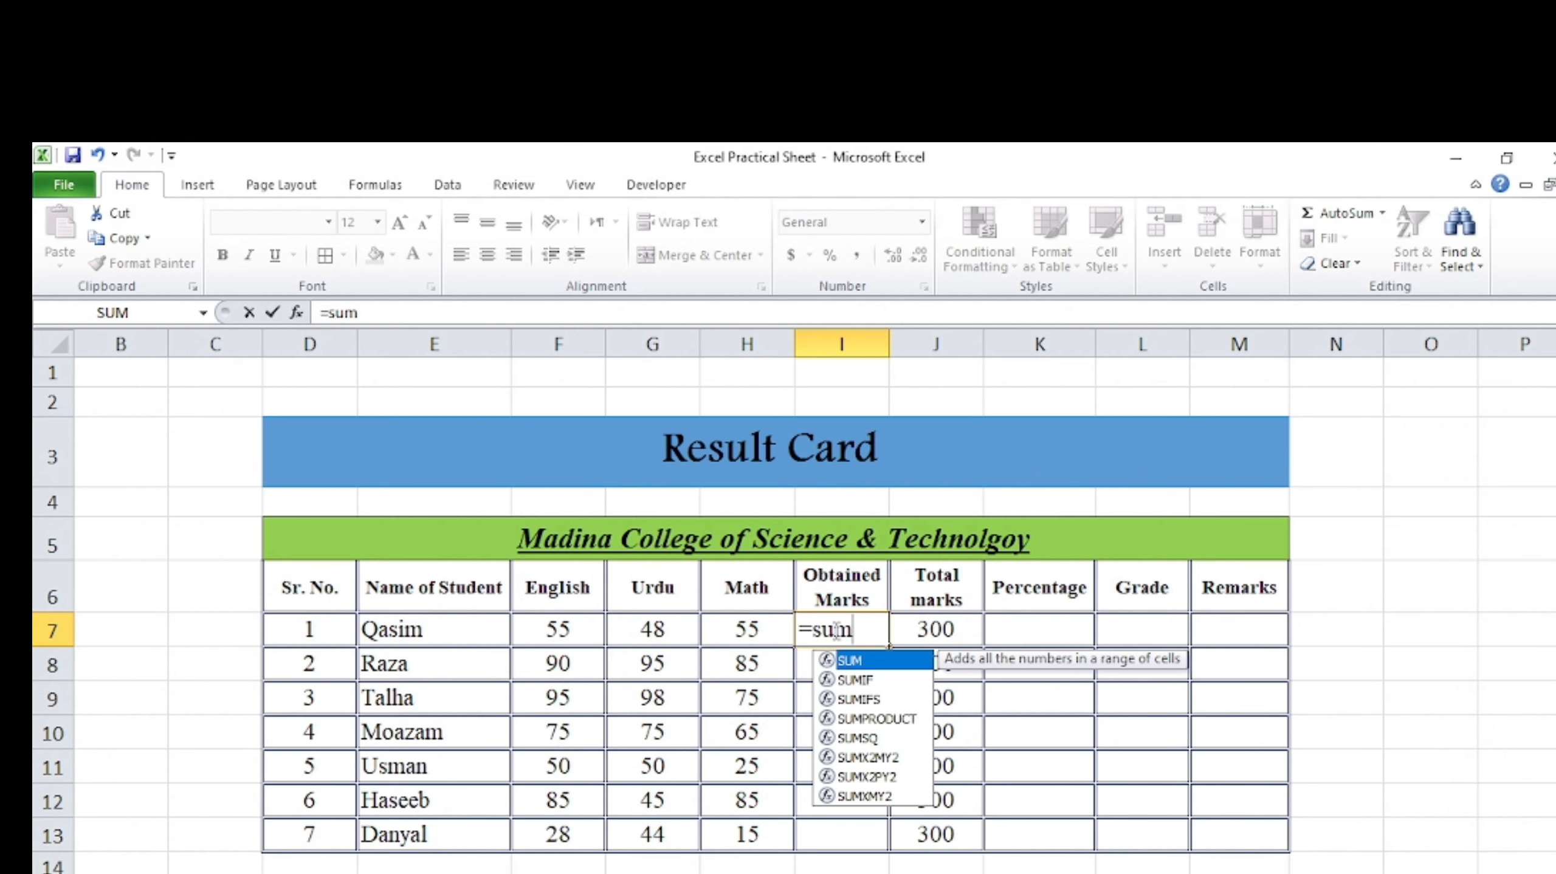
pyautogui.write('(')
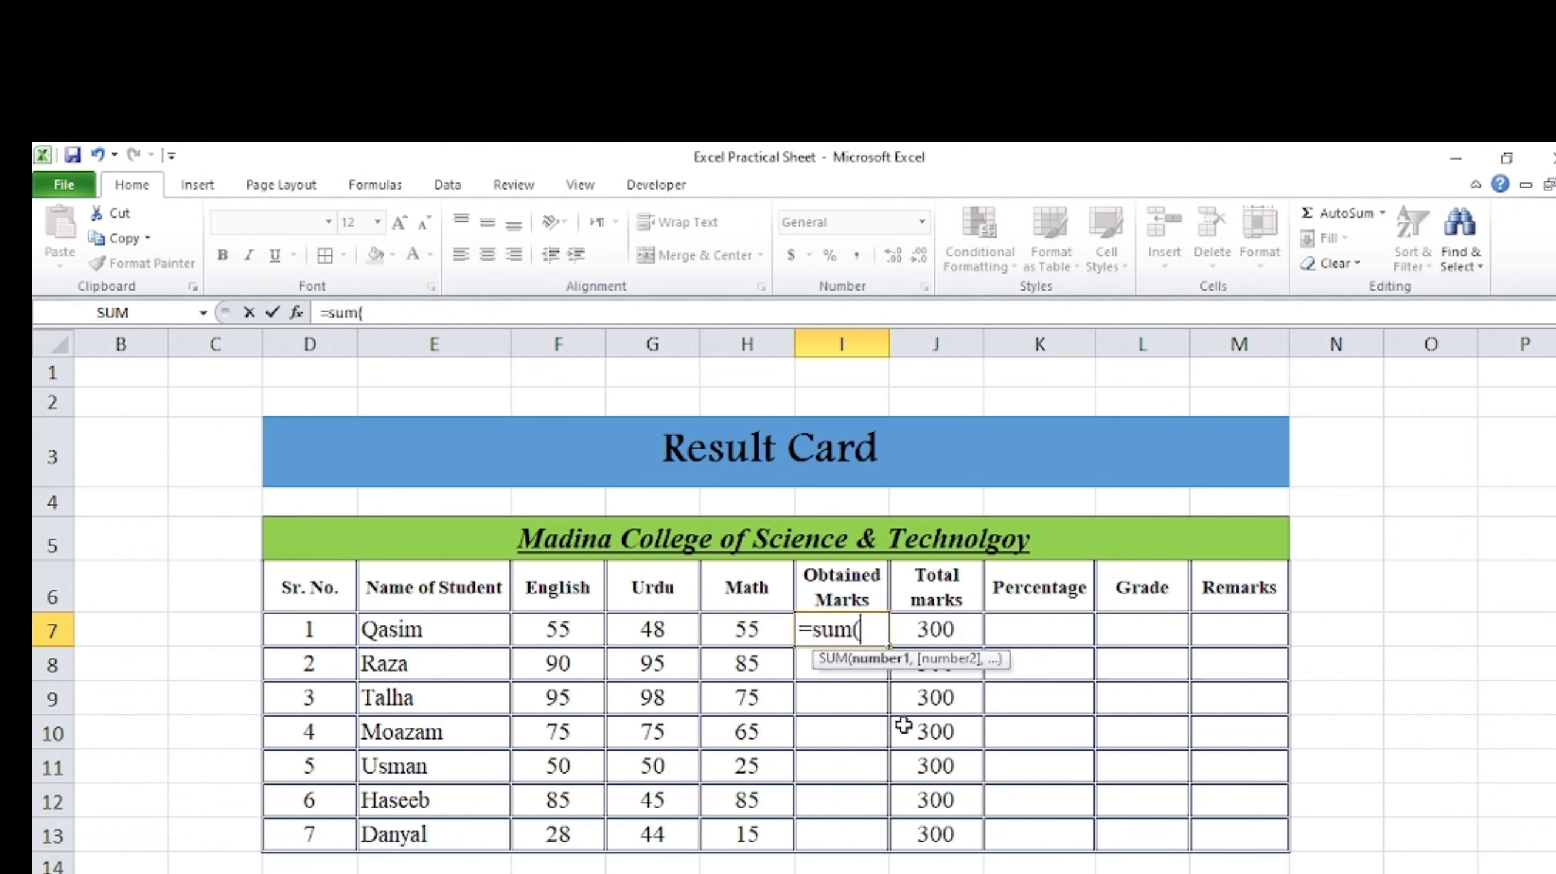
pyautogui.moveTo(539, 631); pyautogui.dragTo(739, 629)
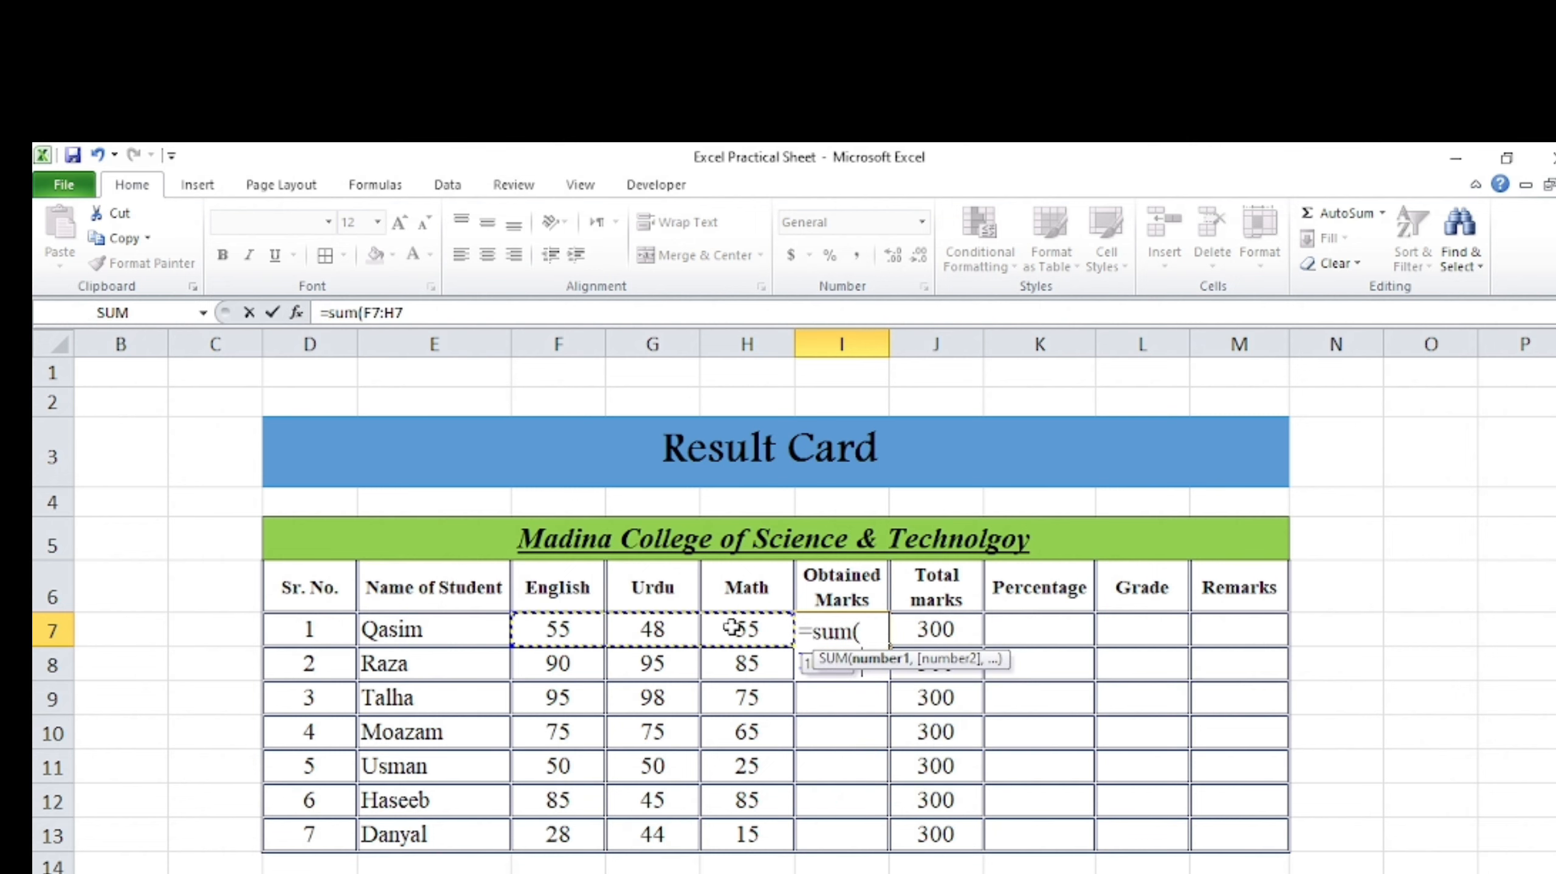
pyautogui.press('Return')
# Step: Fill the obtained marks formula from I7 down to I13 for the remaining students
pyautogui.click(883, 637)
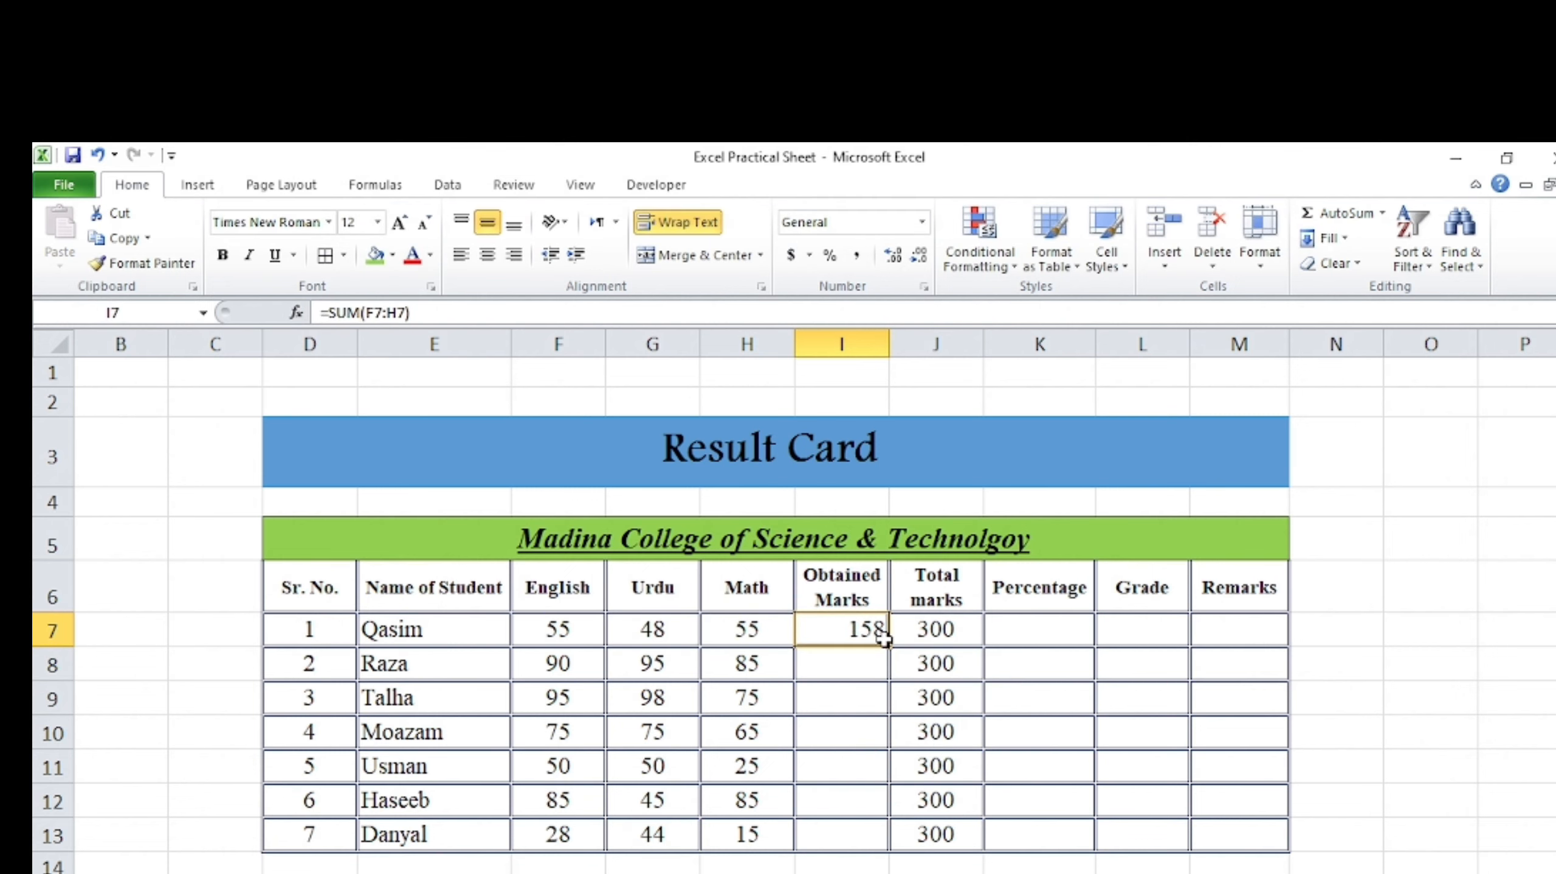
pyautogui.moveTo(887, 646); pyautogui.dragTo(875, 839)
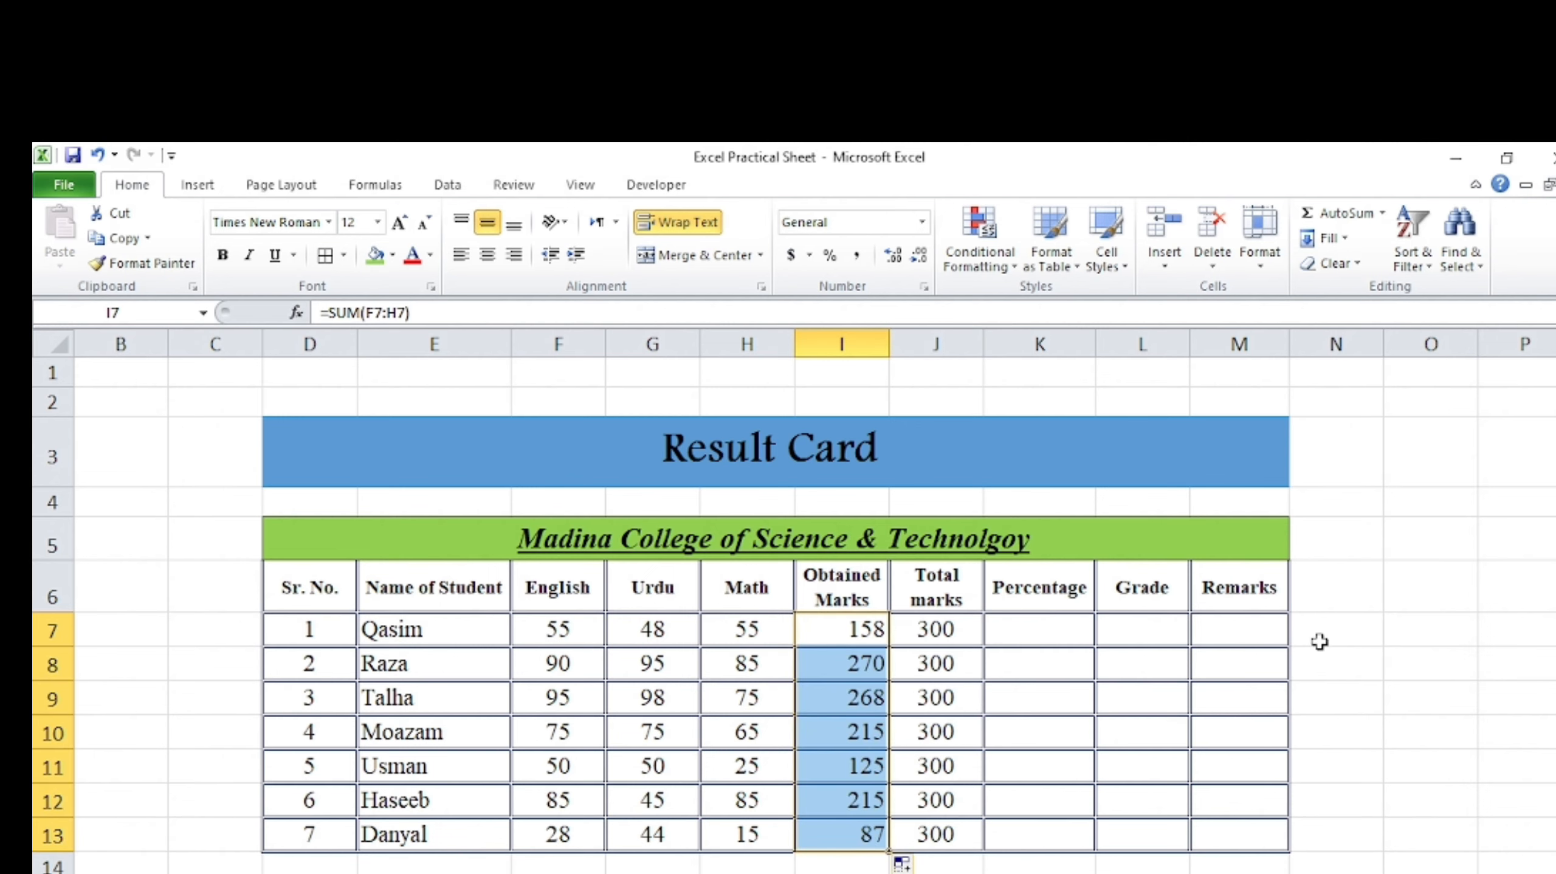
pyautogui.click(1366, 625)
# Step: Calculate the first student's percentage in K7 with the formula =I7*100/J7
pyautogui.click(1052, 626)
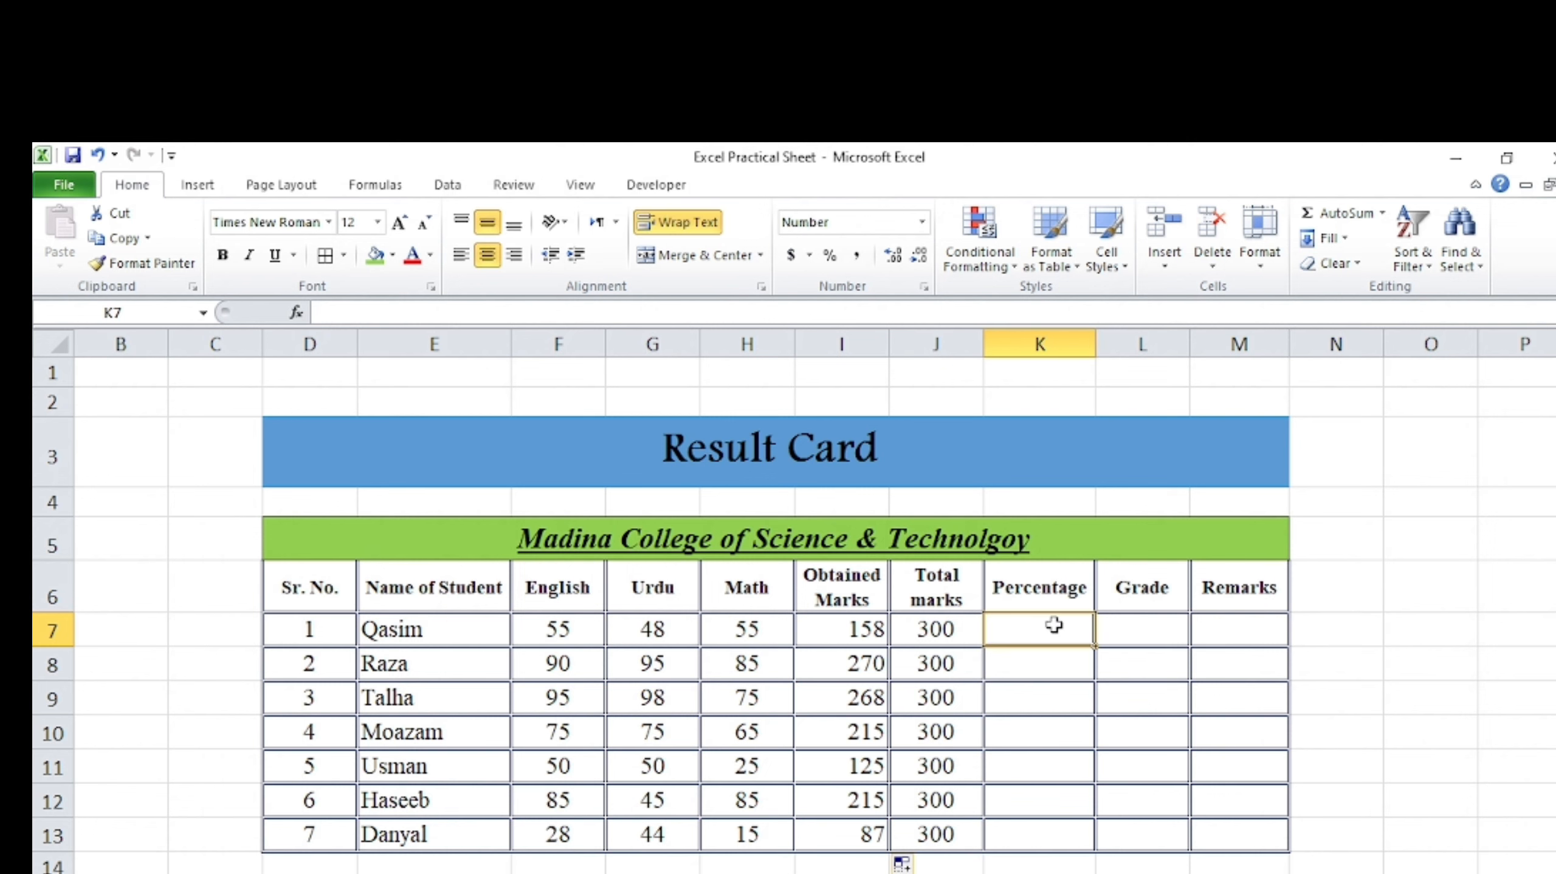
pyautogui.write('=')
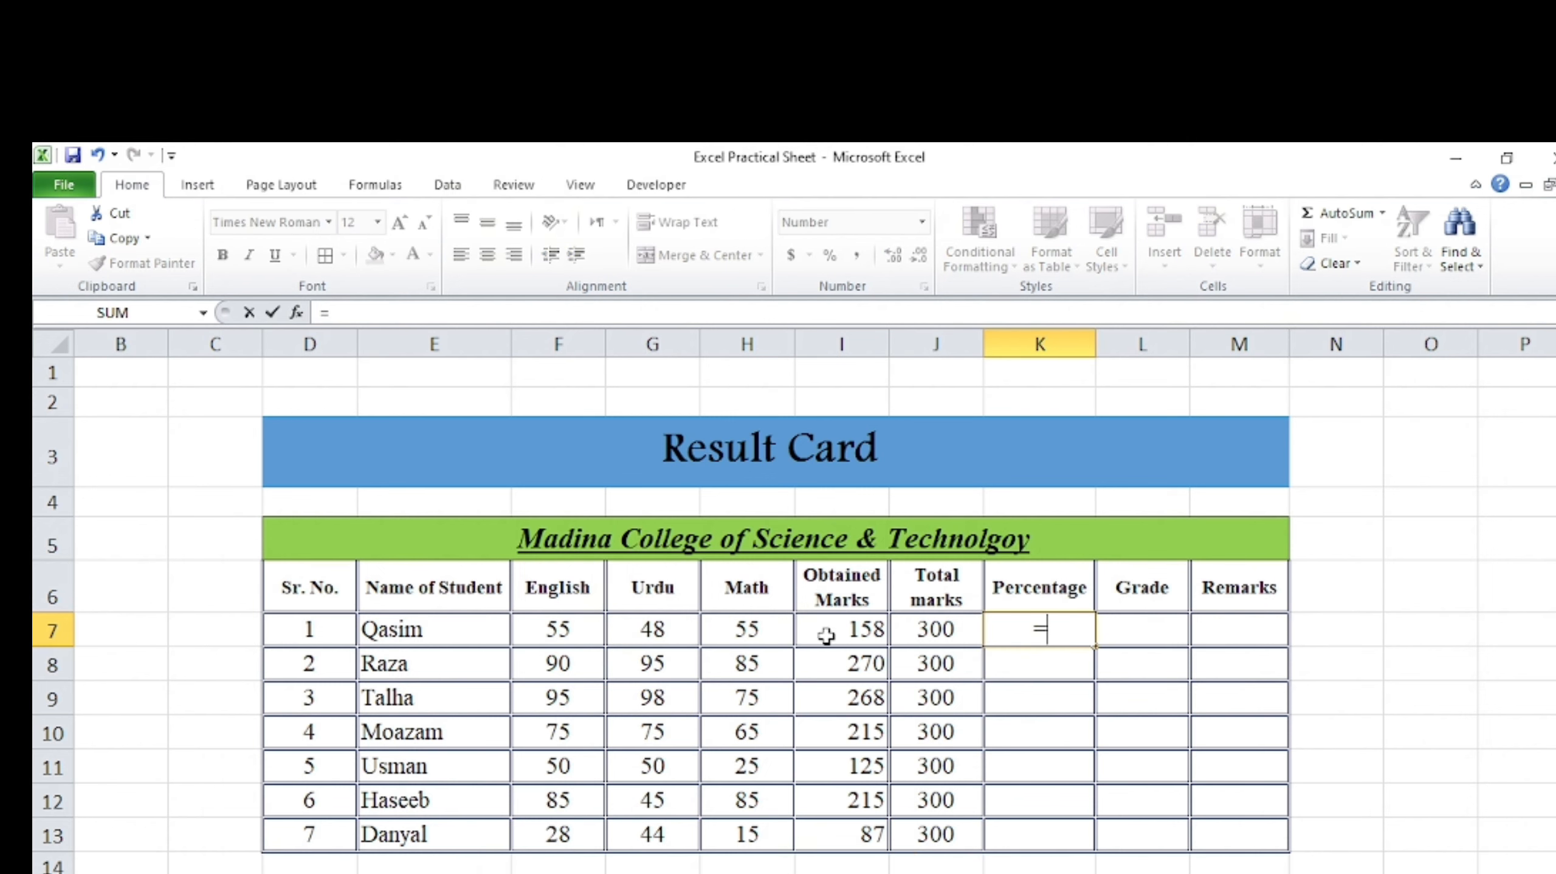
pyautogui.click(847, 629)
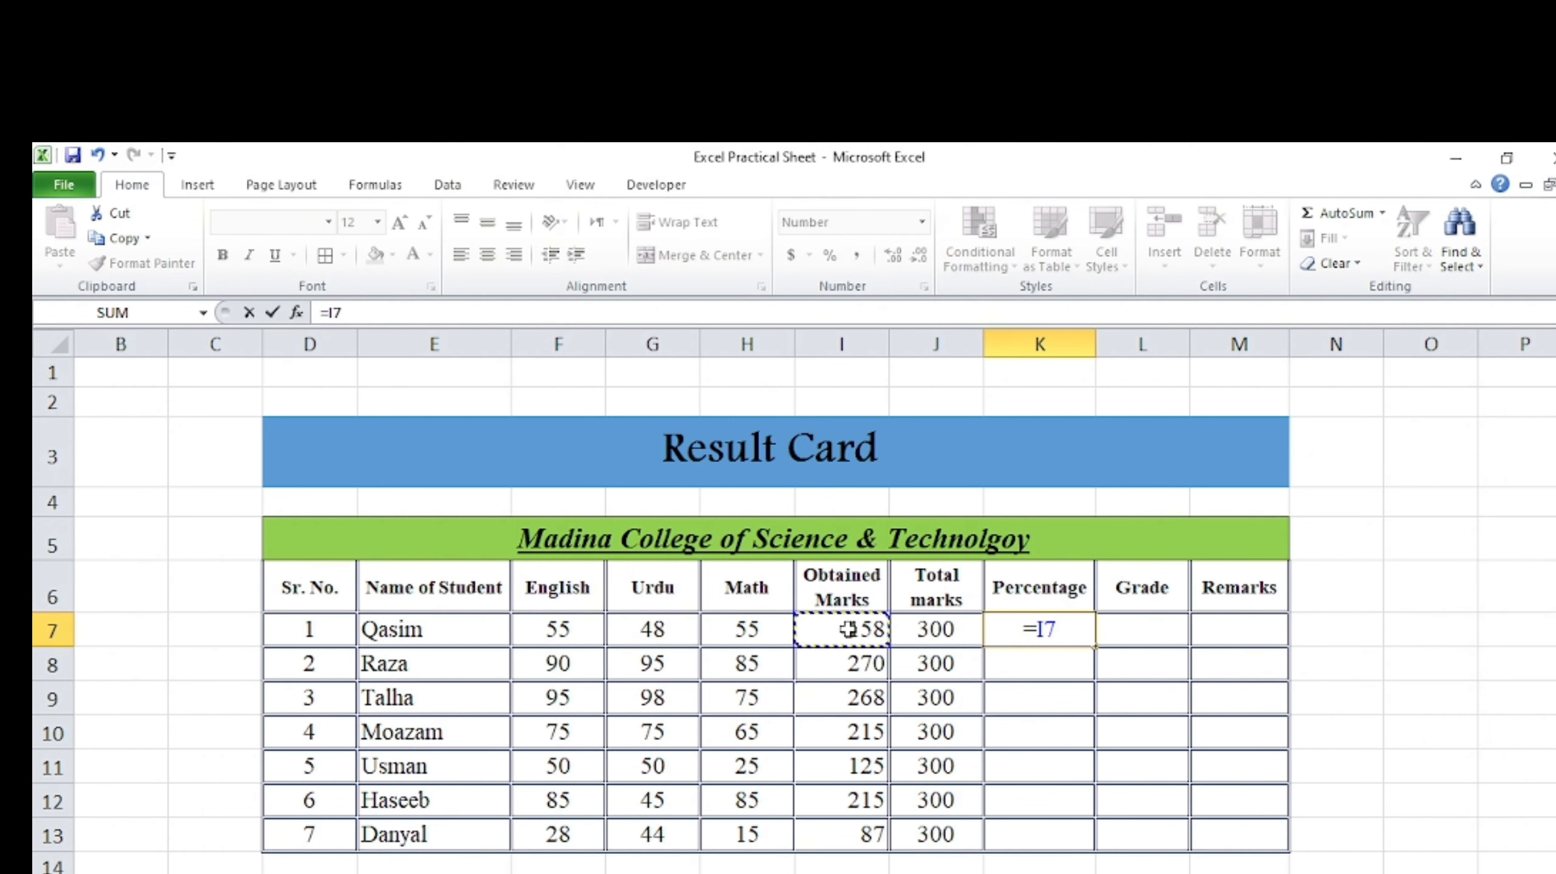
pyautogui.write('*1')
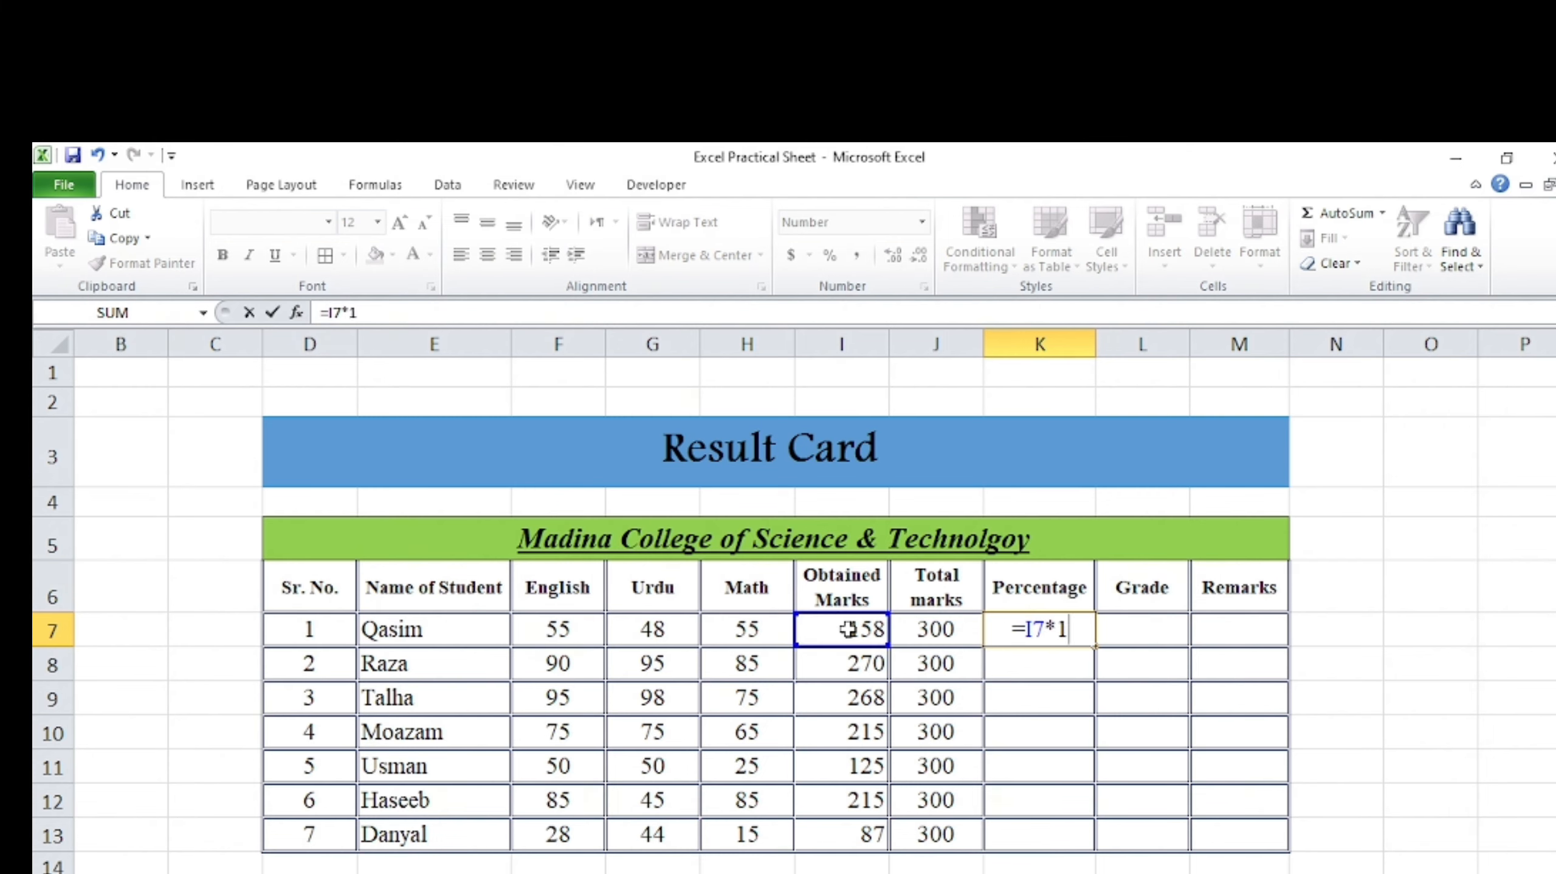
pyautogui.write('00/')
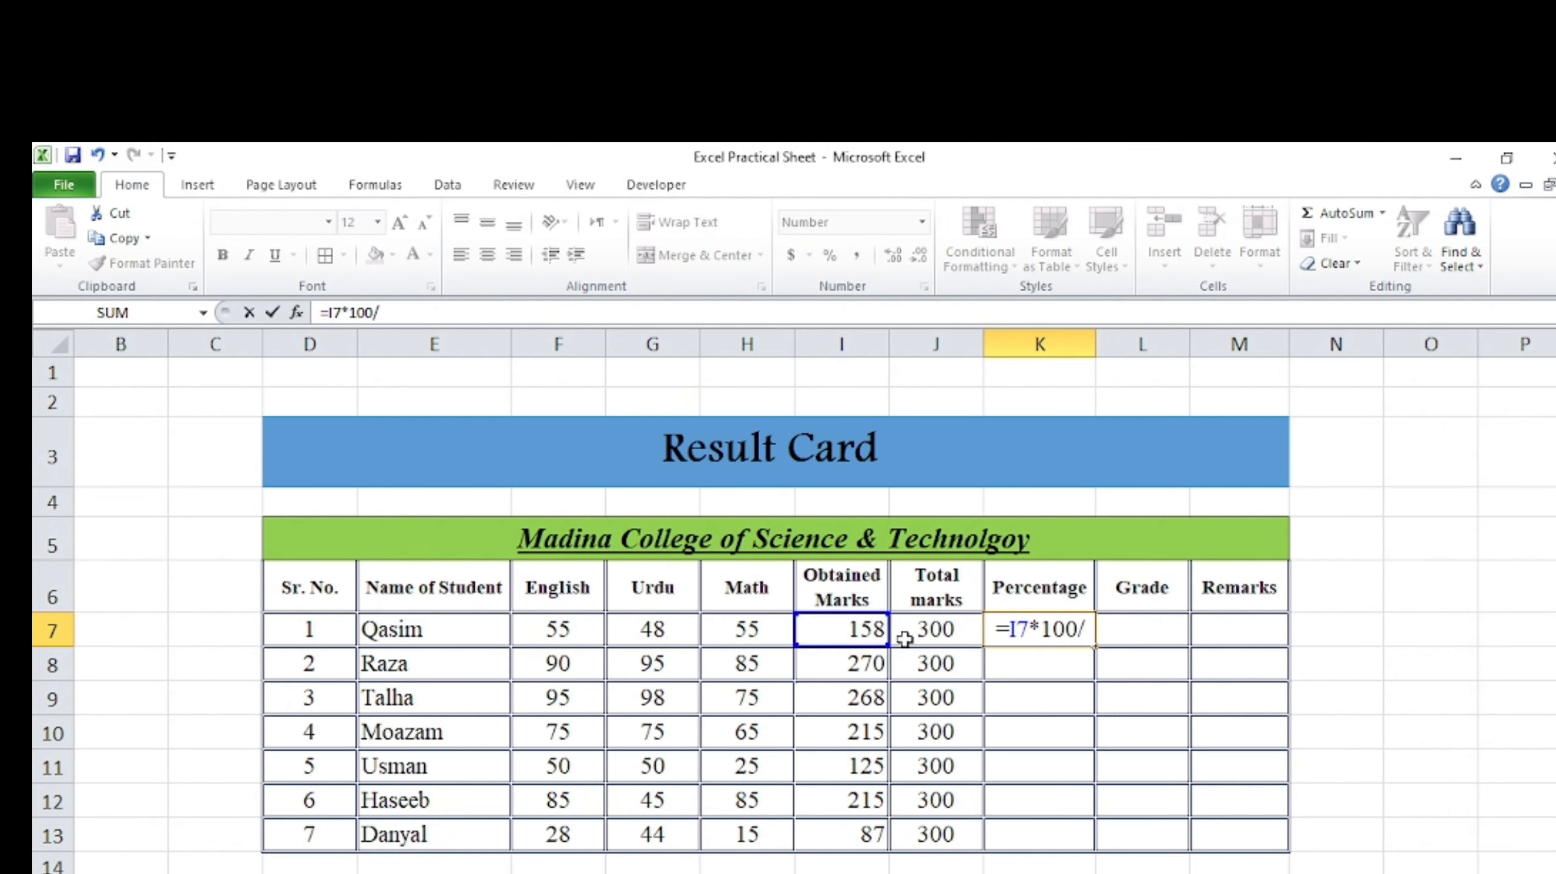
pyautogui.click(944, 631)
pyautogui.press('Return')
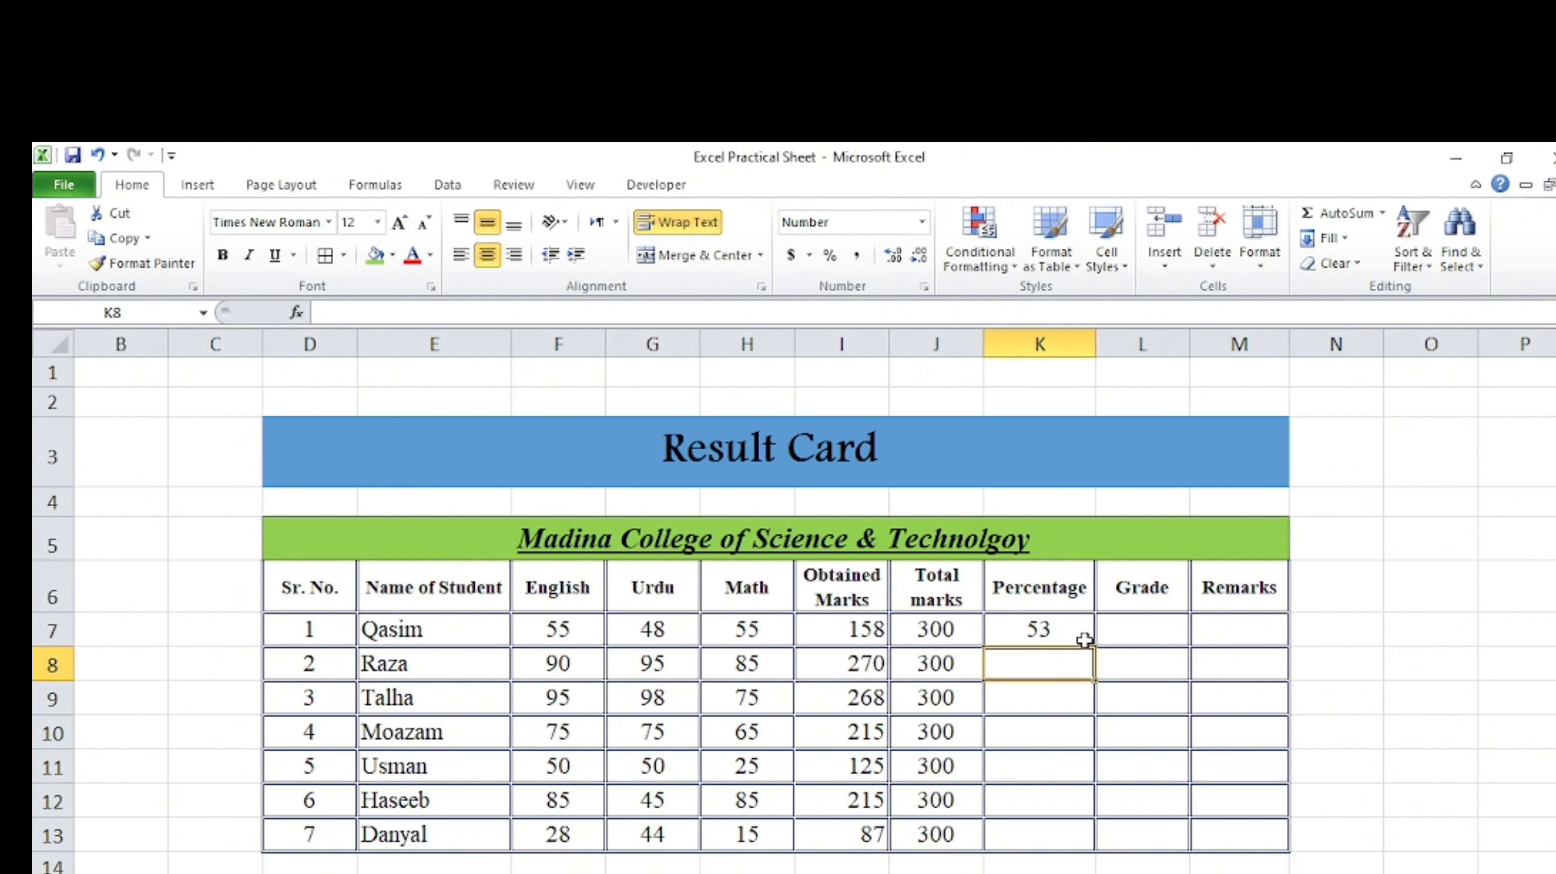
# Step: Fill the percentage formula from K7 down to K13 for the remaining students
pyautogui.click(1321, 621)
pyautogui.click(1092, 634)
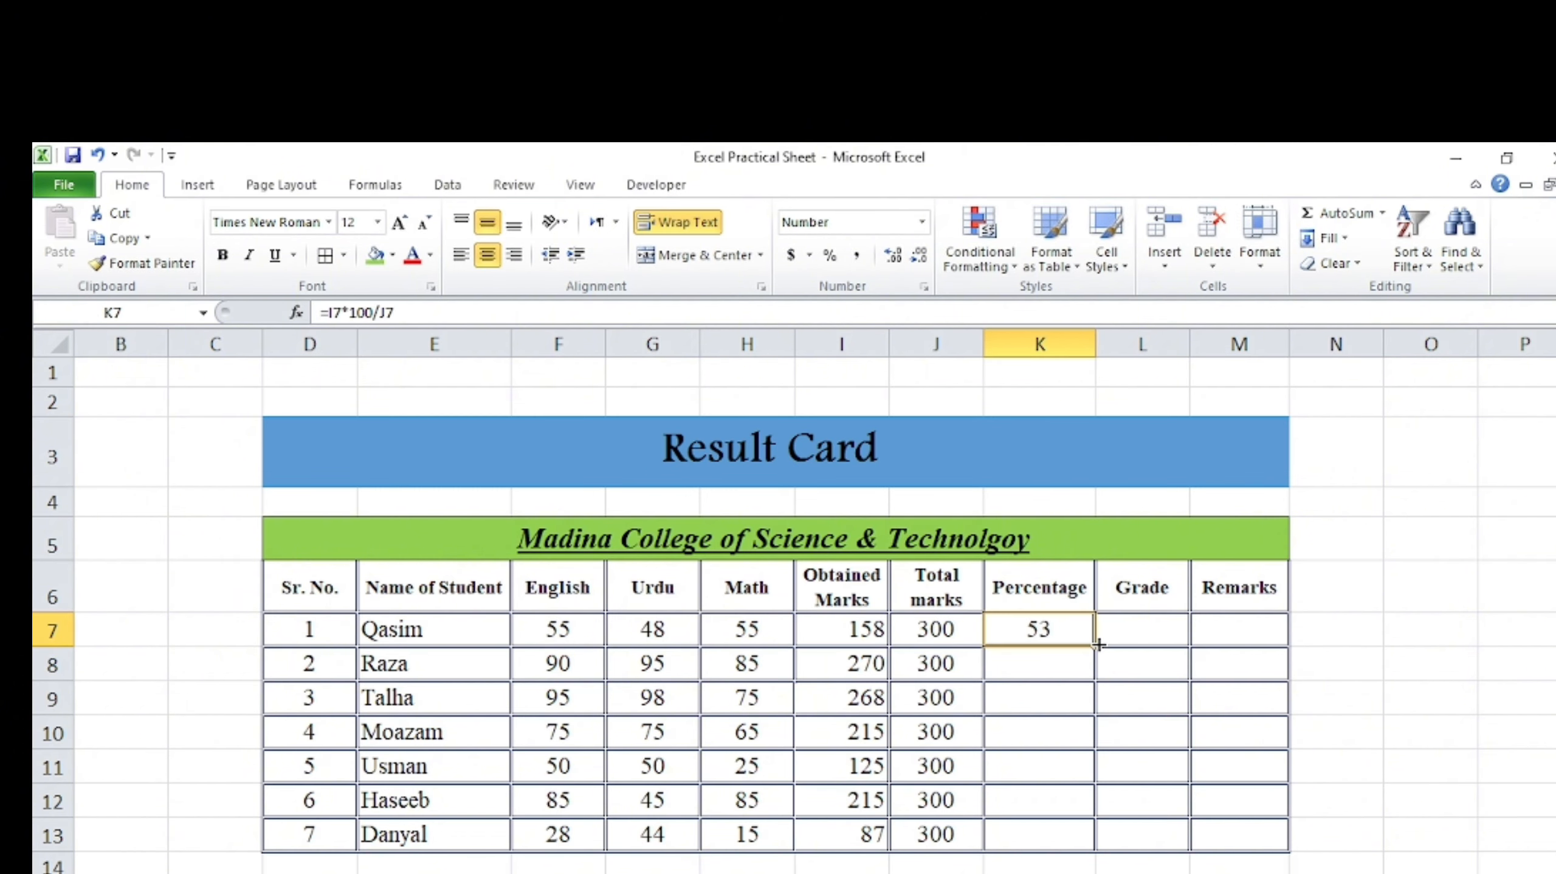
pyautogui.moveTo(1095, 646); pyautogui.dragTo(1035, 843)
pyautogui.click(1460, 616)
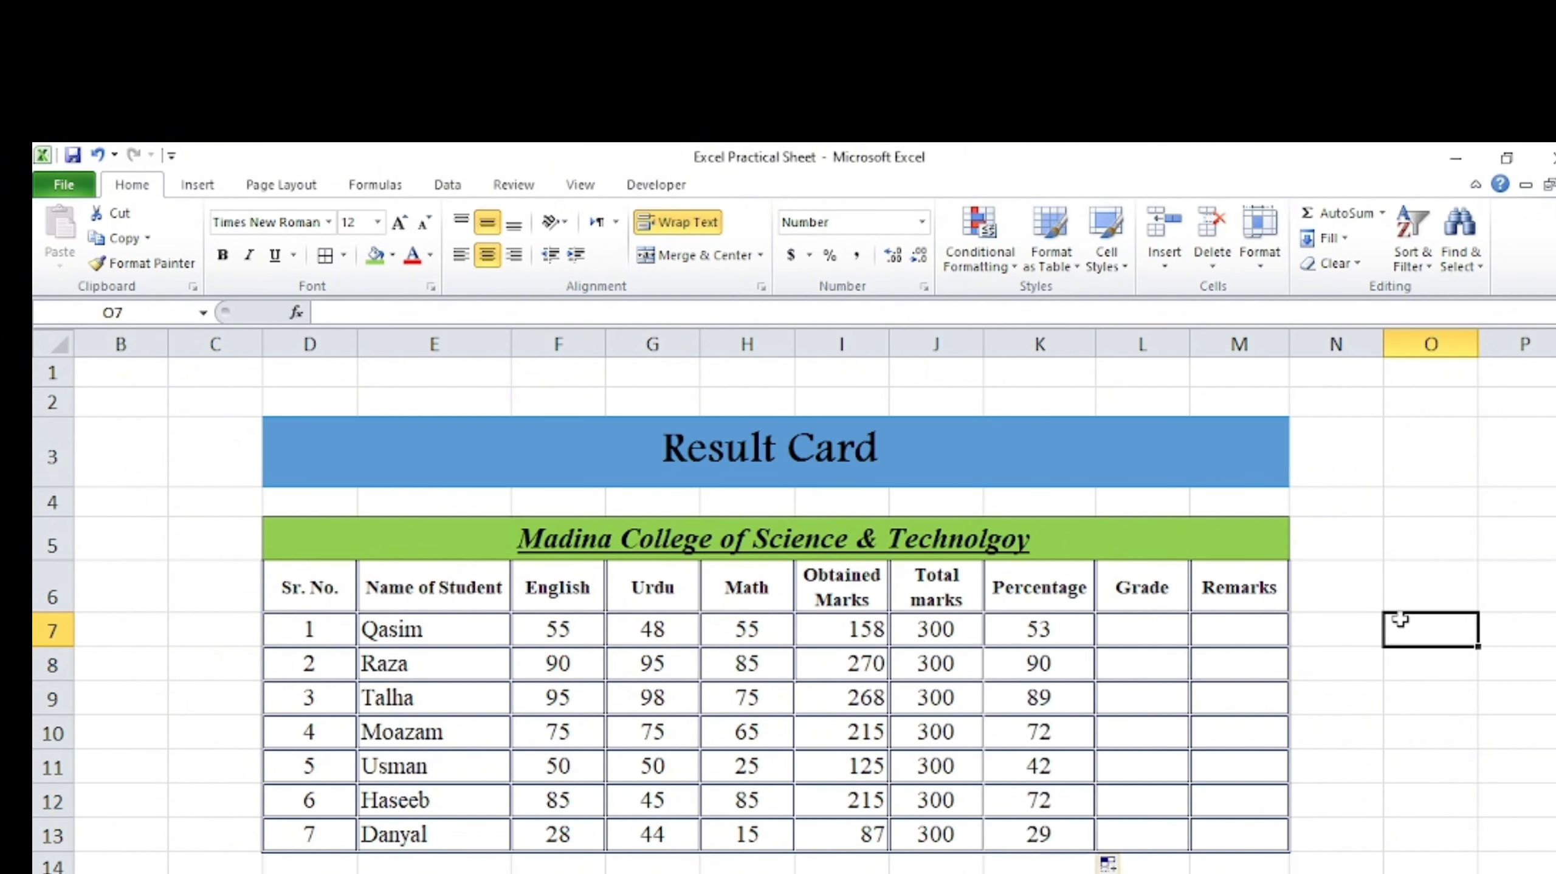
# Step: Try the built-in percent style on the first student's percentage in K7, and undo that format change
pyautogui.click(1044, 634)
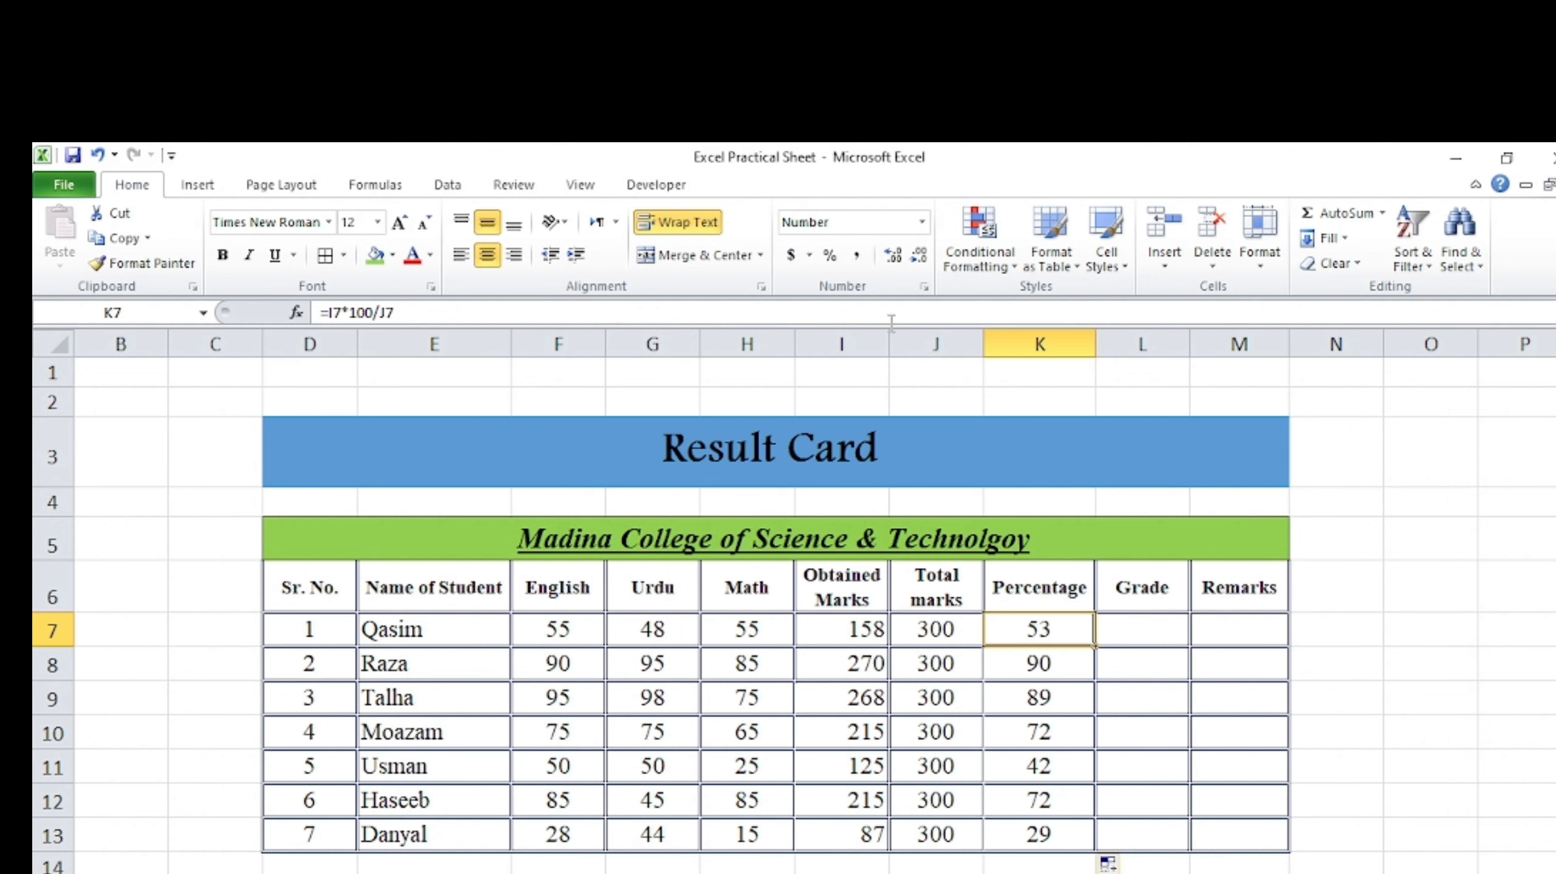
pyautogui.click(832, 260)
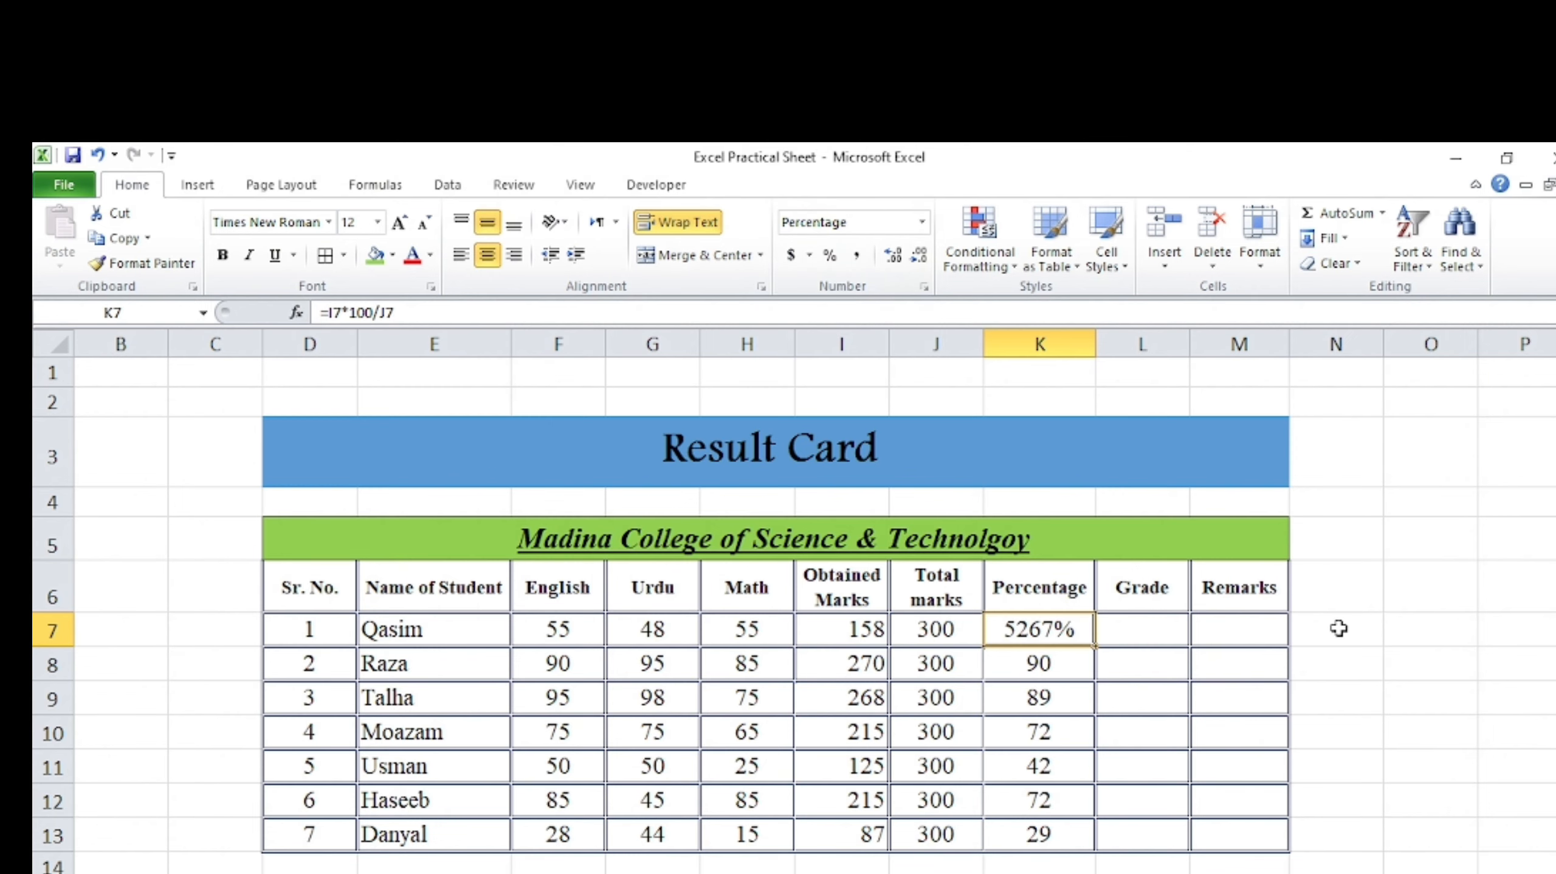
pyautogui.hotkey('ctrl', 'z')
pyautogui.click(1353, 677)
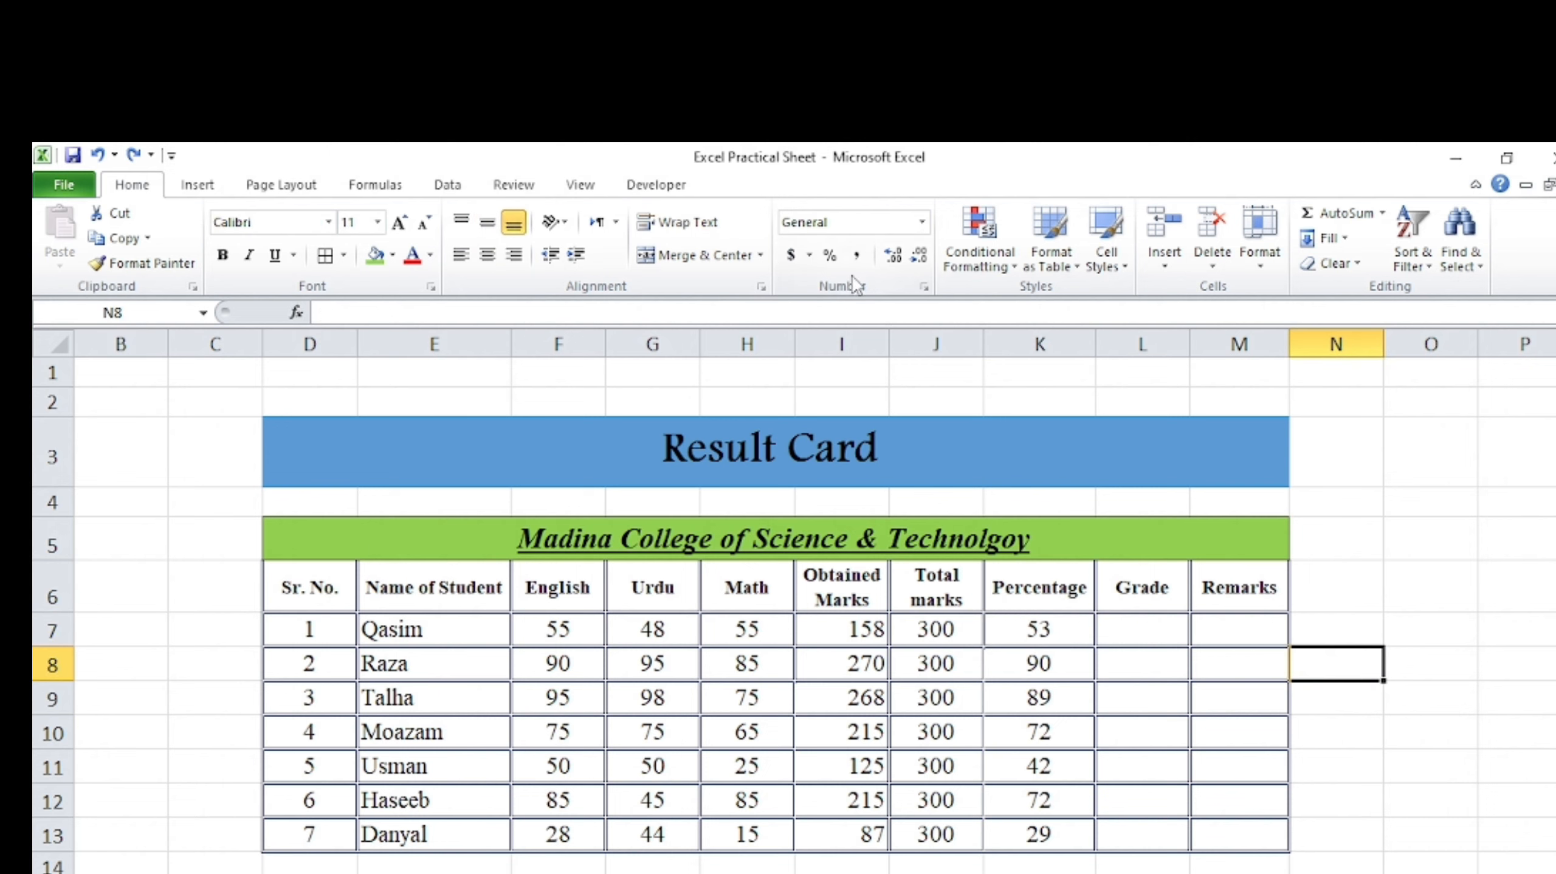
pyautogui.click(1444, 536)
# Step: Give the percentage in K7 the custom number format 0\% so a percent sign follows the value
pyautogui.click(1050, 630)
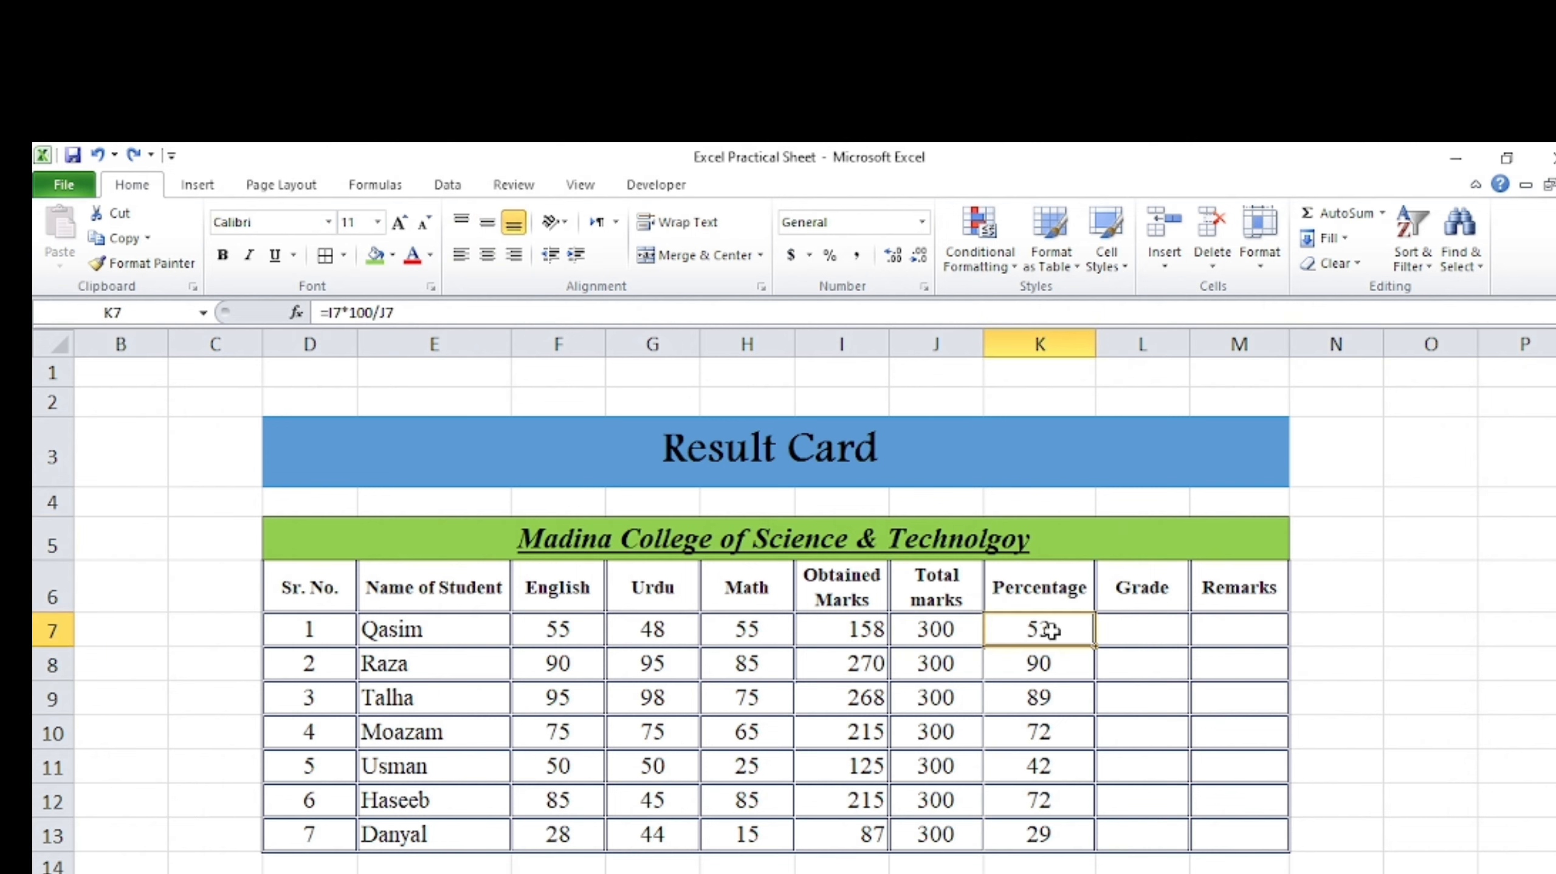
pyautogui.rightClick(1051, 631)
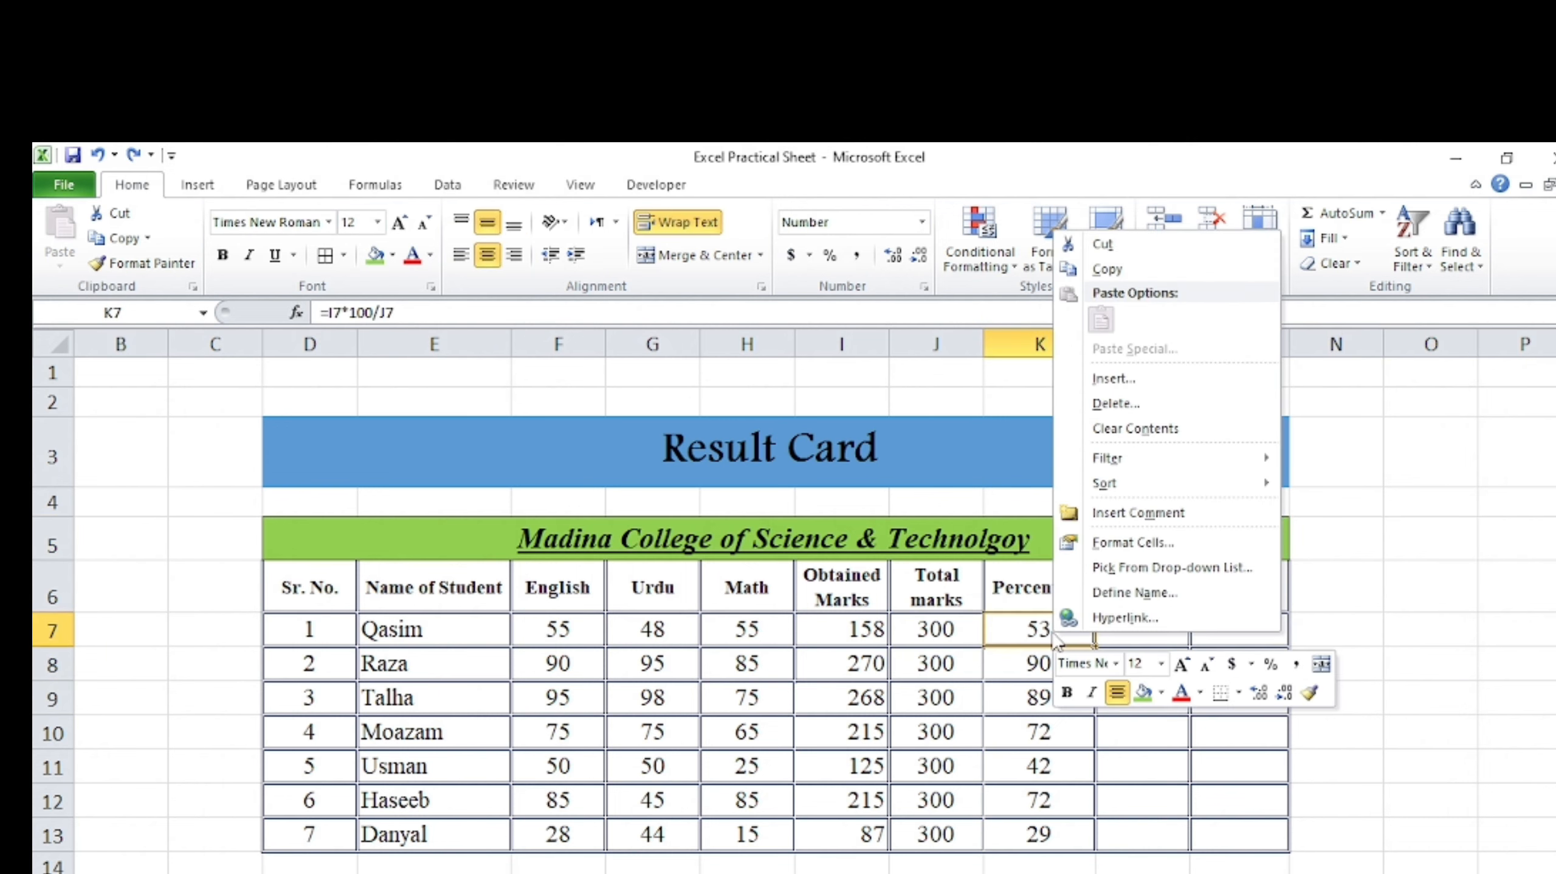
pyautogui.click(1128, 545)
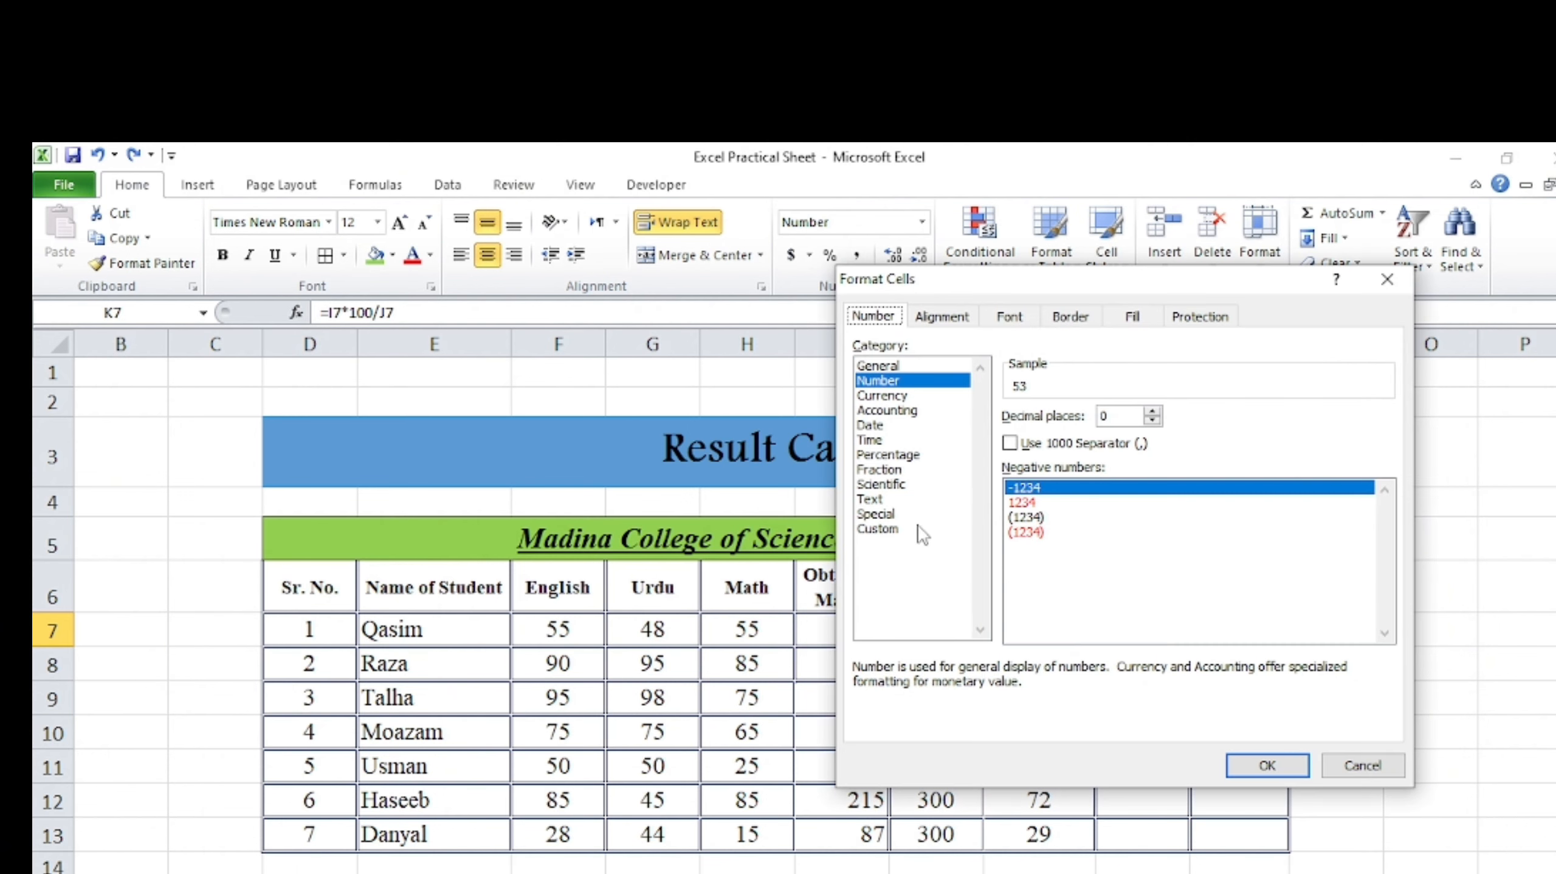
pyautogui.click(935, 319)
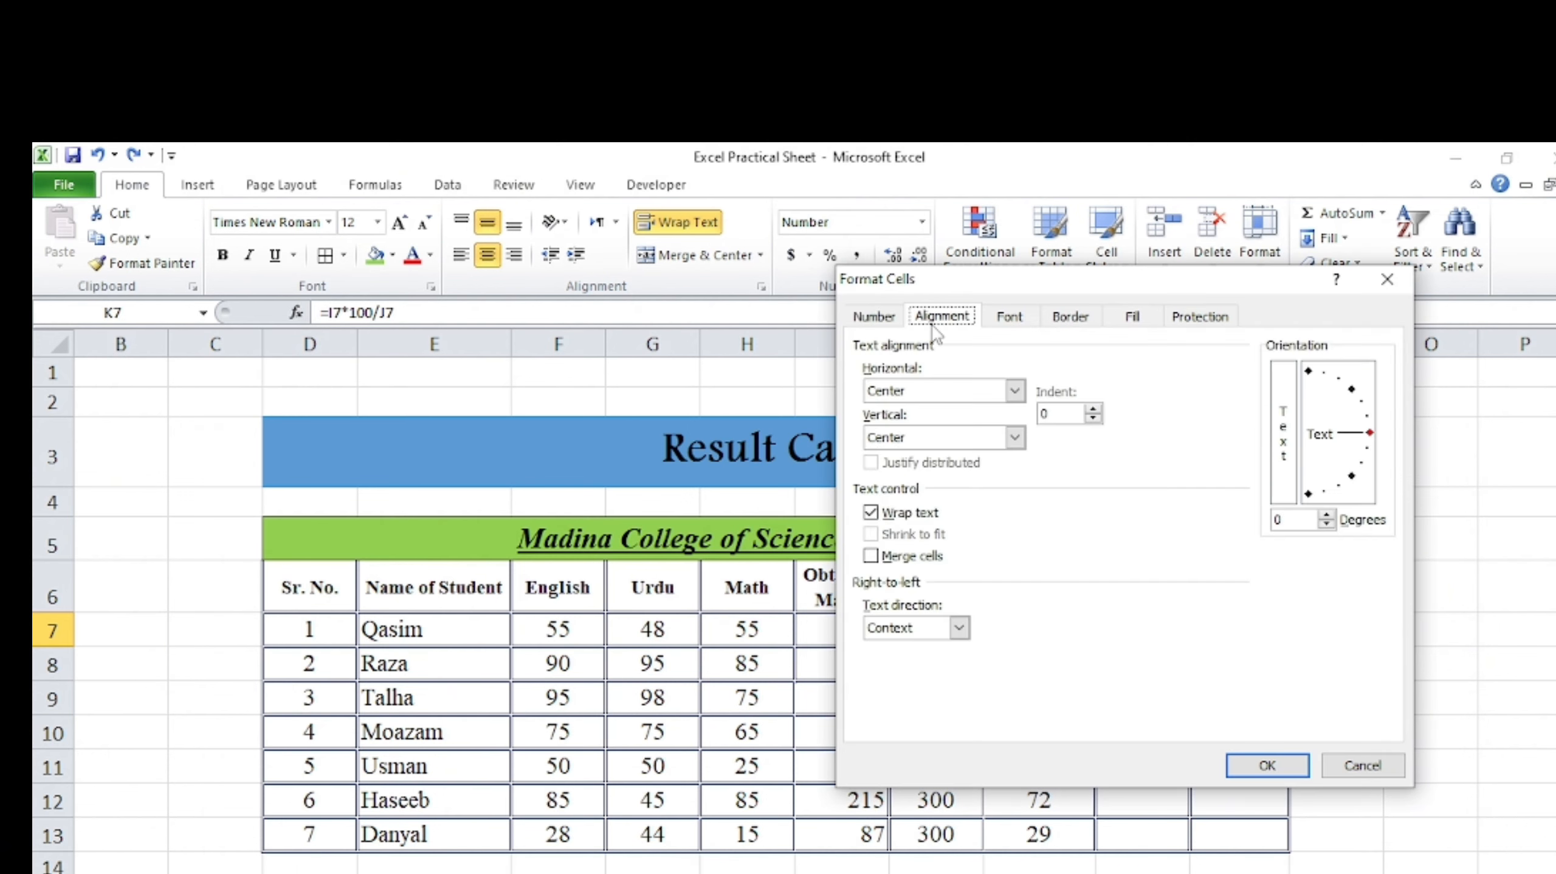
pyautogui.click(1021, 332)
pyautogui.click(1089, 316)
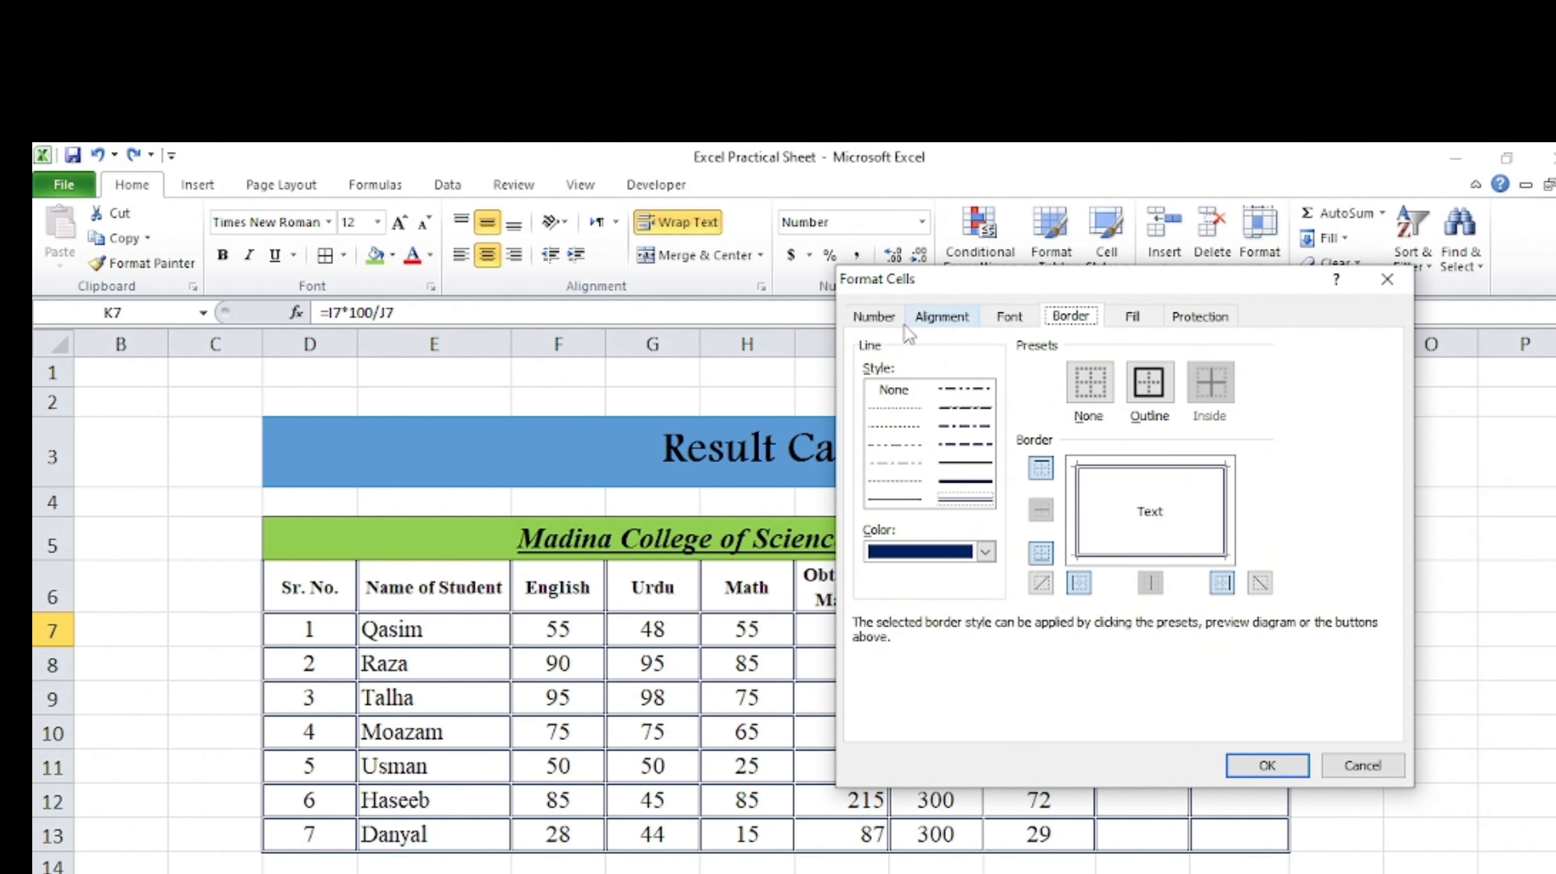
pyautogui.click(874, 317)
pyautogui.click(886, 530)
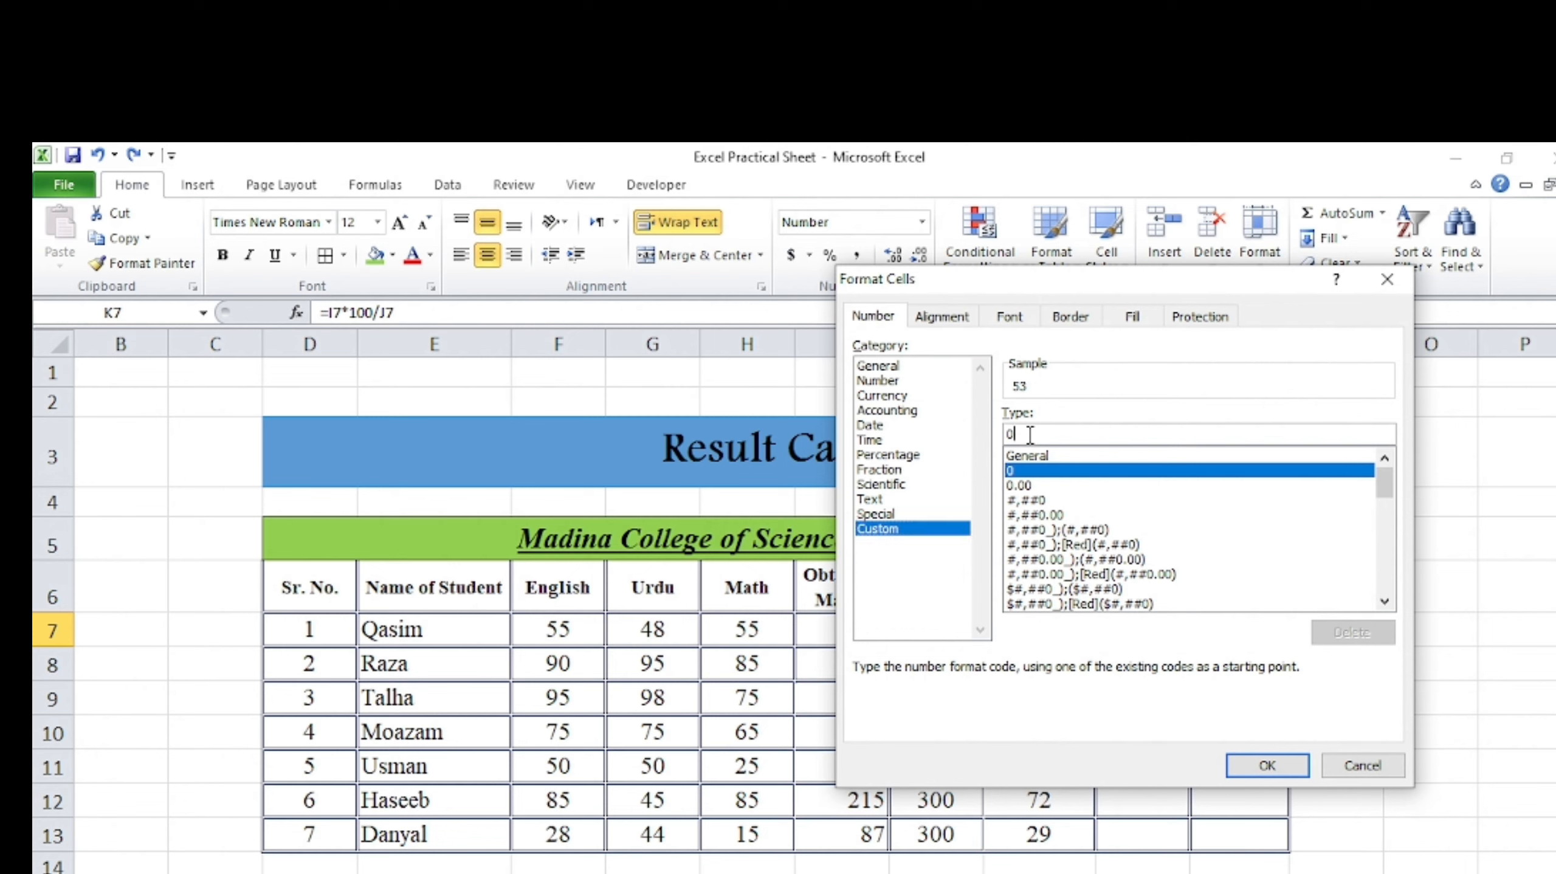
pyautogui.write('\\')
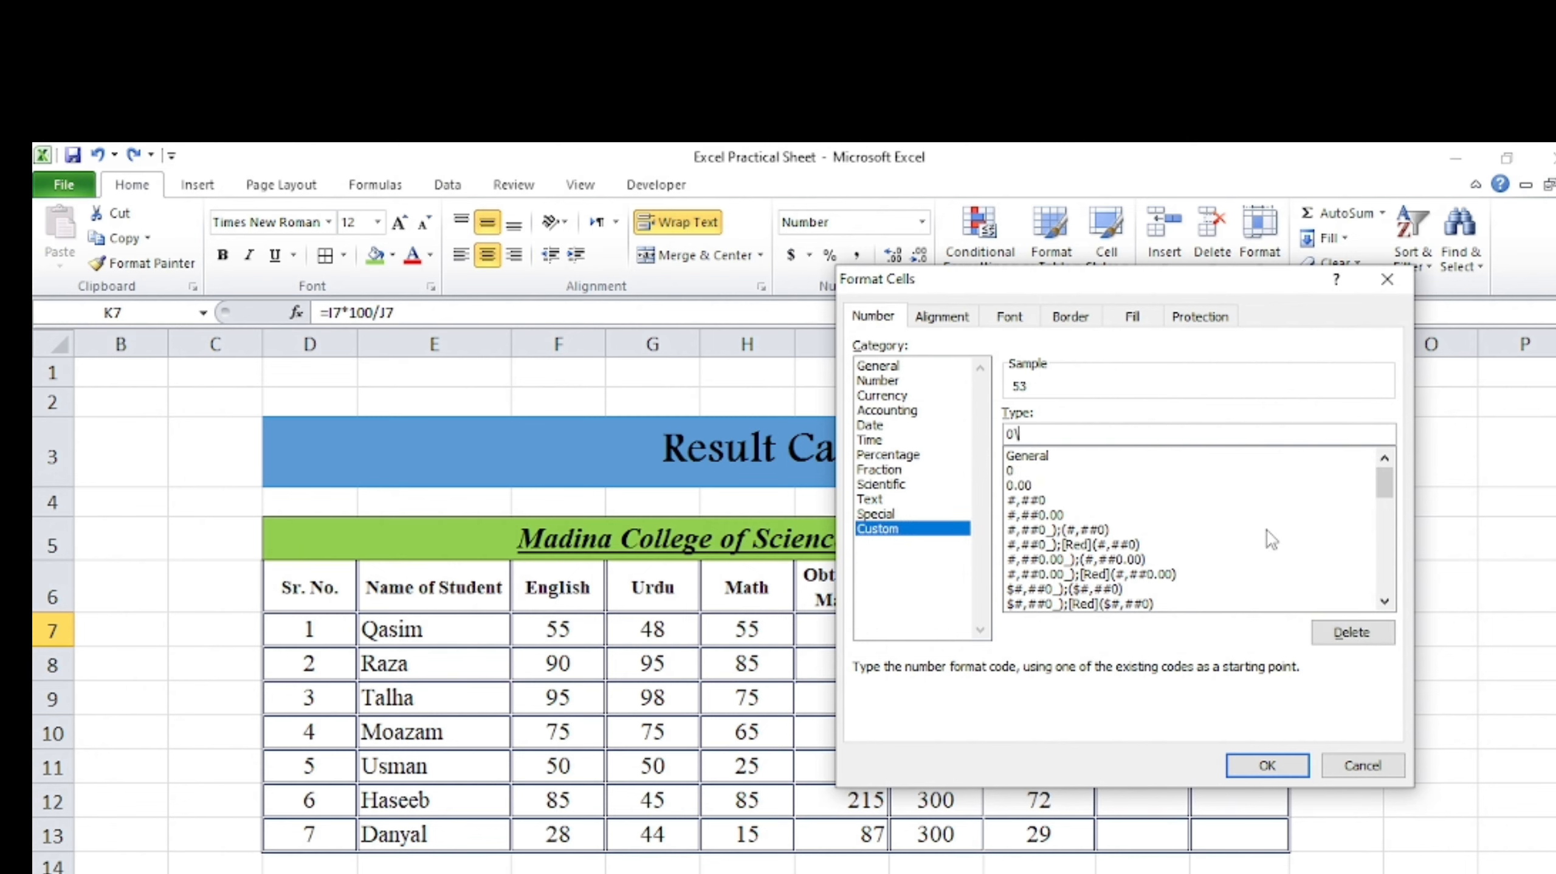
pyautogui.write('%')
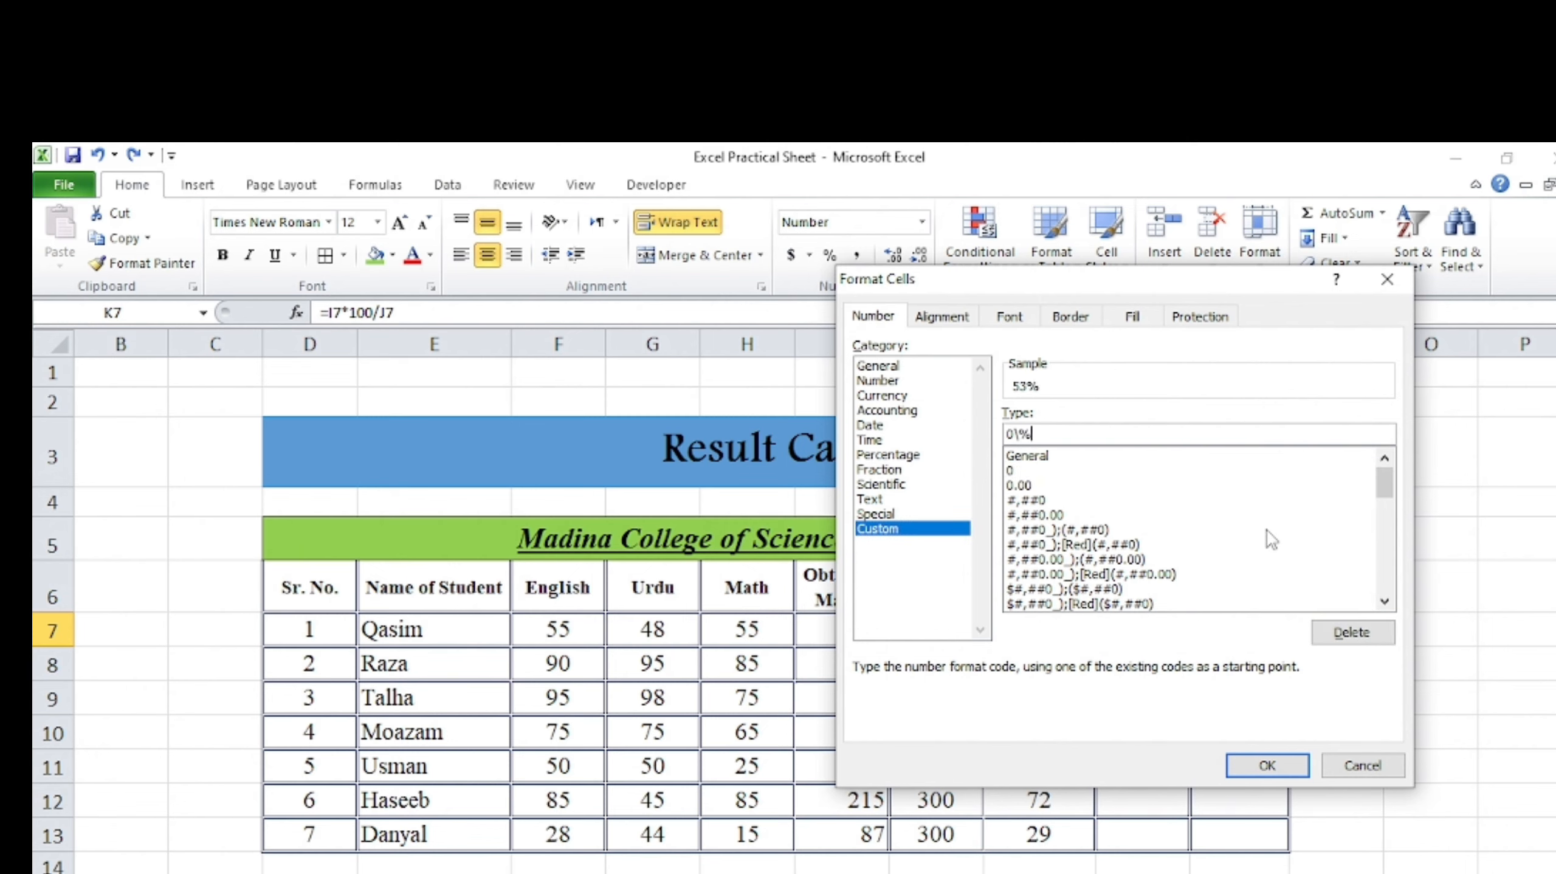
pyautogui.click(1270, 770)
# Step: Copy K7 with its percent-sign format down through K13 in the Percentage column
pyautogui.click(1185, 729)
pyautogui.click(1075, 635)
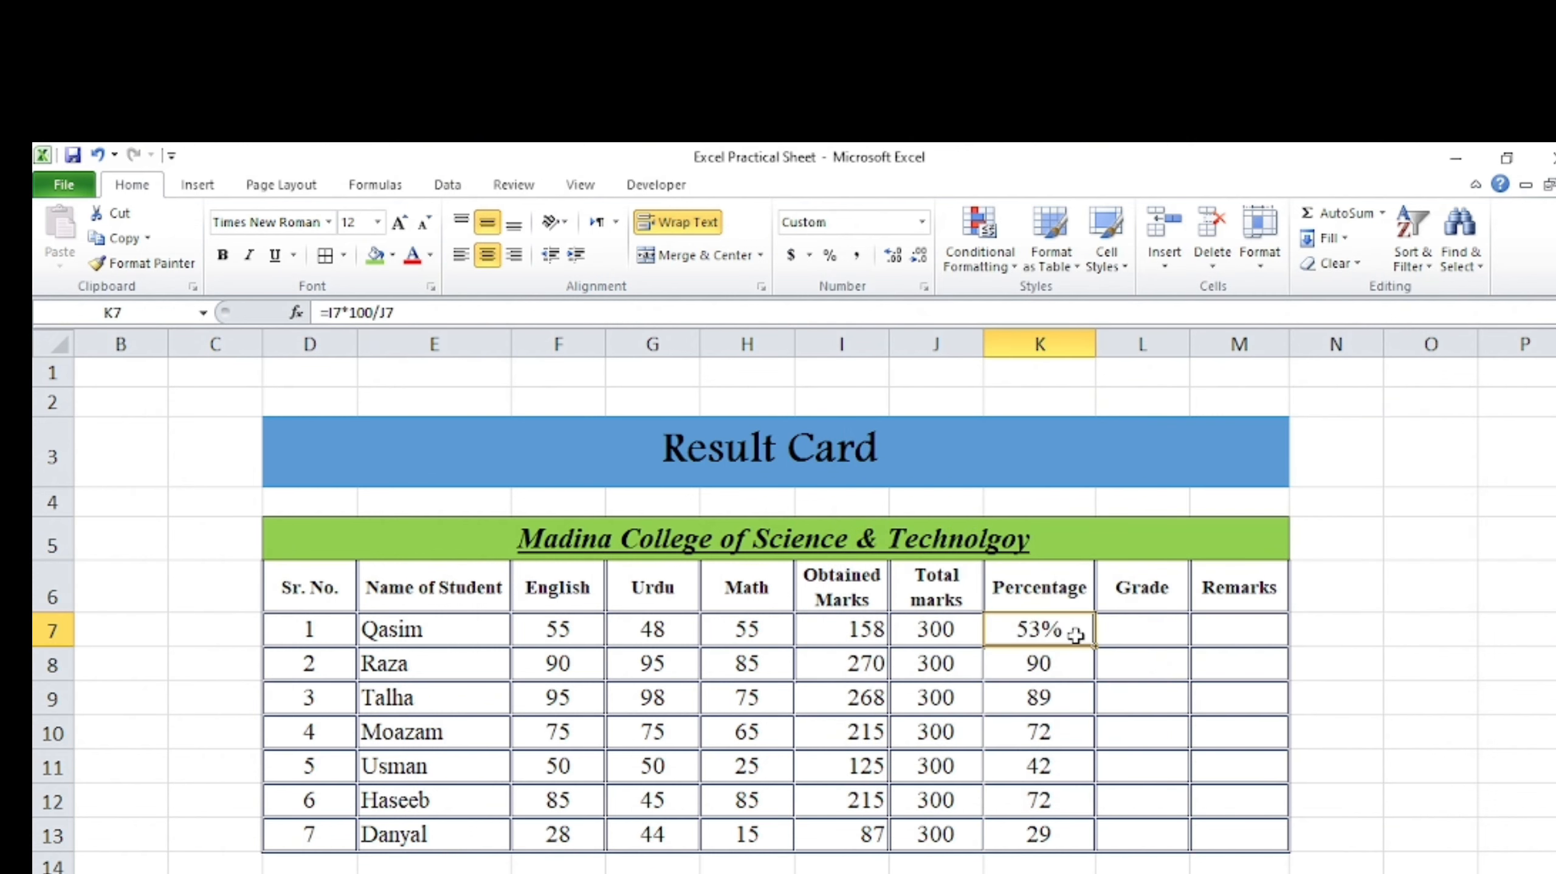
pyautogui.moveTo(1094, 646); pyautogui.dragTo(1077, 854)
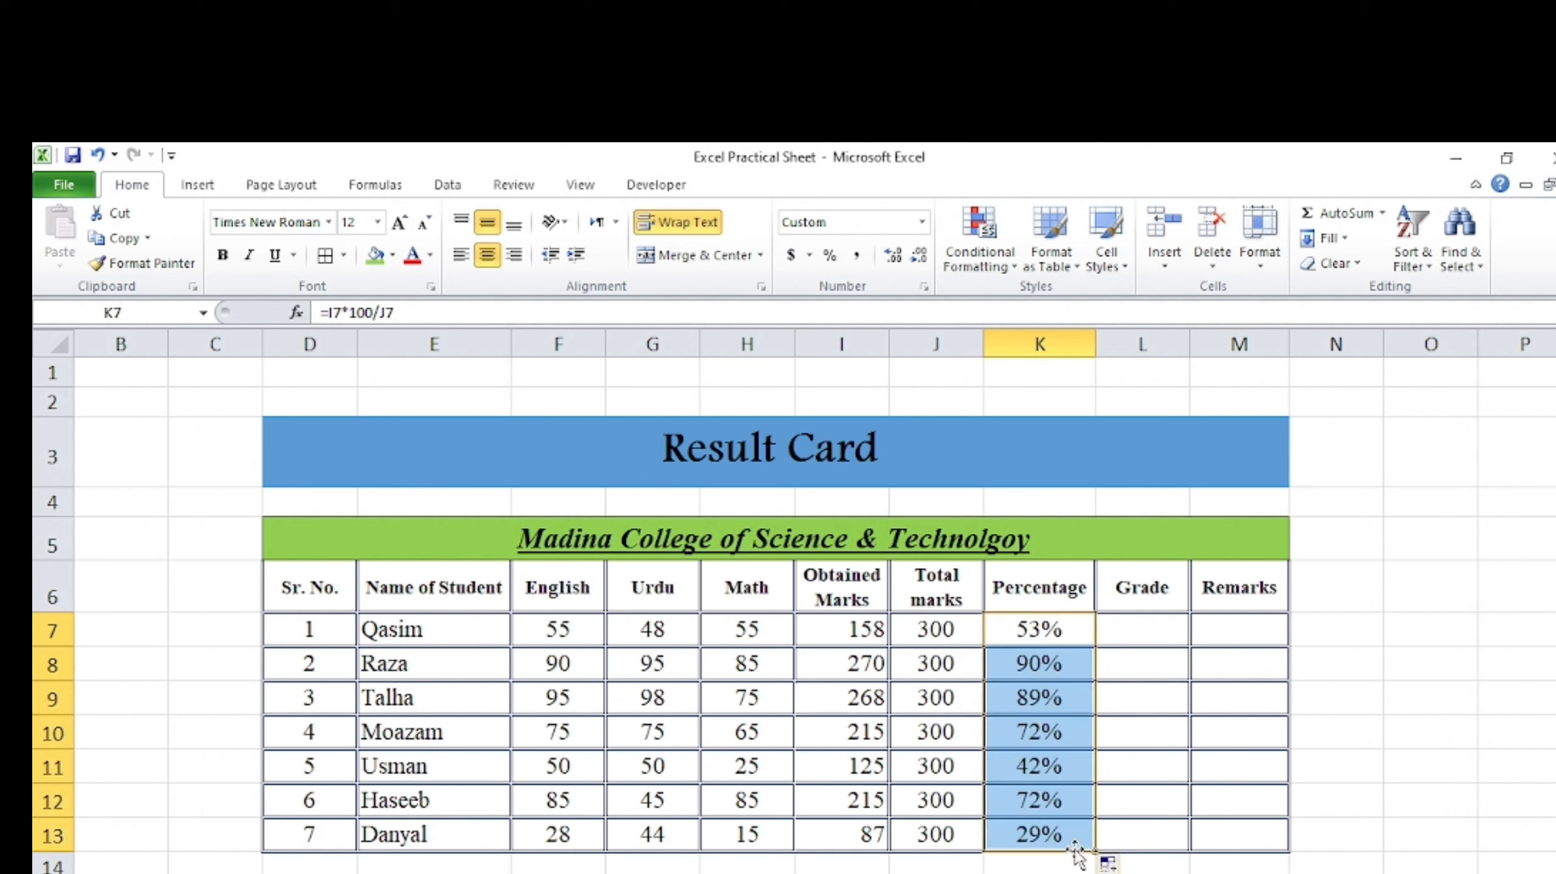
pyautogui.click(1331, 666)
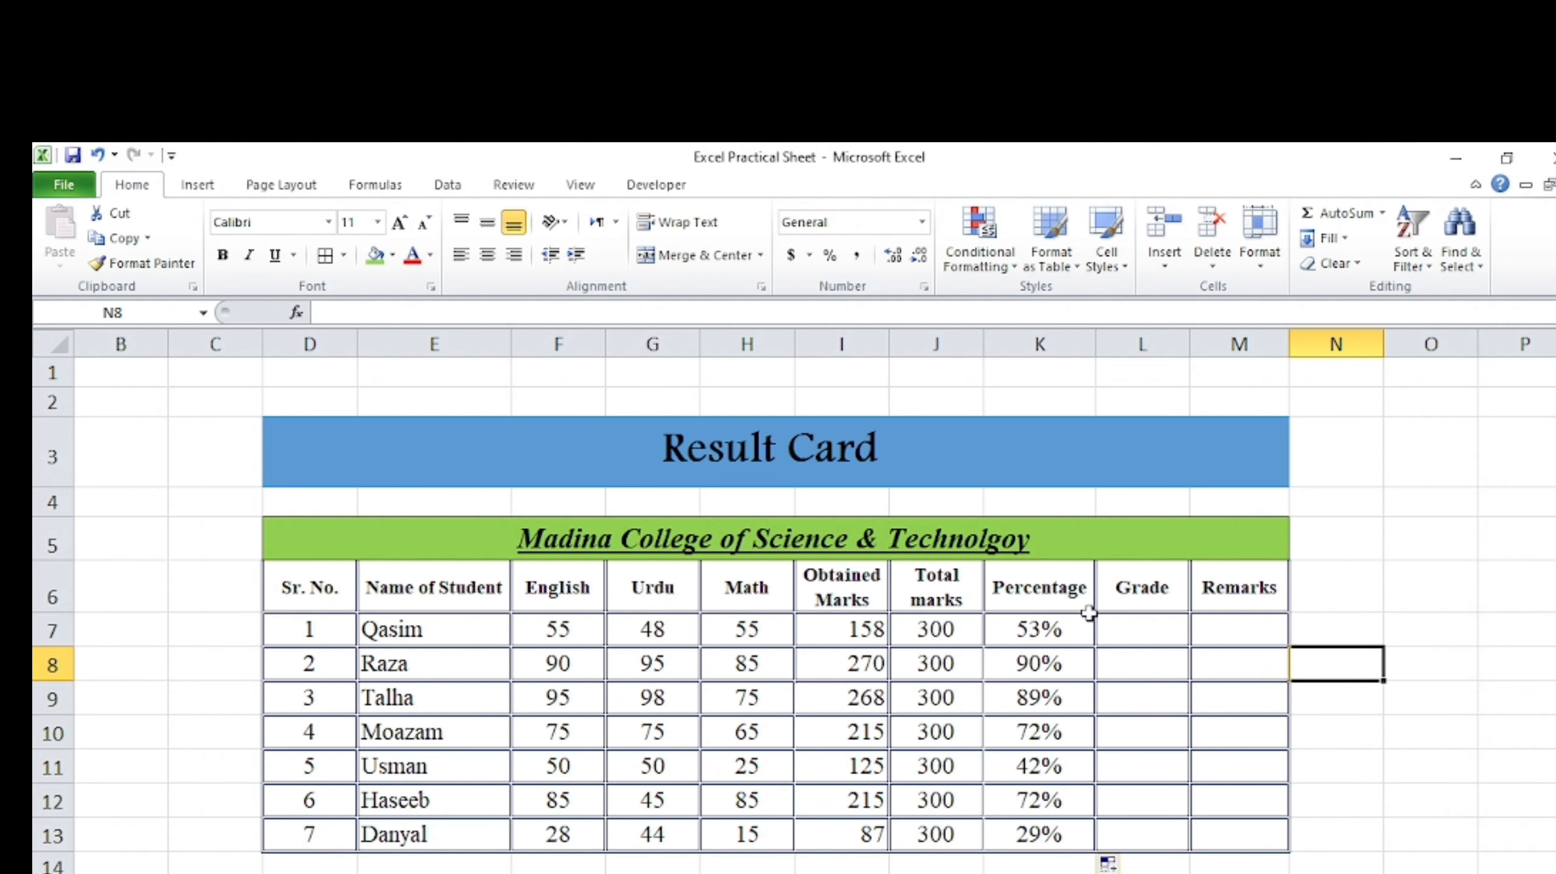
# Step: Start an IF formula in the first student's Grade cell L7 that returns "A+" when K7>=90
pyautogui.click(1145, 624)
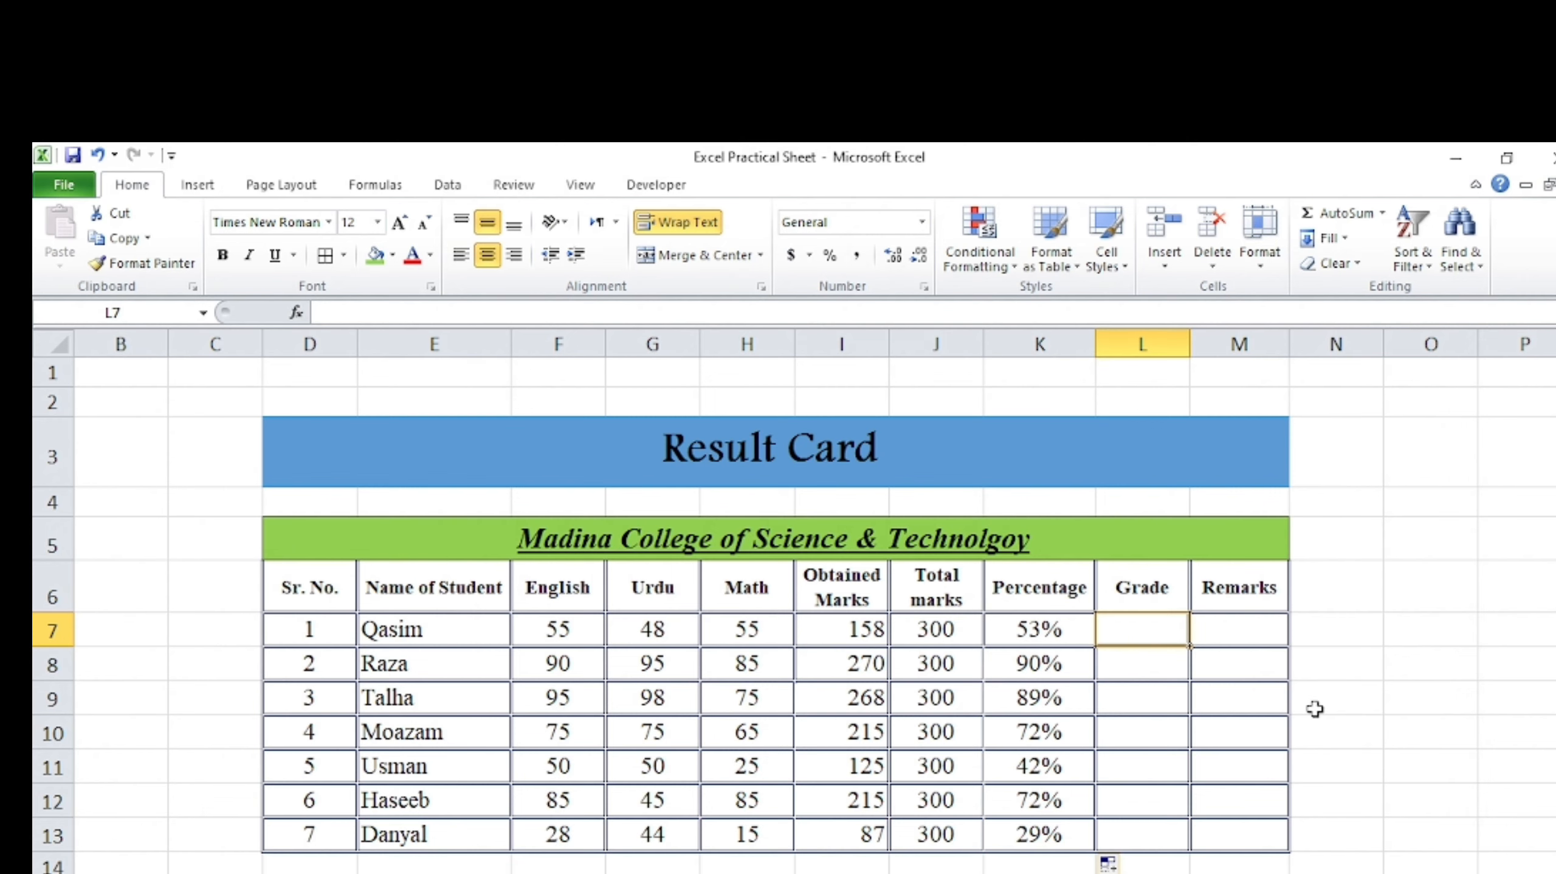
pyautogui.write('=if')
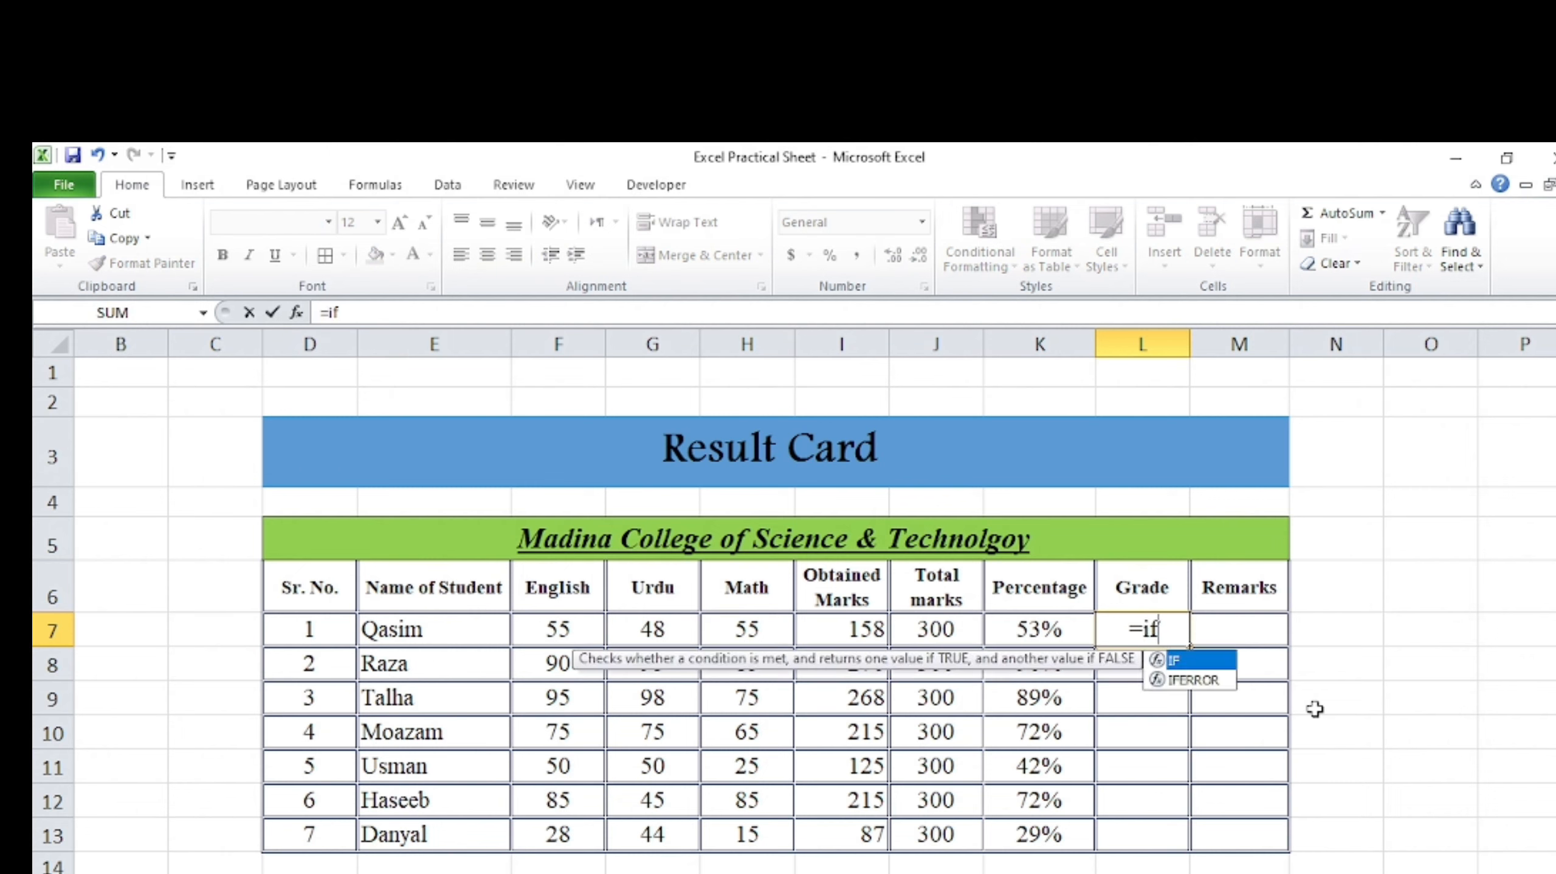
pyautogui.write('(')
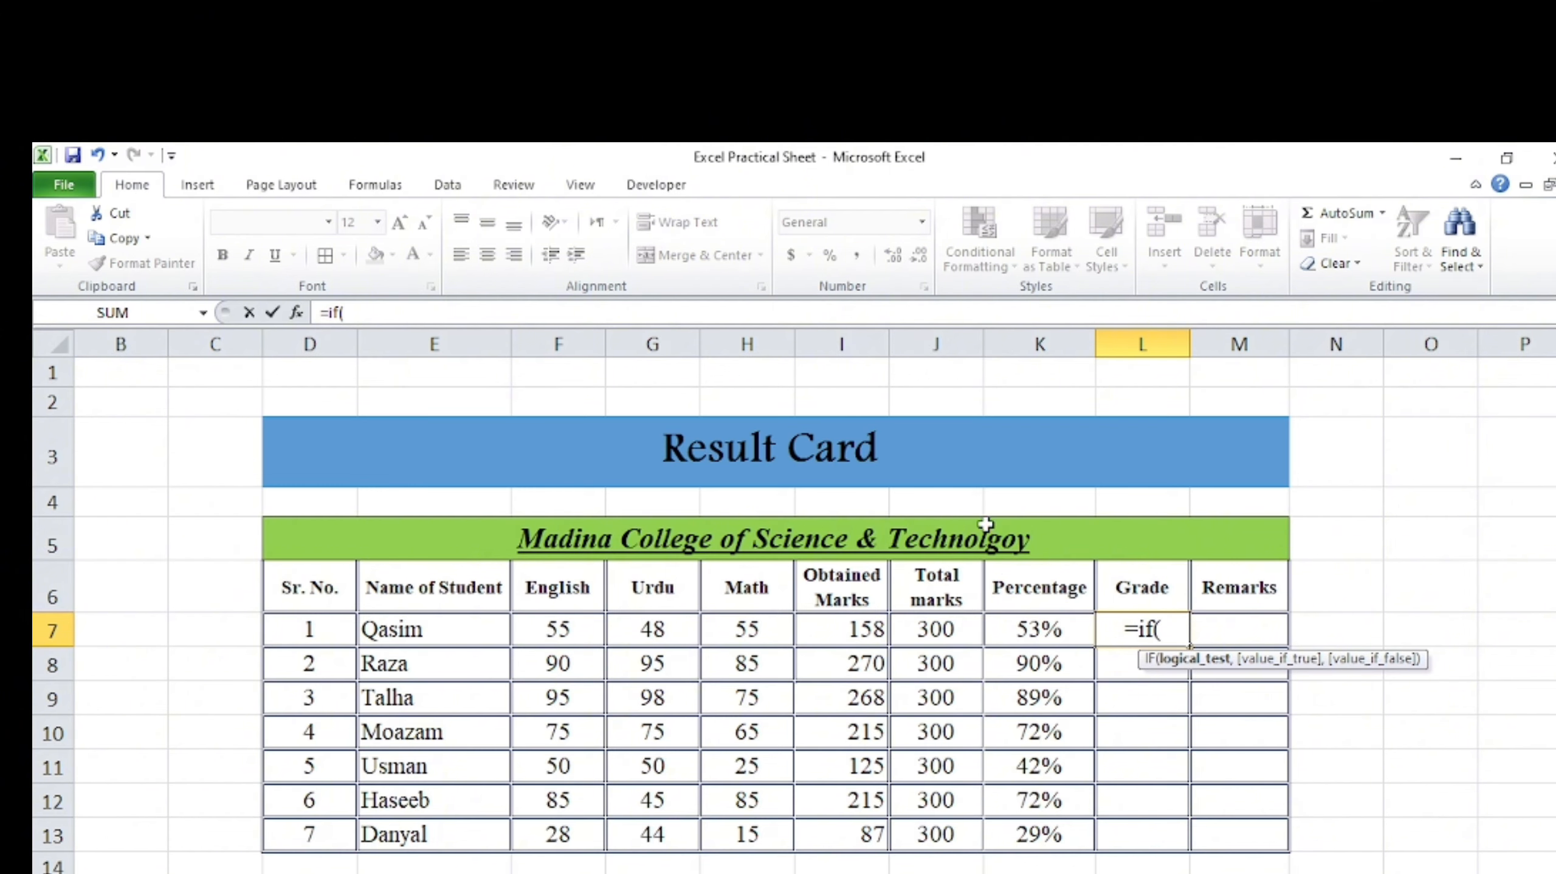
pyautogui.click(1051, 625)
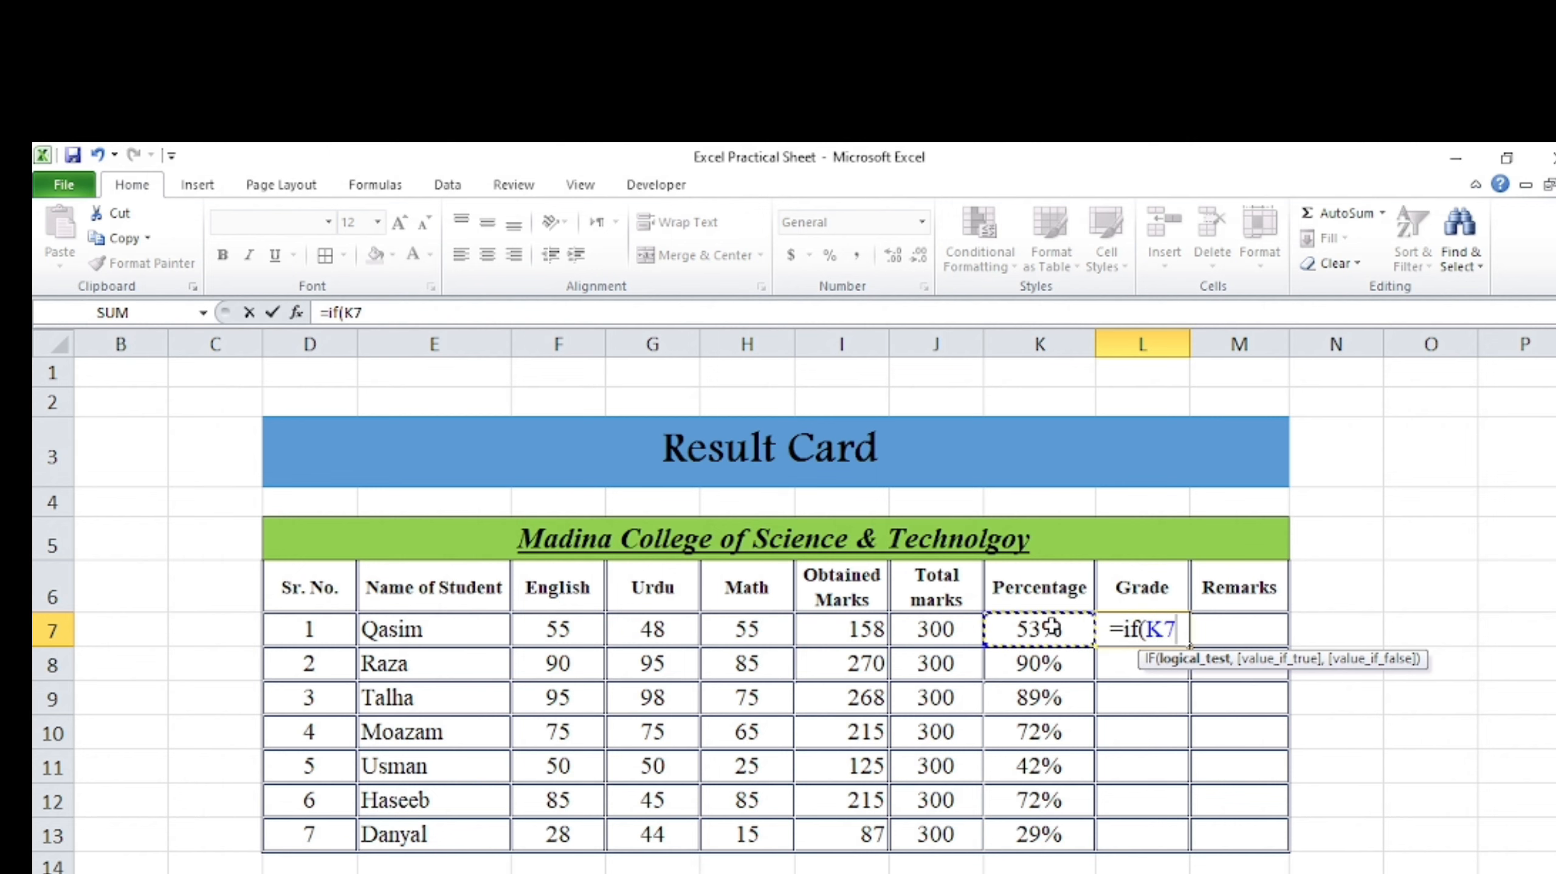
pyautogui.write(':K')
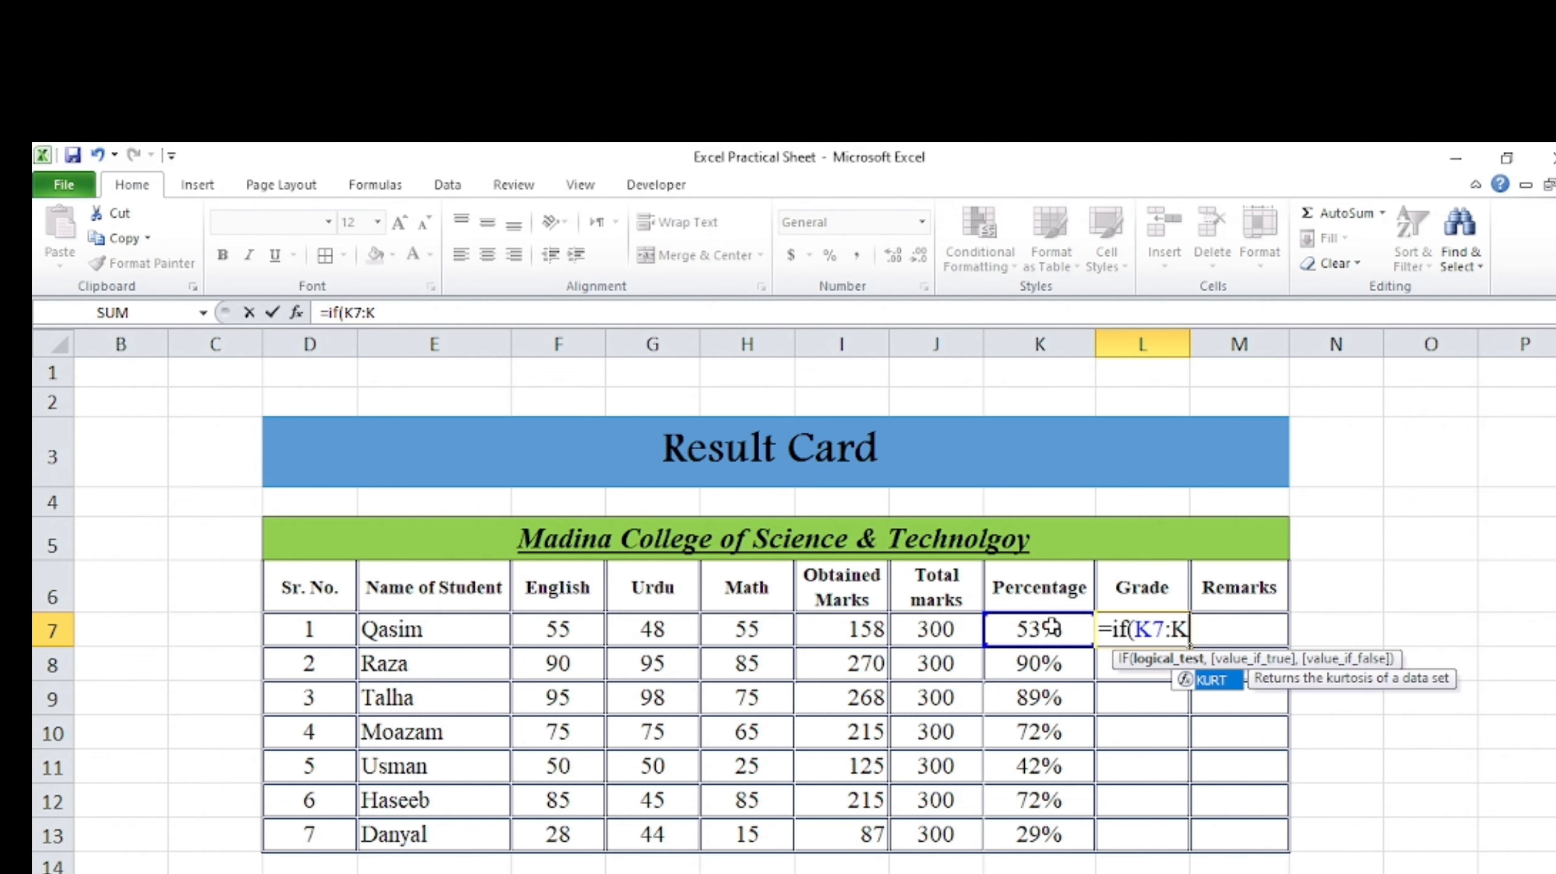
pyautogui.press('BackSpace')
pyautogui.press('BackSpace')
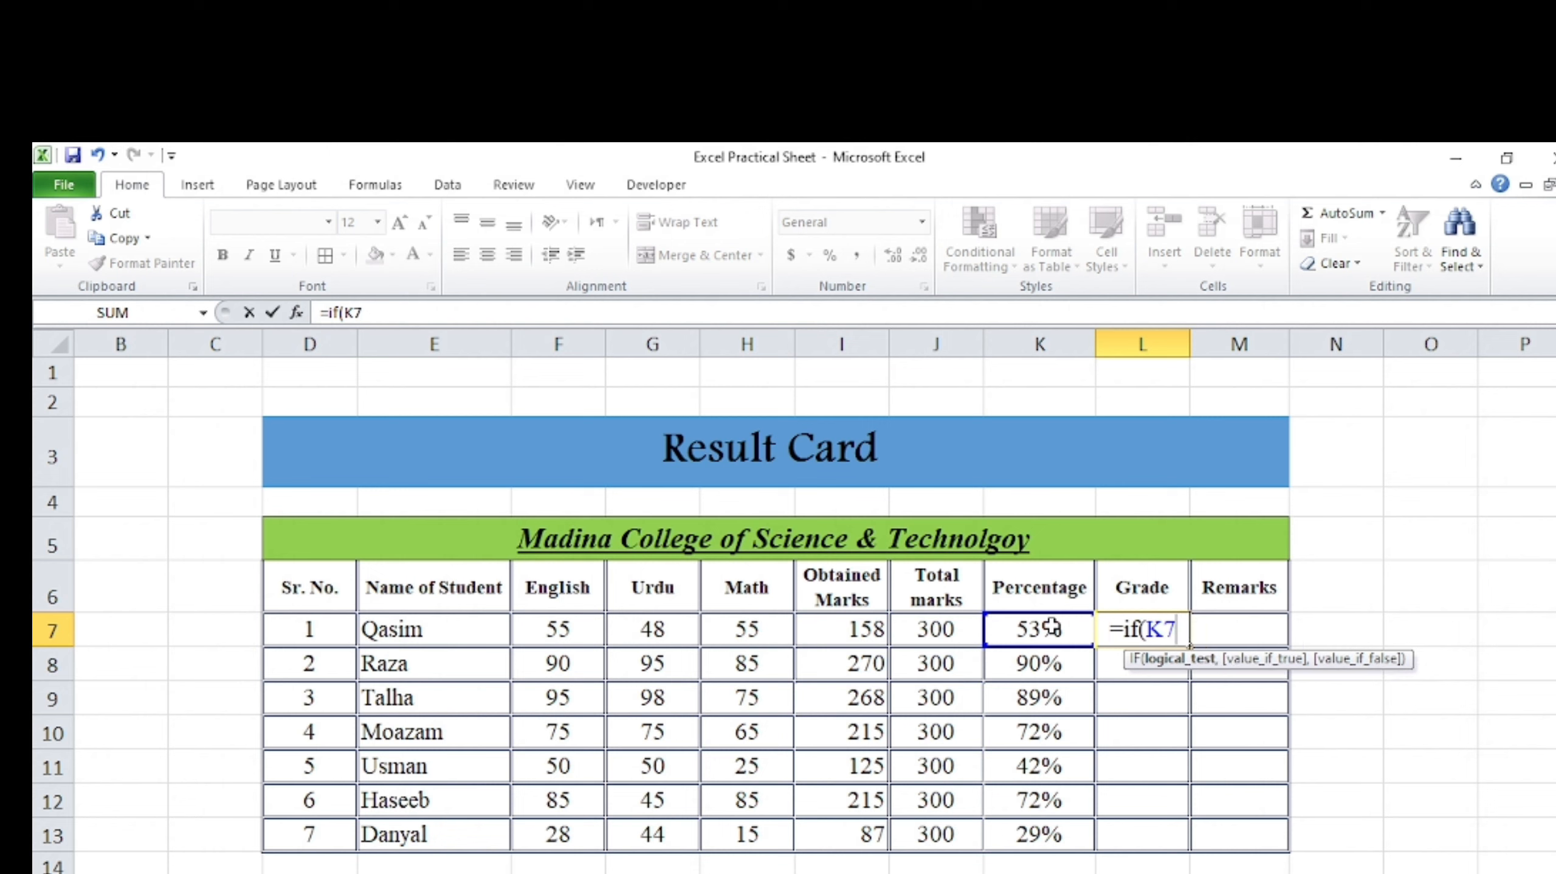
pyautogui.write('>=')
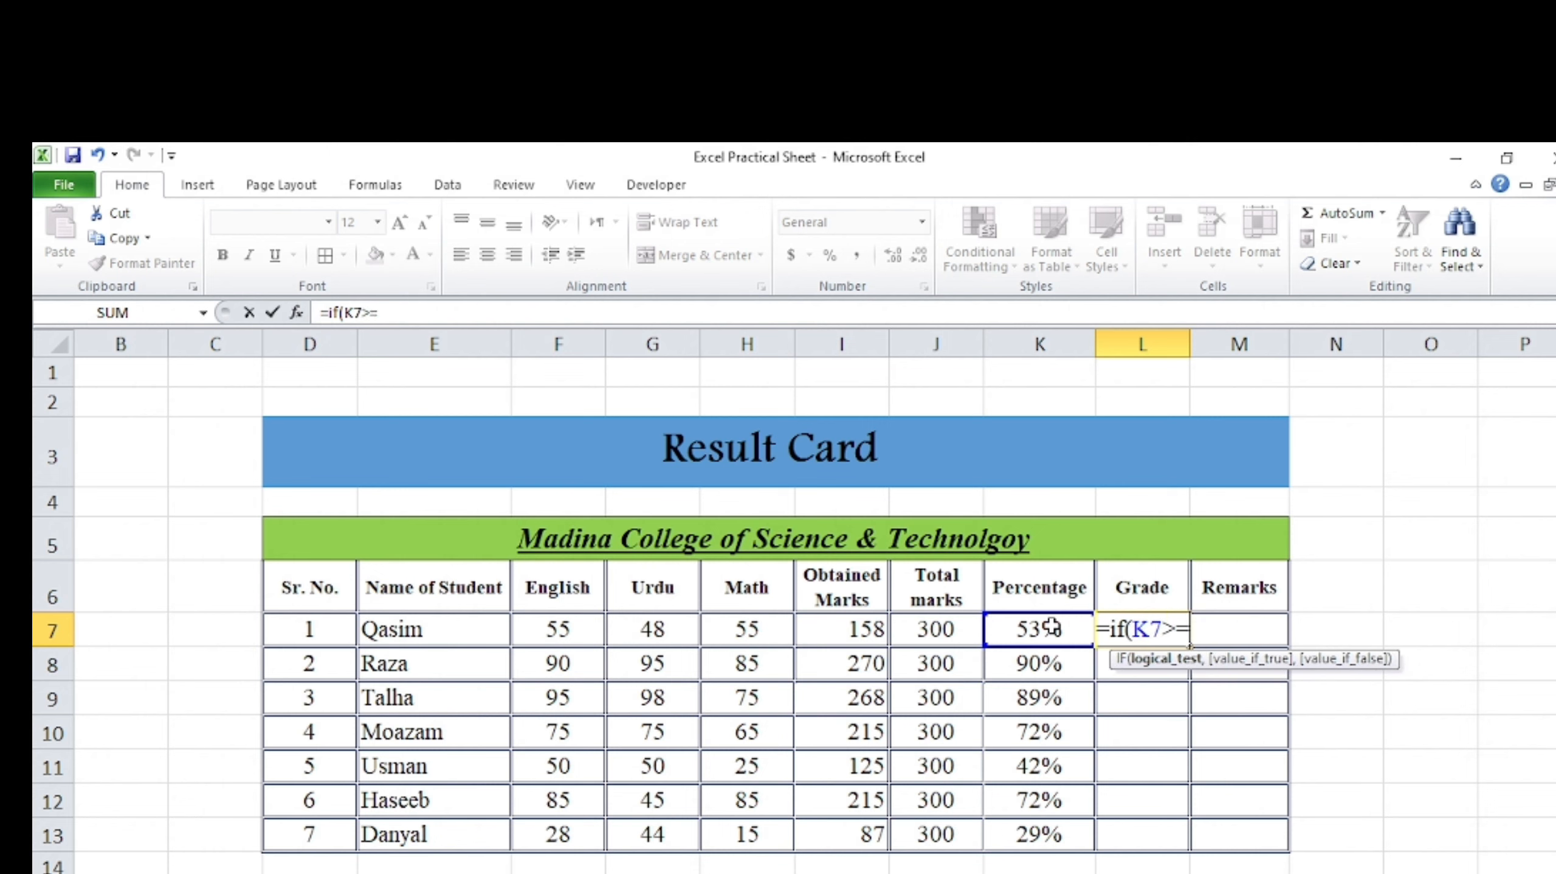
pyautogui.write('90')
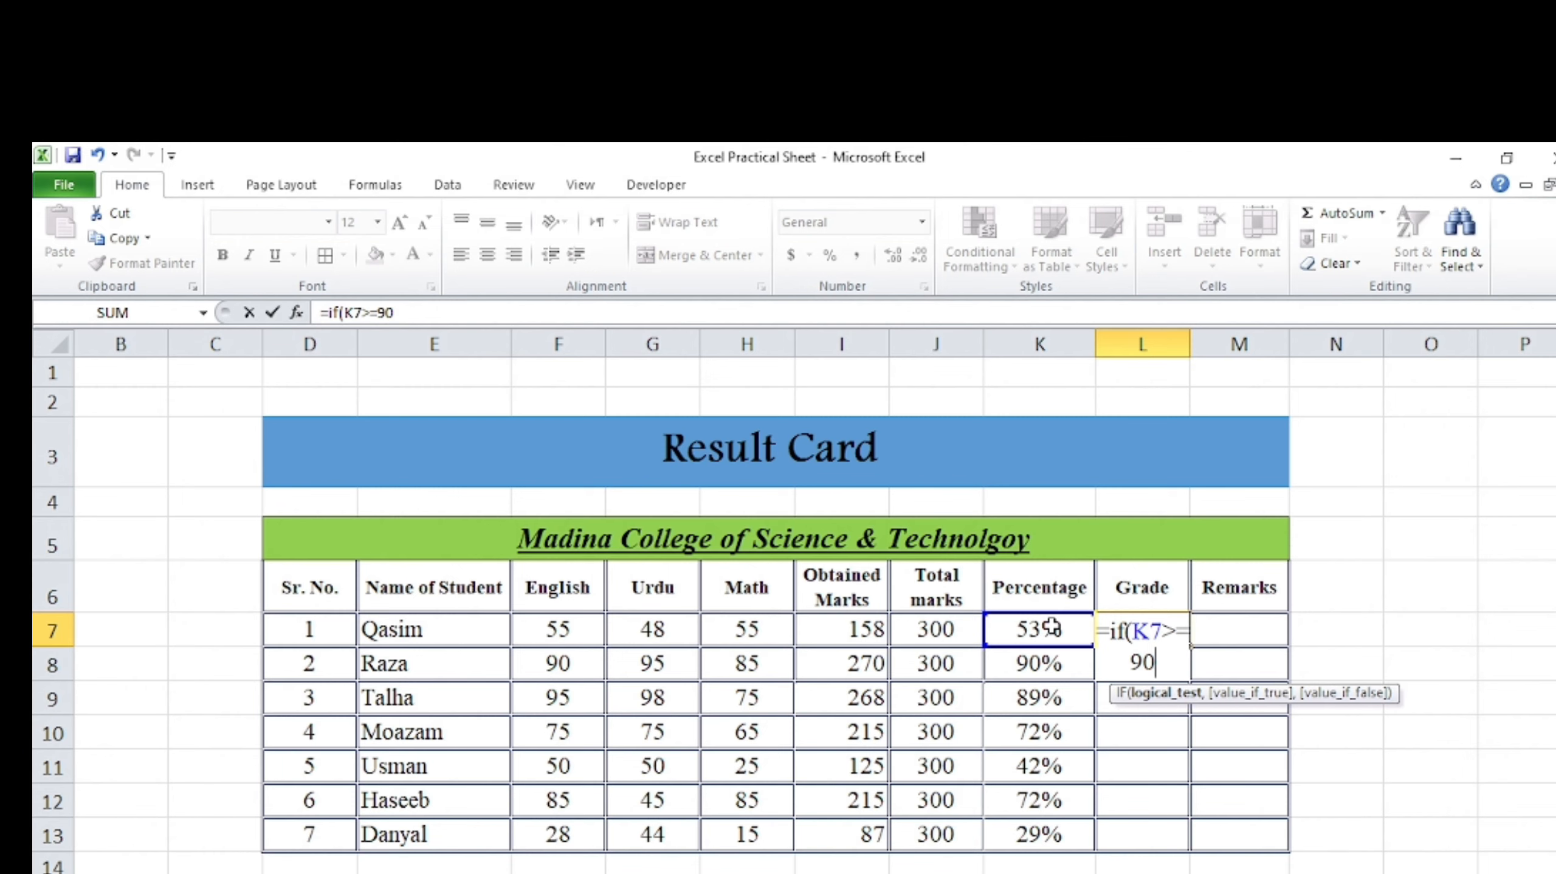
pyautogui.write(',')
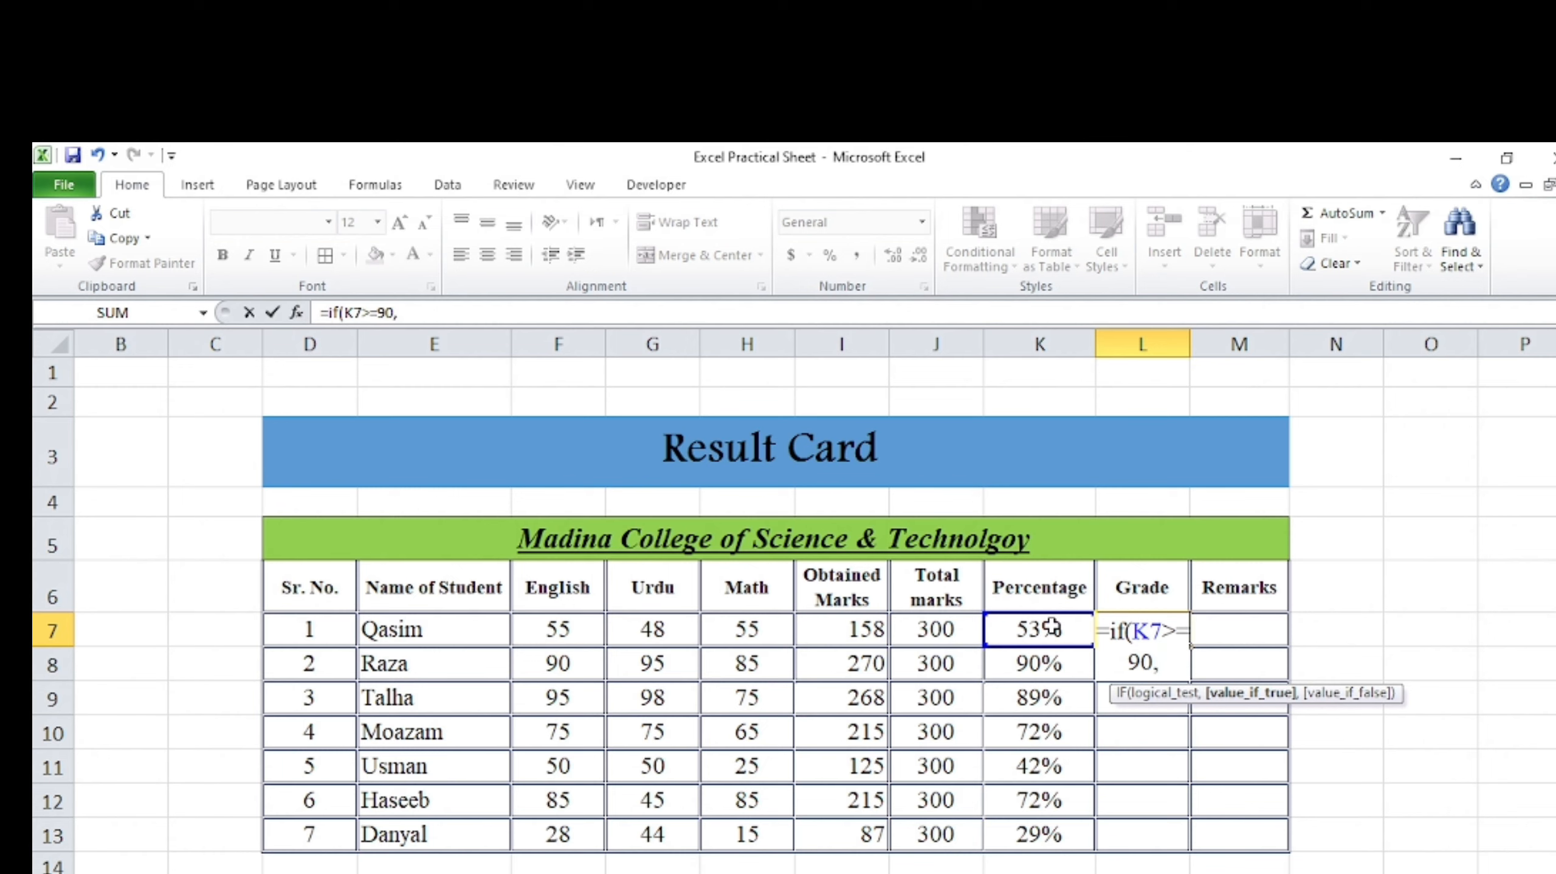
pyautogui.write('"A+"')
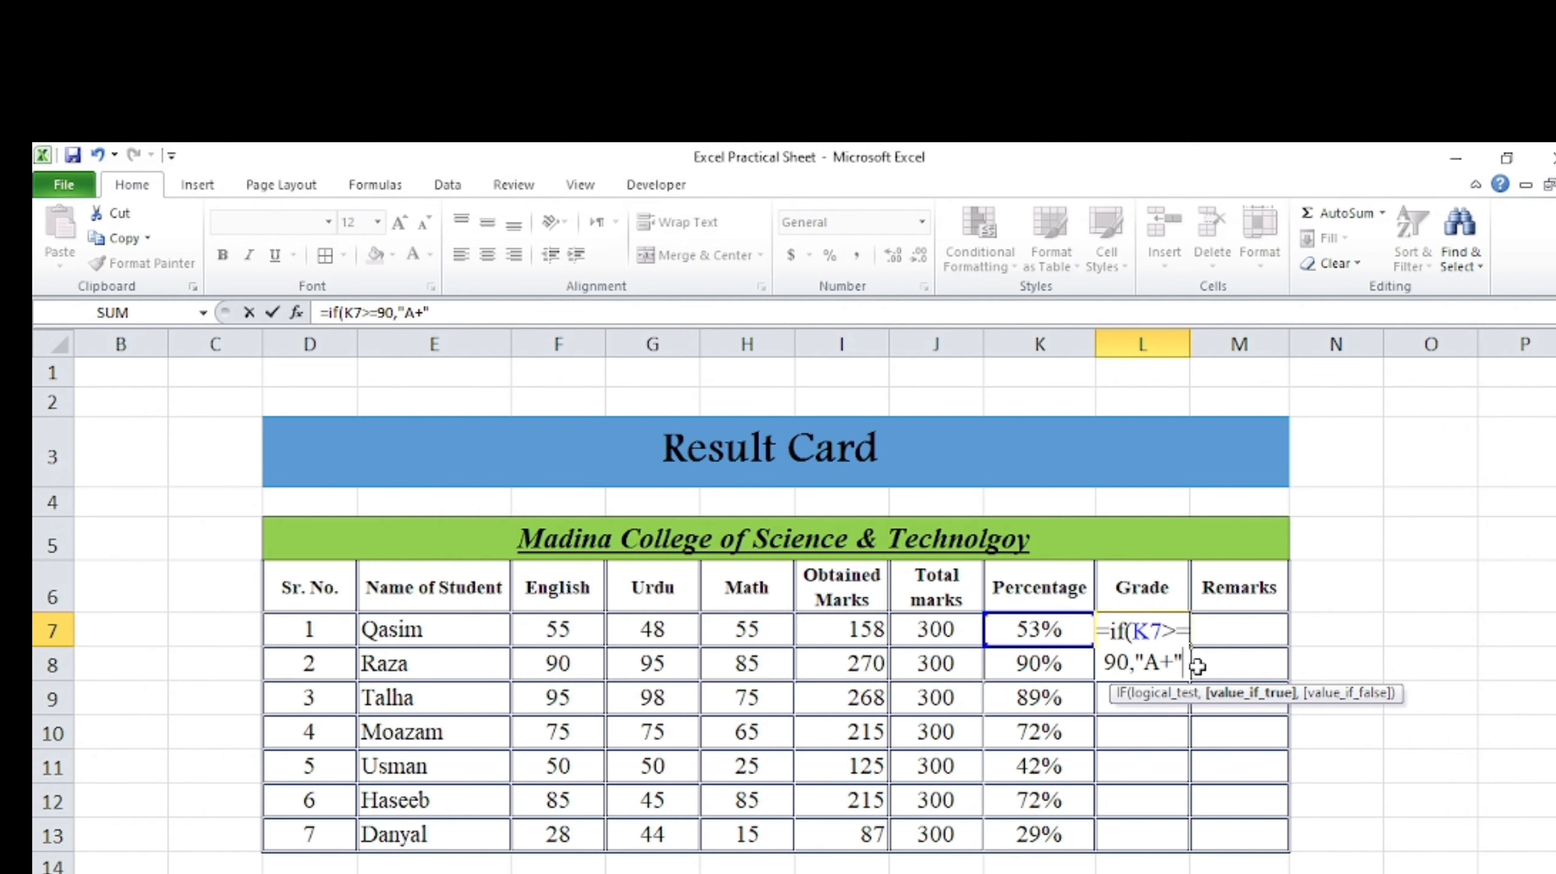
# Step: Nest a second IF in the L7 grade formula that returns "A" when K7>=80
pyautogui.write(',if')
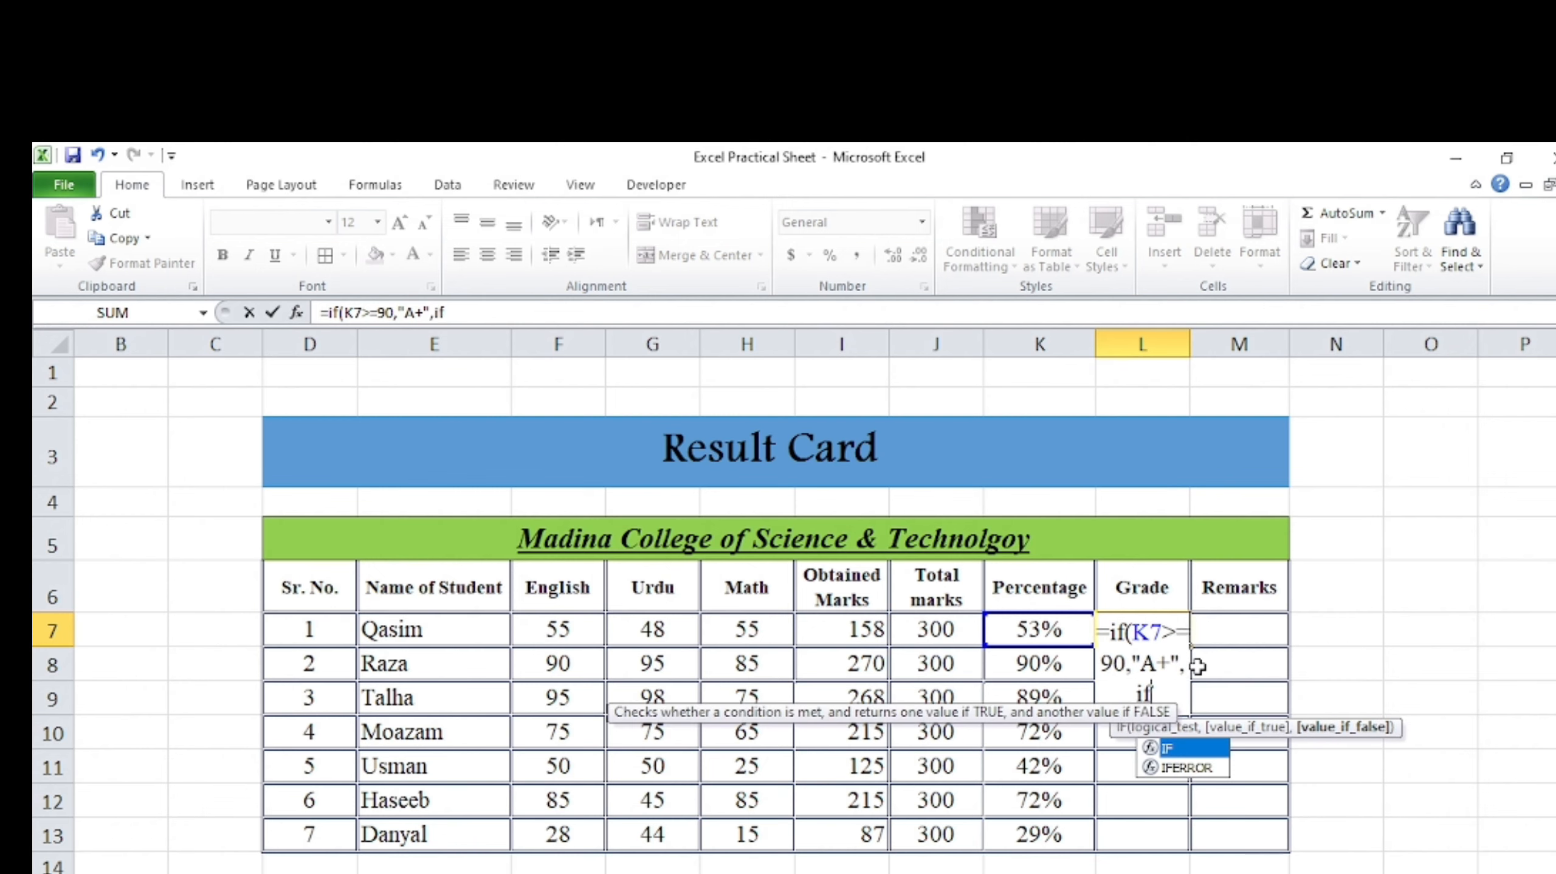
pyautogui.write('(')
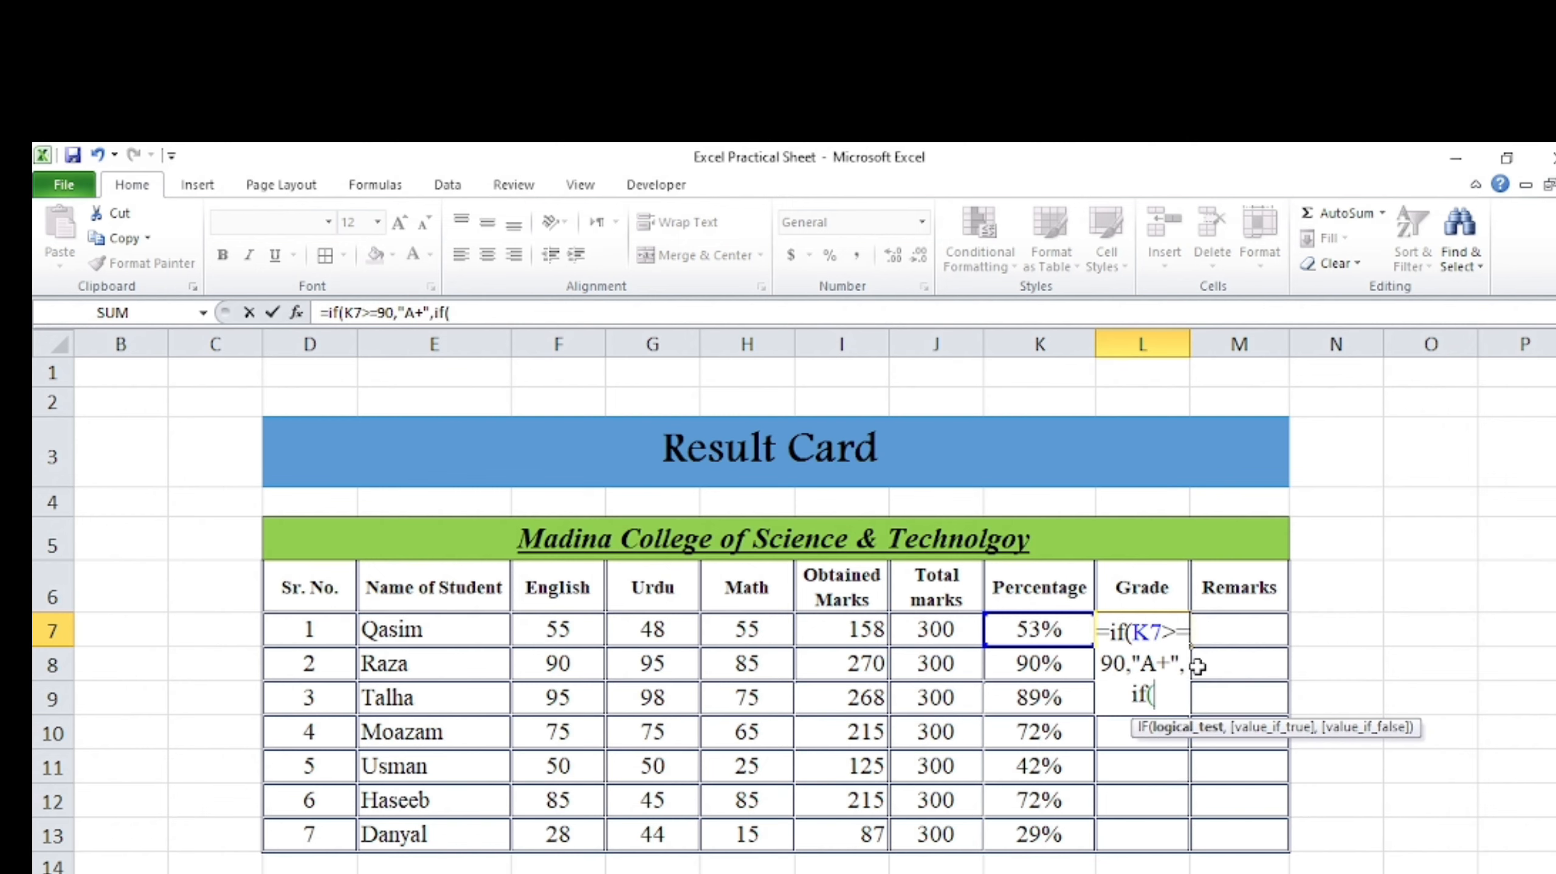
pyautogui.click(1036, 629)
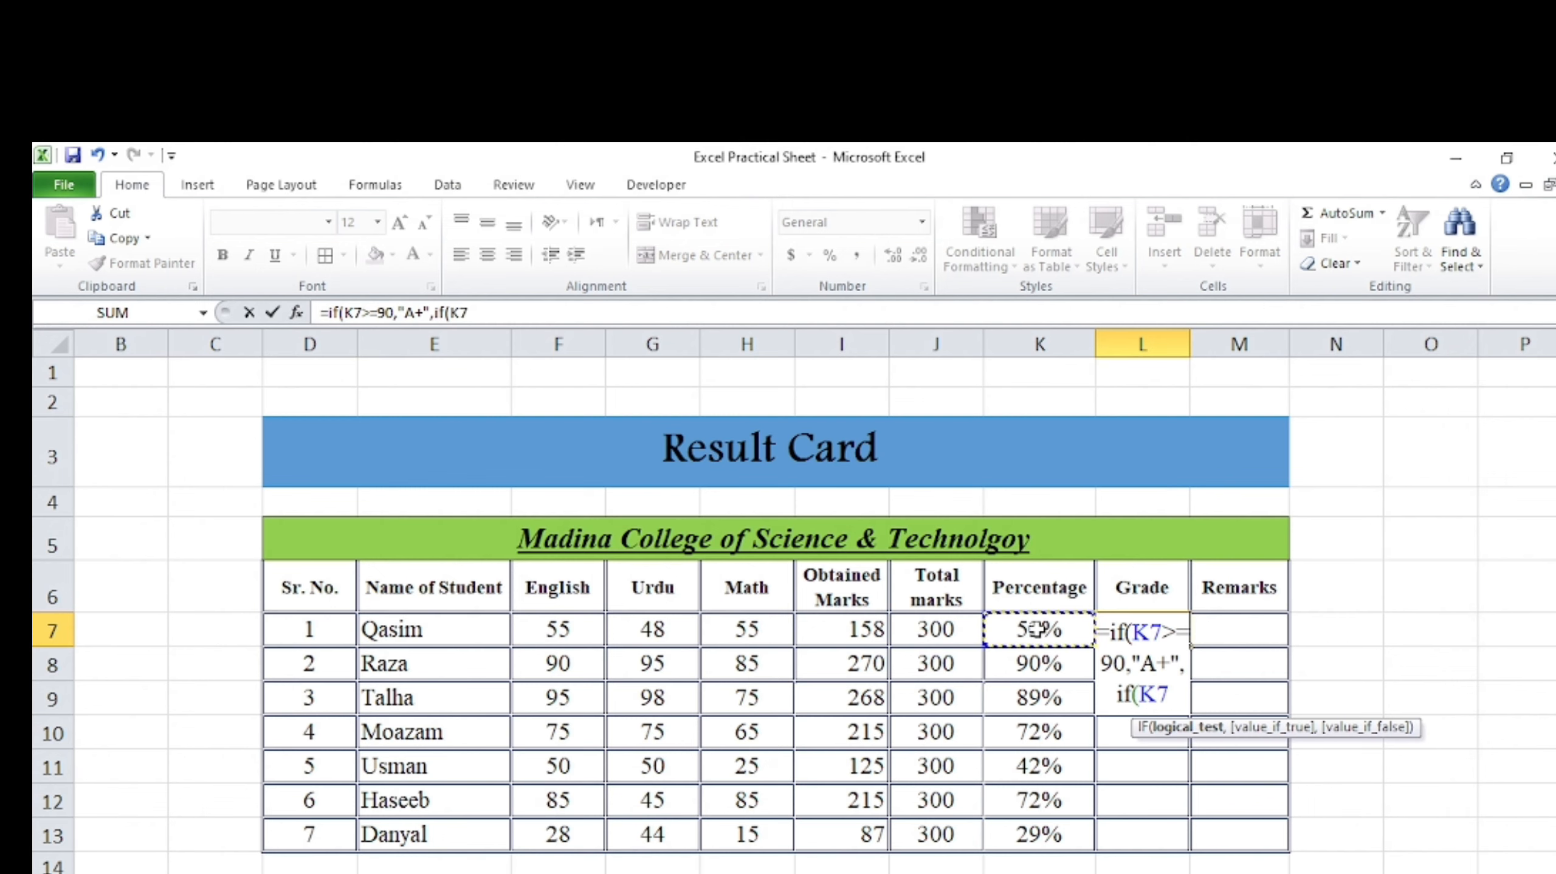
pyautogui.write('>=')
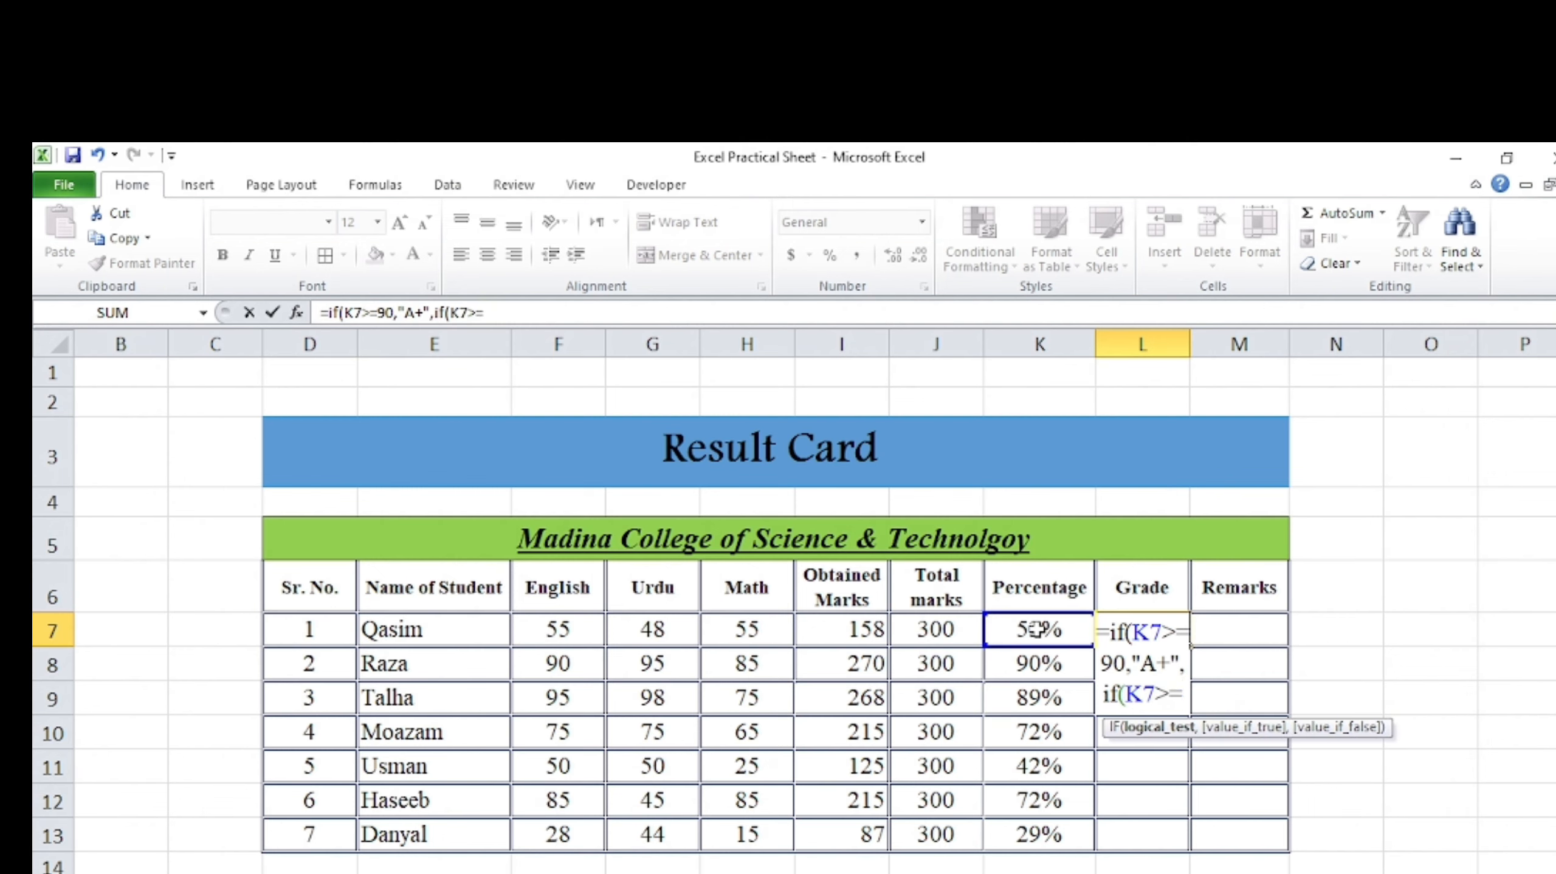
pyautogui.write('80')
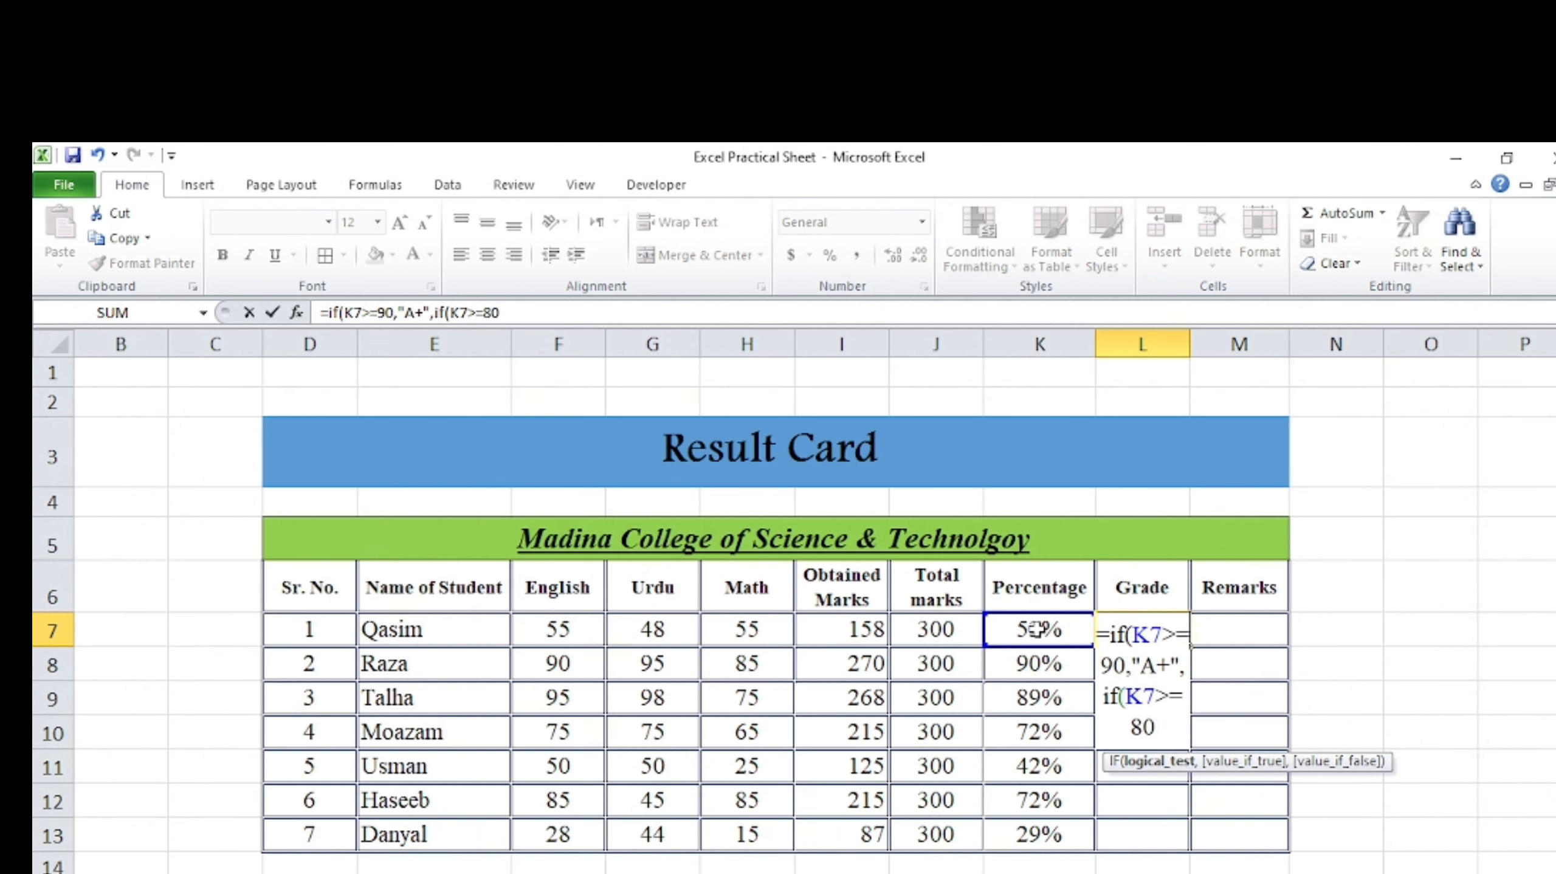
pyautogui.write(',"')
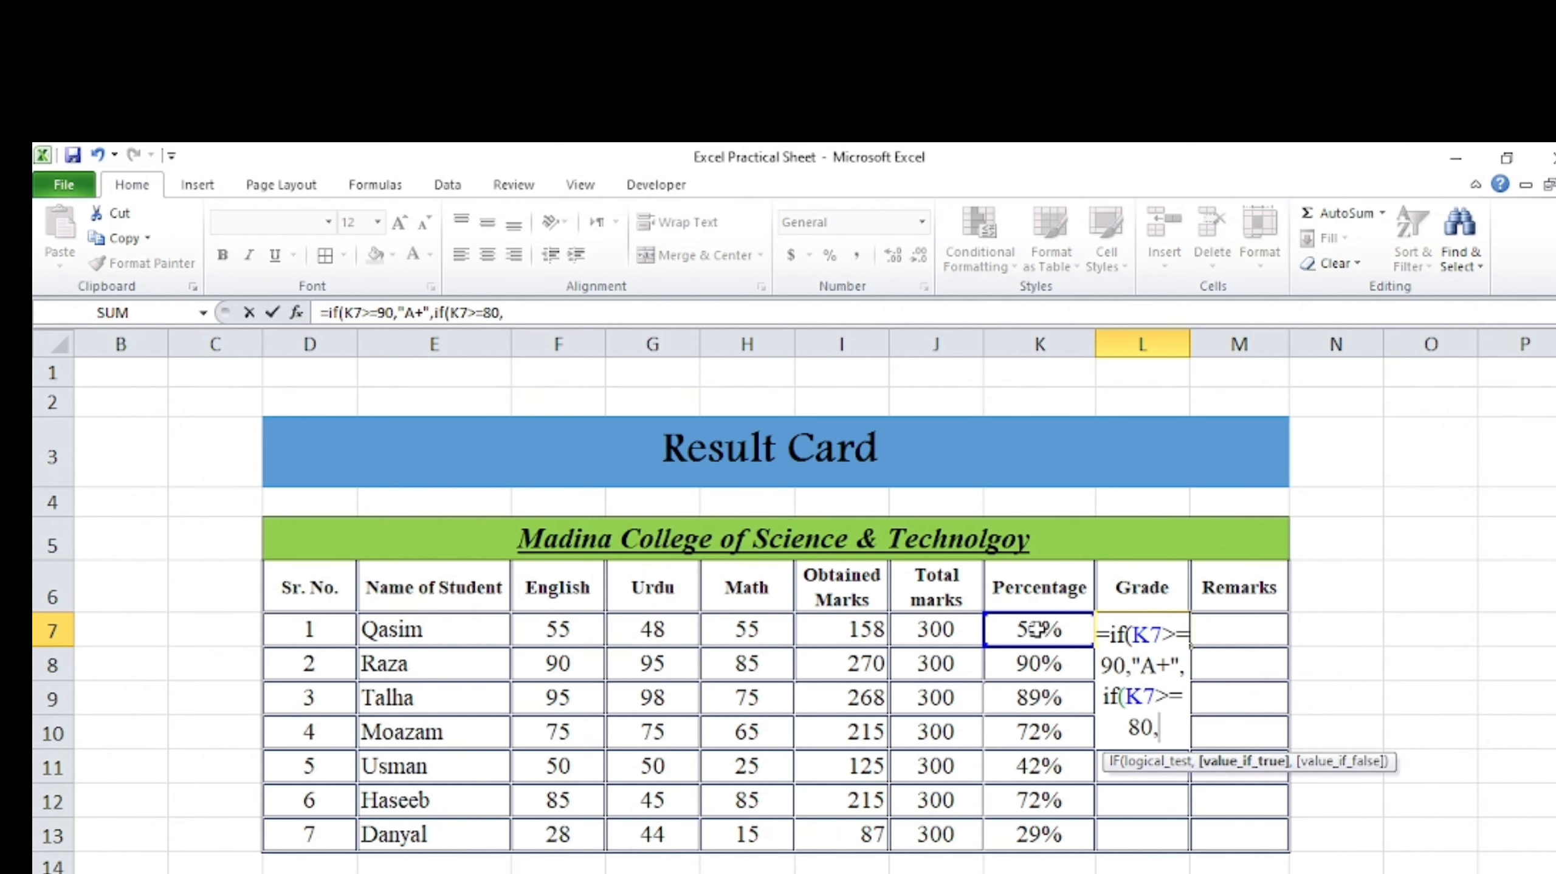
pyautogui.write('A"')
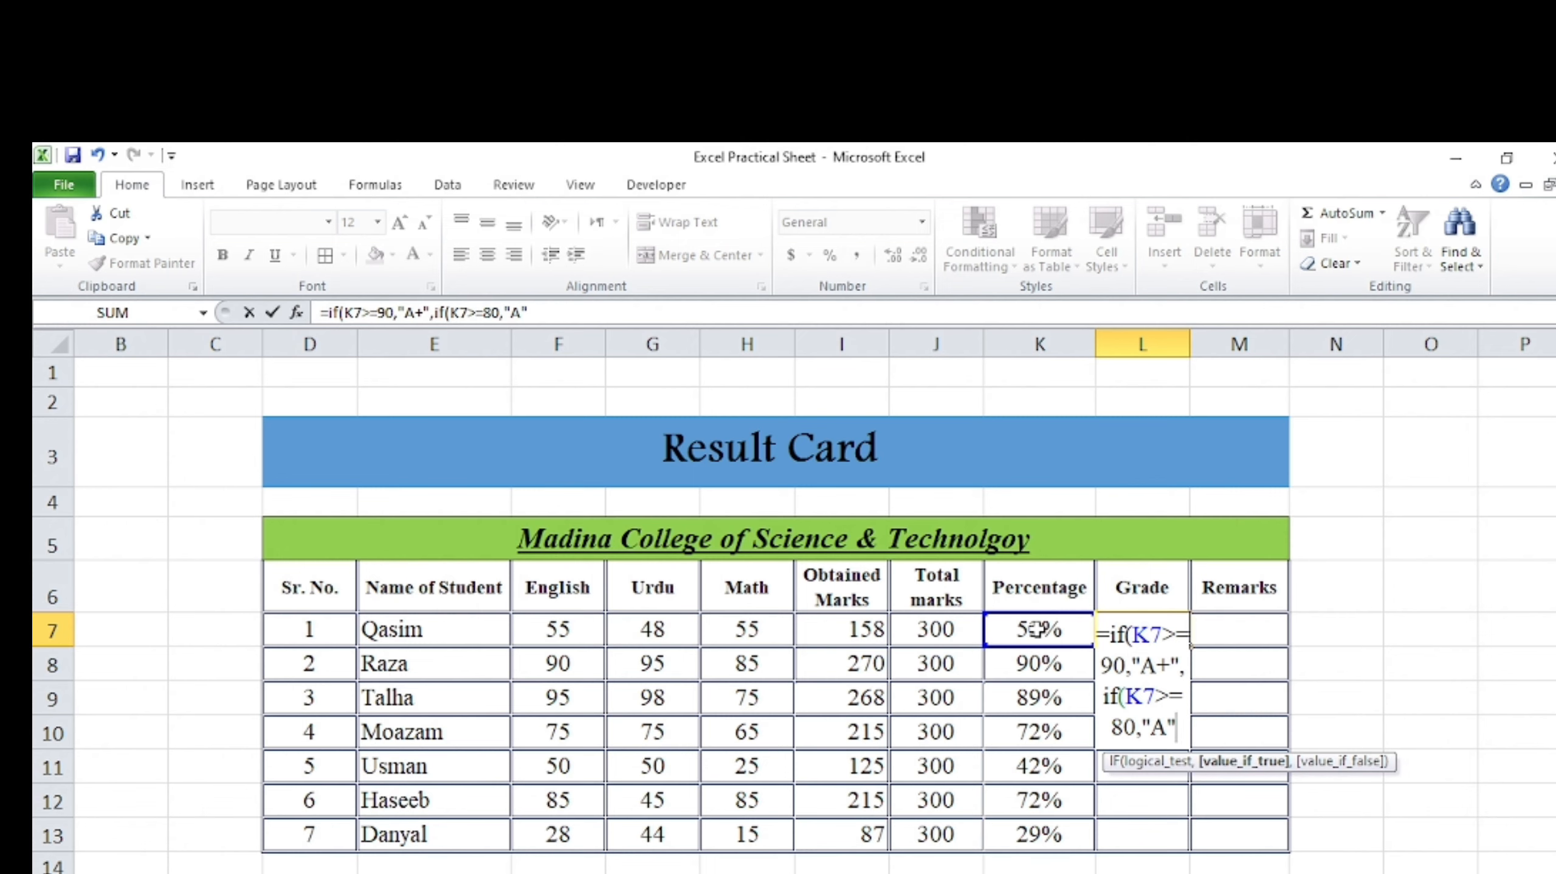
# Step: Add a third nested IF to the L7 formula that returns "B" when K7>=70, and open a fourth IF
pyautogui.write(',if(')
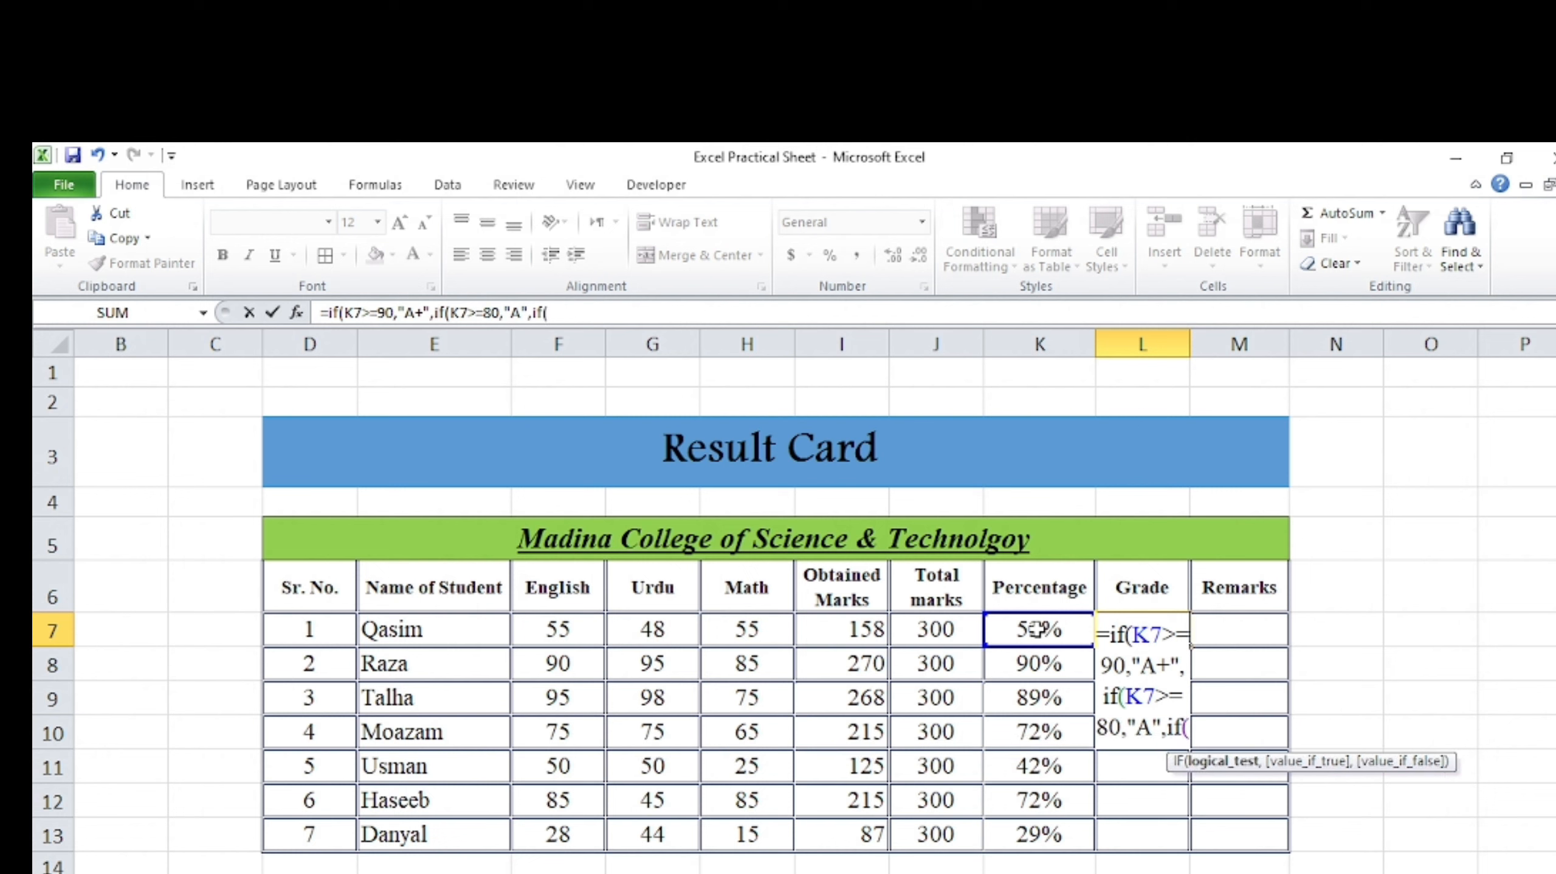
pyautogui.click(1034, 629)
pyautogui.write('>')
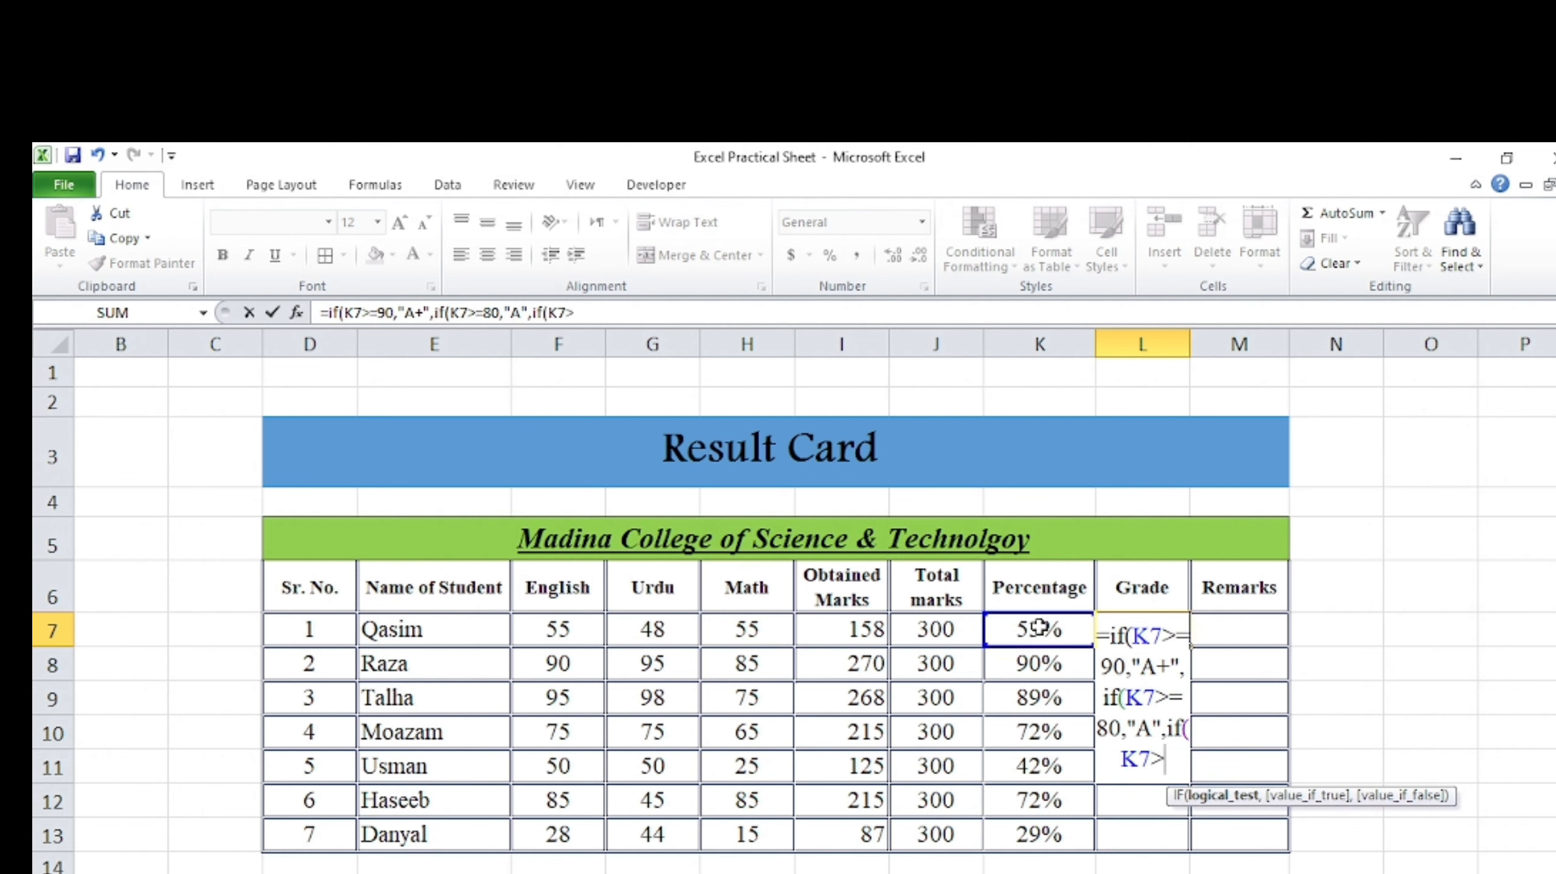
pyautogui.write('=70')
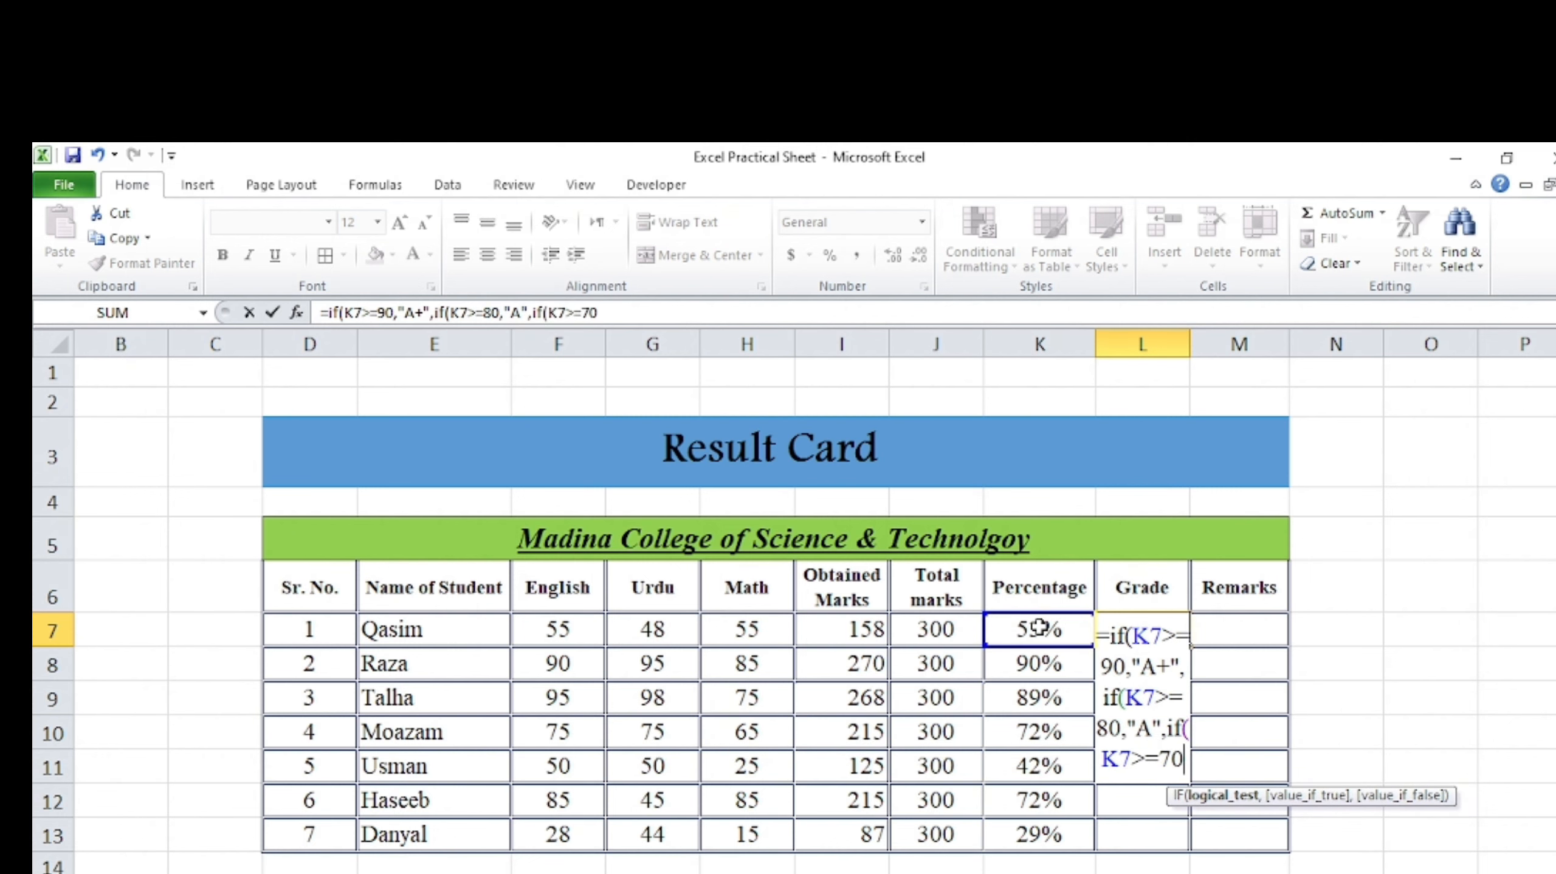
pyautogui.write(',"')
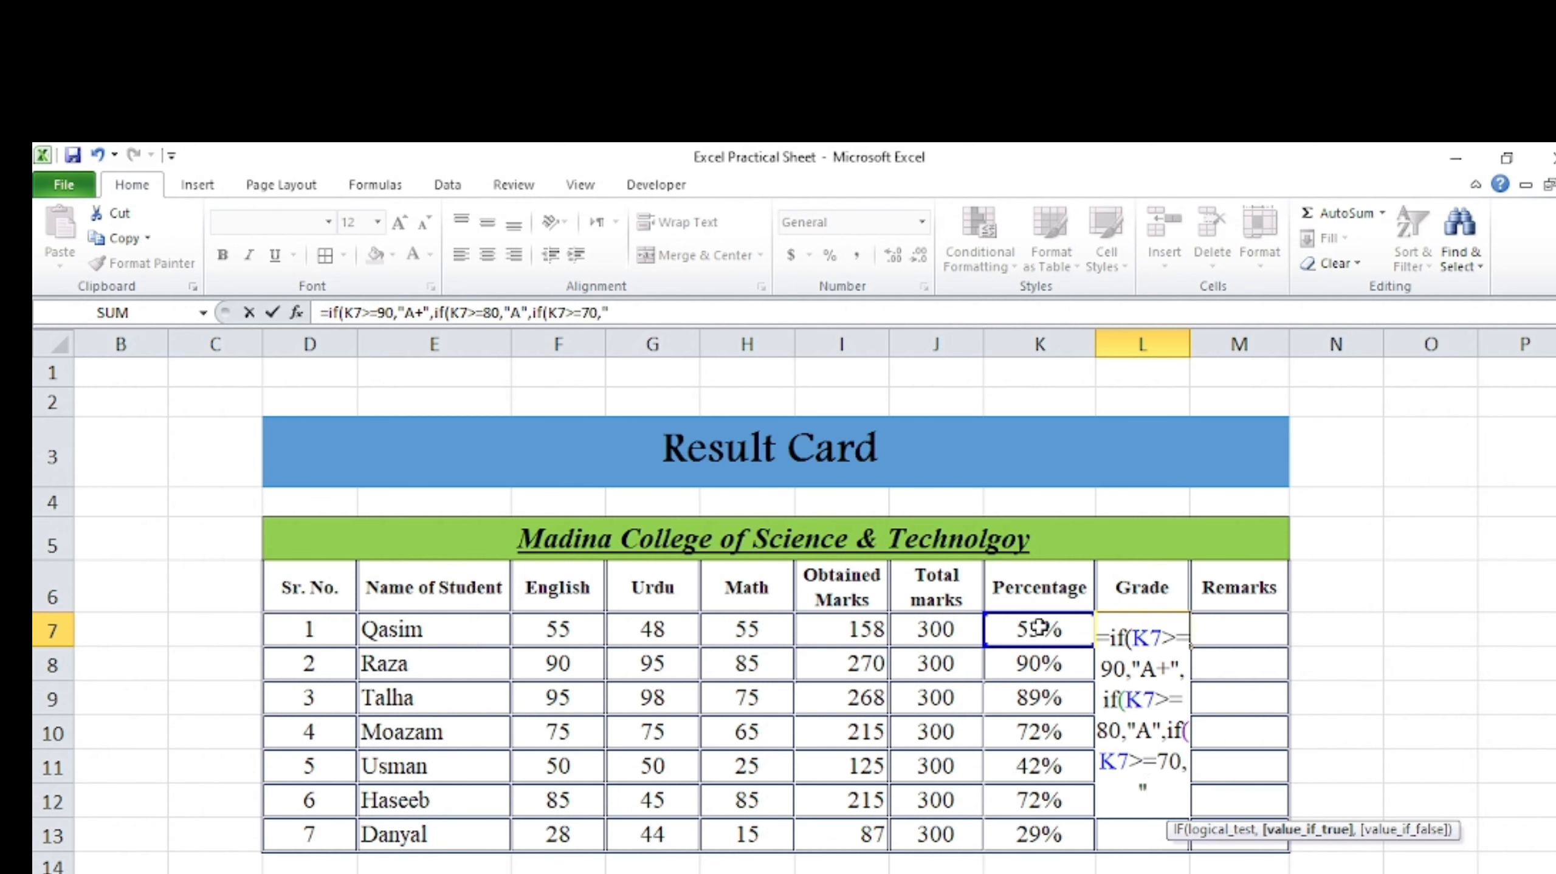
pyautogui.write('B",if')
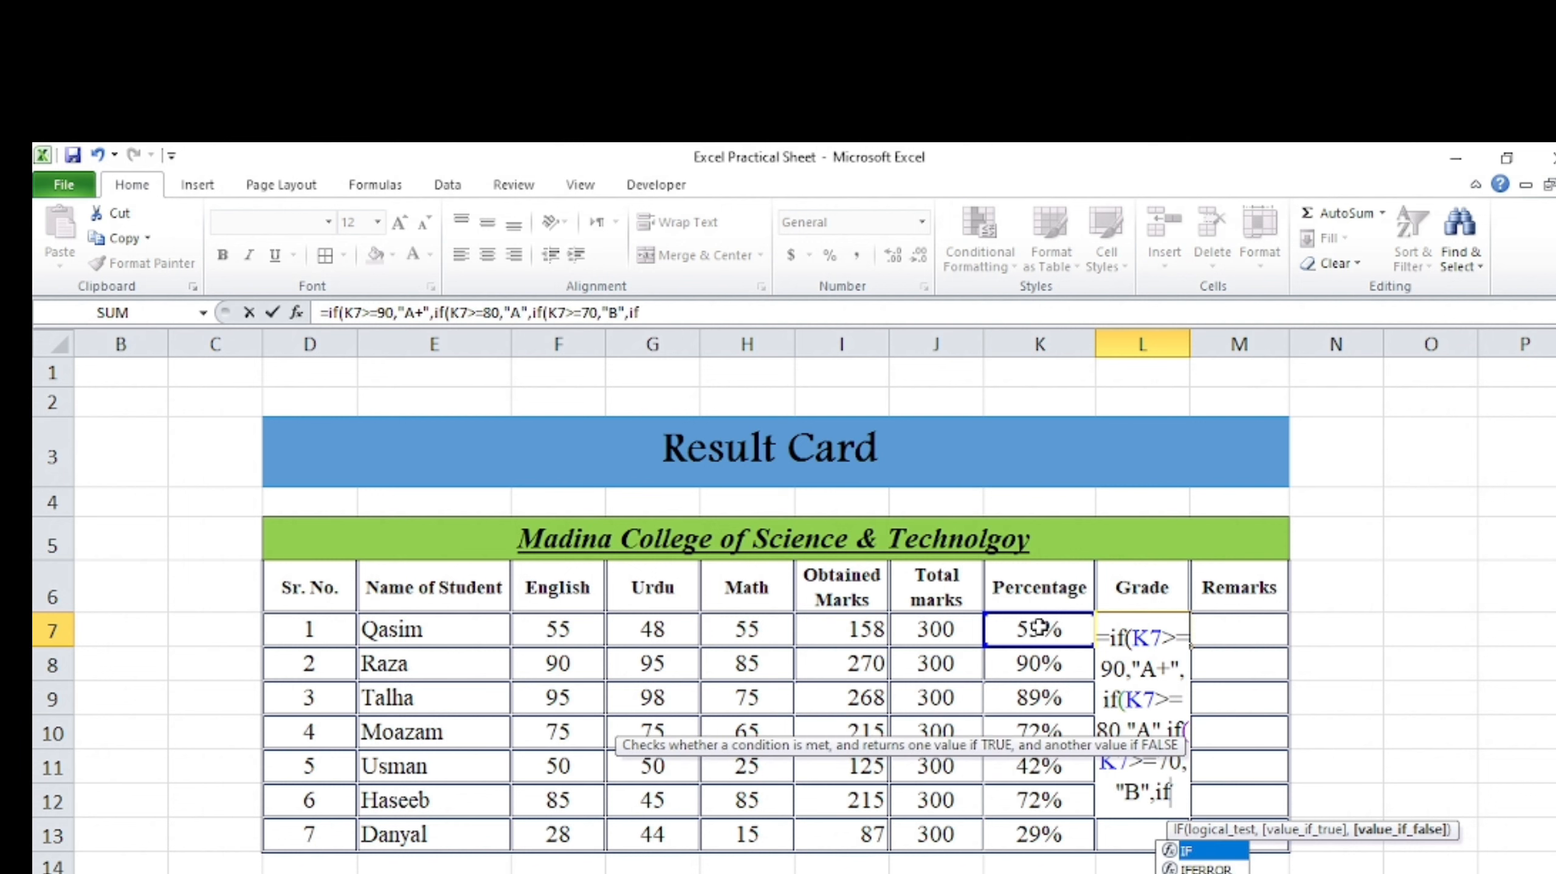
# Step: Make the fourth nested IF in L7 return "C" when K7>=60, and open a fifth IF
pyautogui.write('(')
pyautogui.click(1042, 628)
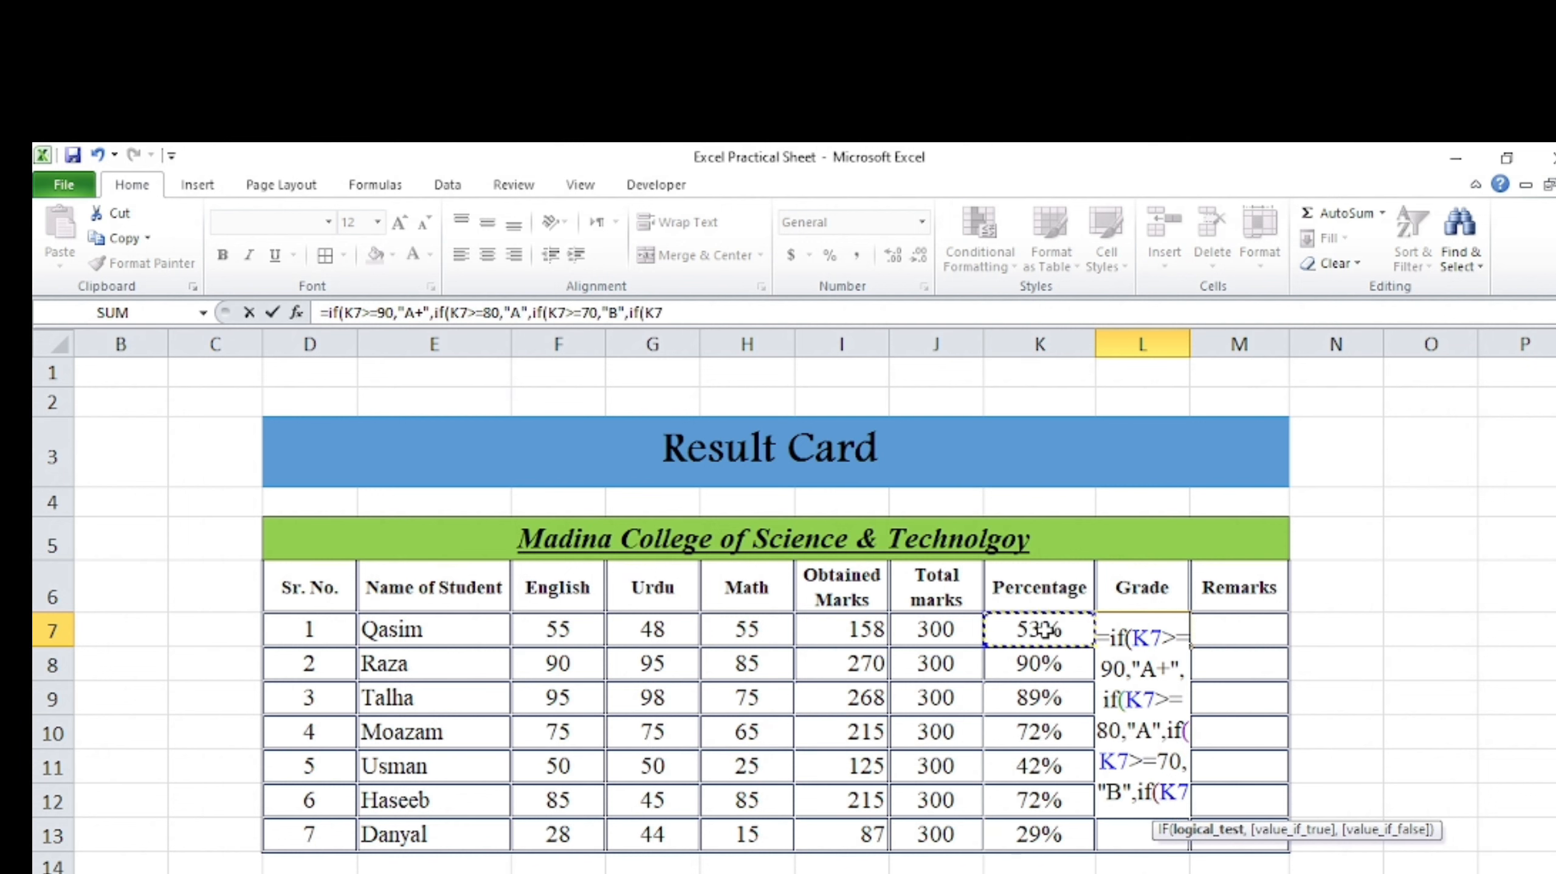
pyautogui.write('>=')
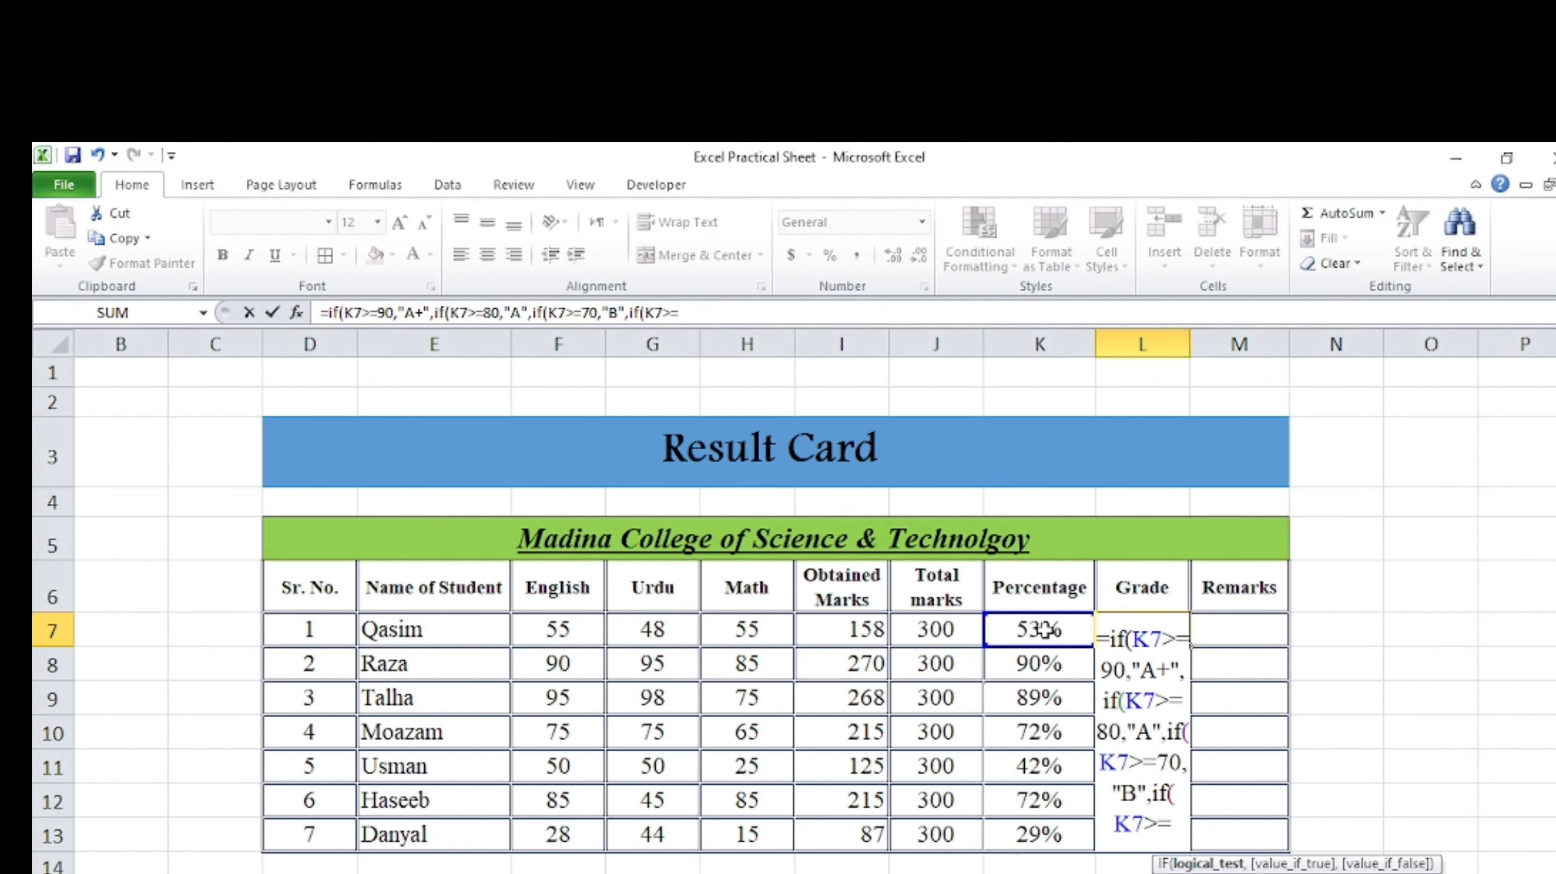
pyautogui.write('60,')
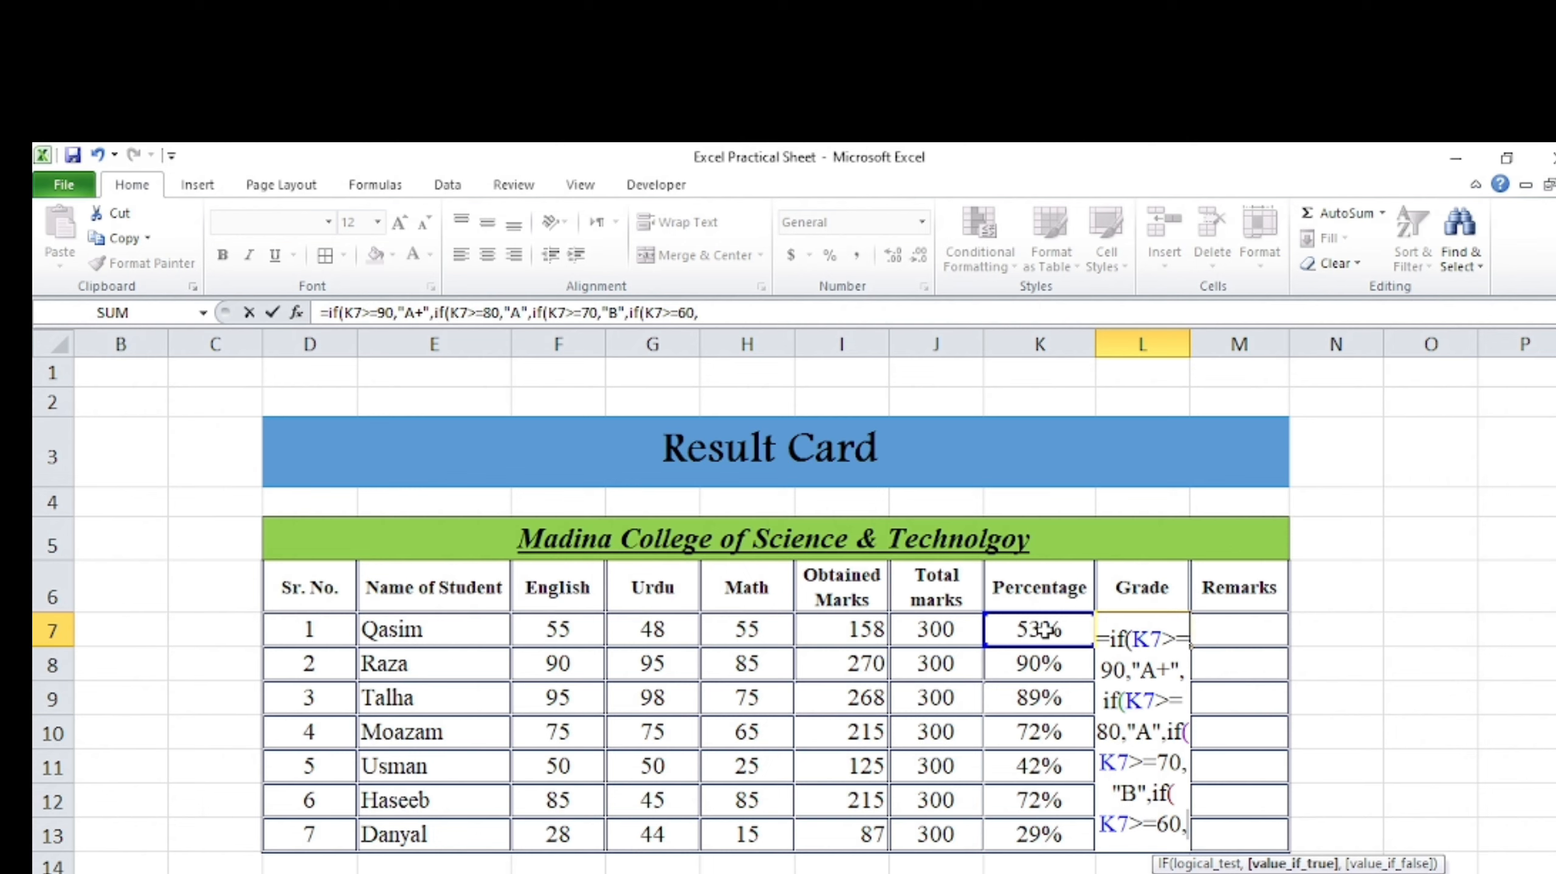
pyautogui.write('"')
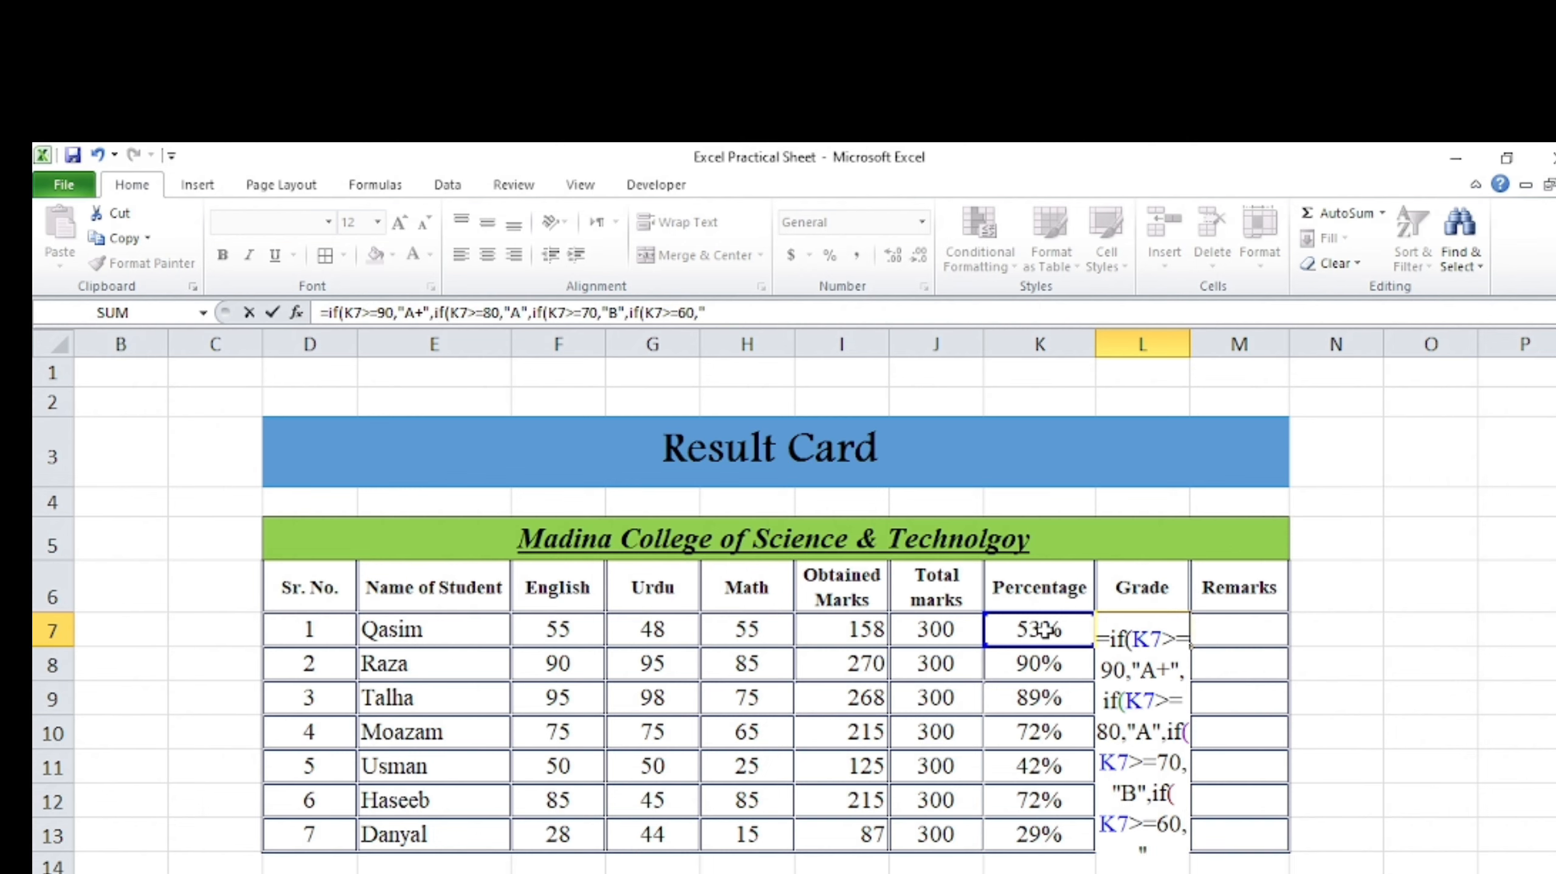
pyautogui.write('C",if(')
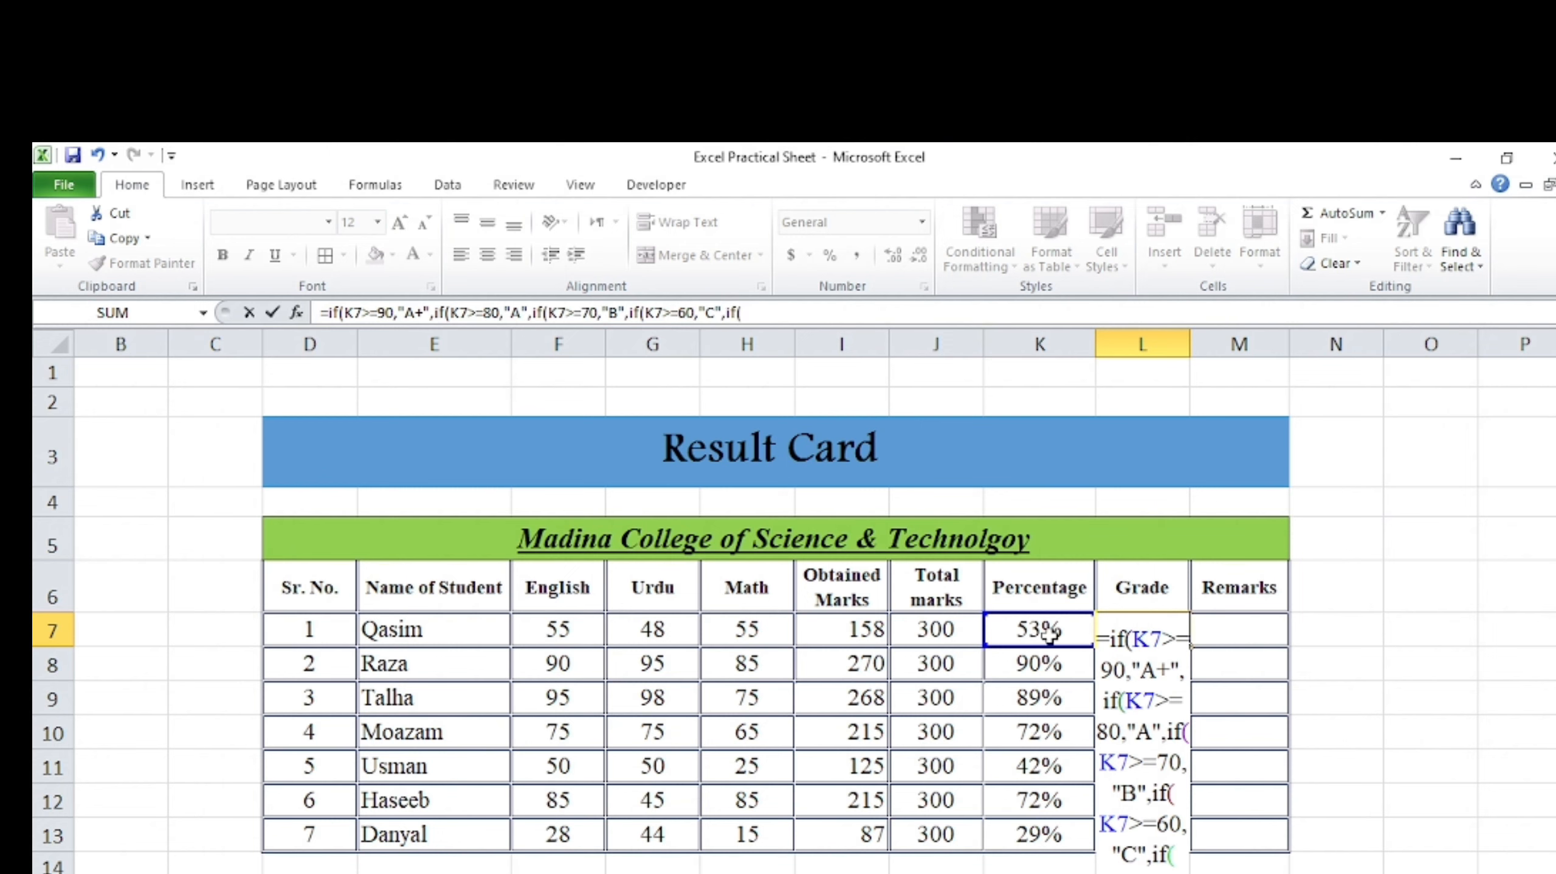
# Step: Complete the L7 grade formula with the fifth IF returning "D" when K7>=50, close all parentheses and enter it
pyautogui.click(1050, 635)
pyautogui.write(':')
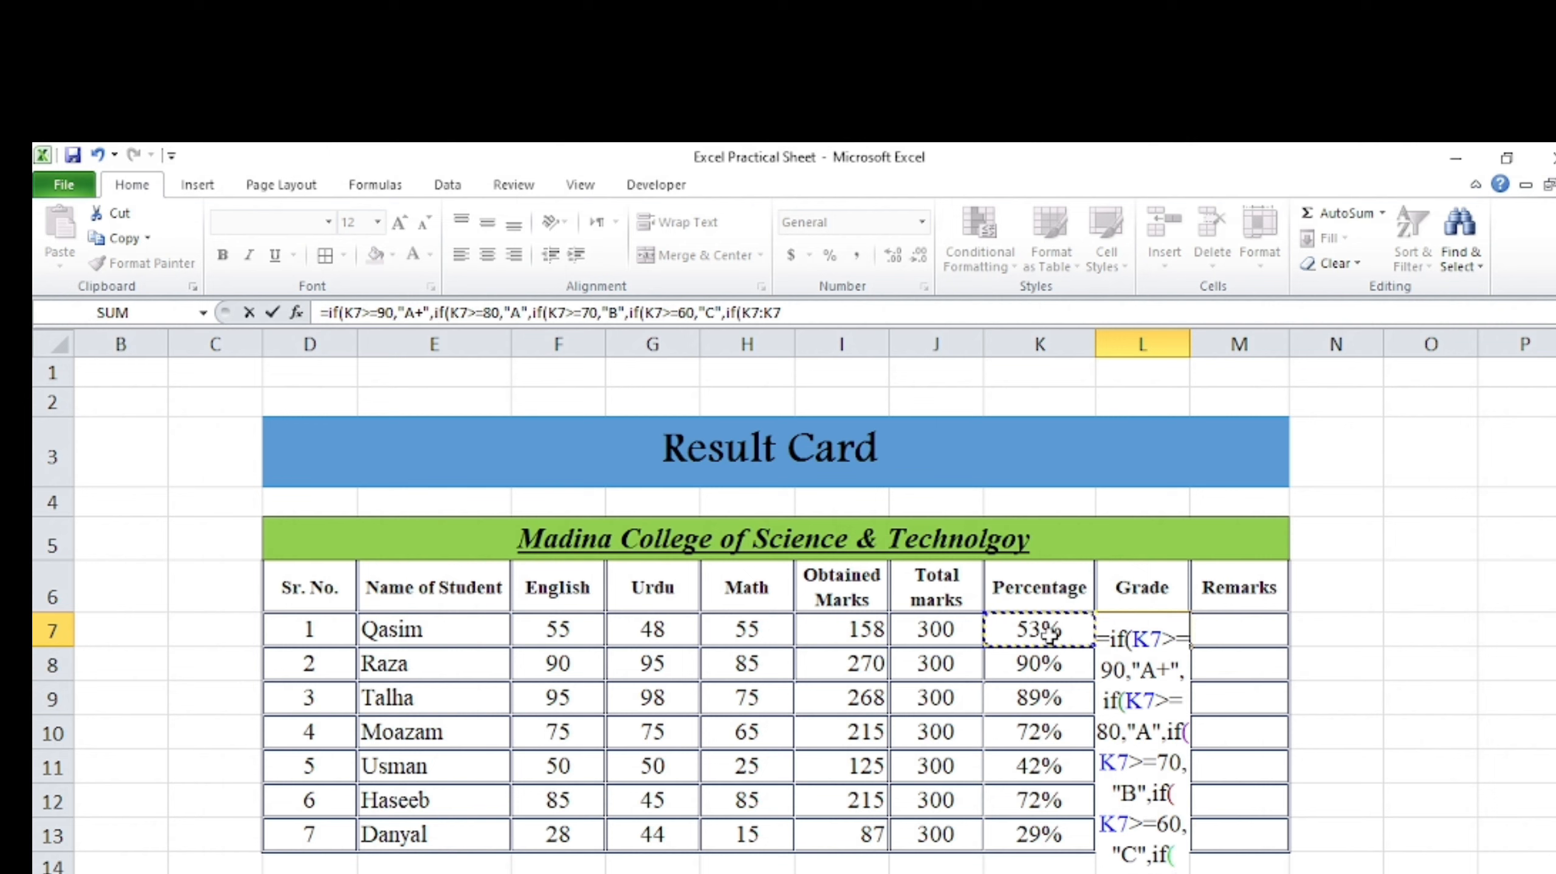
pyautogui.press('BackSpace')
pyautogui.press('BackSpace')
pyautogui.press('BackSpace')
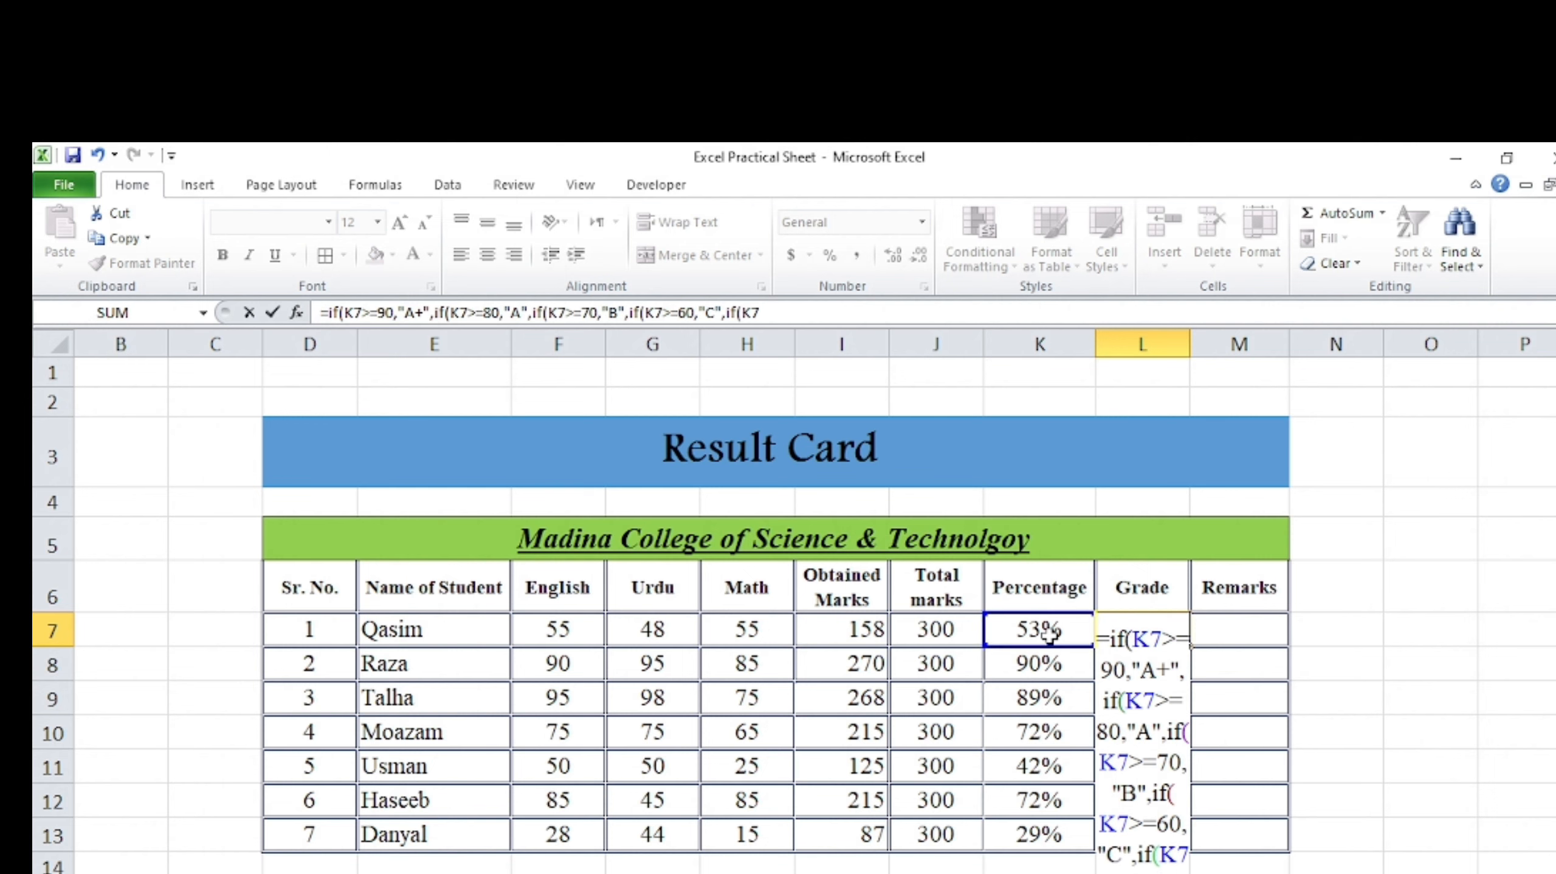
pyautogui.write('>=')
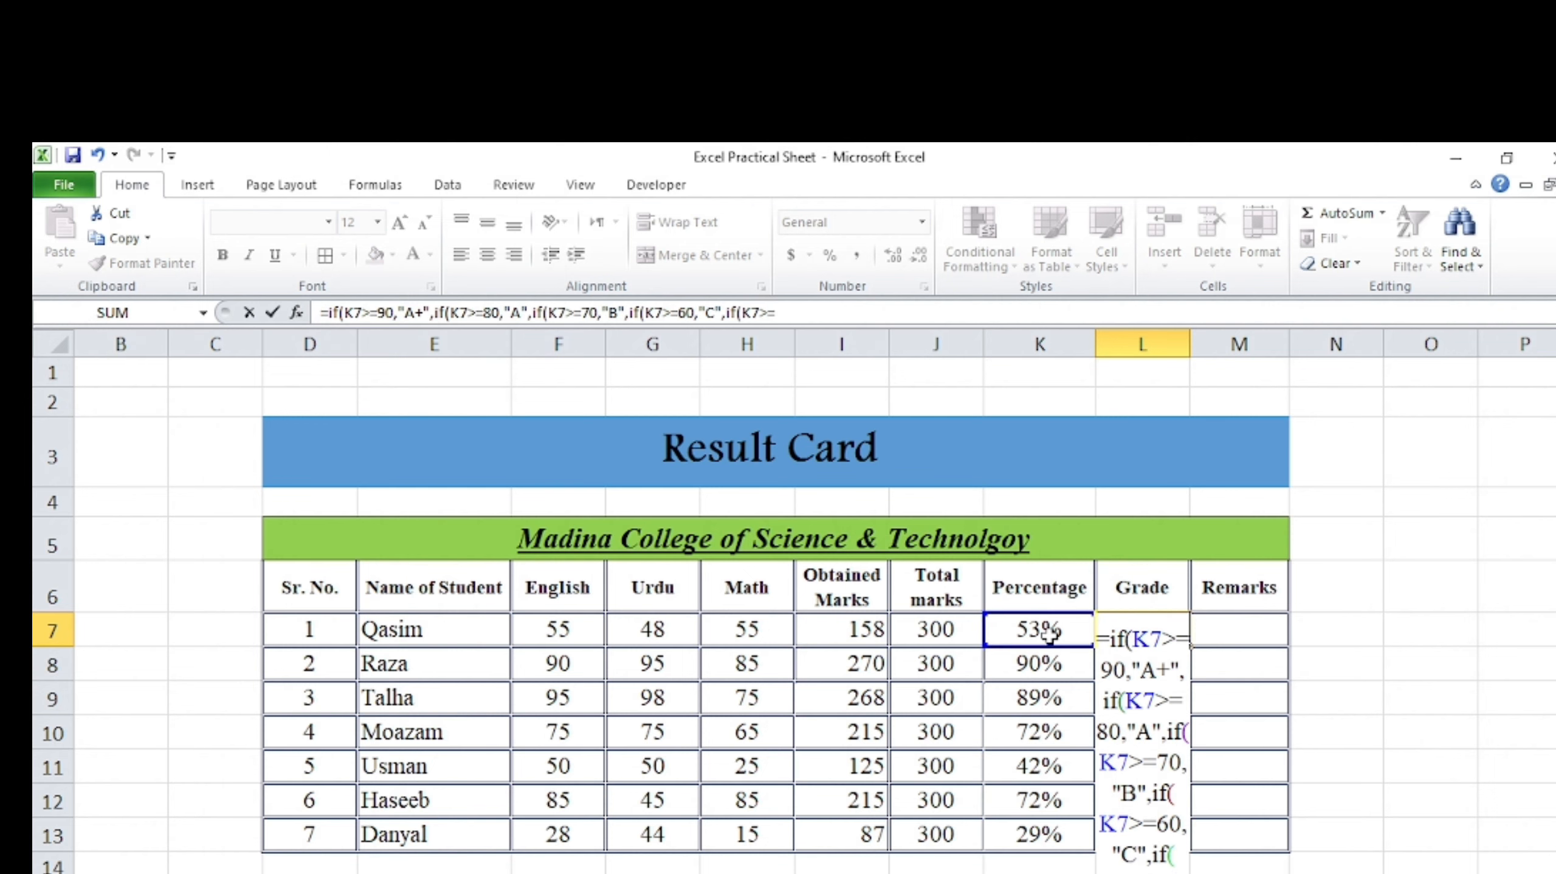
pyautogui.write('50,"D')
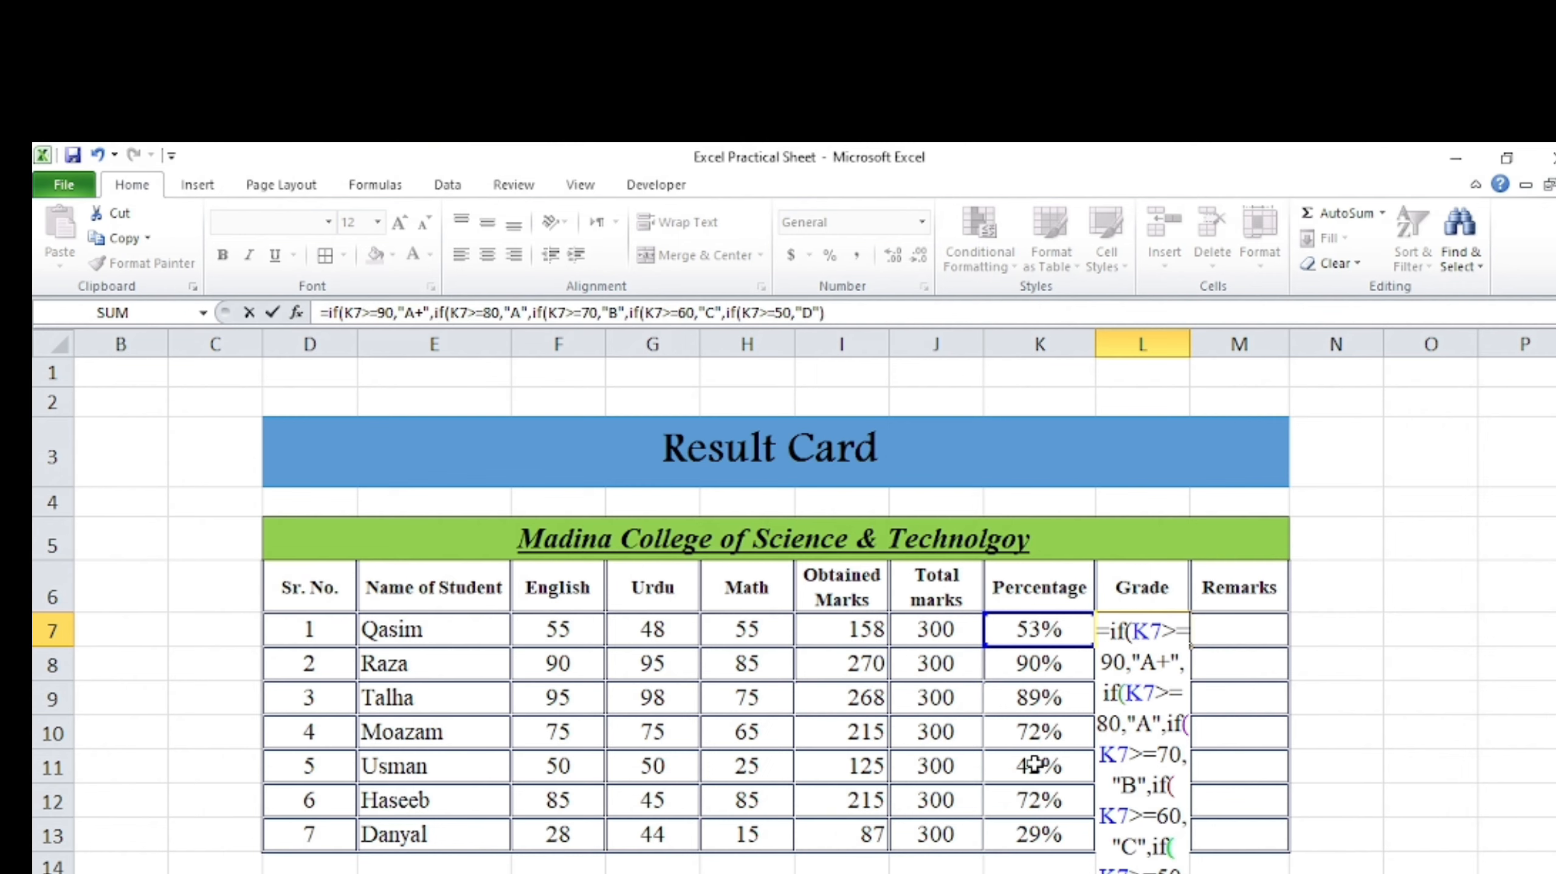
pyautogui.write('))))')
pyautogui.press('Return')
# Step: Fill the grade formula from L7 down to L13 for the remaining students
pyautogui.click(1154, 634)
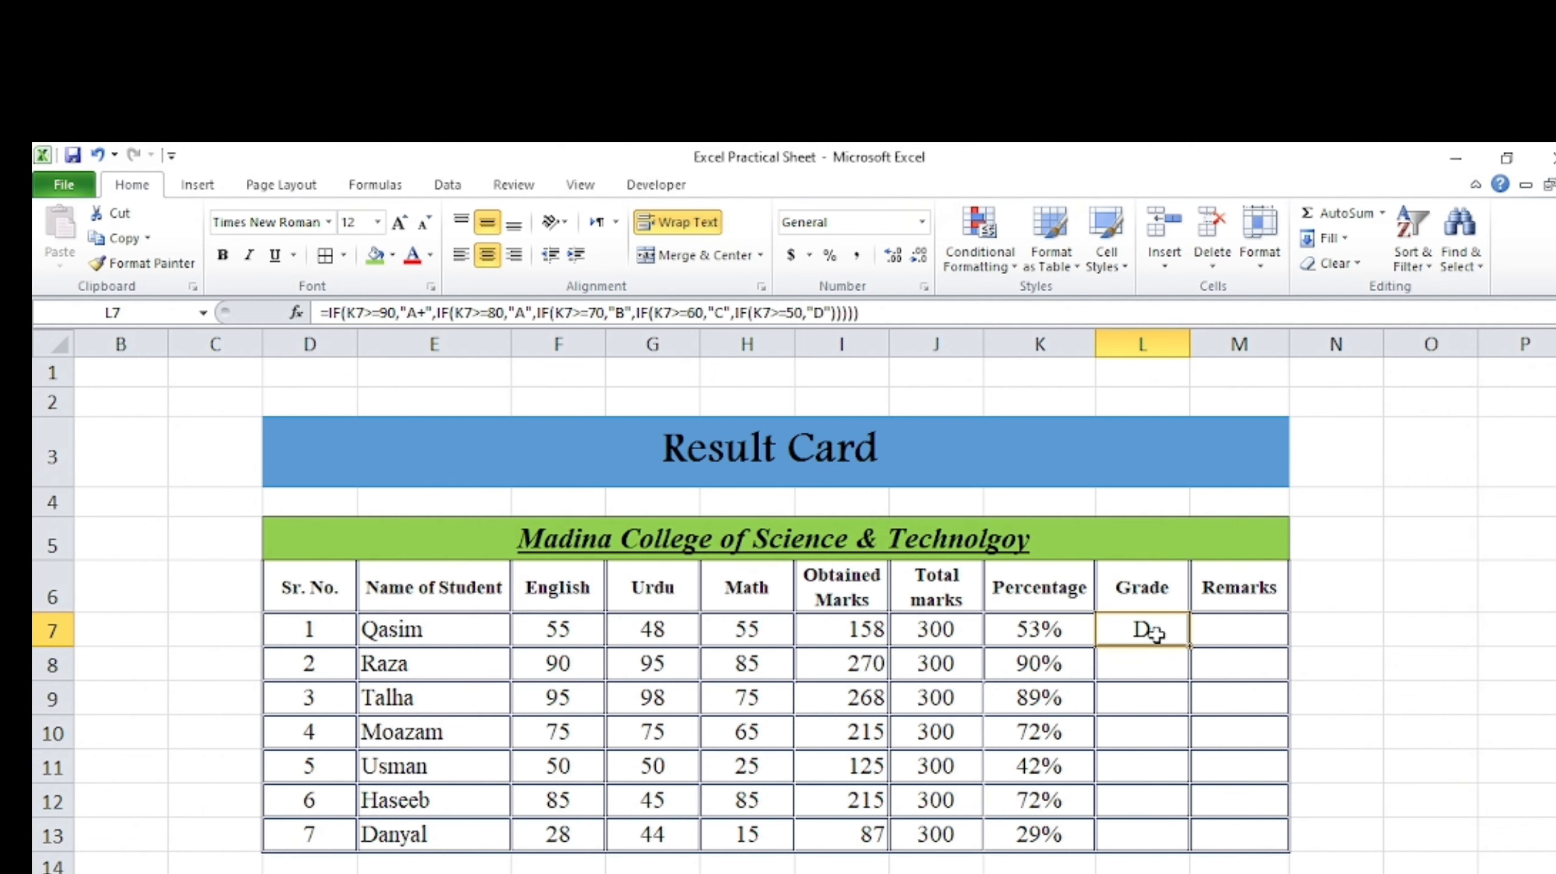
pyautogui.moveTo(1190, 645); pyautogui.dragTo(1163, 854)
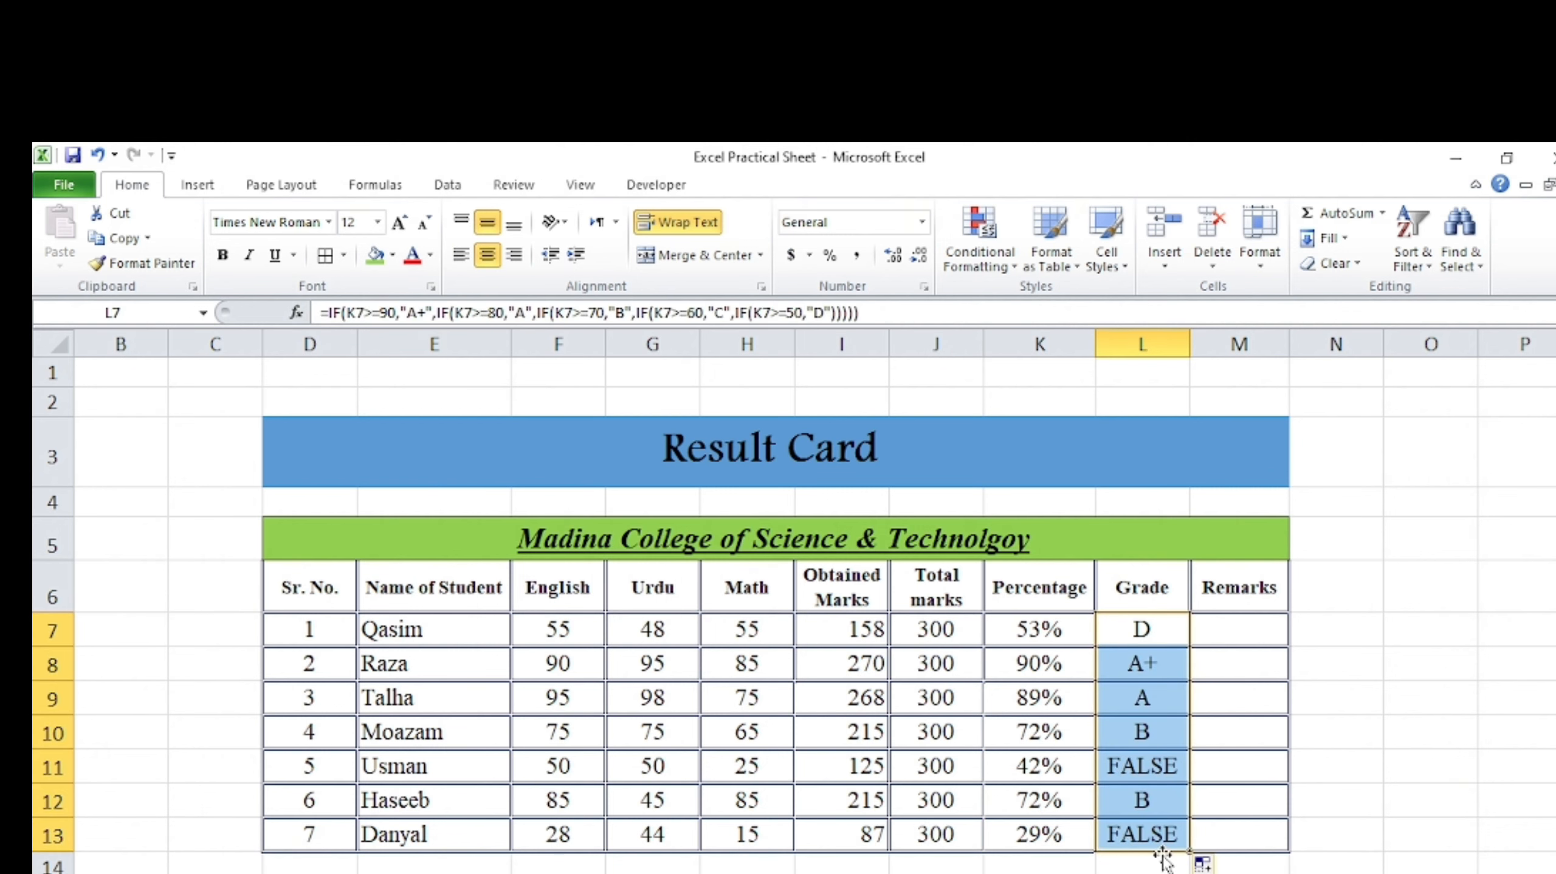
pyautogui.click(1068, 773)
pyautogui.click(1075, 829)
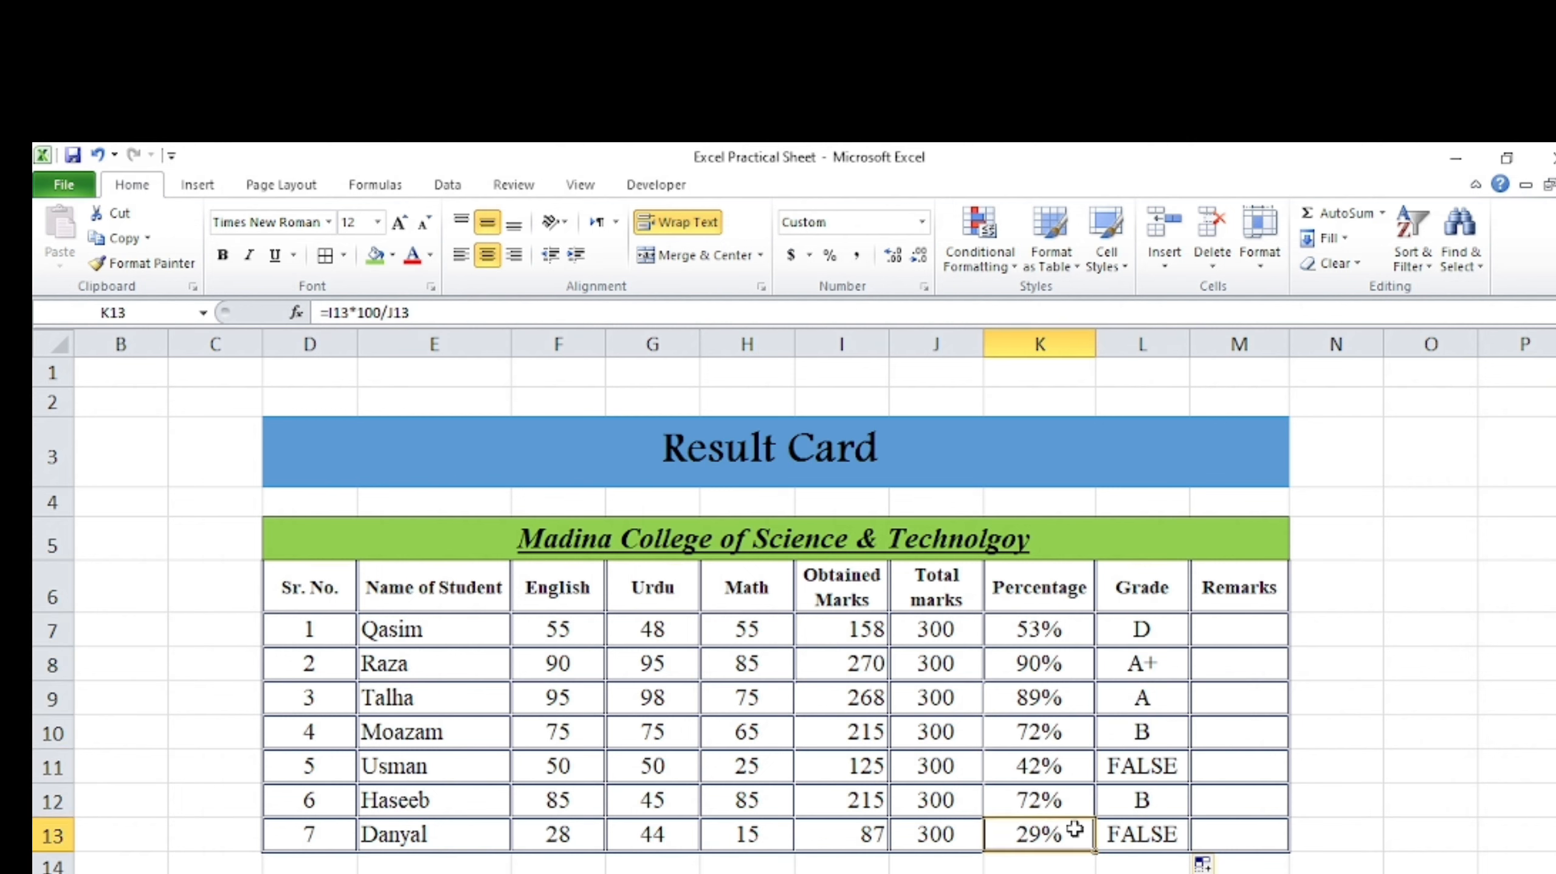
pyautogui.click(1346, 636)
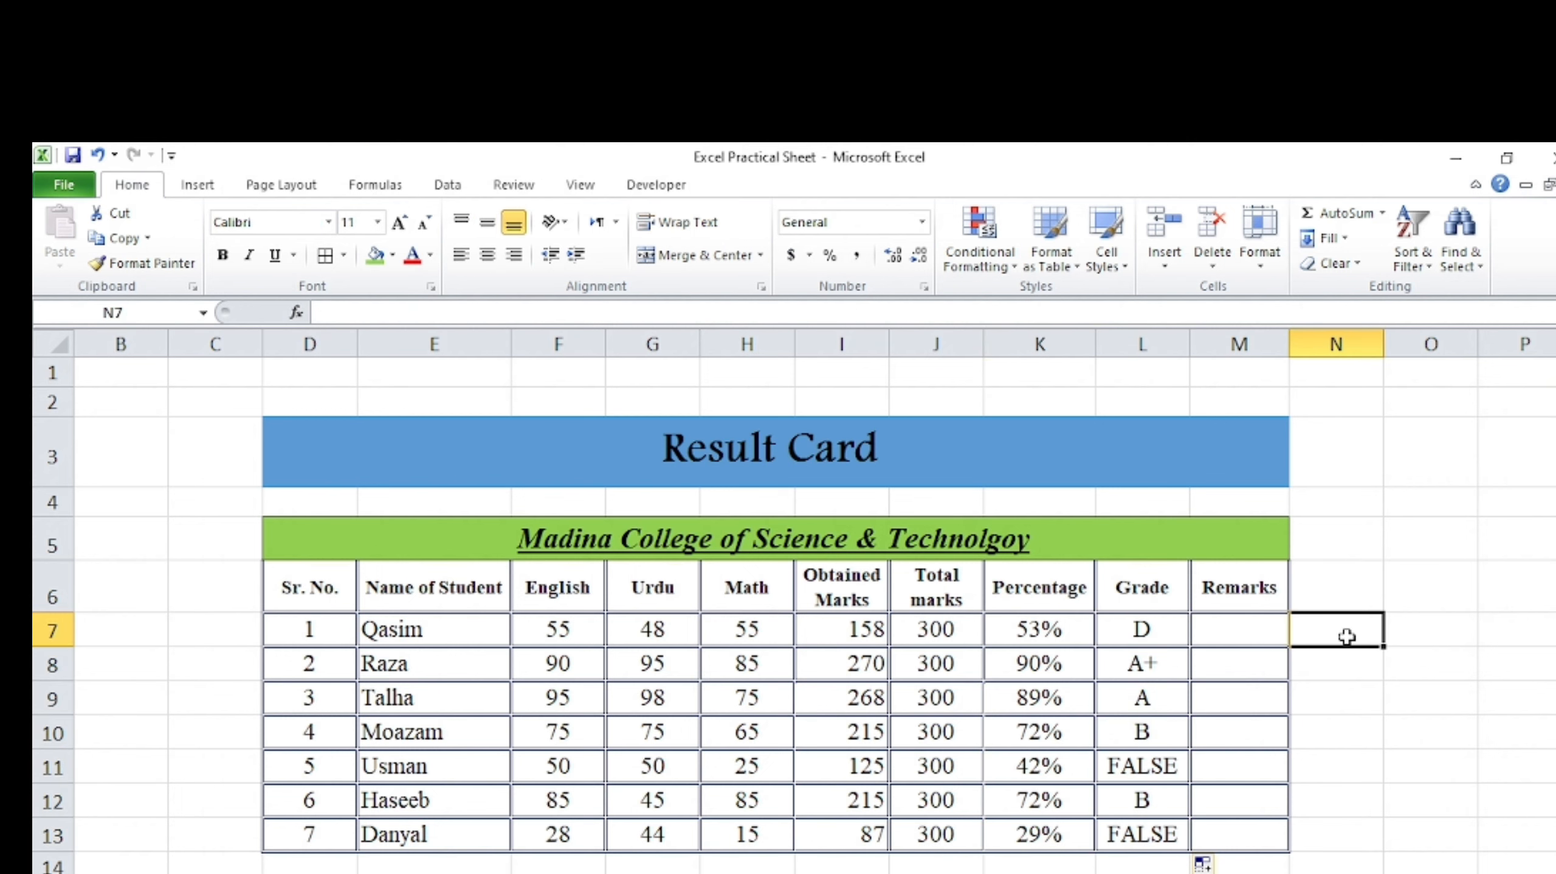
# Step: Add "Fail" after "D" in the last IF of the L7 grade formula, separated by a period, and try to enter it
pyautogui.click(1171, 629)
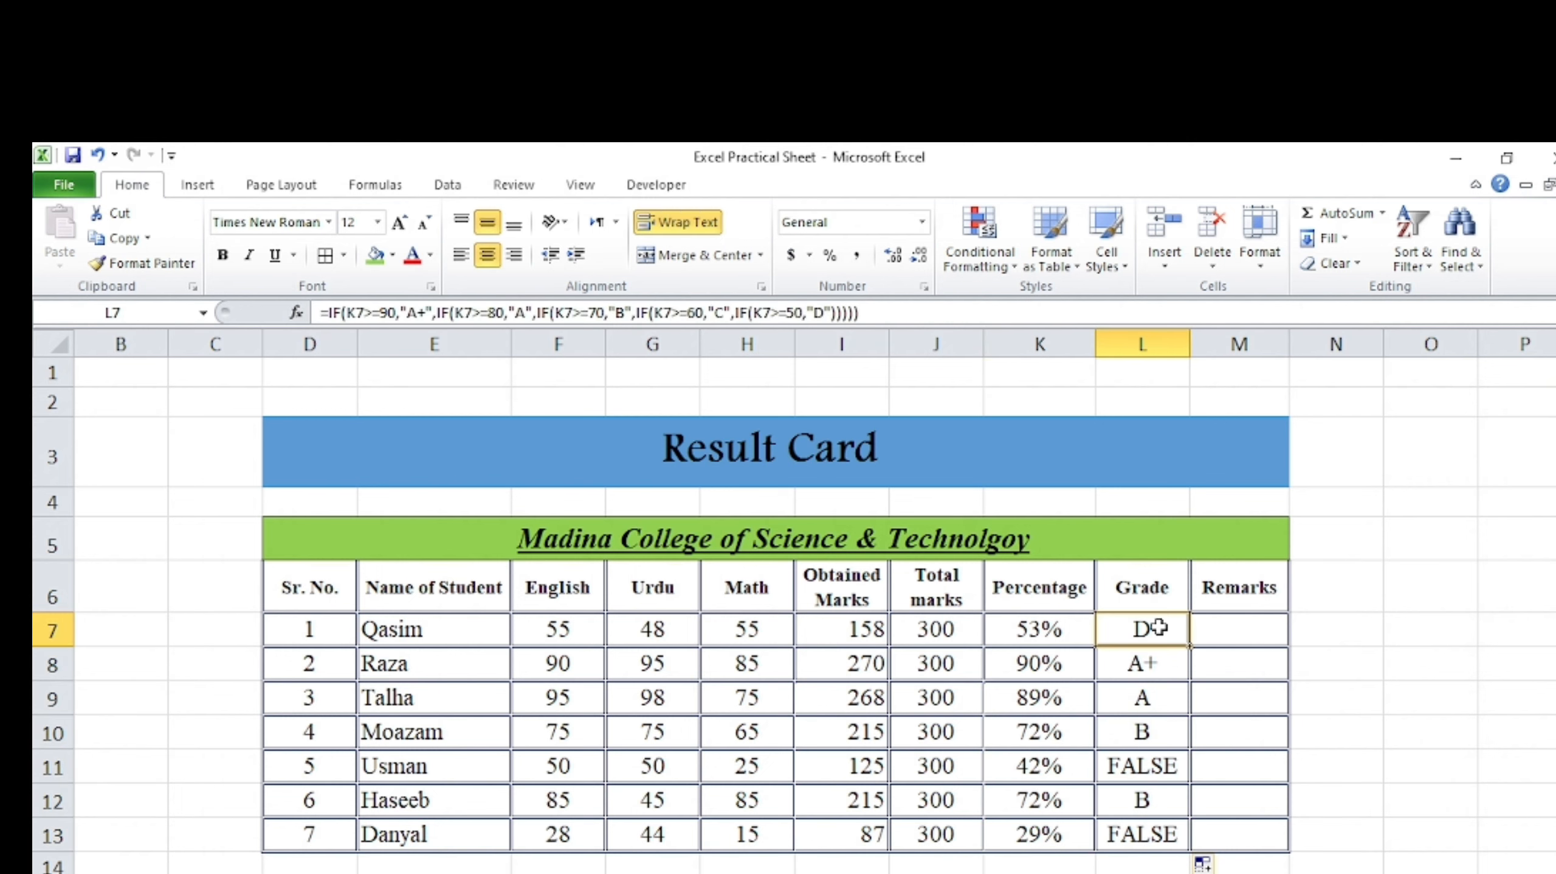
pyautogui.click(832, 312)
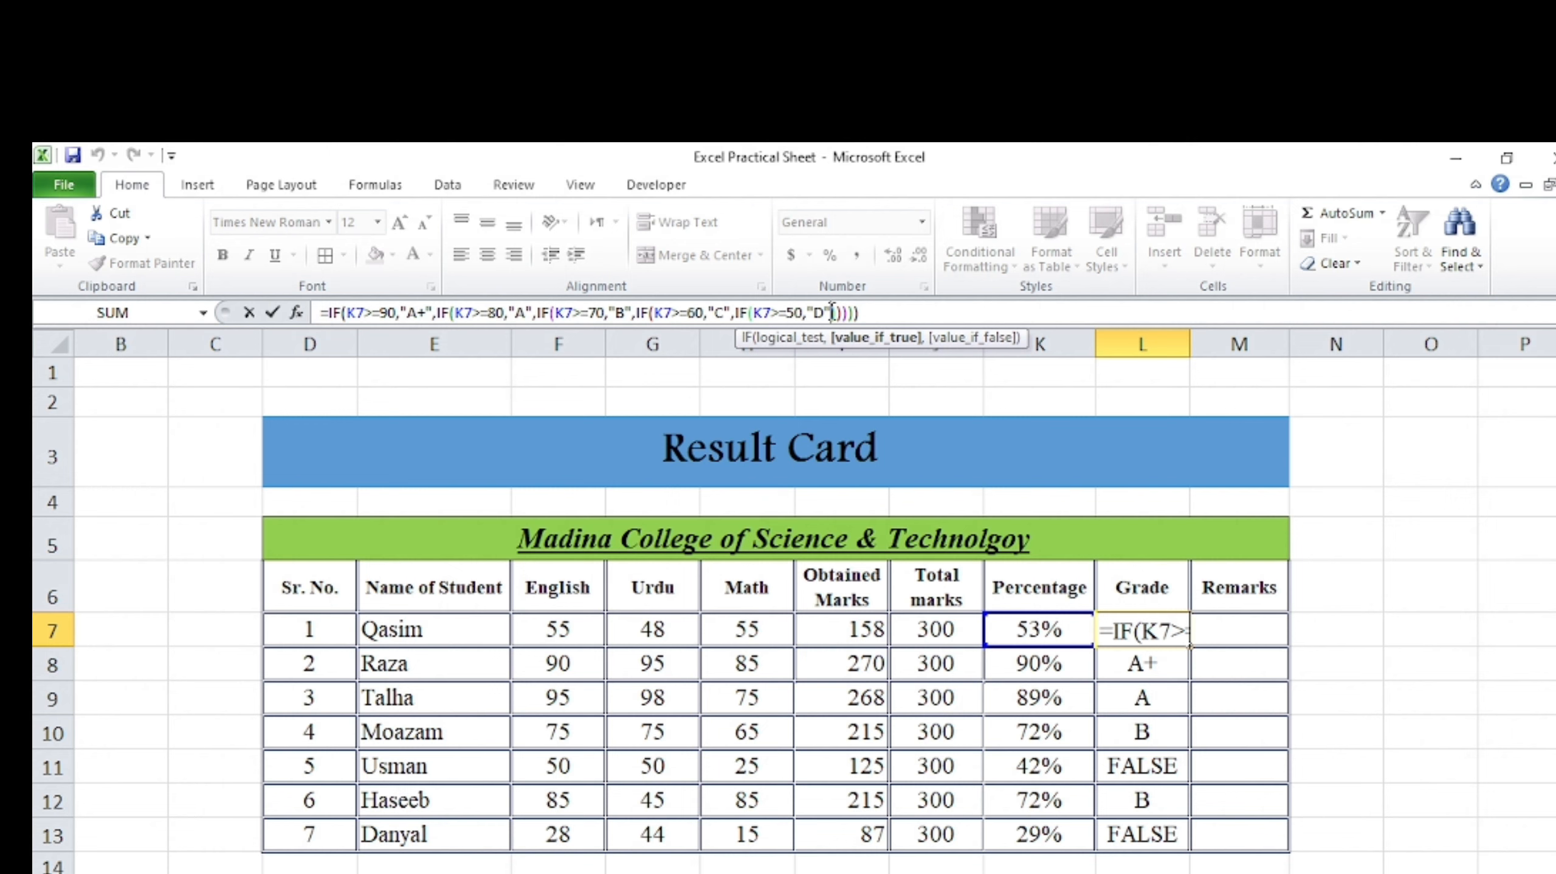
pyautogui.write(',"D"."')
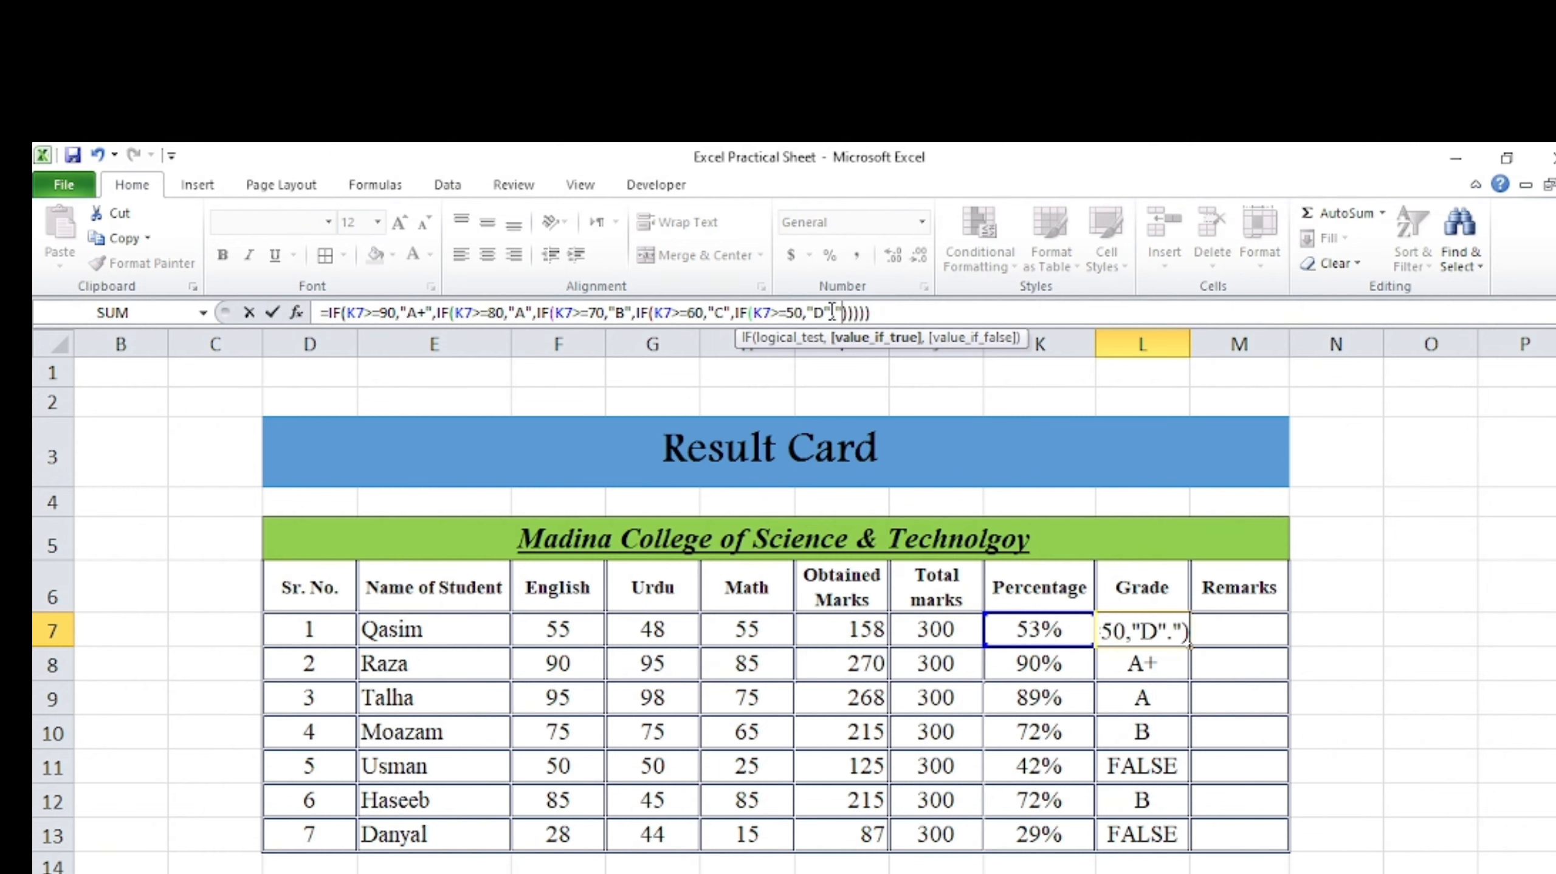
pyautogui.write('Fail')
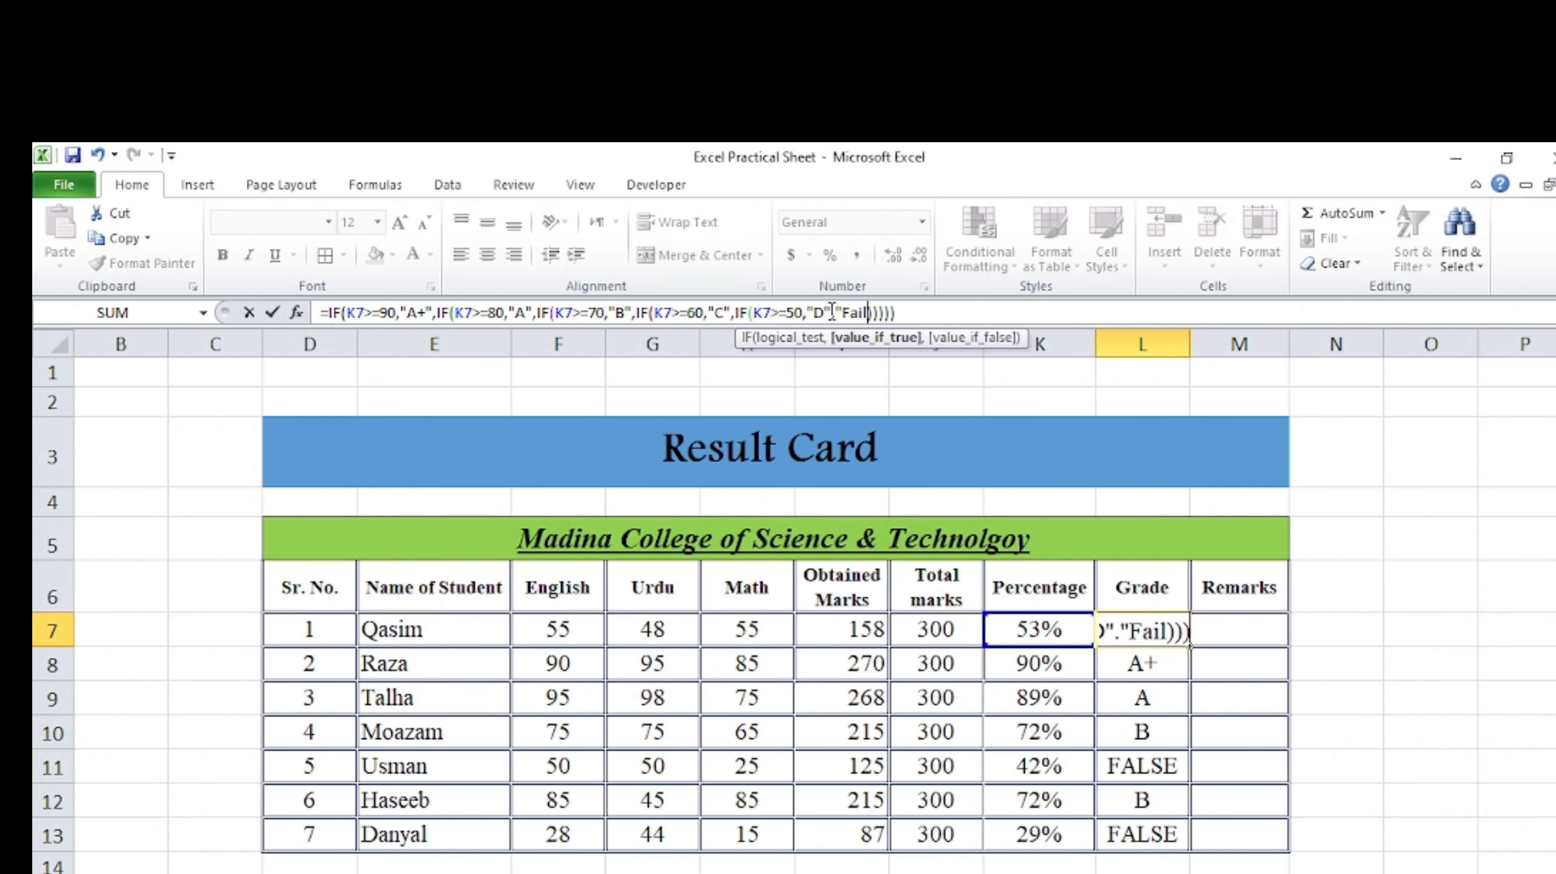
pyautogui.write('"')
pyautogui.press('Return')
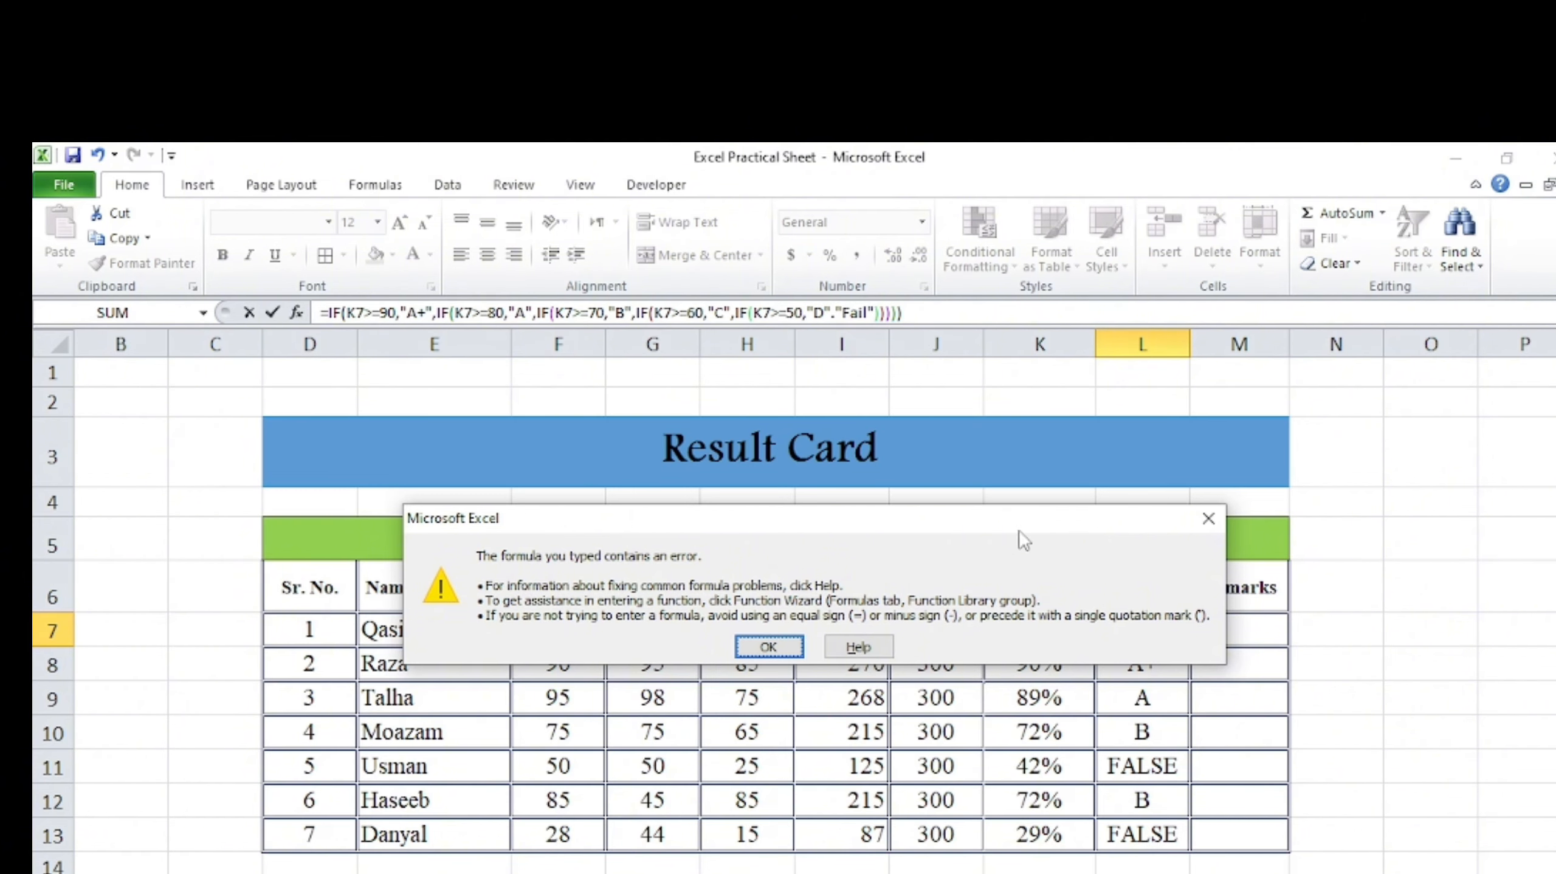
pyautogui.click(1205, 518)
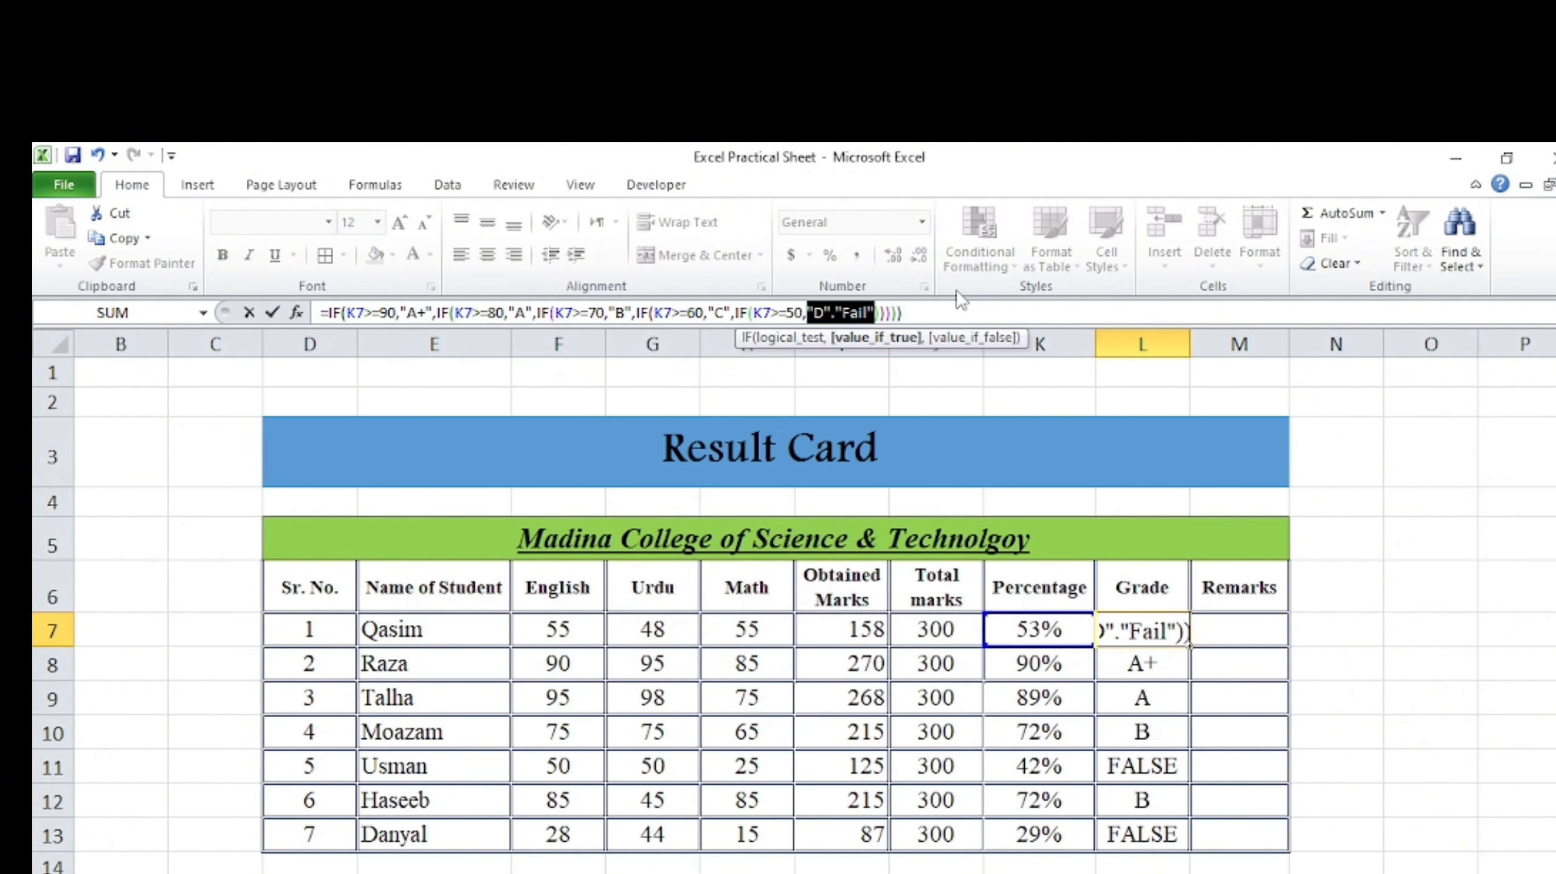
# Step: Replace the period before "Fail" in the L7 formula with a comma and enter the formula
pyautogui.click(958, 309)
pyautogui.press('Left')
pyautogui.press('Left')
pyautogui.press('Left')
pyautogui.press('Left')
pyautogui.press('Left')
pyautogui.press('Left')
pyautogui.press('Left')
pyautogui.press('Left')
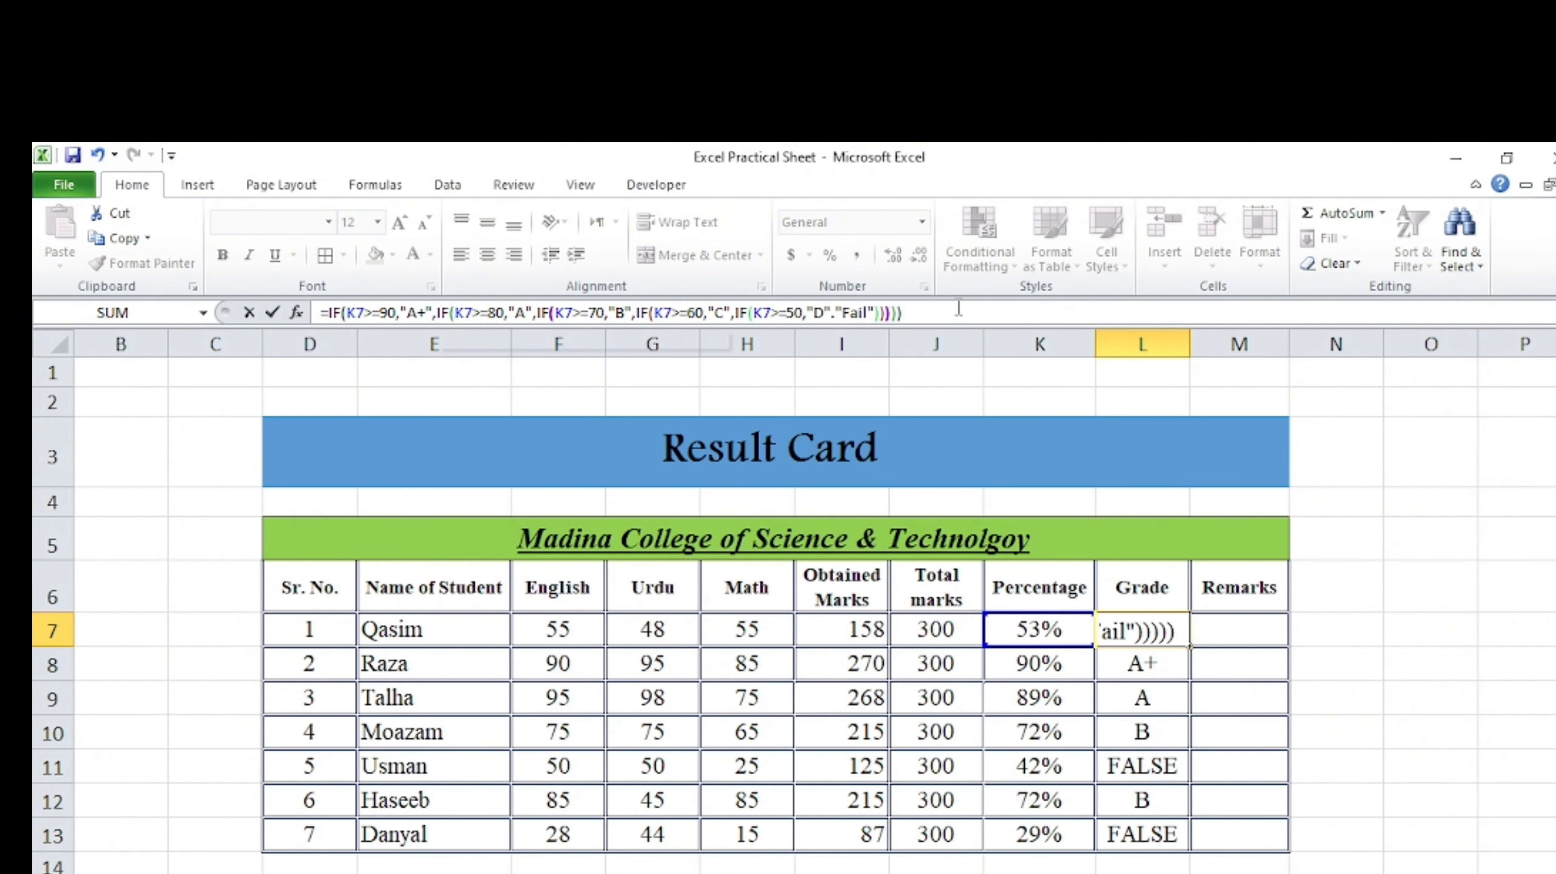
pyautogui.press('Left')
pyautogui.press('Left')
pyautogui.press('Left')
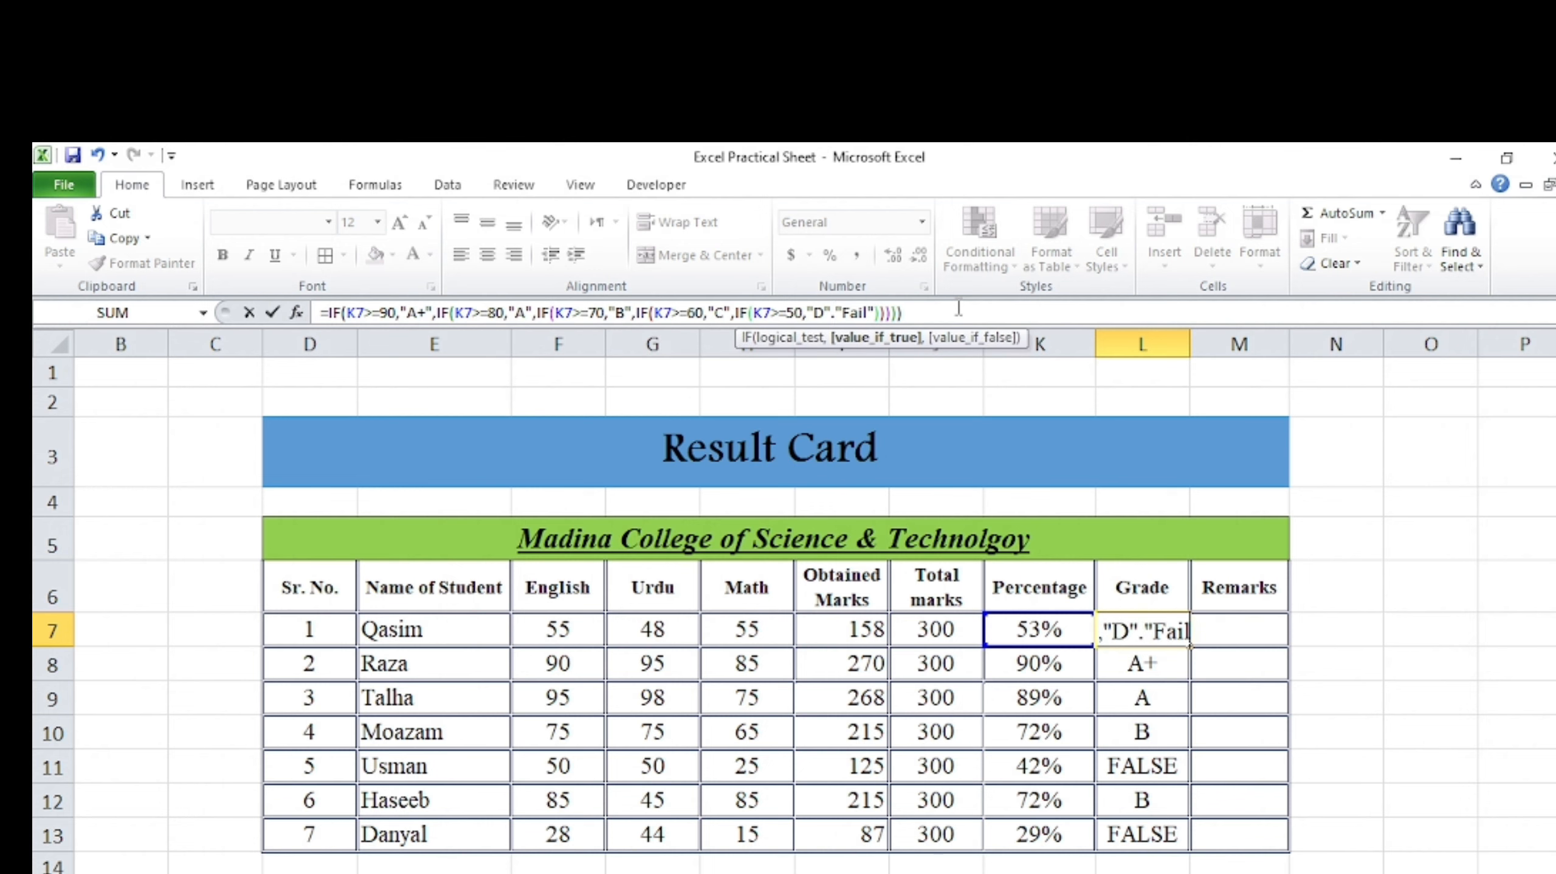
pyautogui.press('BackSpace')
pyautogui.write(',')
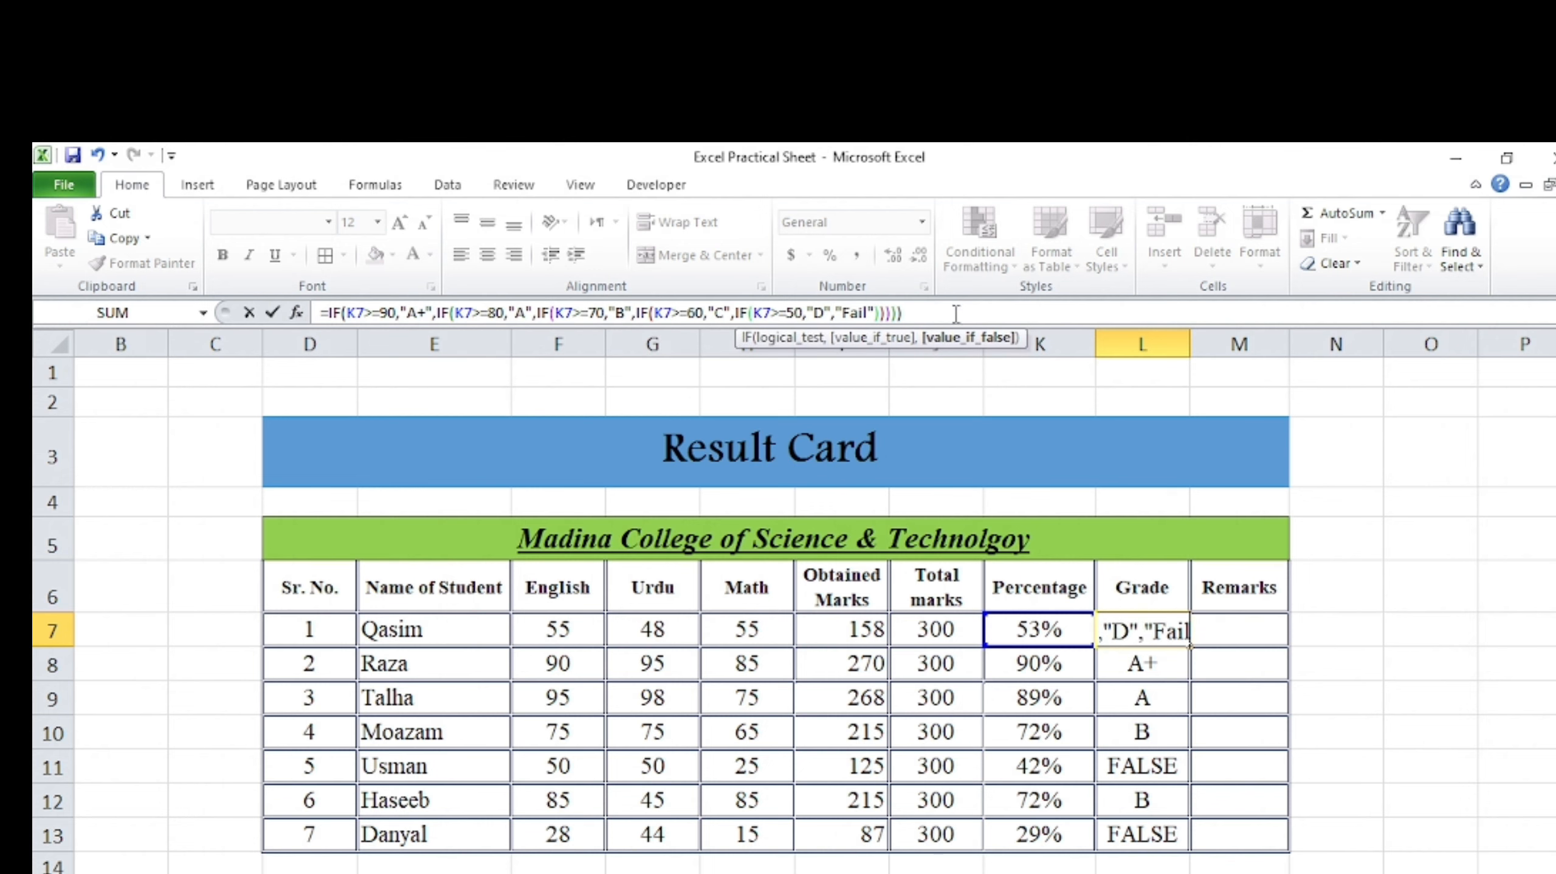
pyautogui.press('Return')
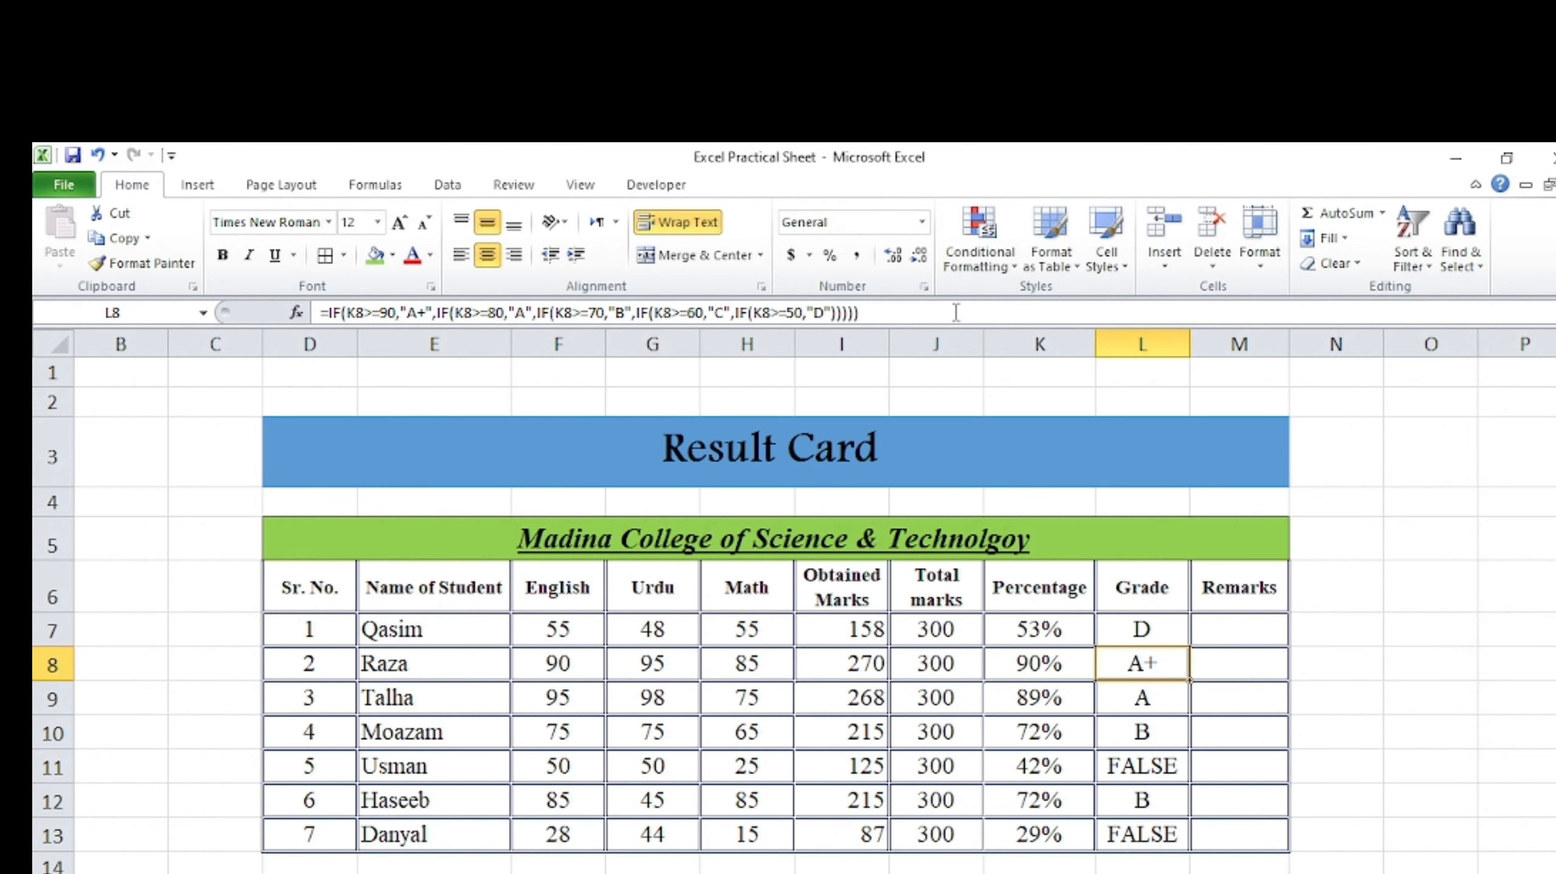
# Step: Fill the corrected grade formula from L7 down to L13
pyautogui.click(1065, 629)
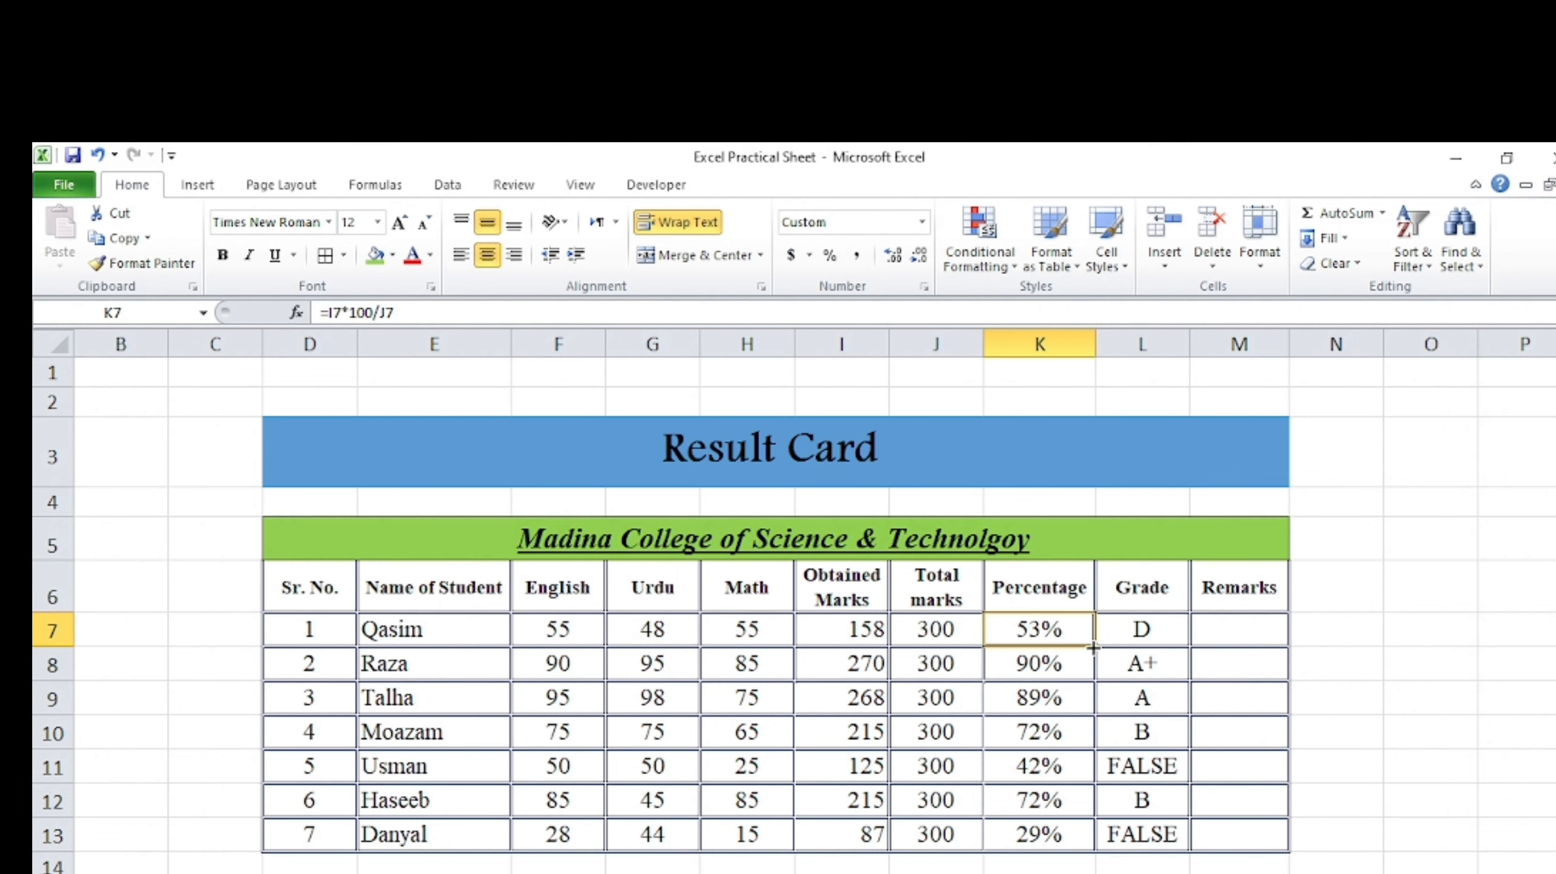
pyautogui.click(1143, 628)
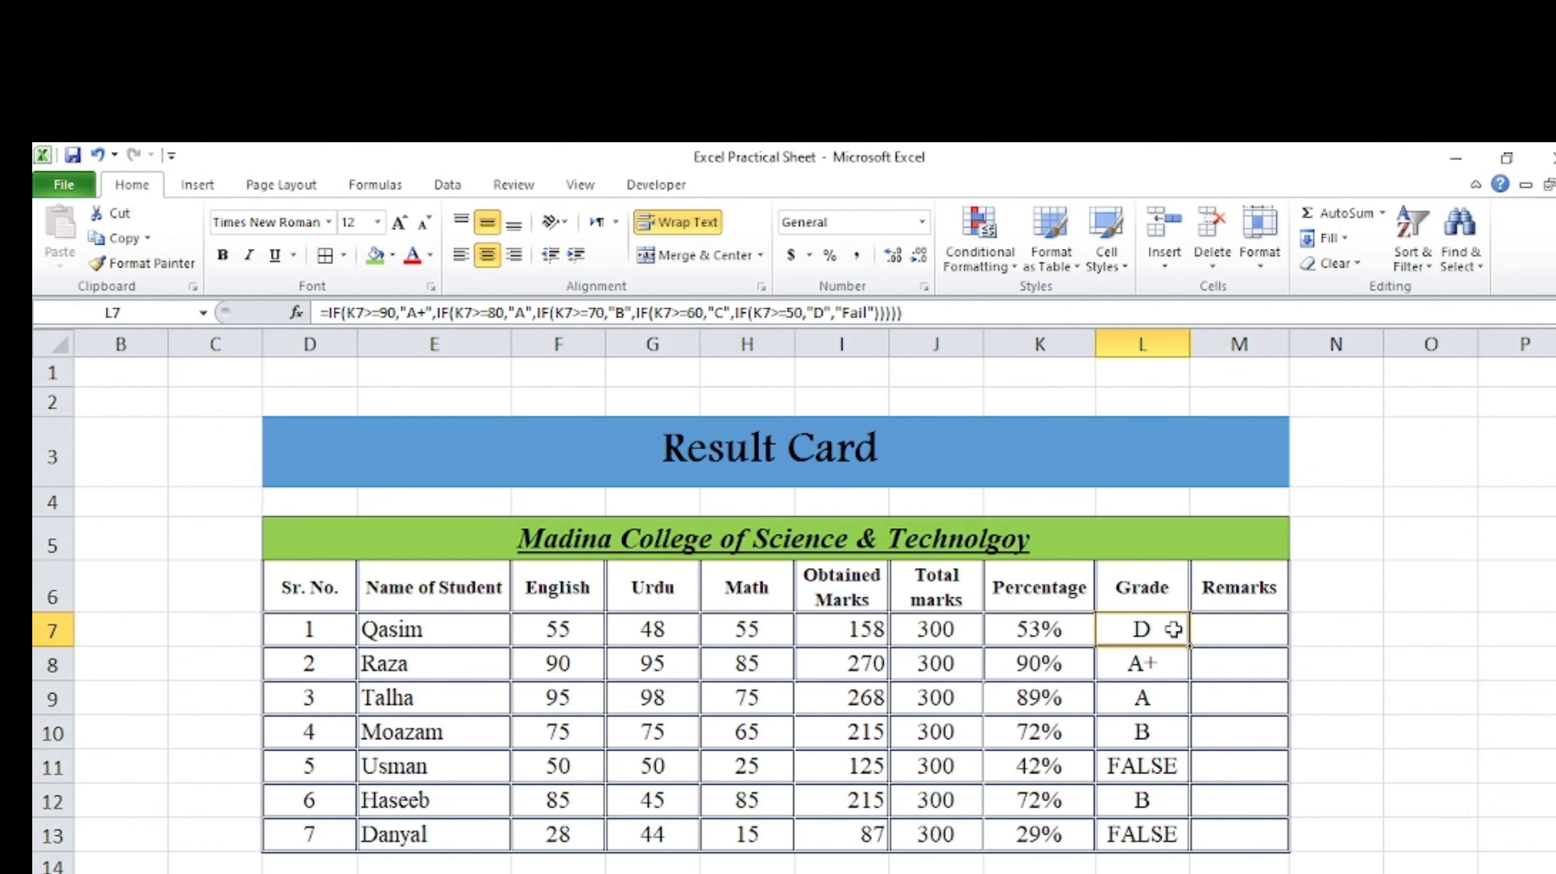
pyautogui.moveTo(1189, 646); pyautogui.dragTo(1165, 841)
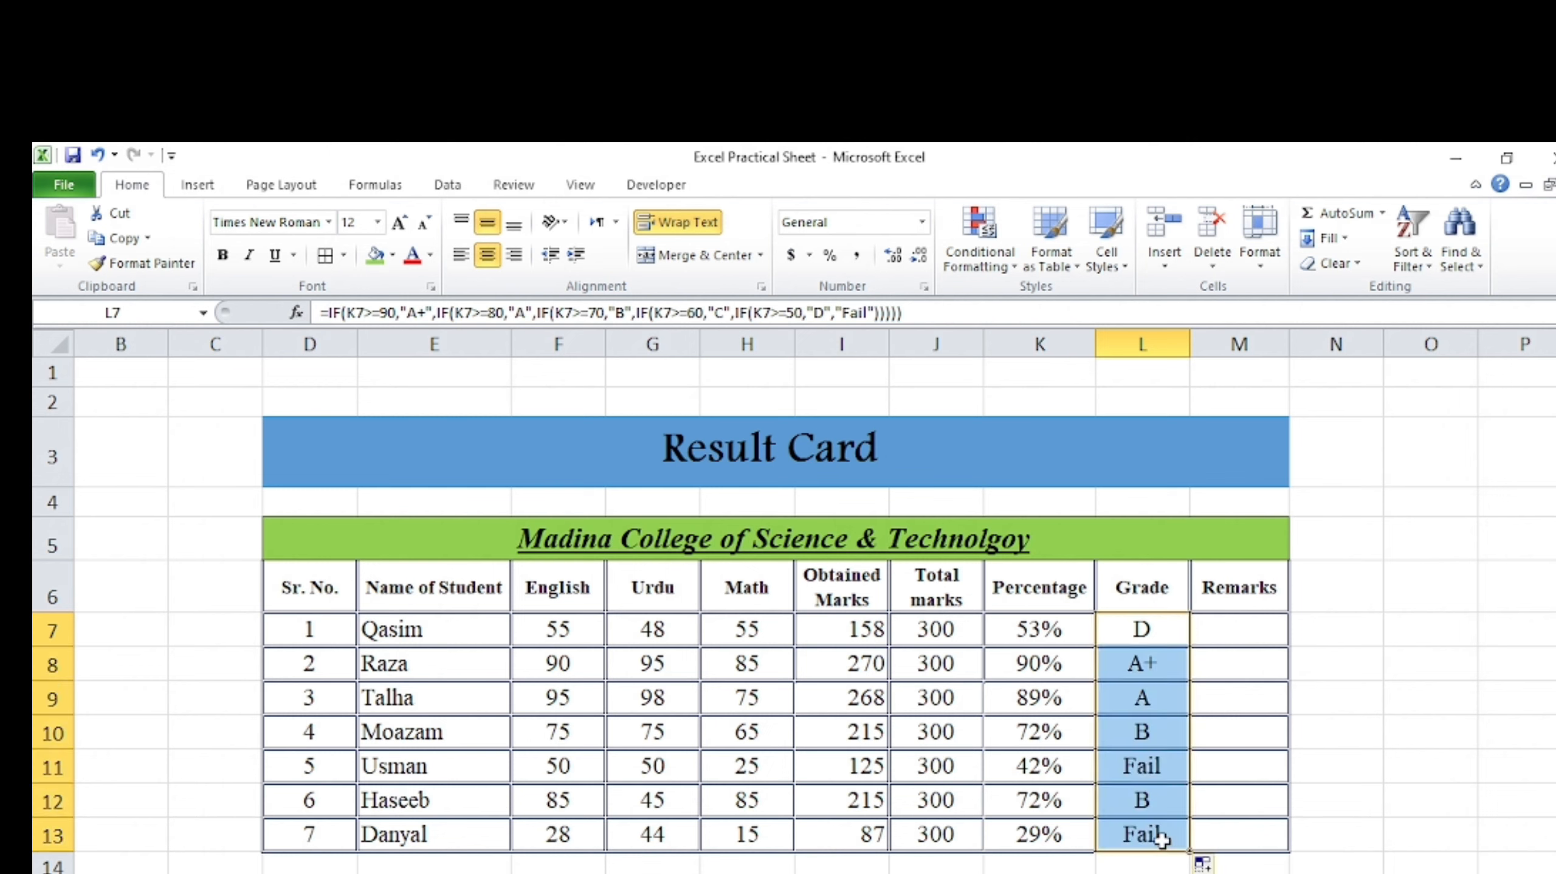
pyautogui.click(1373, 770)
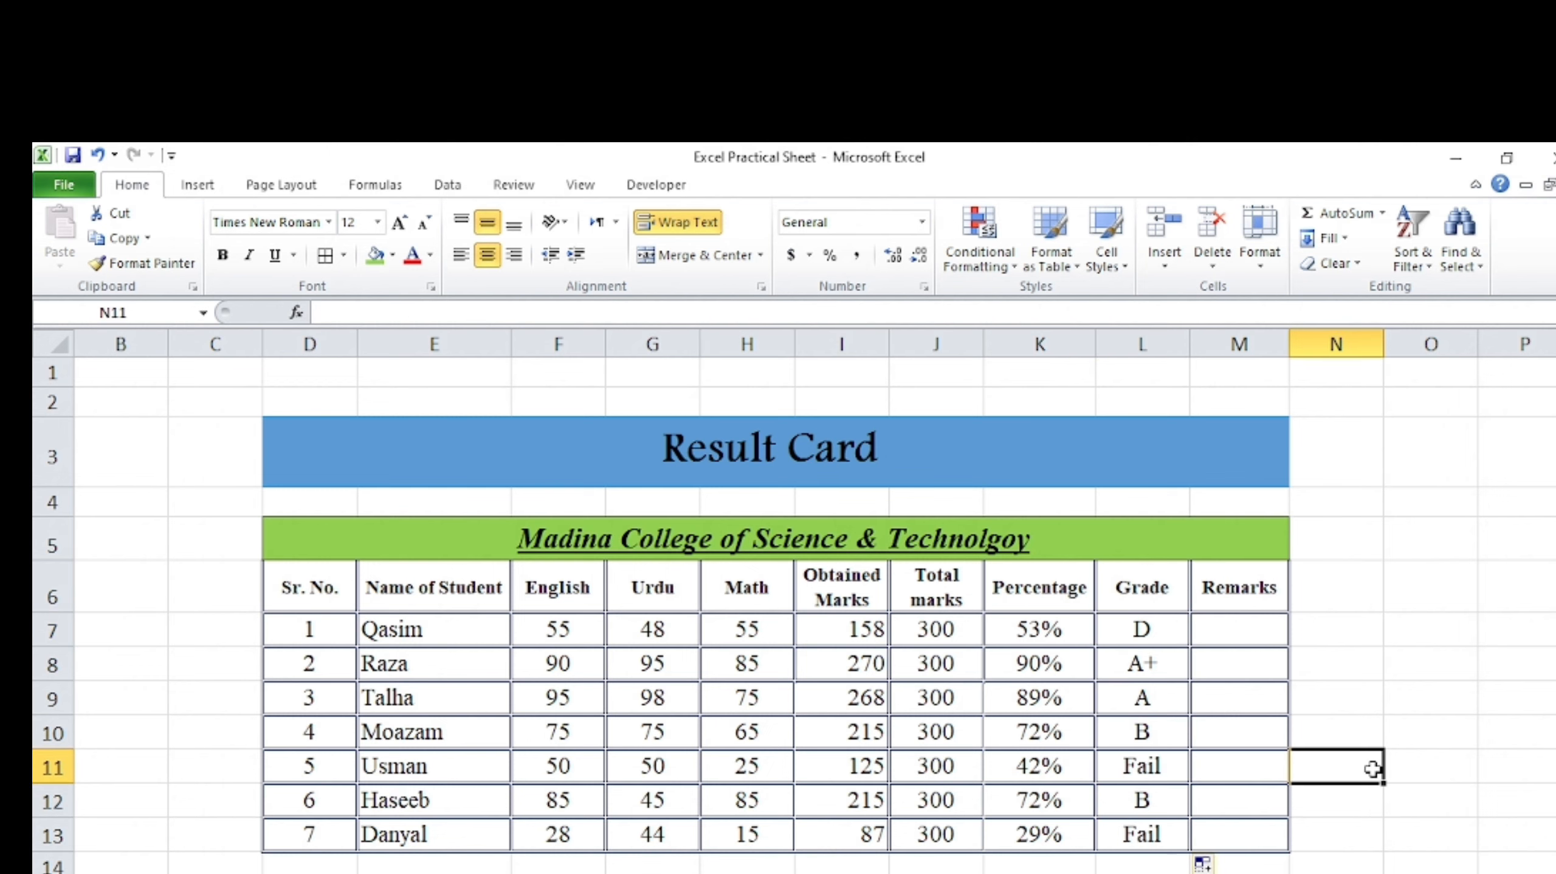
# Step: Compare the percentages and grades in rows 11 and 13, and inspect the "Fail" argument in the L13 formula
pyautogui.click(1062, 769)
pyautogui.click(1160, 765)
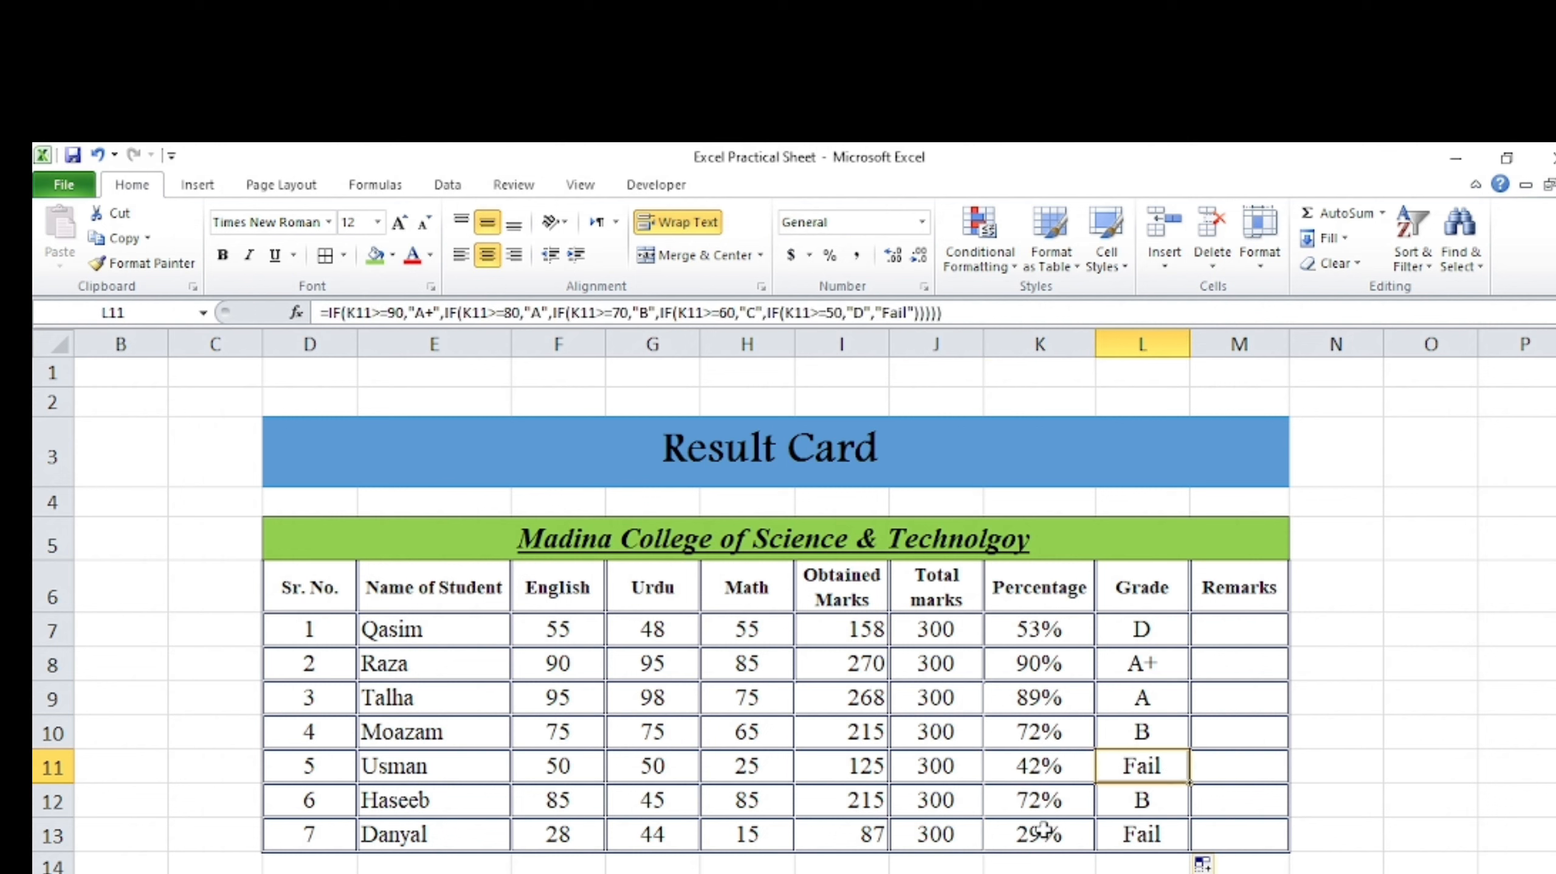
pyautogui.click(1050, 831)
pyautogui.click(1139, 837)
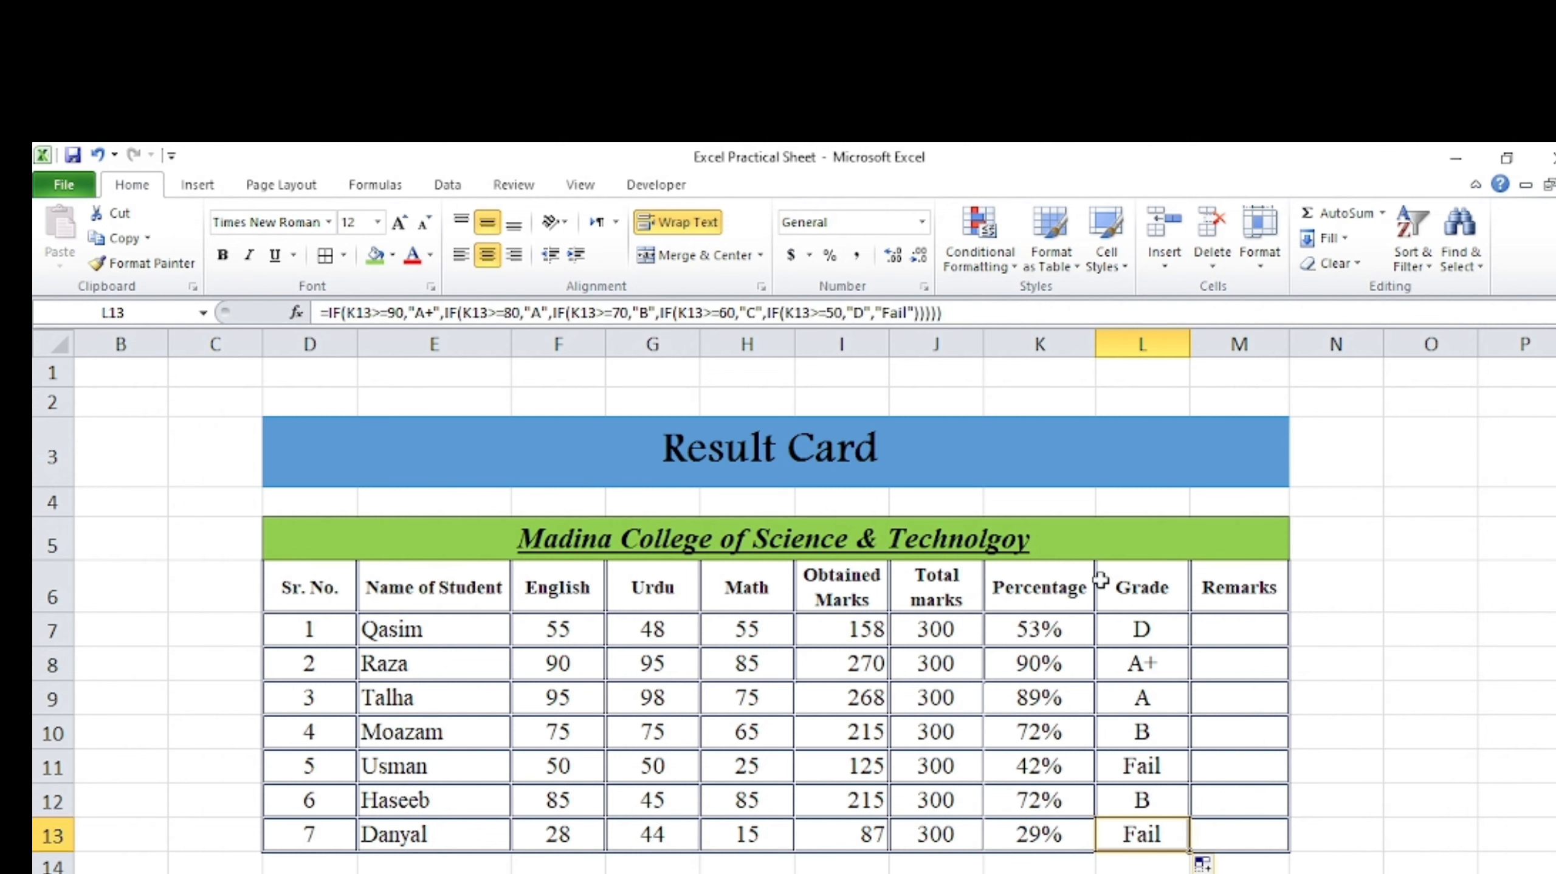
pyautogui.click(885, 314)
pyautogui.moveTo(884, 313); pyautogui.dragTo(915, 314)
pyautogui.click(972, 309)
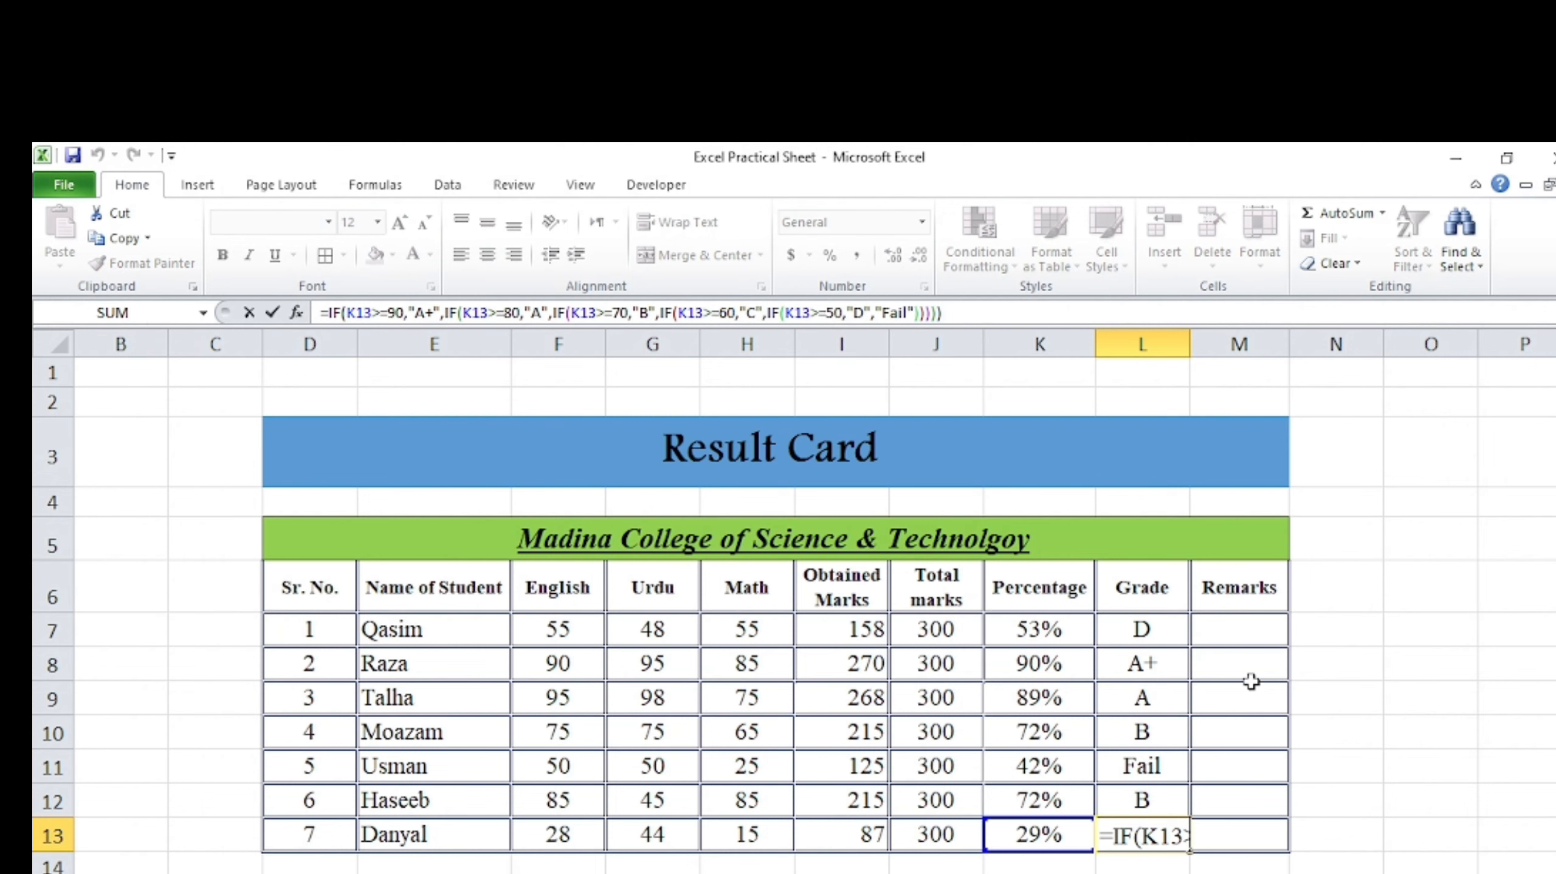
pyautogui.press('Return')
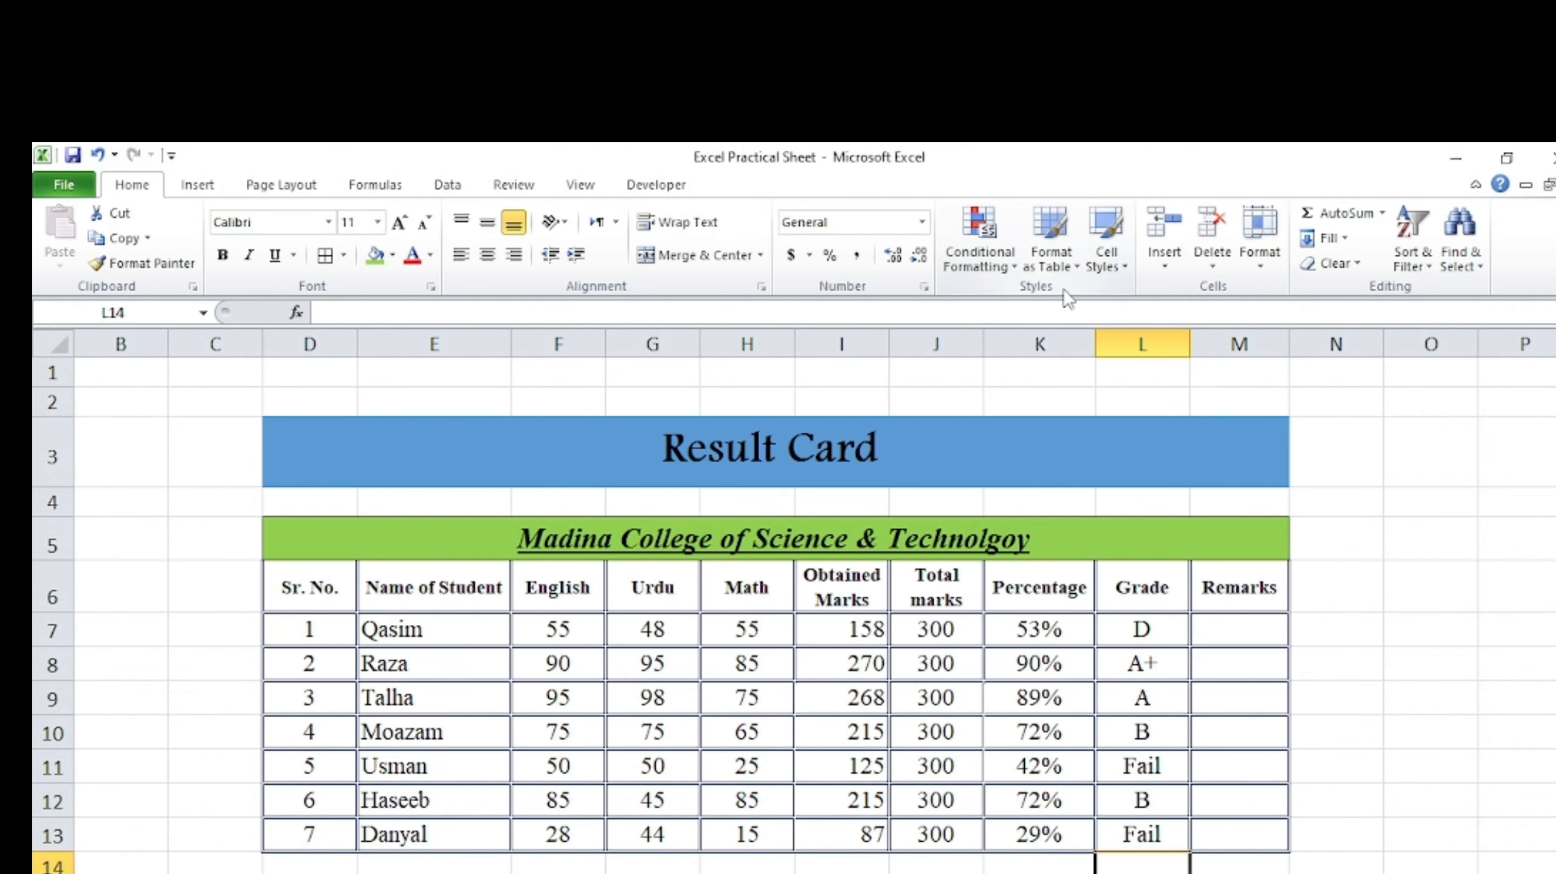
# Step: After checking the remarks instruction in Word, start M7 in Excel with an IF returning "Excelleng" when K7>=90, and open a second IF
pyautogui.click(1392, 627)
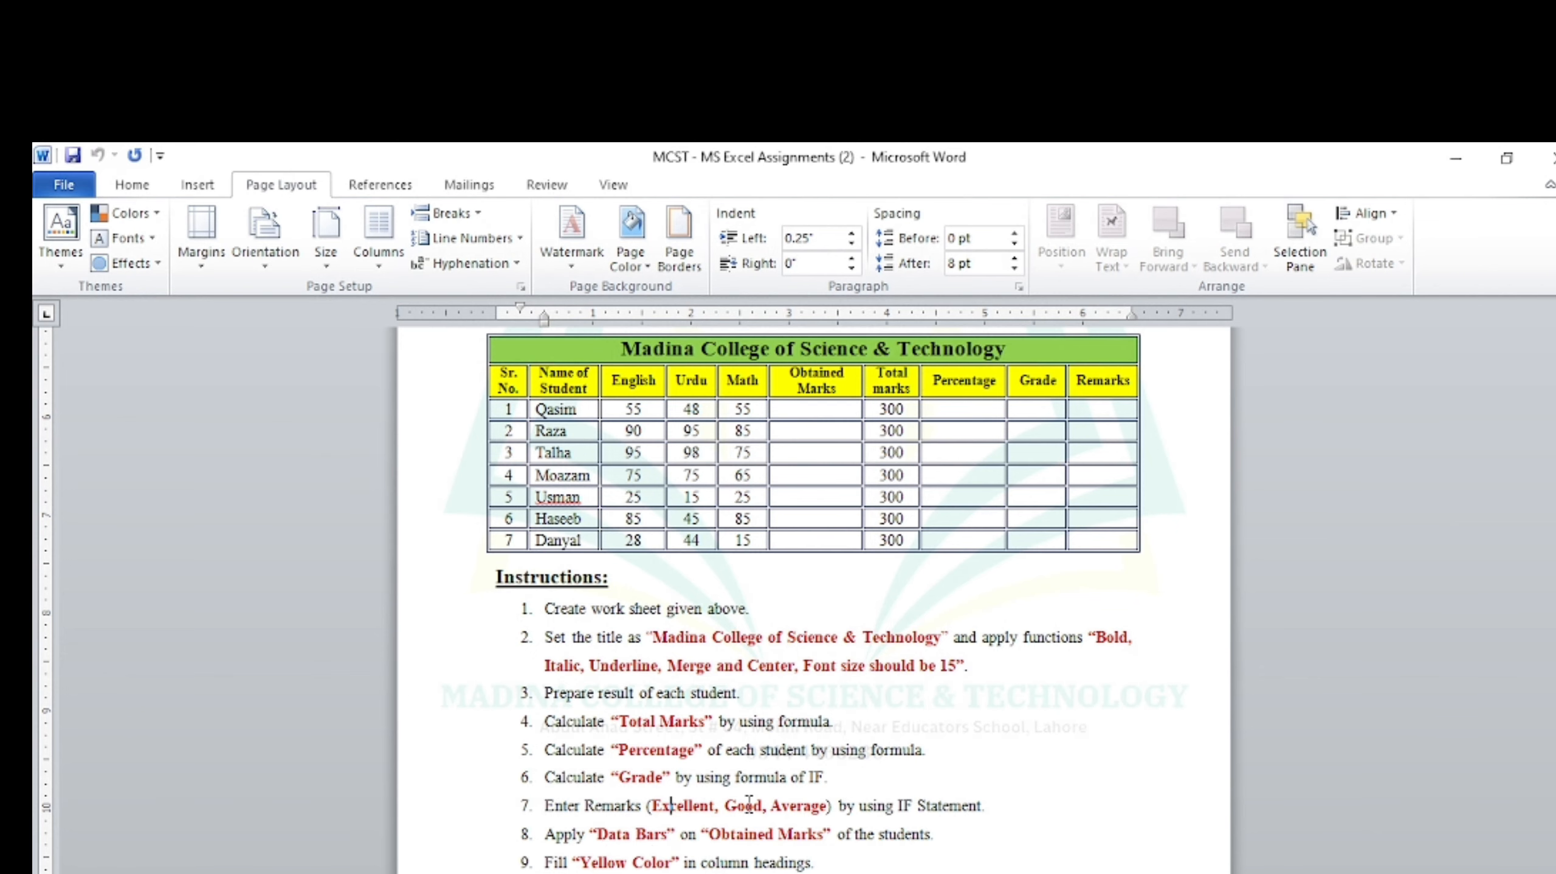
pyautogui.click(1451, 153)
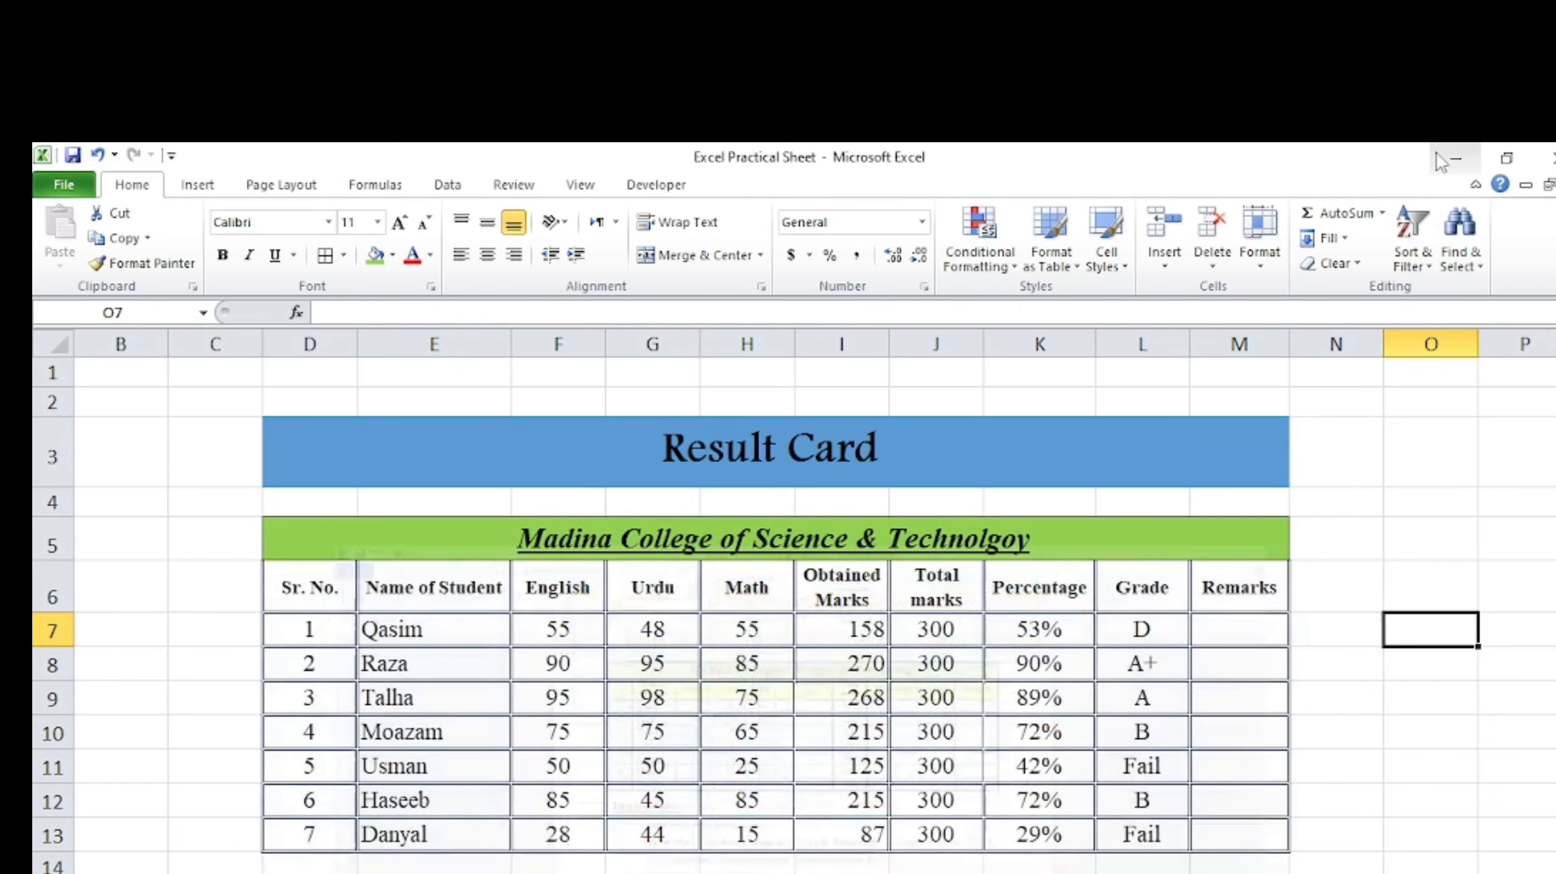
pyautogui.click(1248, 634)
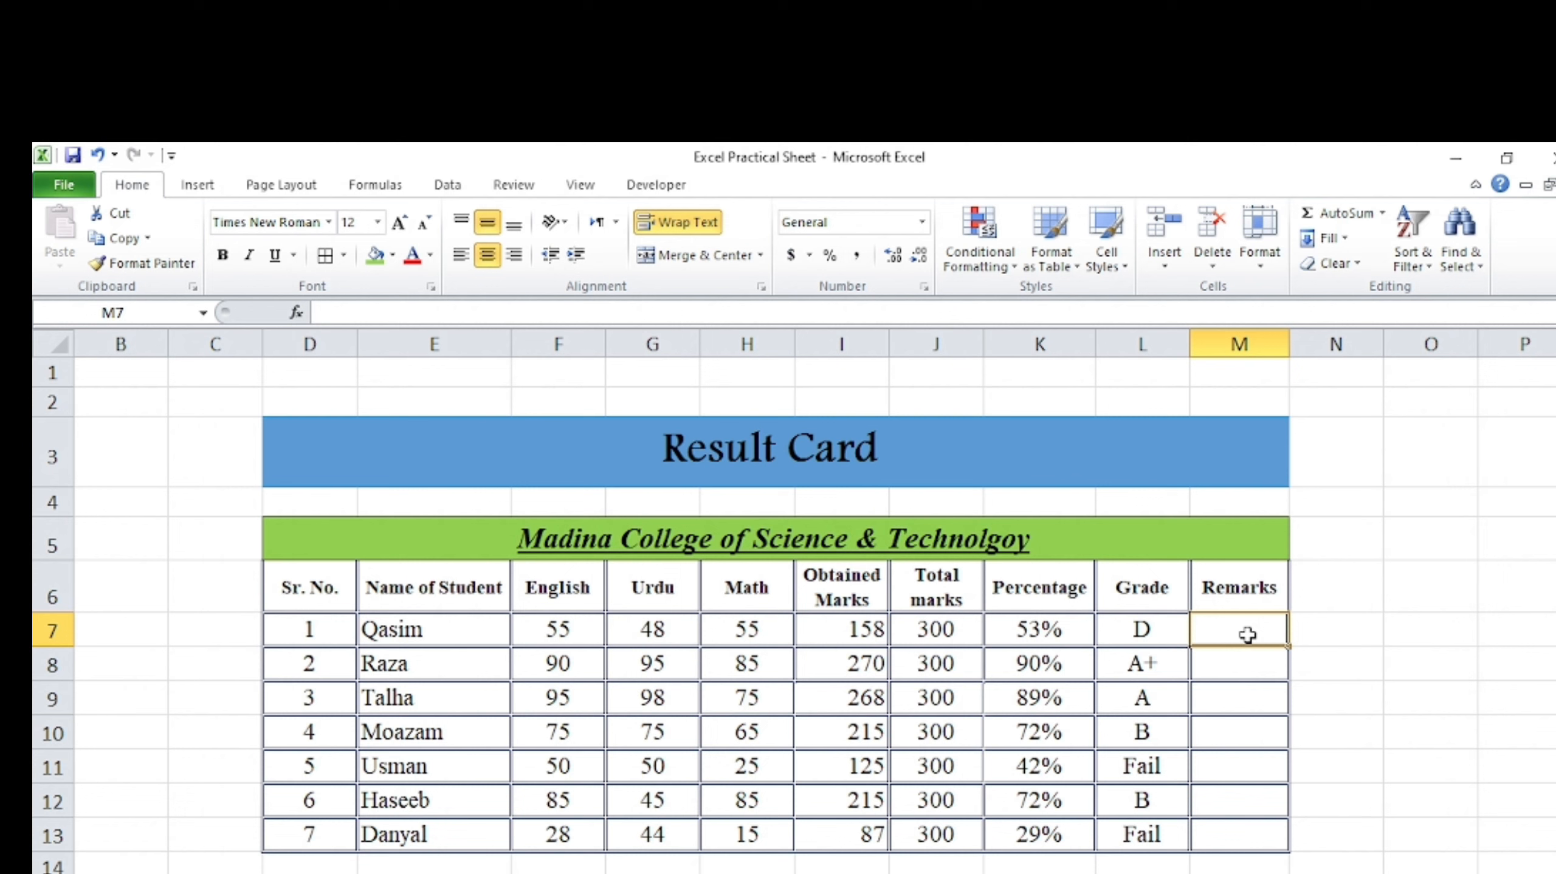
pyautogui.write('=if(')
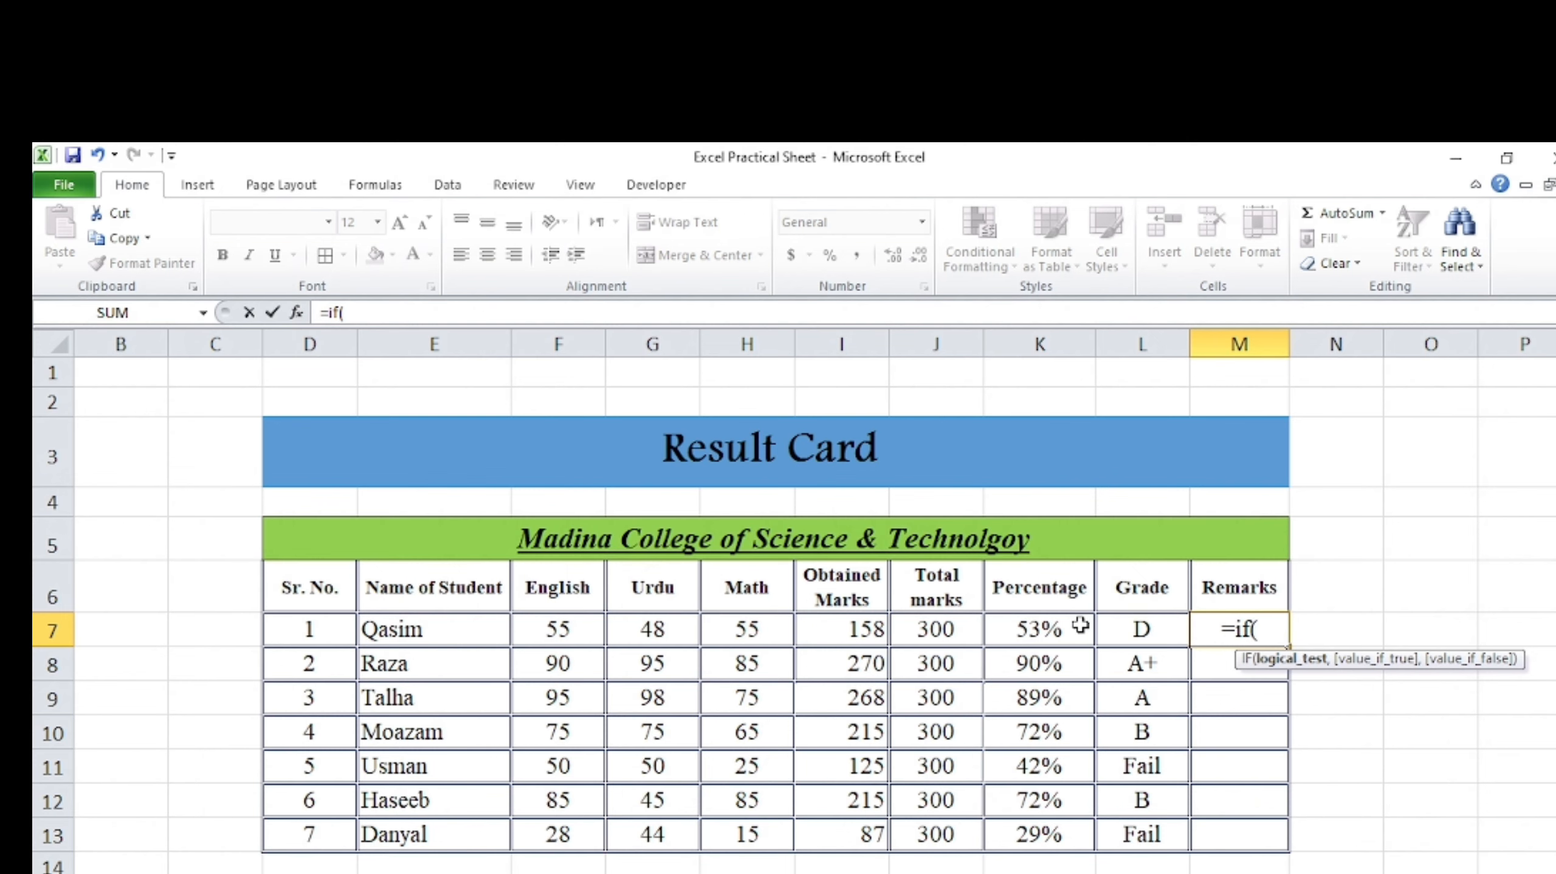
pyautogui.click(1052, 627)
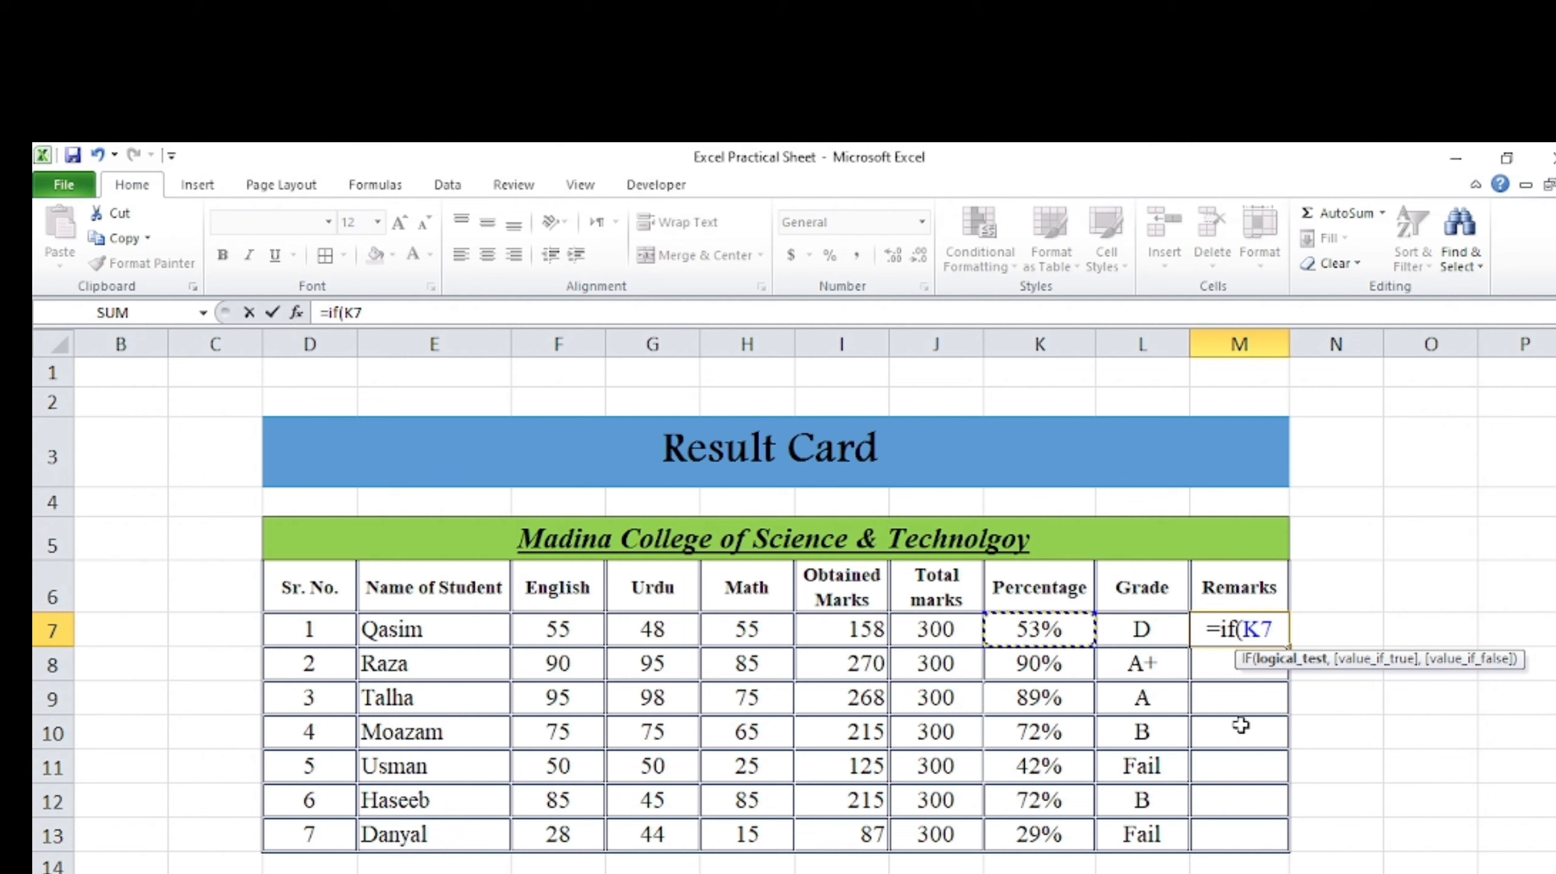
pyautogui.write('>=')
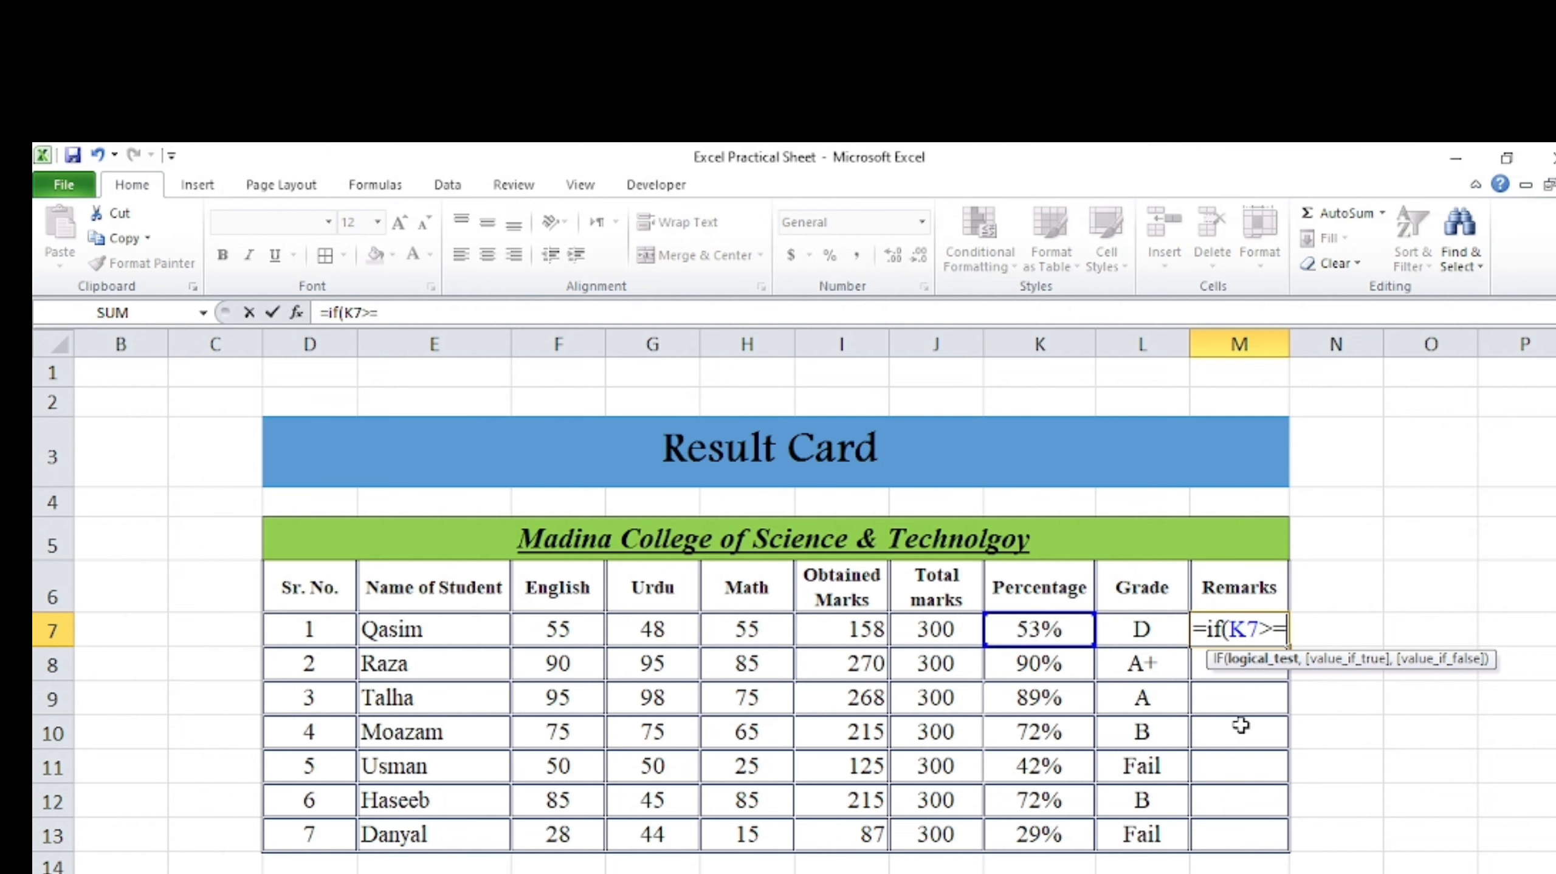
pyautogui.write('90')
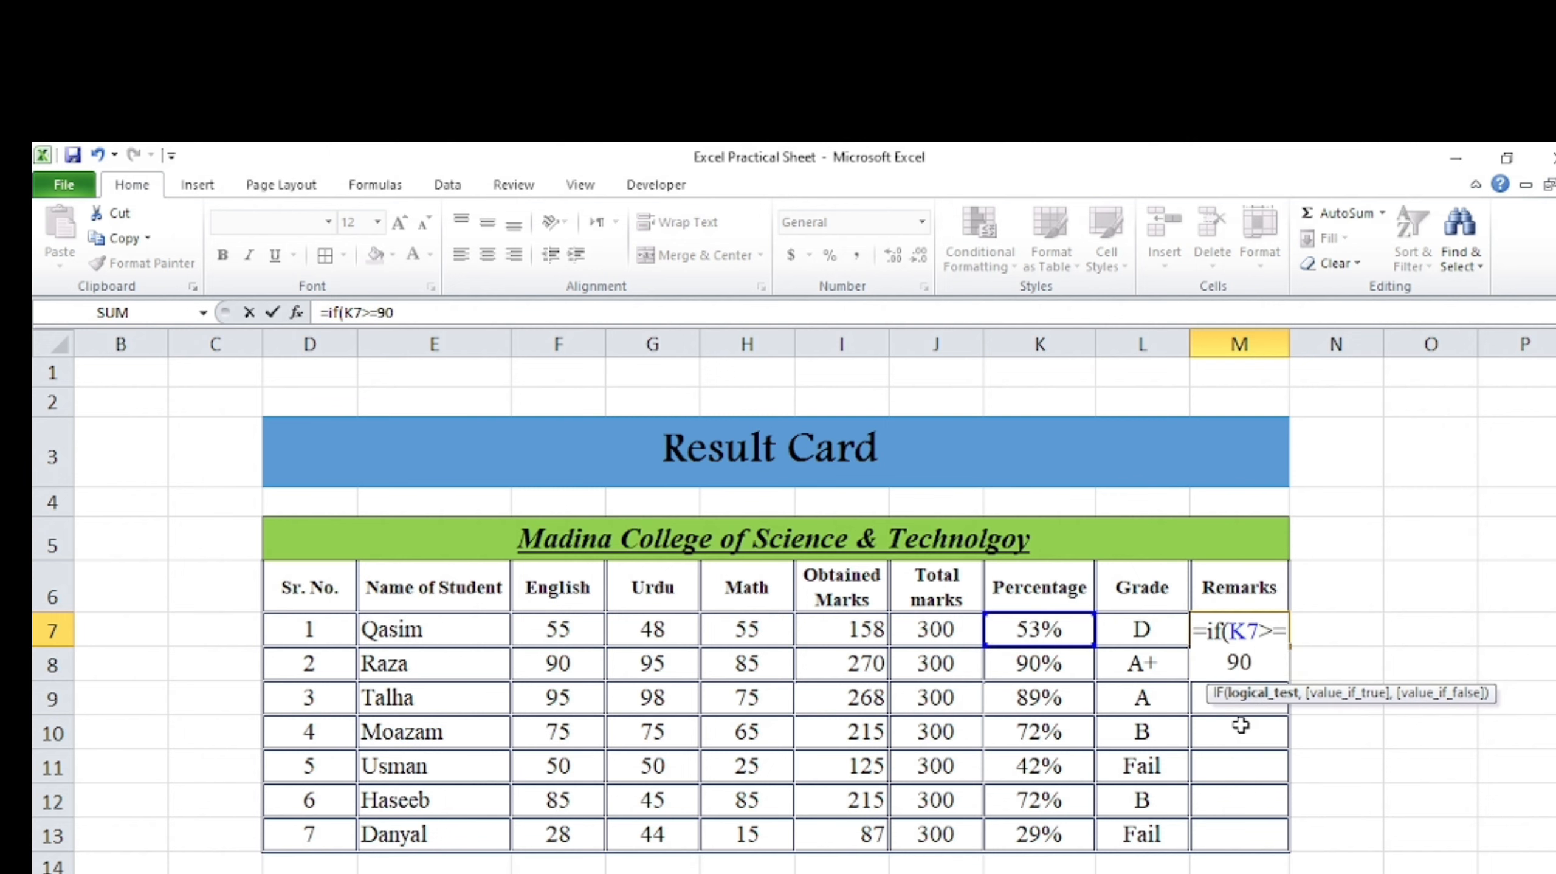
pyautogui.write(',"')
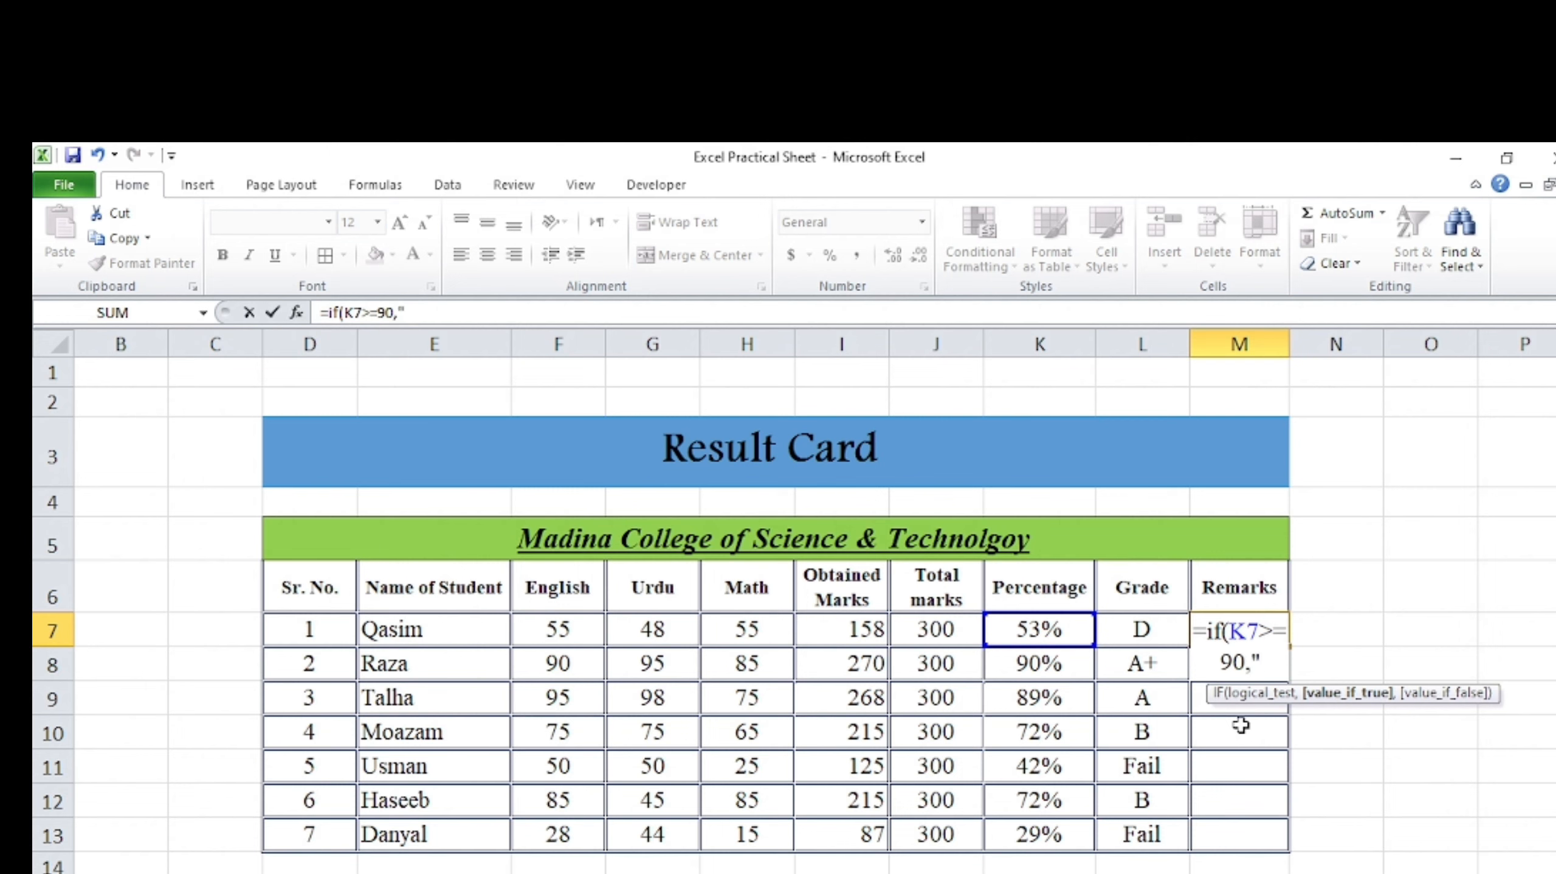
pyautogui.write('Excellen')
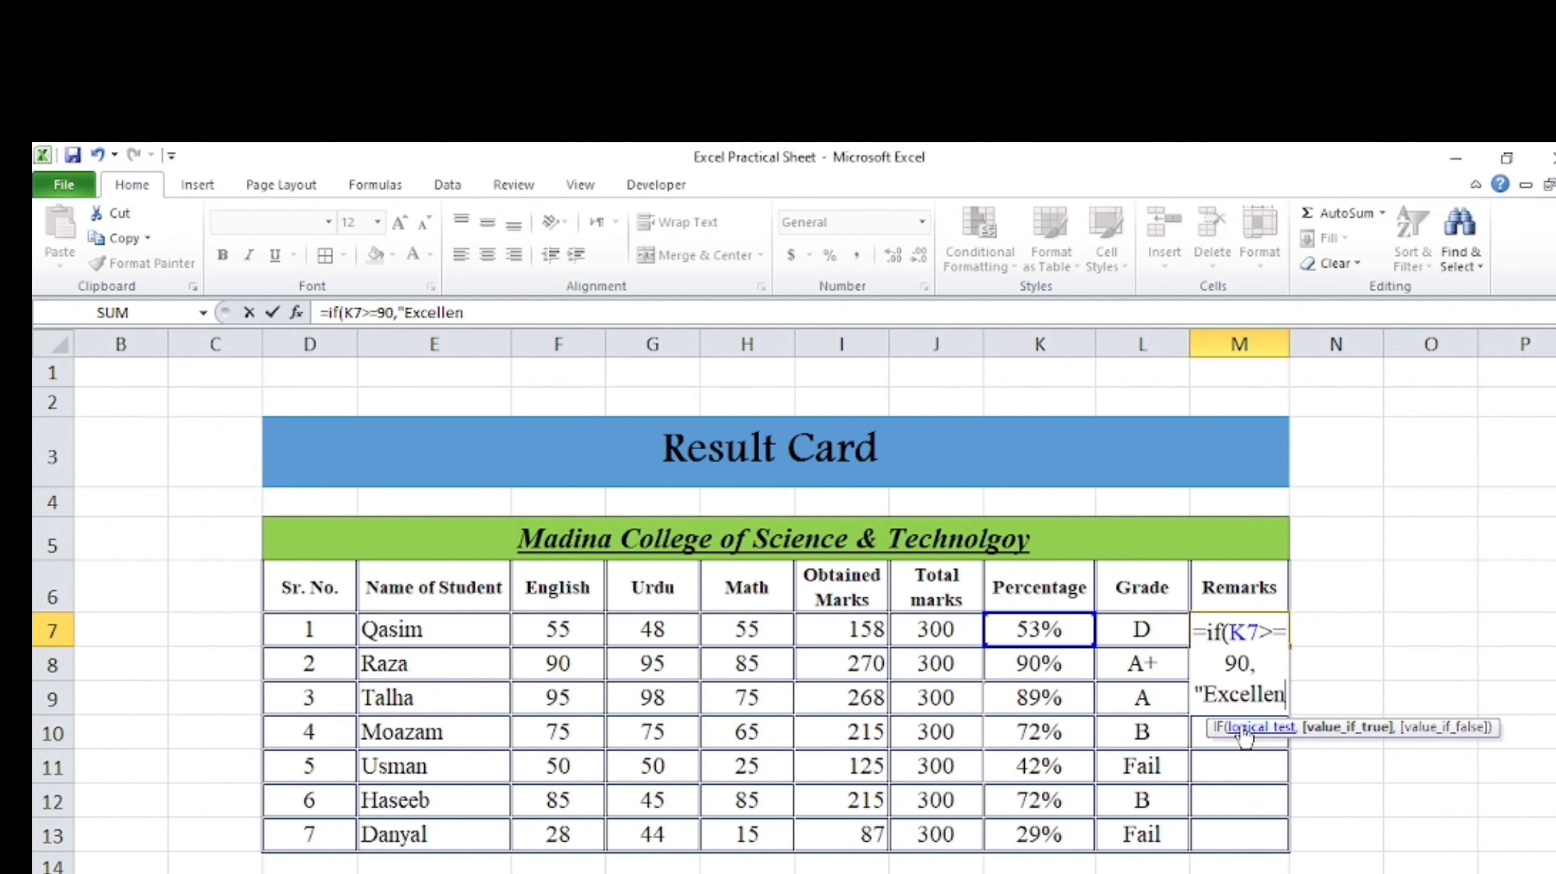
pyautogui.write('g",if')
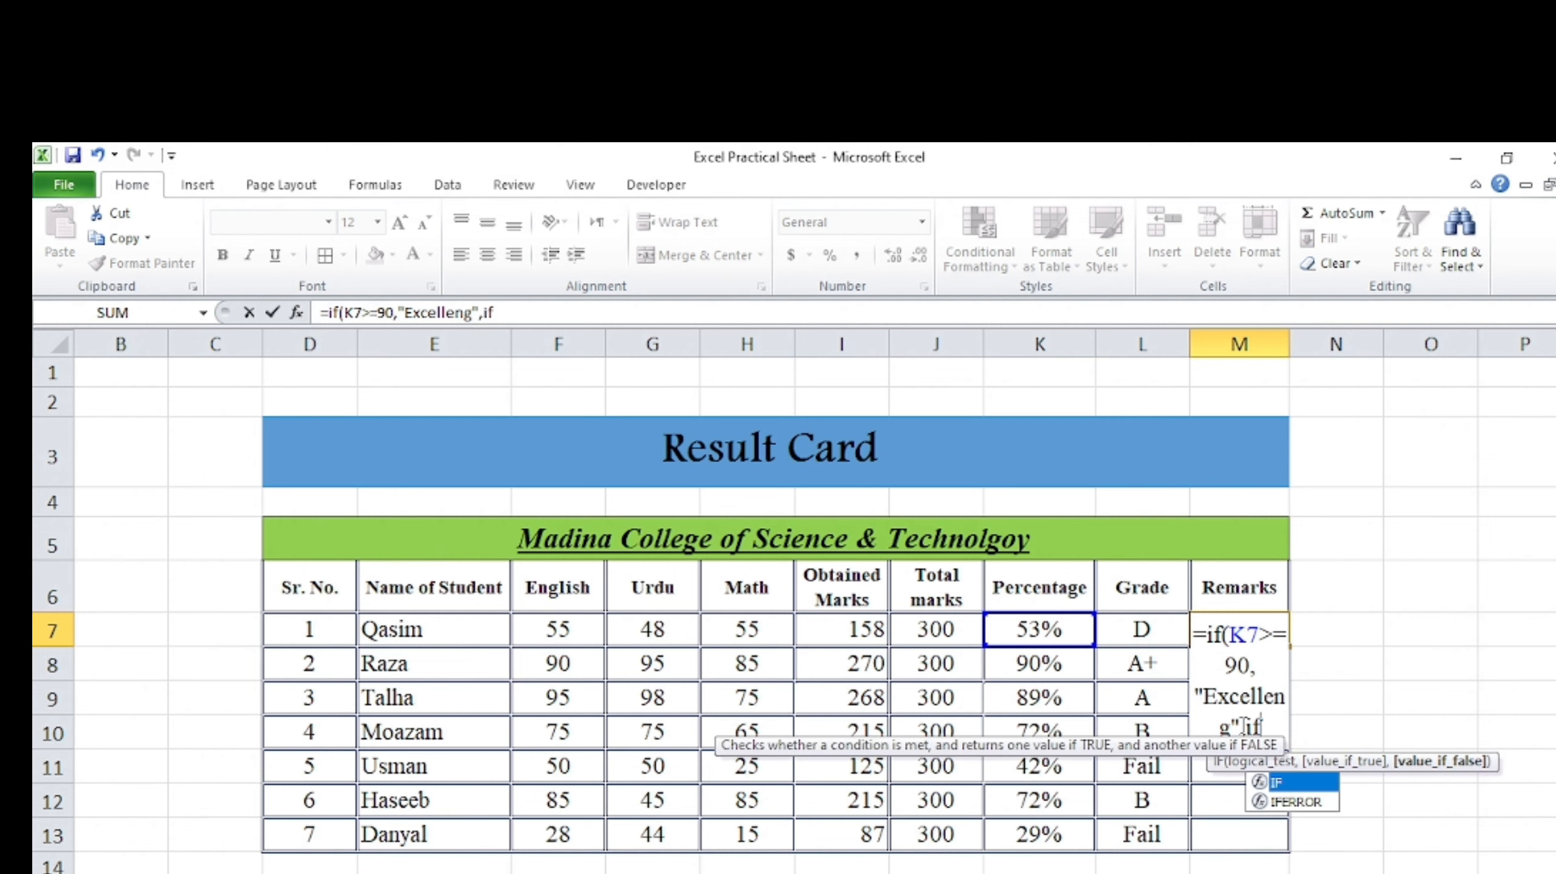
pyautogui.write('(')
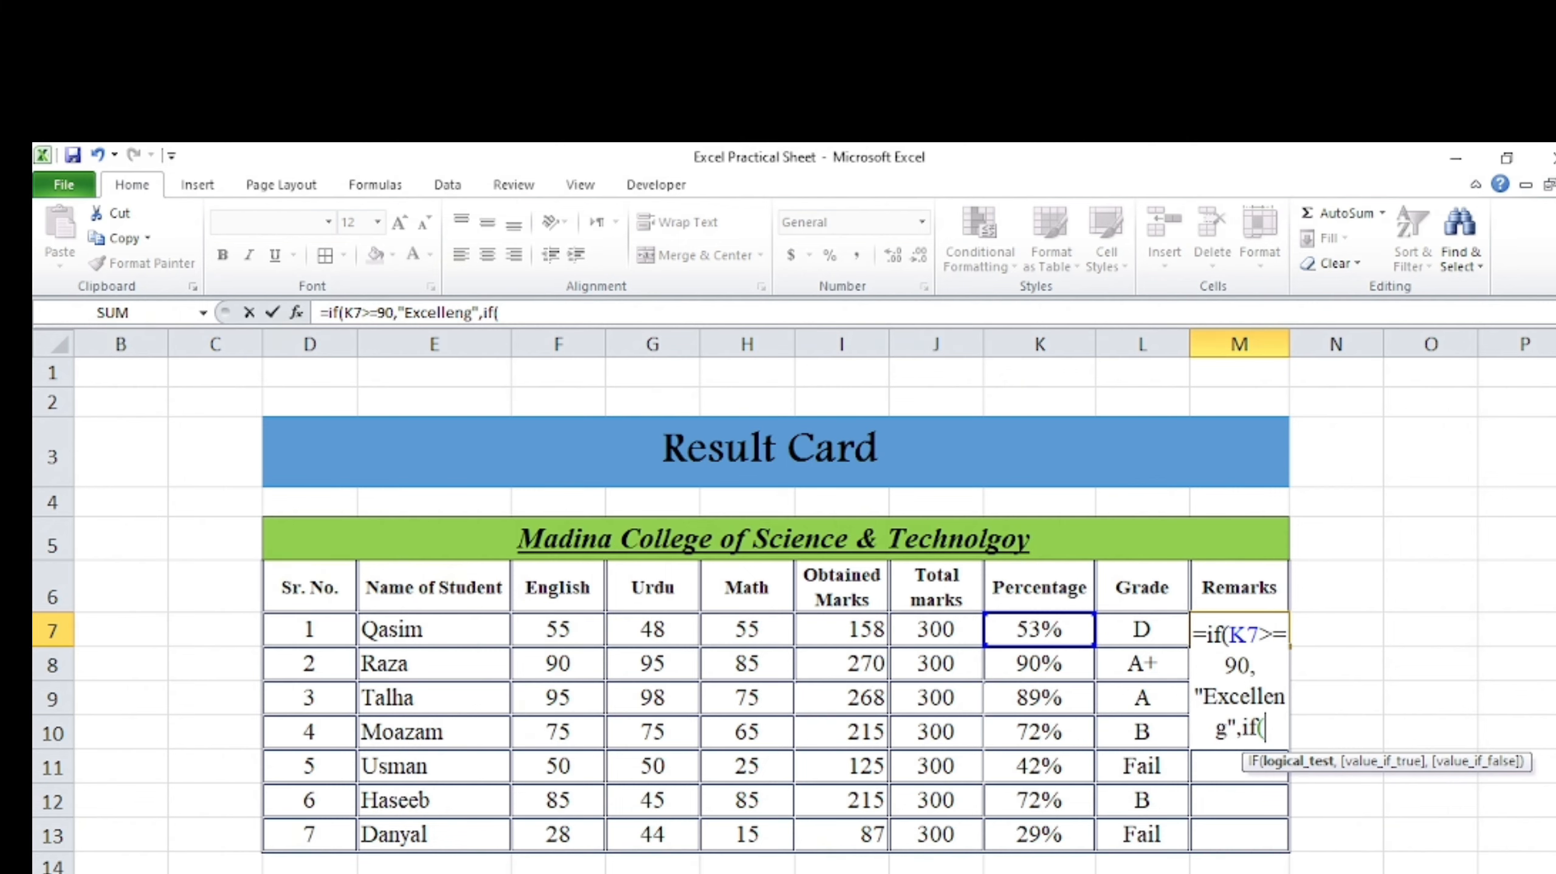
# Step: Set the second IF in the M7 formula to return "Good" when K7>=80, and open a third IF
pyautogui.click(1023, 627)
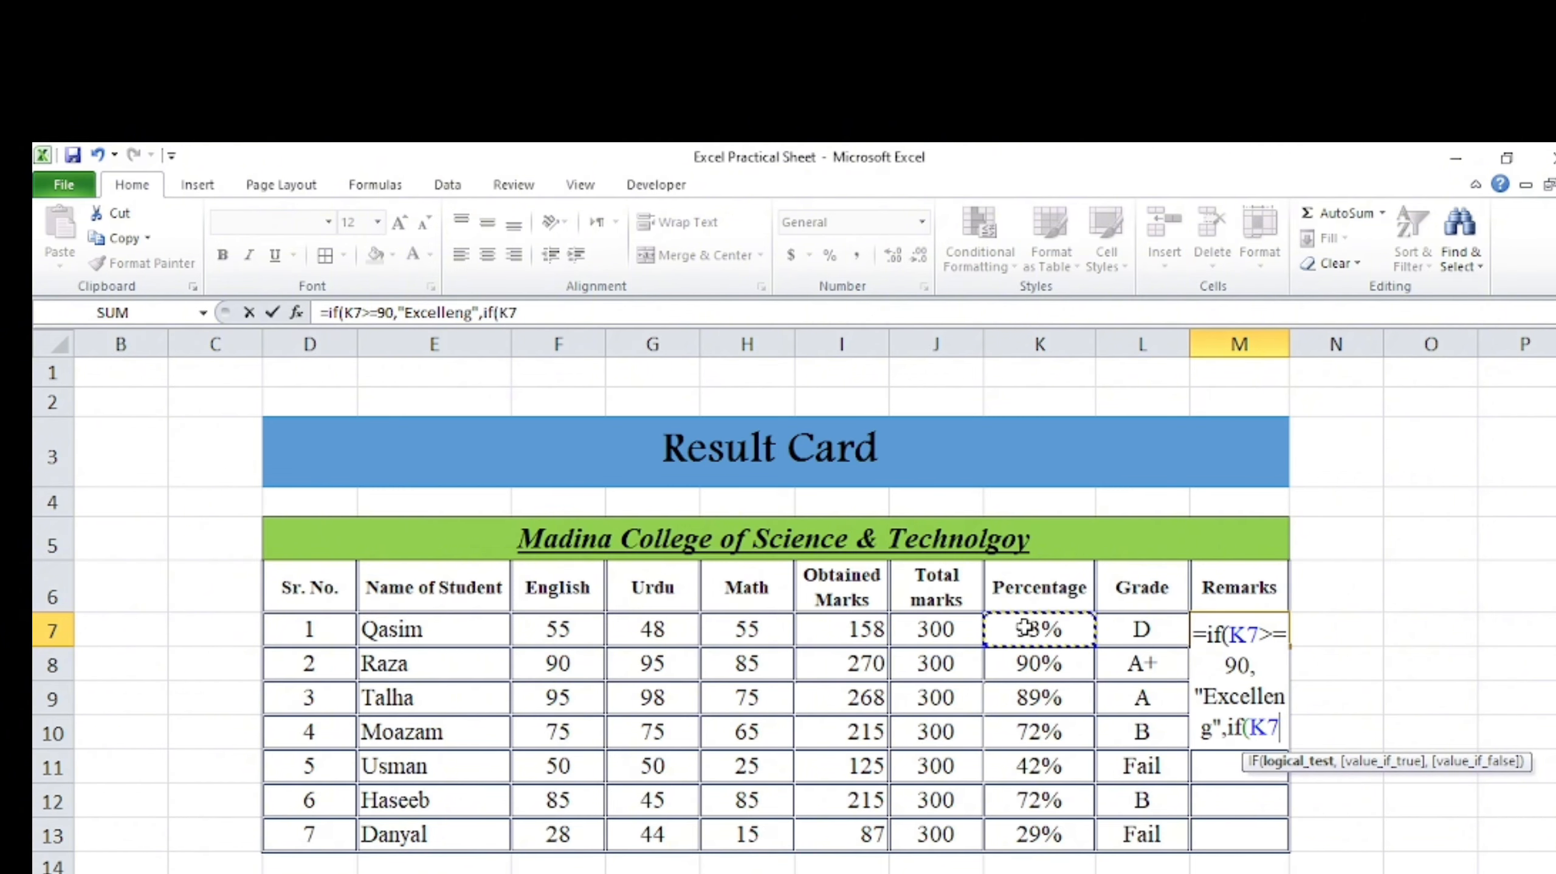
pyautogui.write('>=')
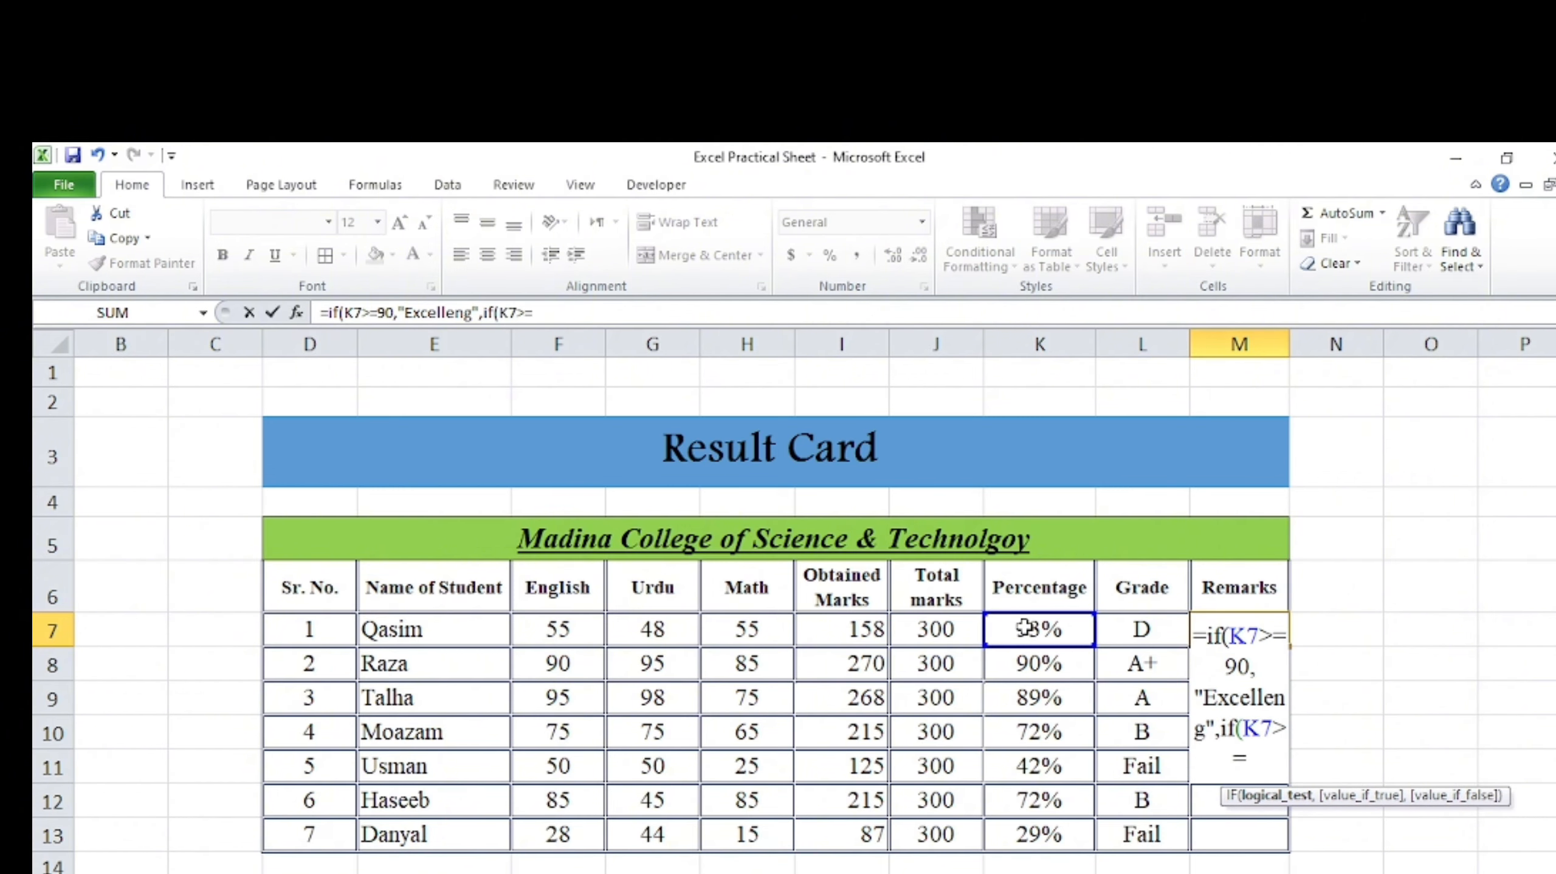
pyautogui.write('80,')
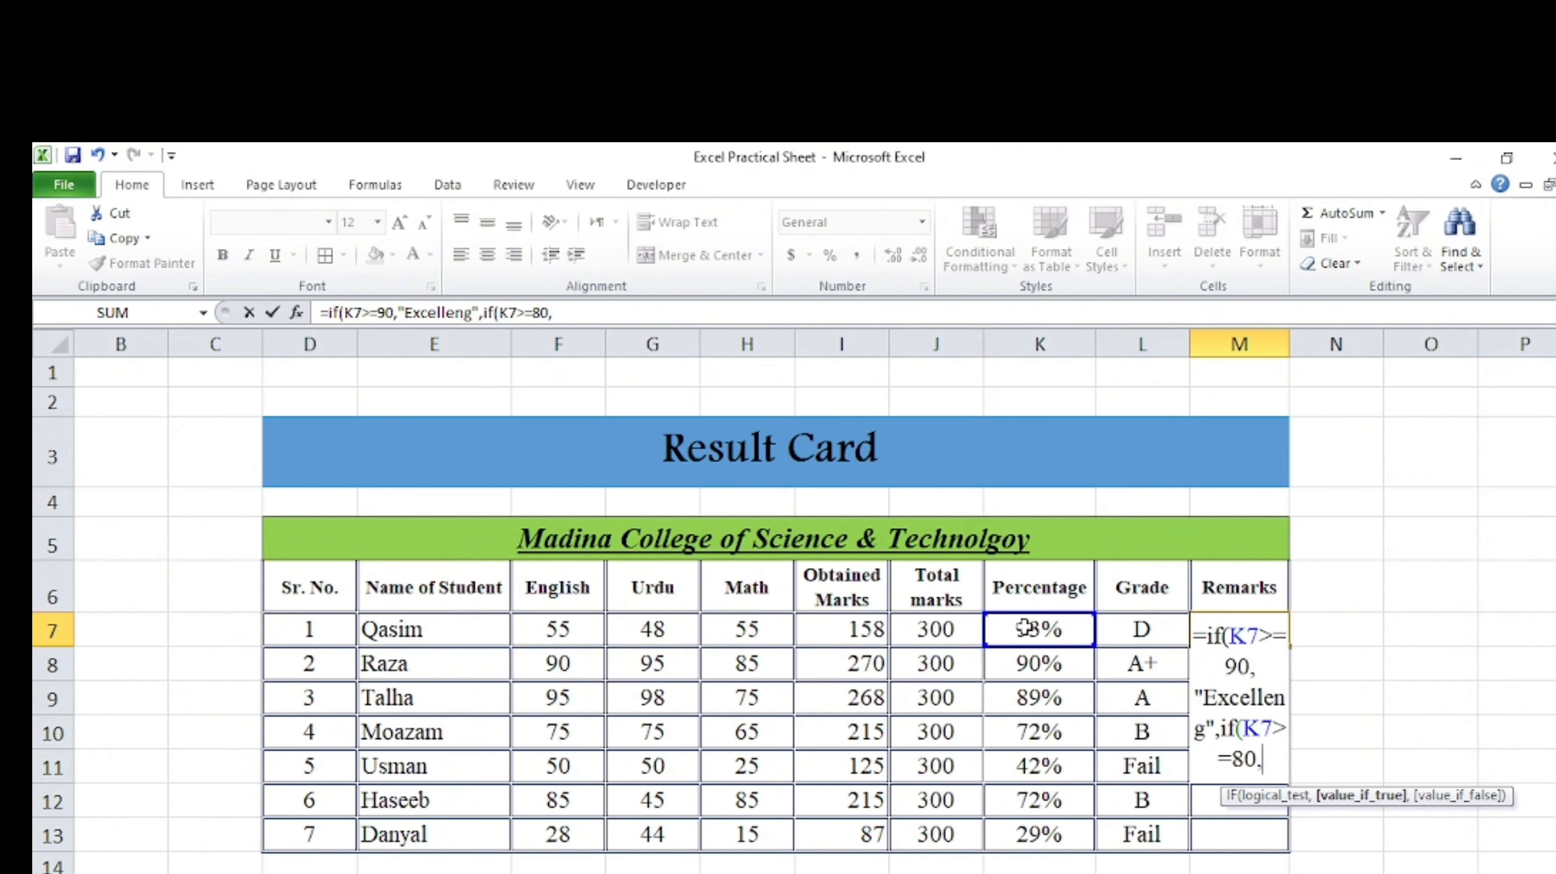
pyautogui.write('"Good",')
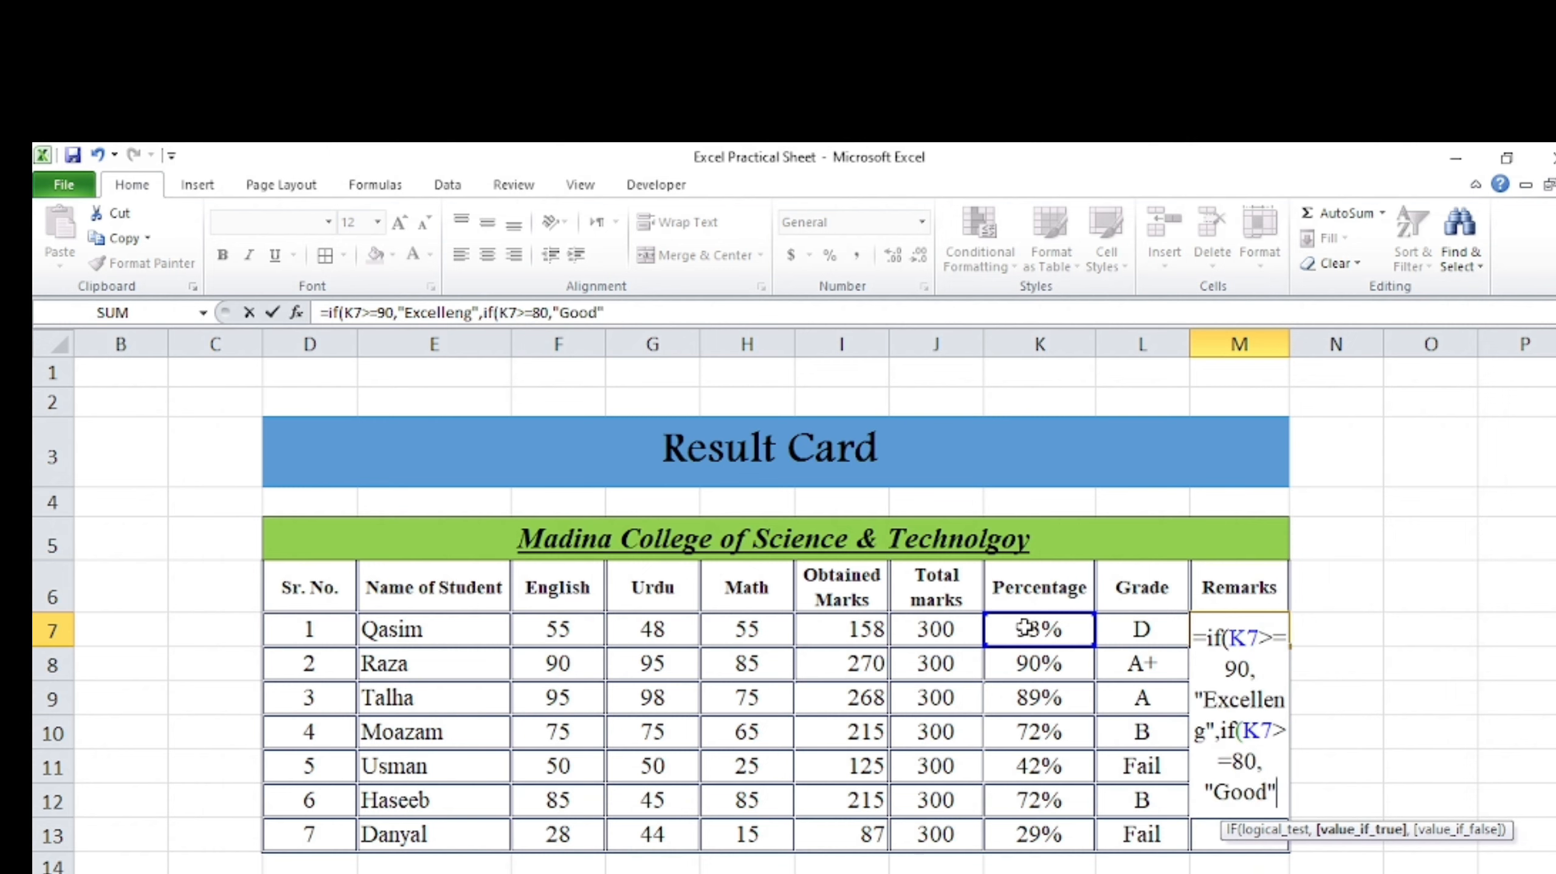
pyautogui.write('if(')
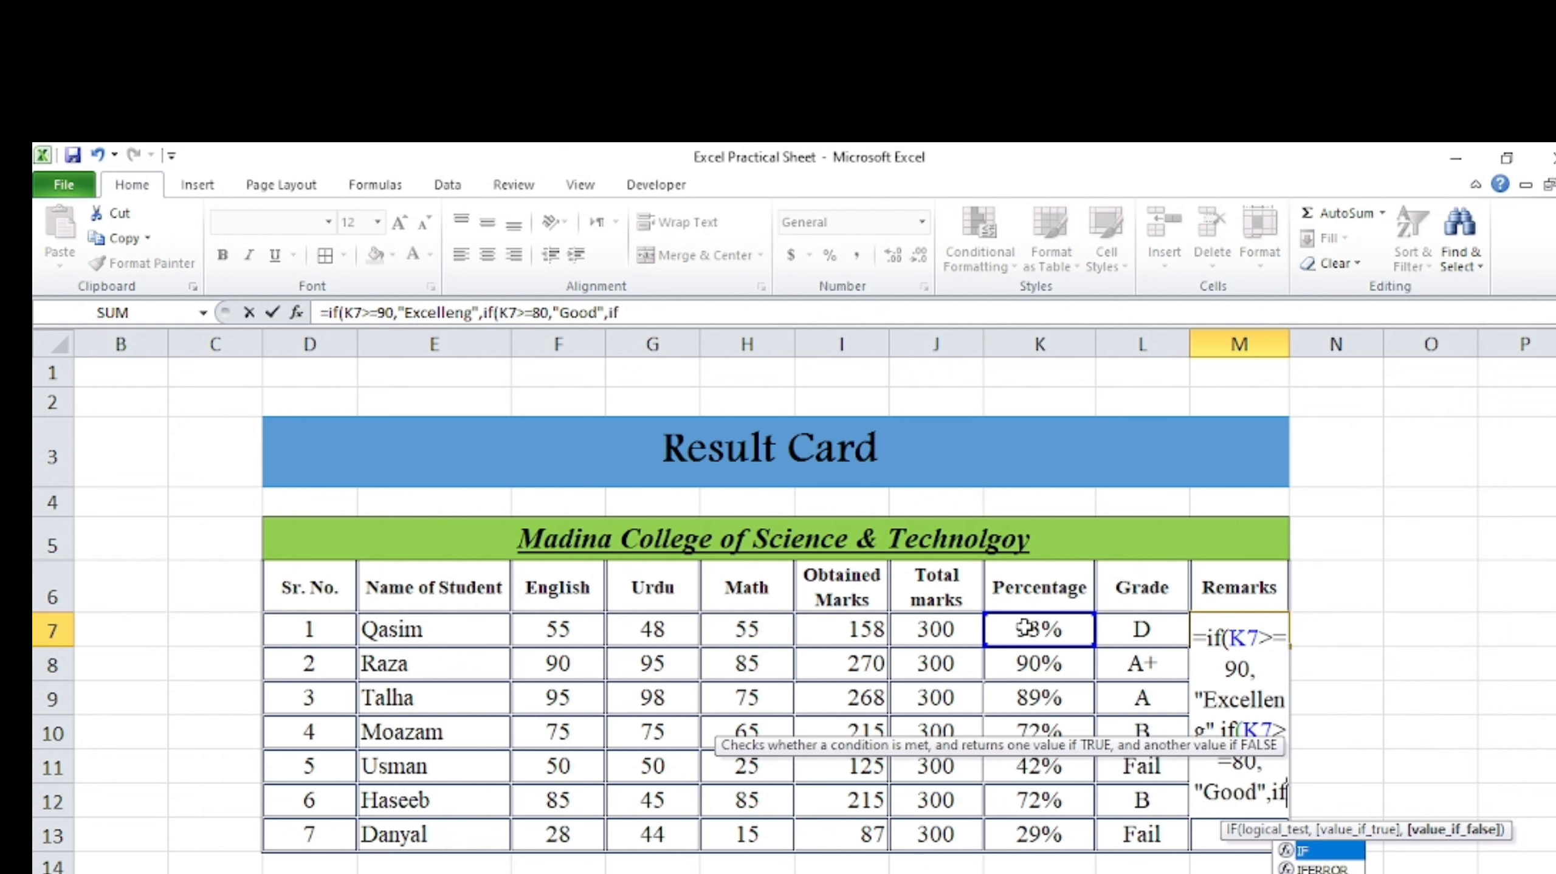
# Step: Set the third IF in M7 to return "Average" when K7>=70, close all the parentheses and enter the formula
pyautogui.click(1041, 628)
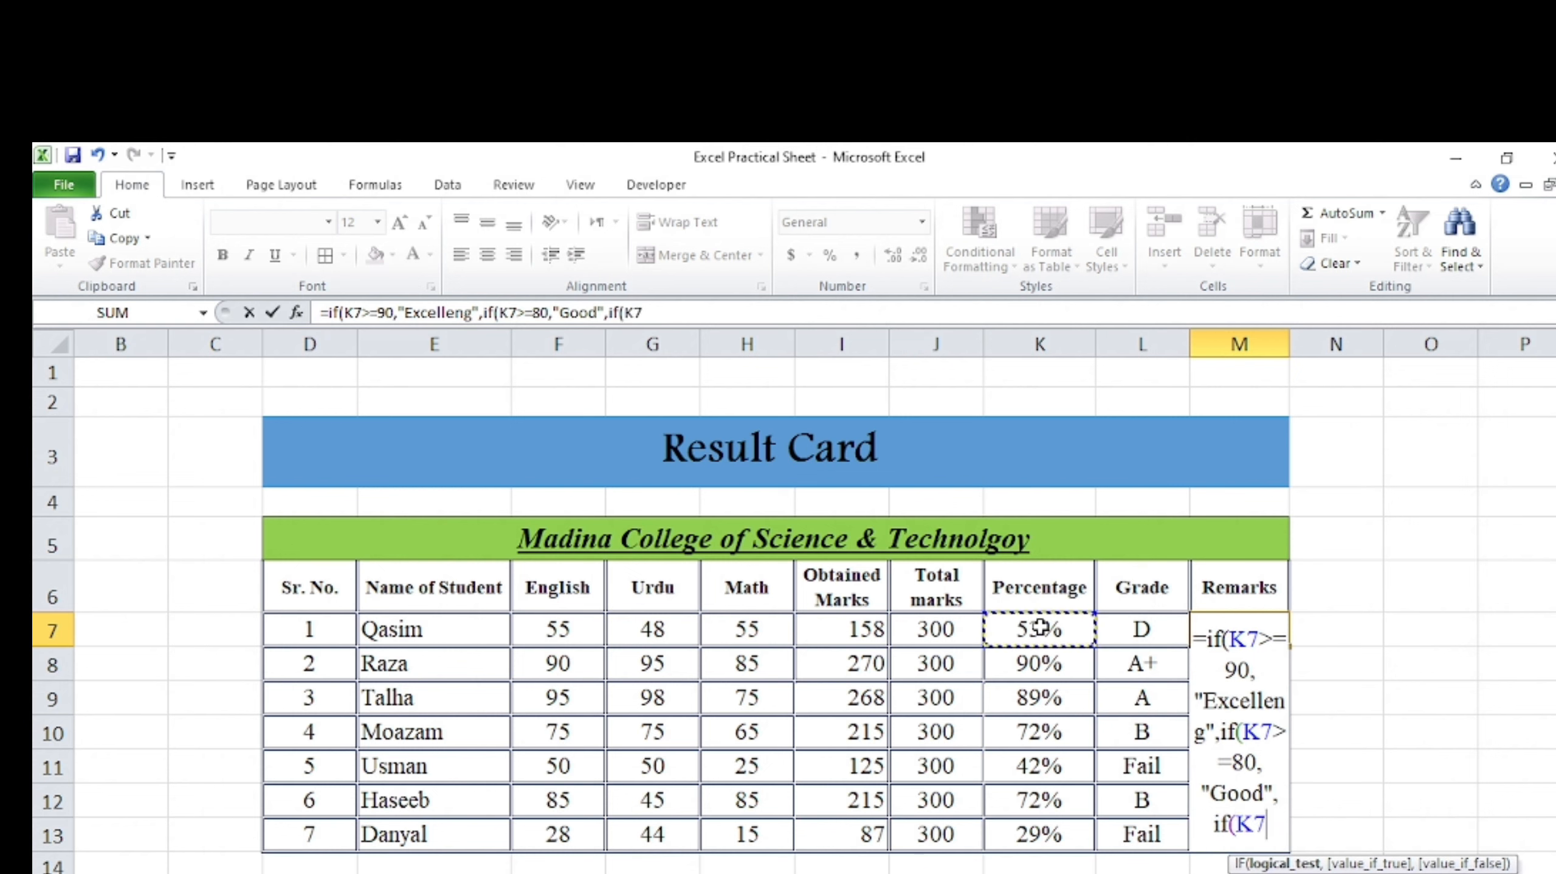
pyautogui.write('>')
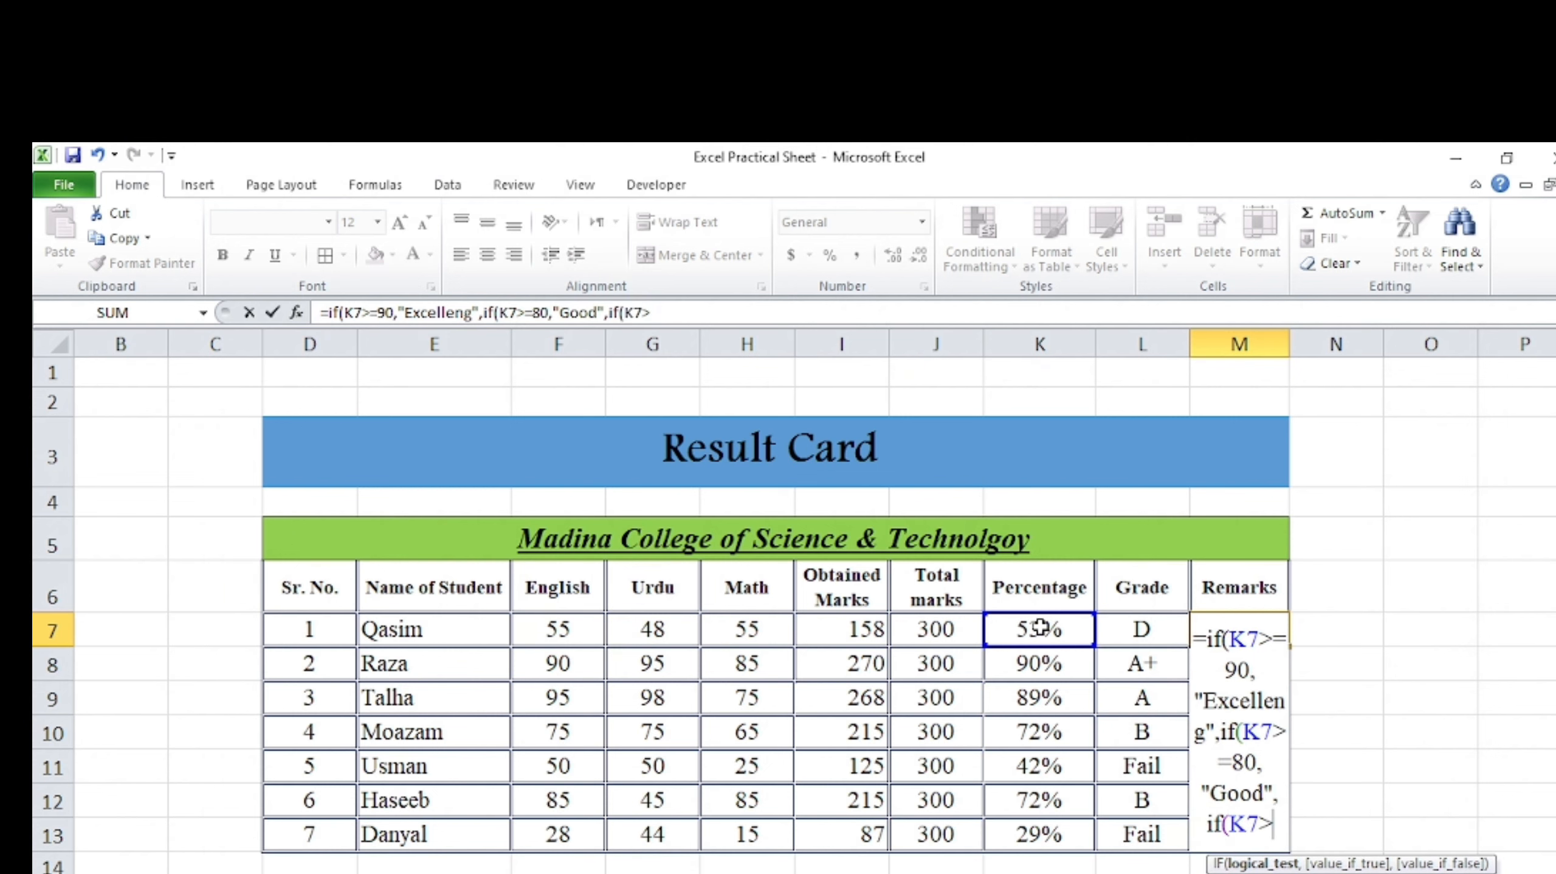
pyautogui.write('=')
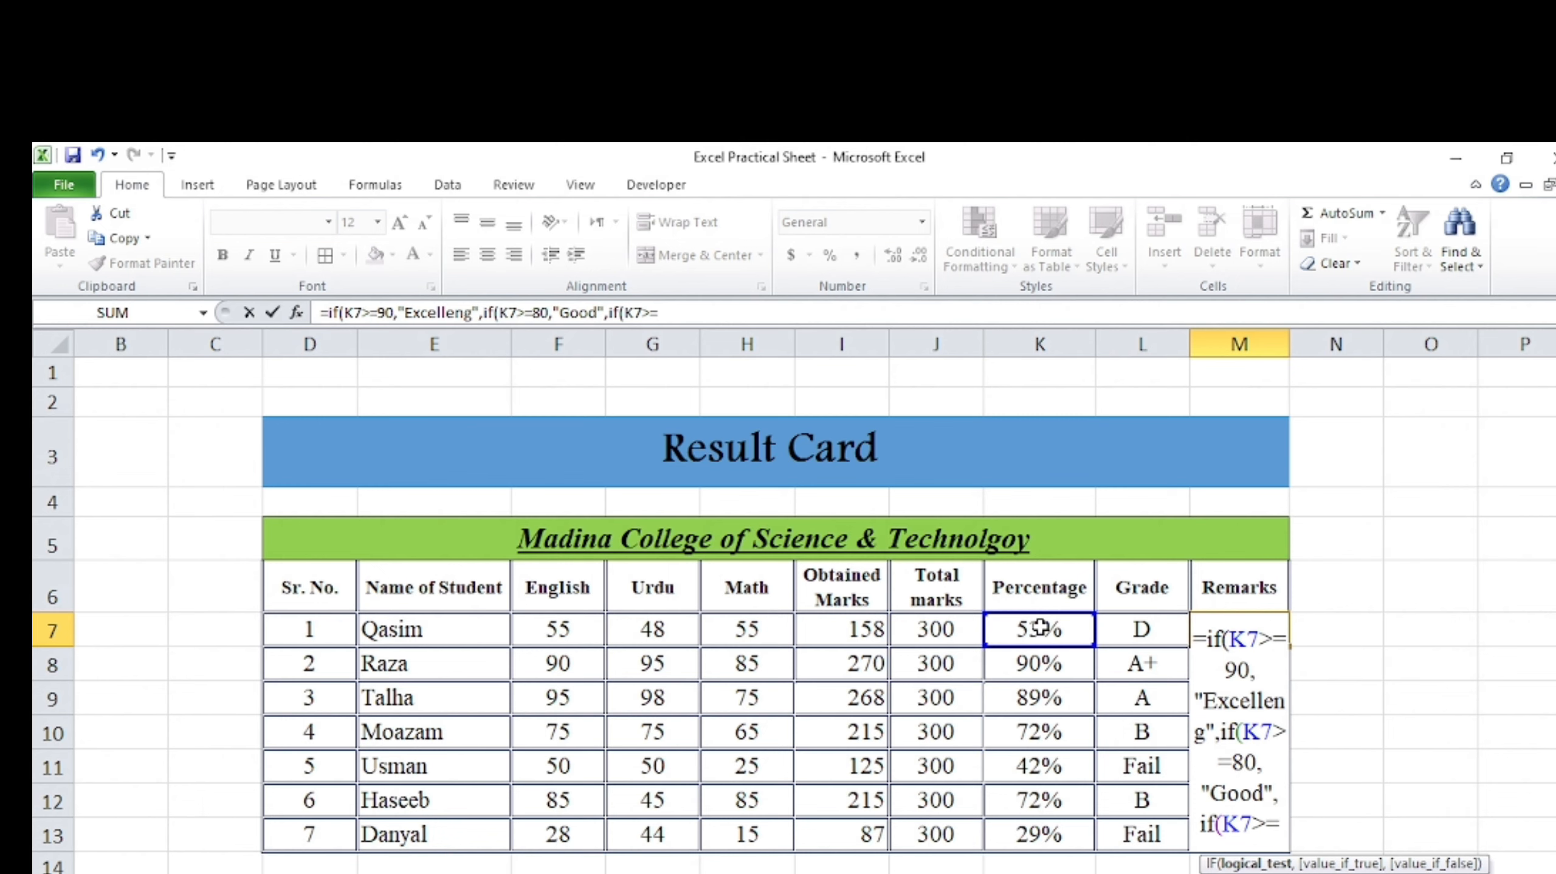
pyautogui.write('70,')
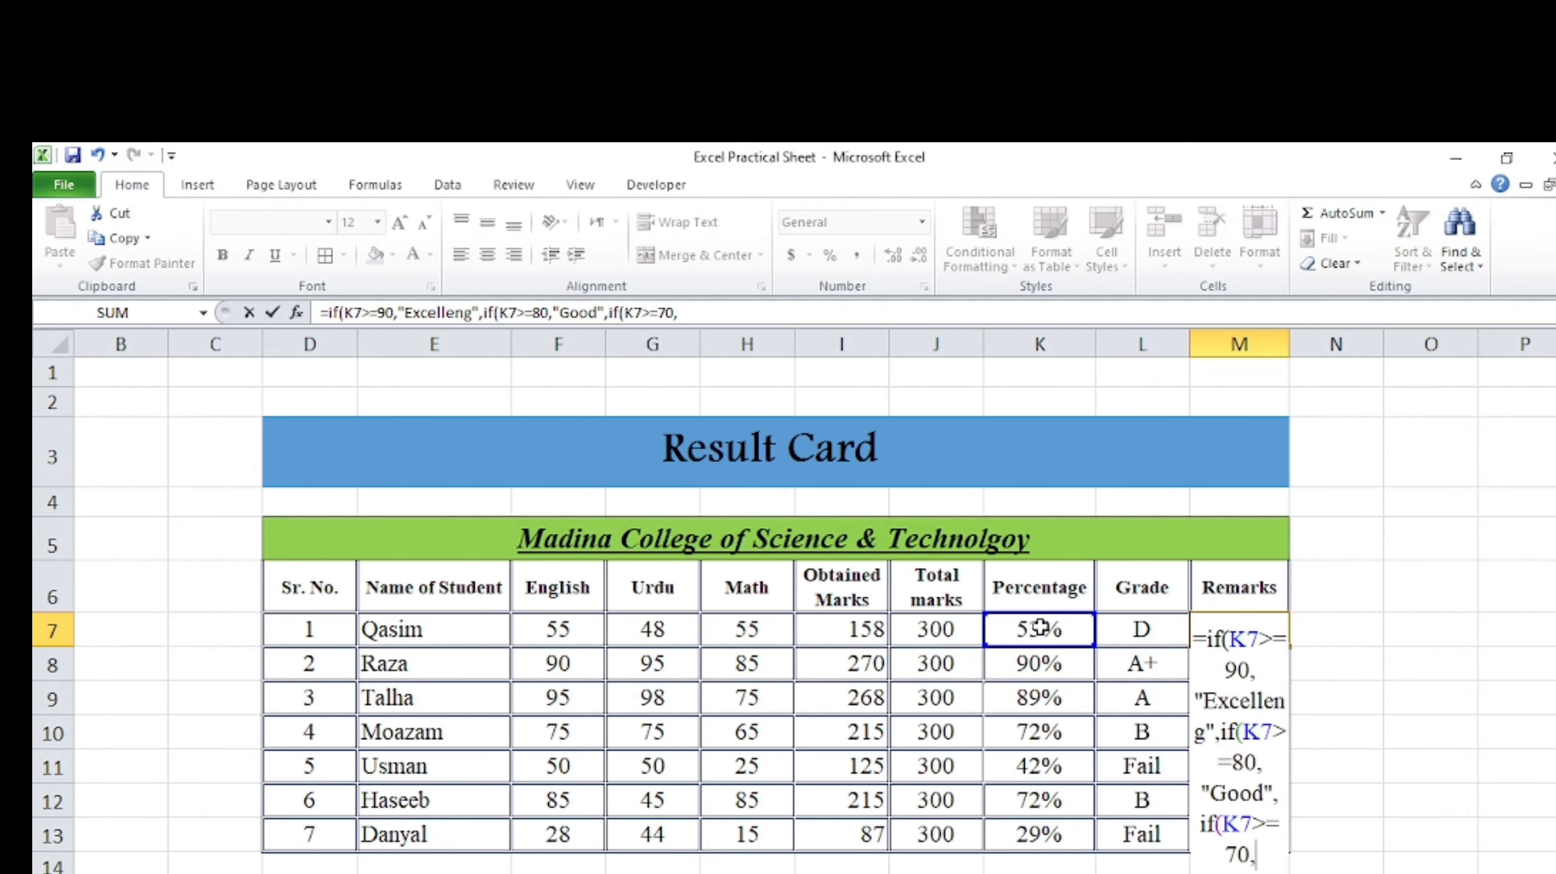
pyautogui.write('"')
pyautogui.write('Avern')
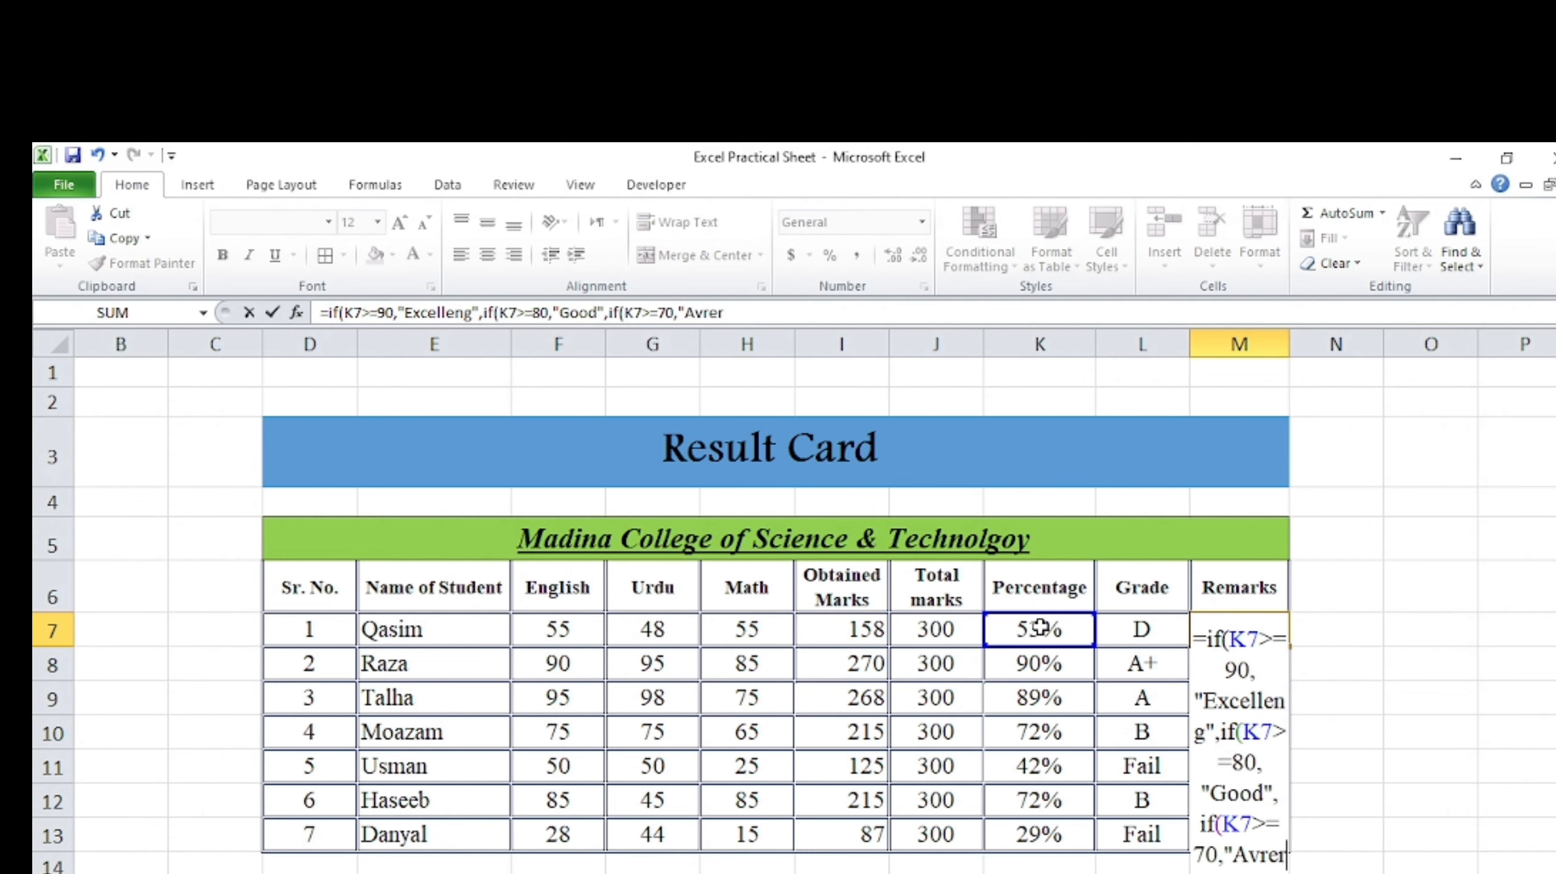
pyautogui.press('BackSpace')
pyautogui.press('BackSpace')
pyautogui.press('BackSpace')
pyautogui.write('erage')
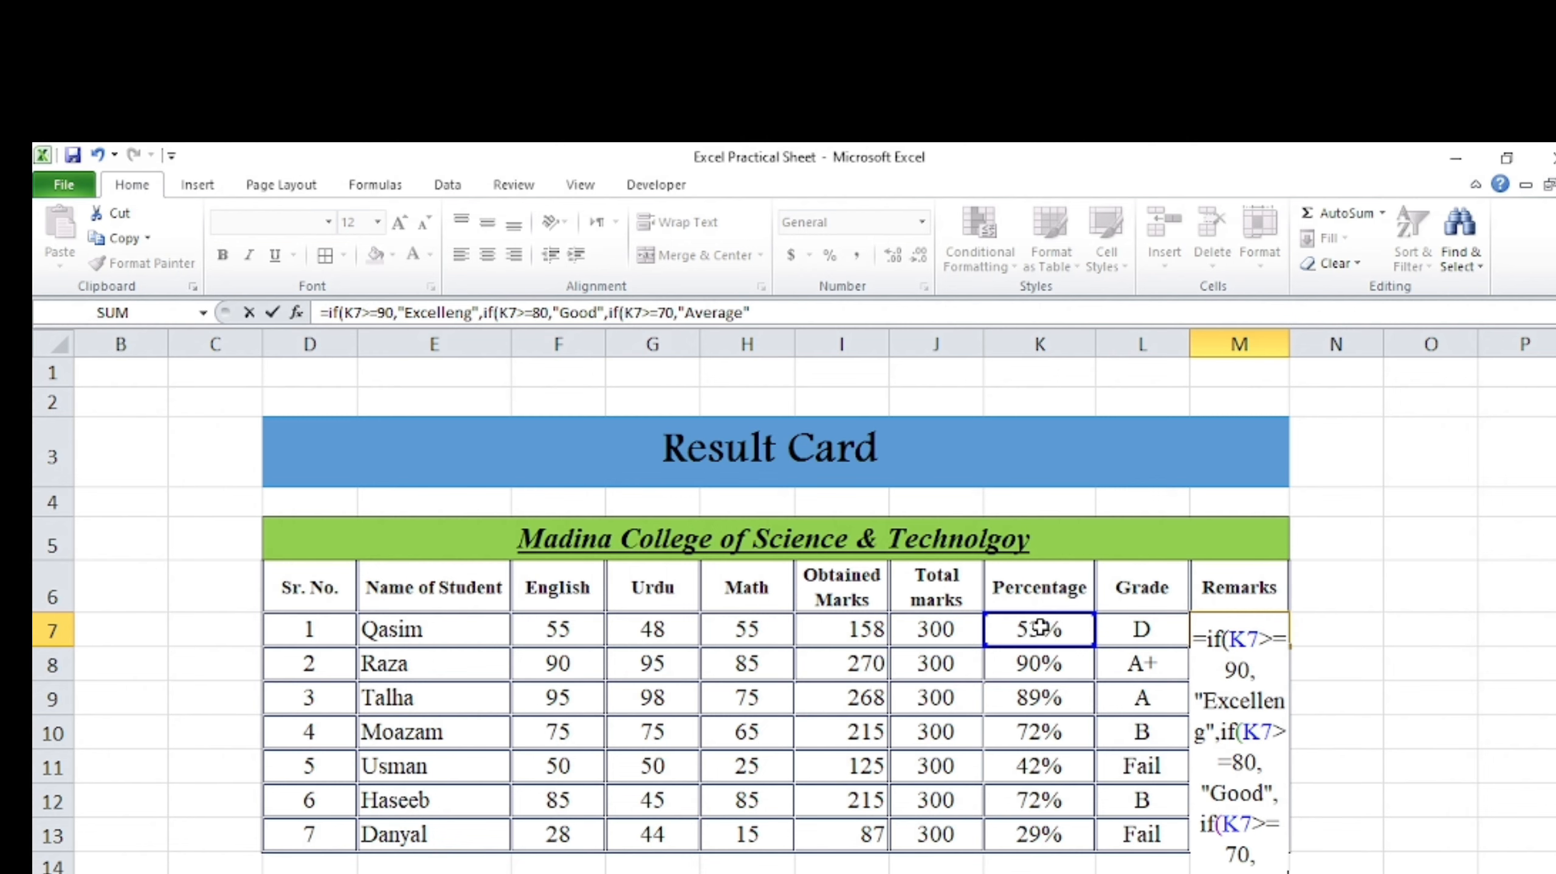
pyautogui.write('))')
pyautogui.press('Return')
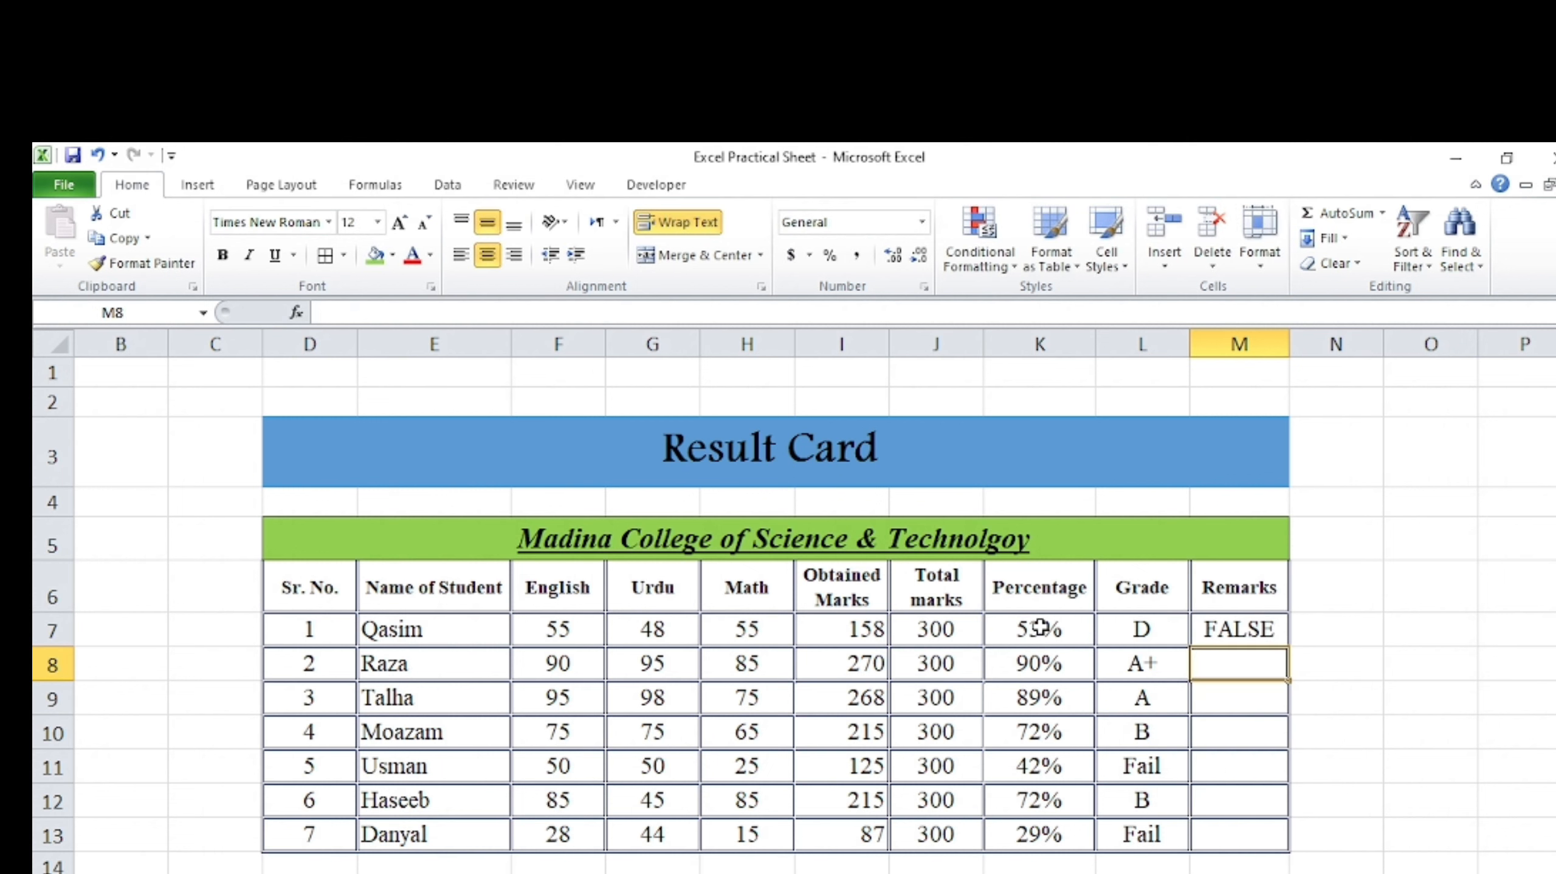
# Step: Fill the remarks formula from M7 down to M13 and autofit the width of column M
pyautogui.click(1274, 628)
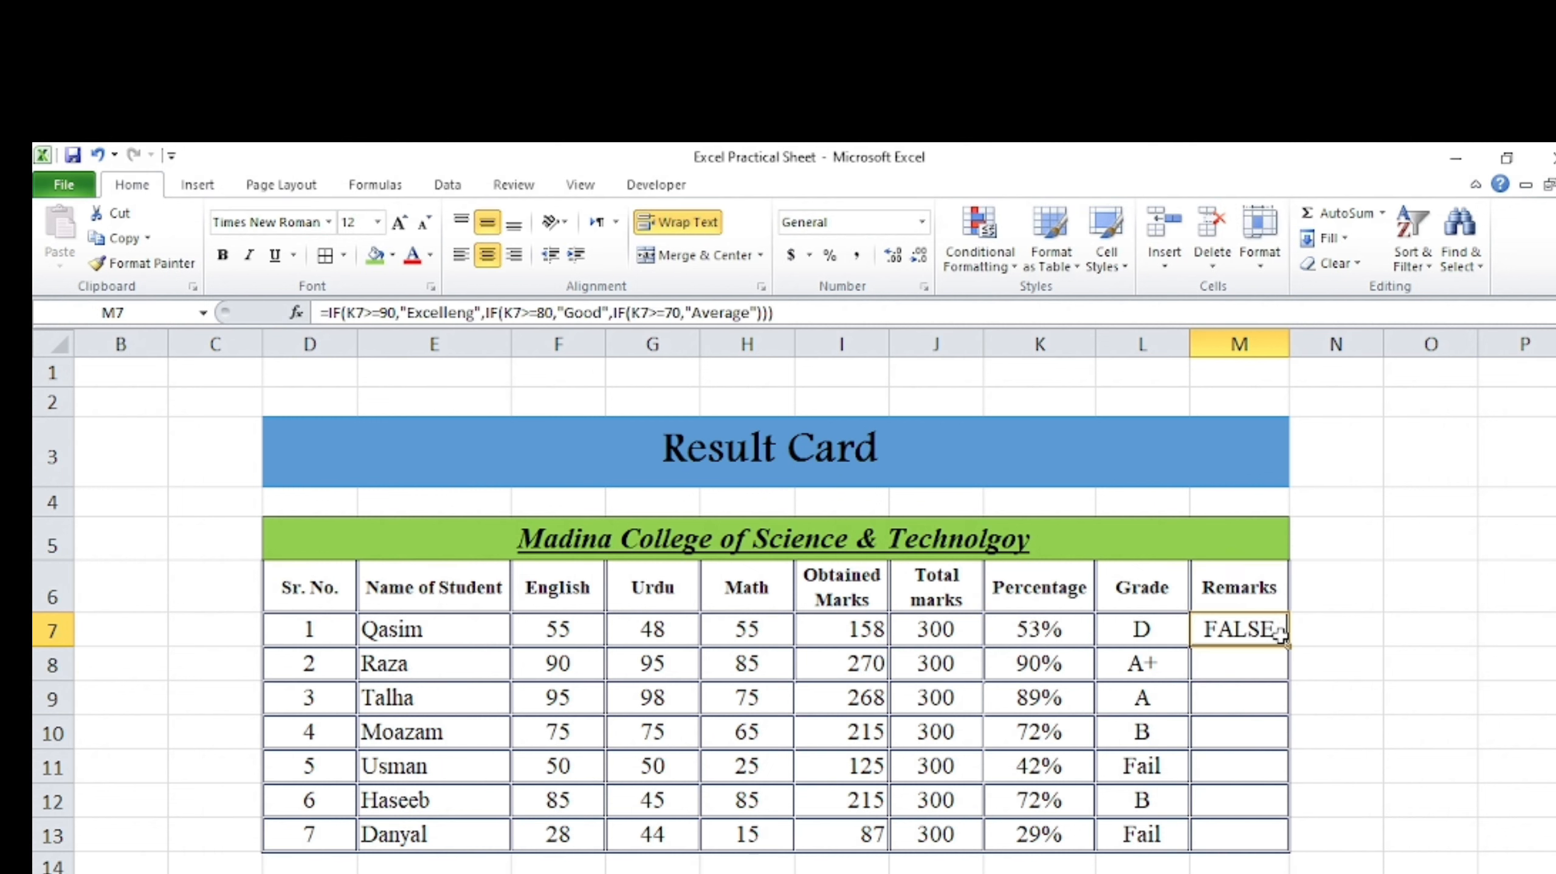
pyautogui.moveTo(1291, 647); pyautogui.dragTo(1261, 842)
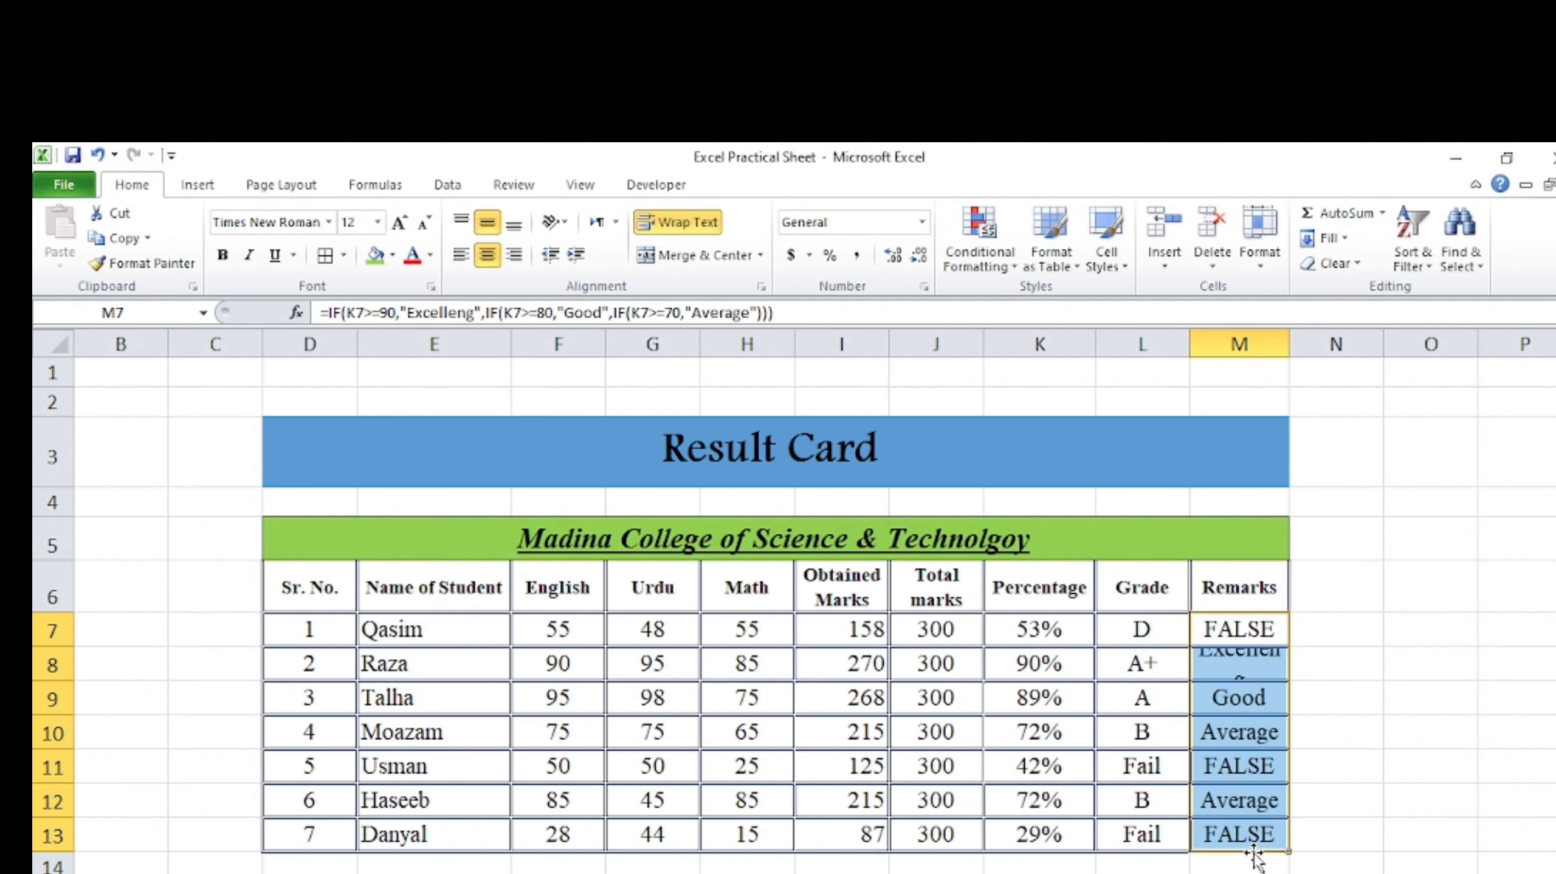
pyautogui.click(1401, 641)
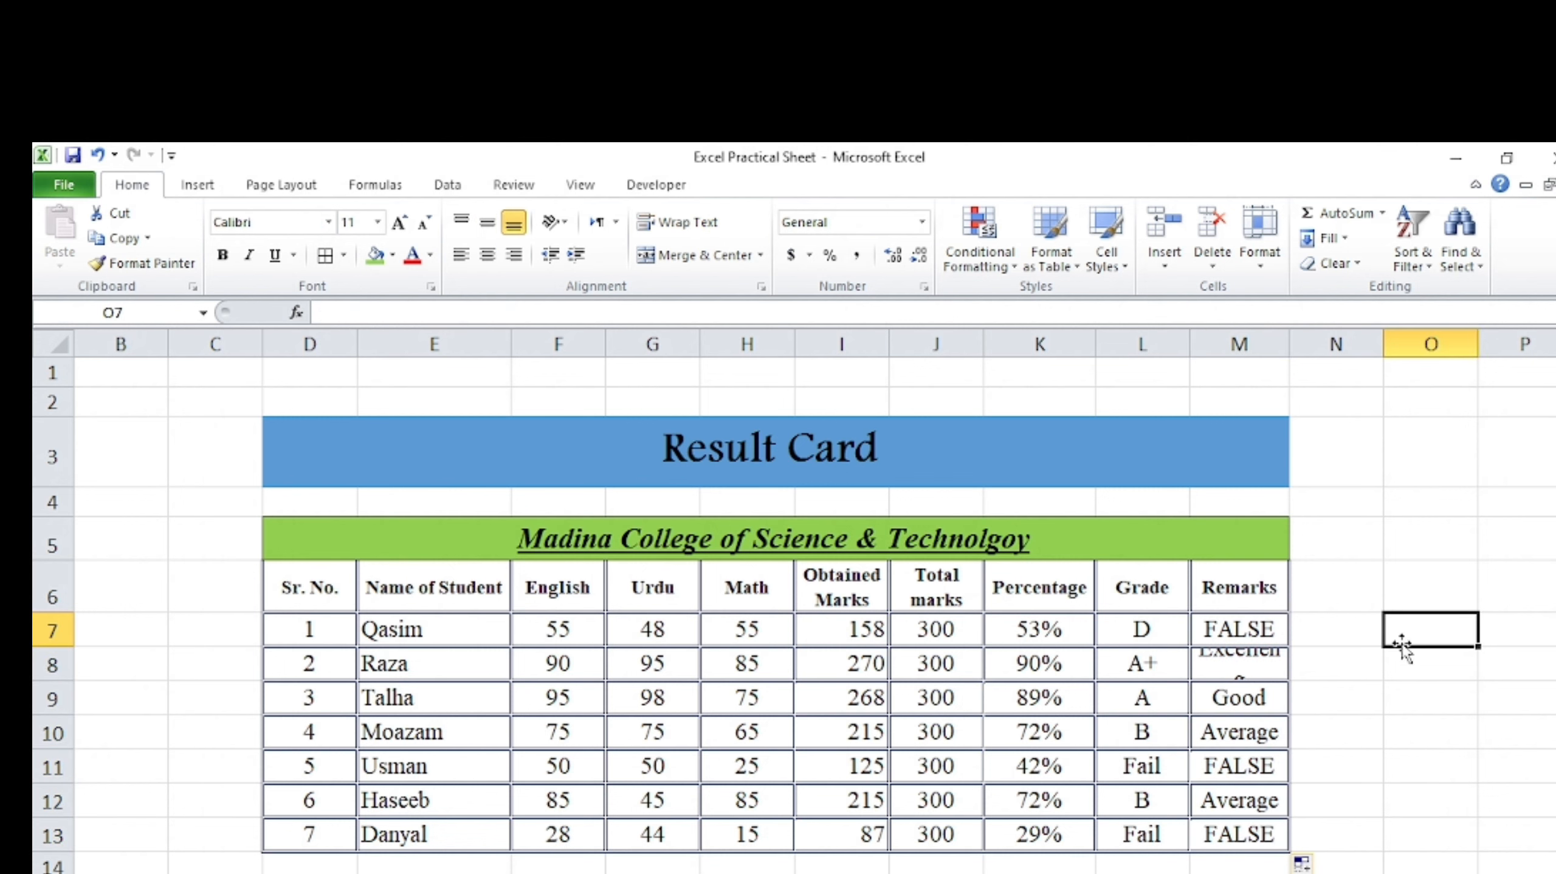
pyautogui.doubleClick(1291, 344)
pyautogui.click(1323, 696)
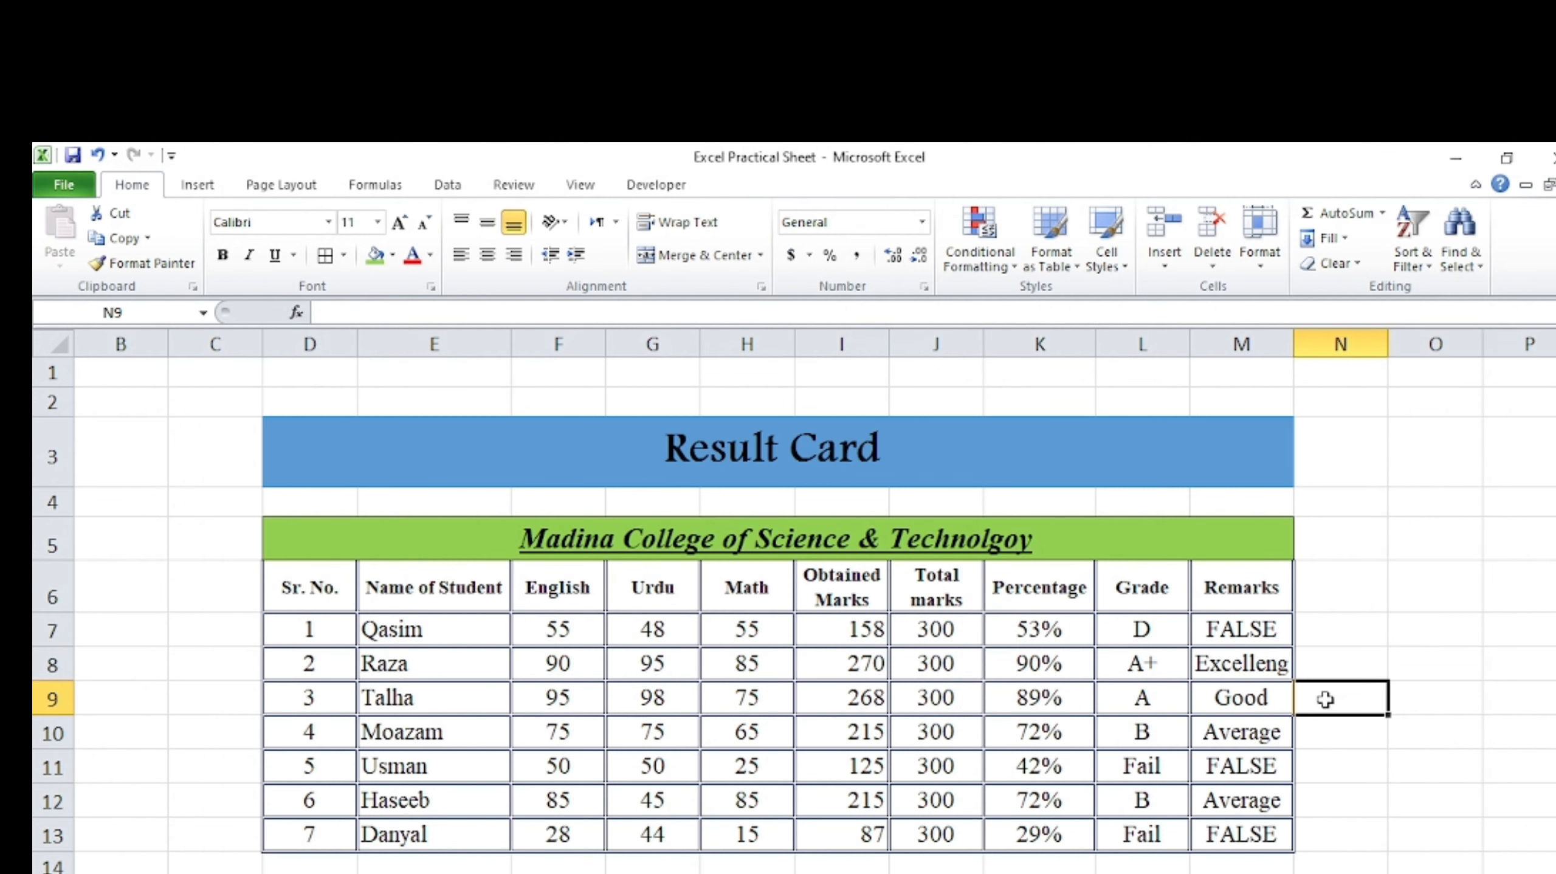
# Step: Correct the spelling of "Excellent" in the M8 remarks formula and enter it
pyautogui.click(1252, 660)
pyautogui.click(474, 313)
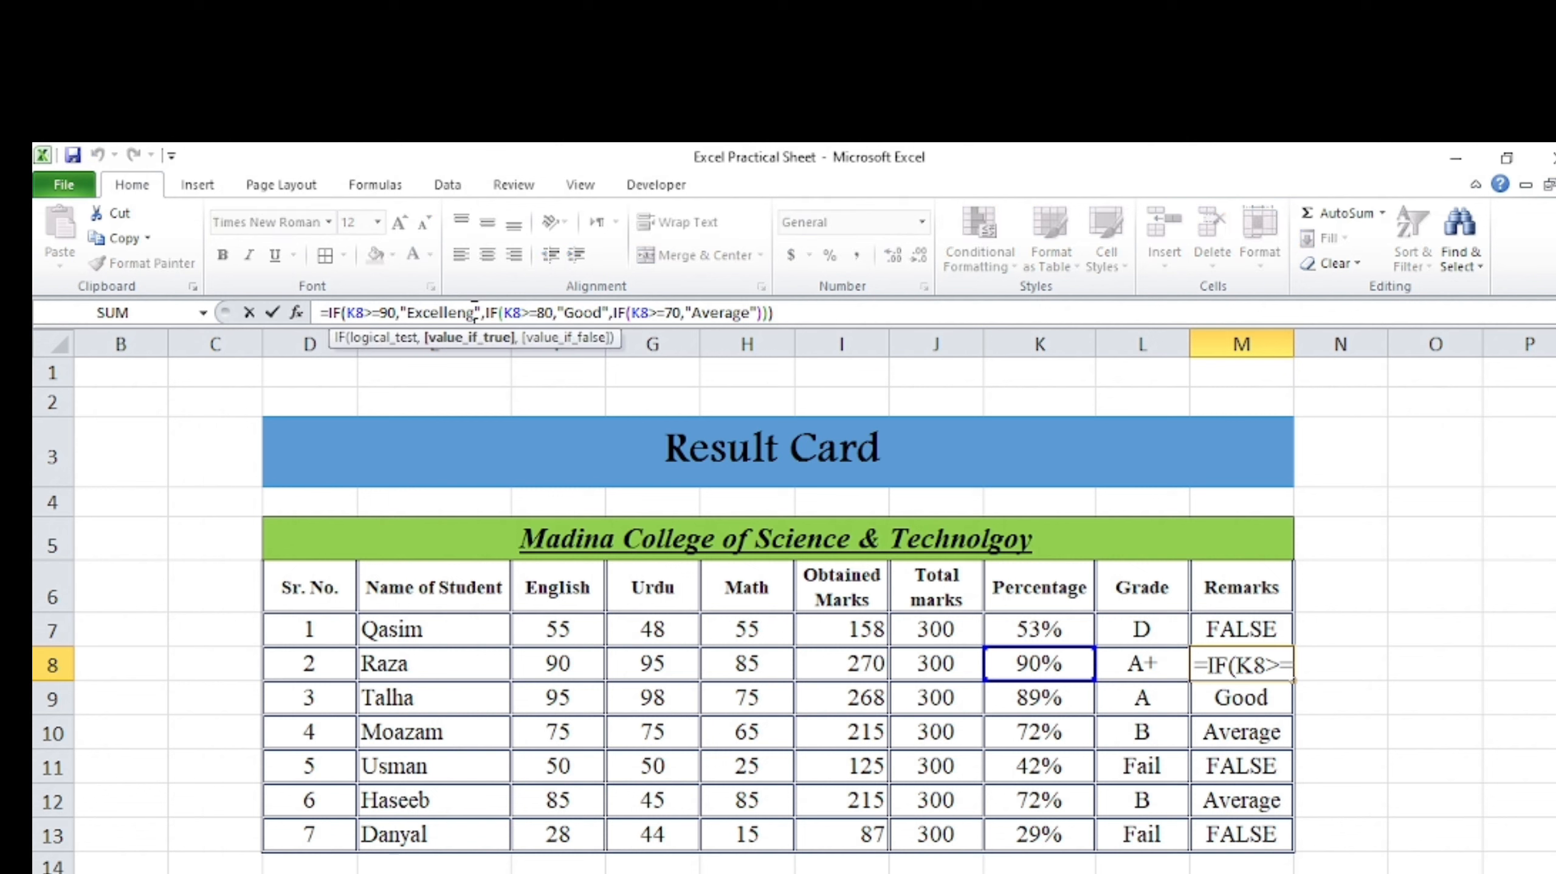
pyautogui.press('BackSpace')
pyautogui.write('t')
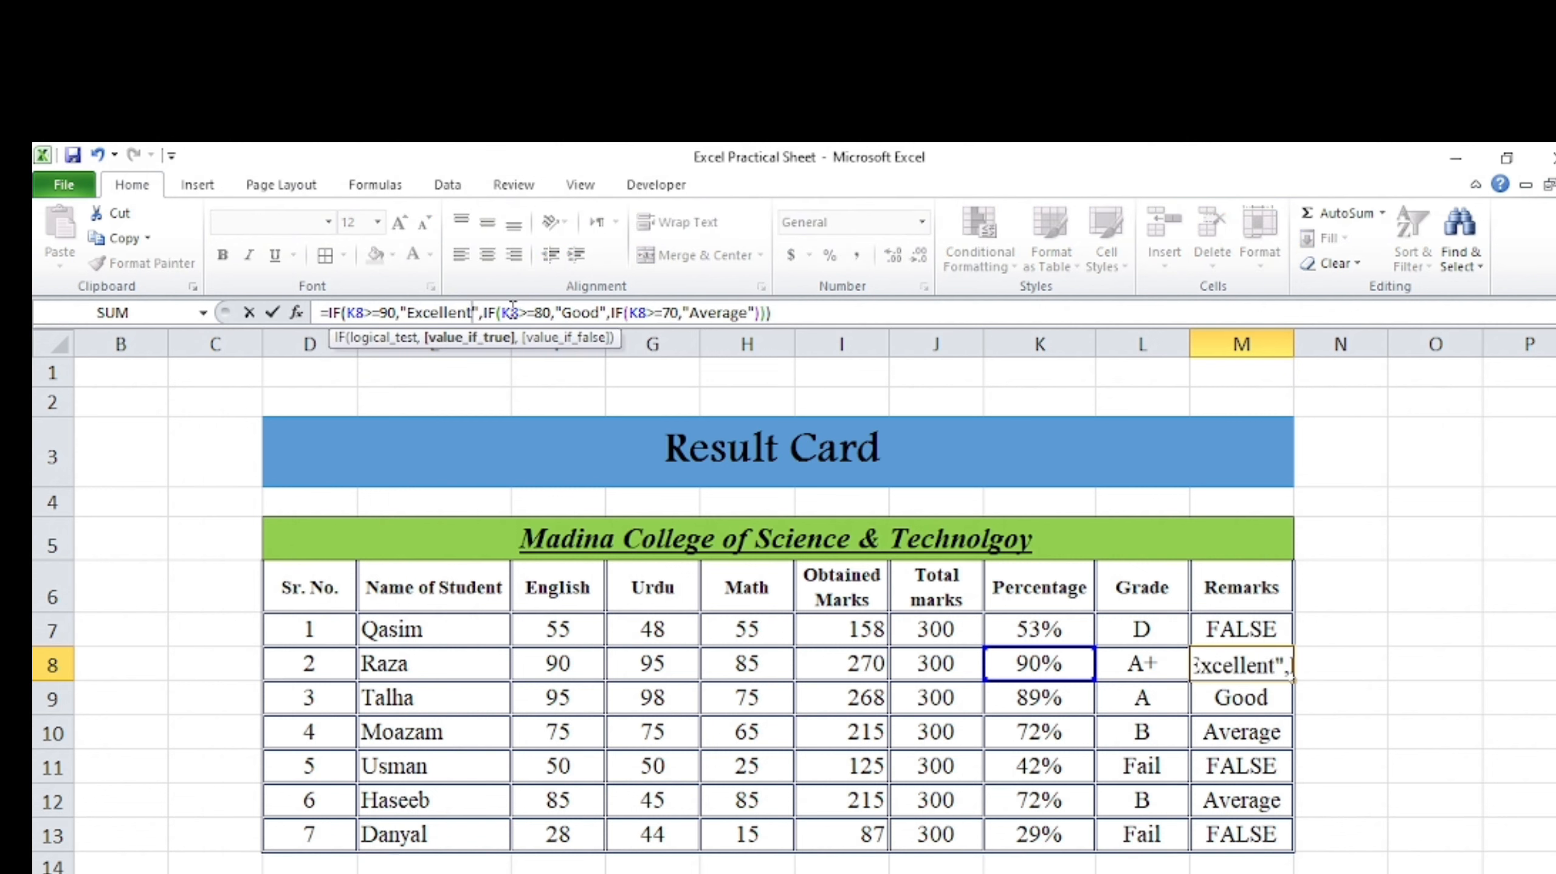
pyautogui.press('Return')
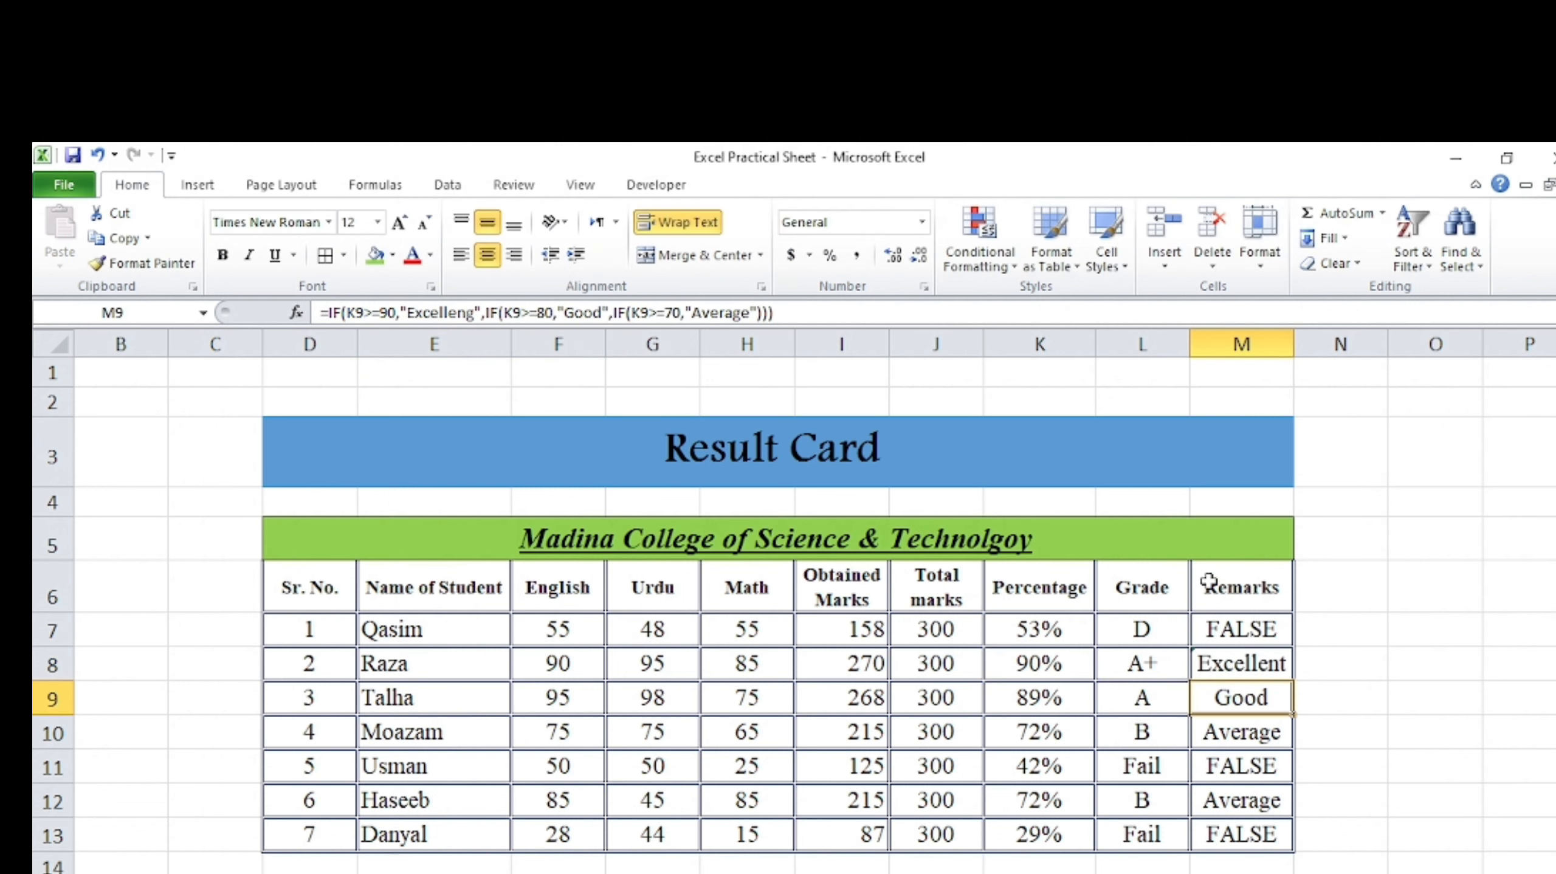
# Step: Fill the M7 remarks formula down to M13 again
pyautogui.click(1358, 653)
pyautogui.click(1249, 630)
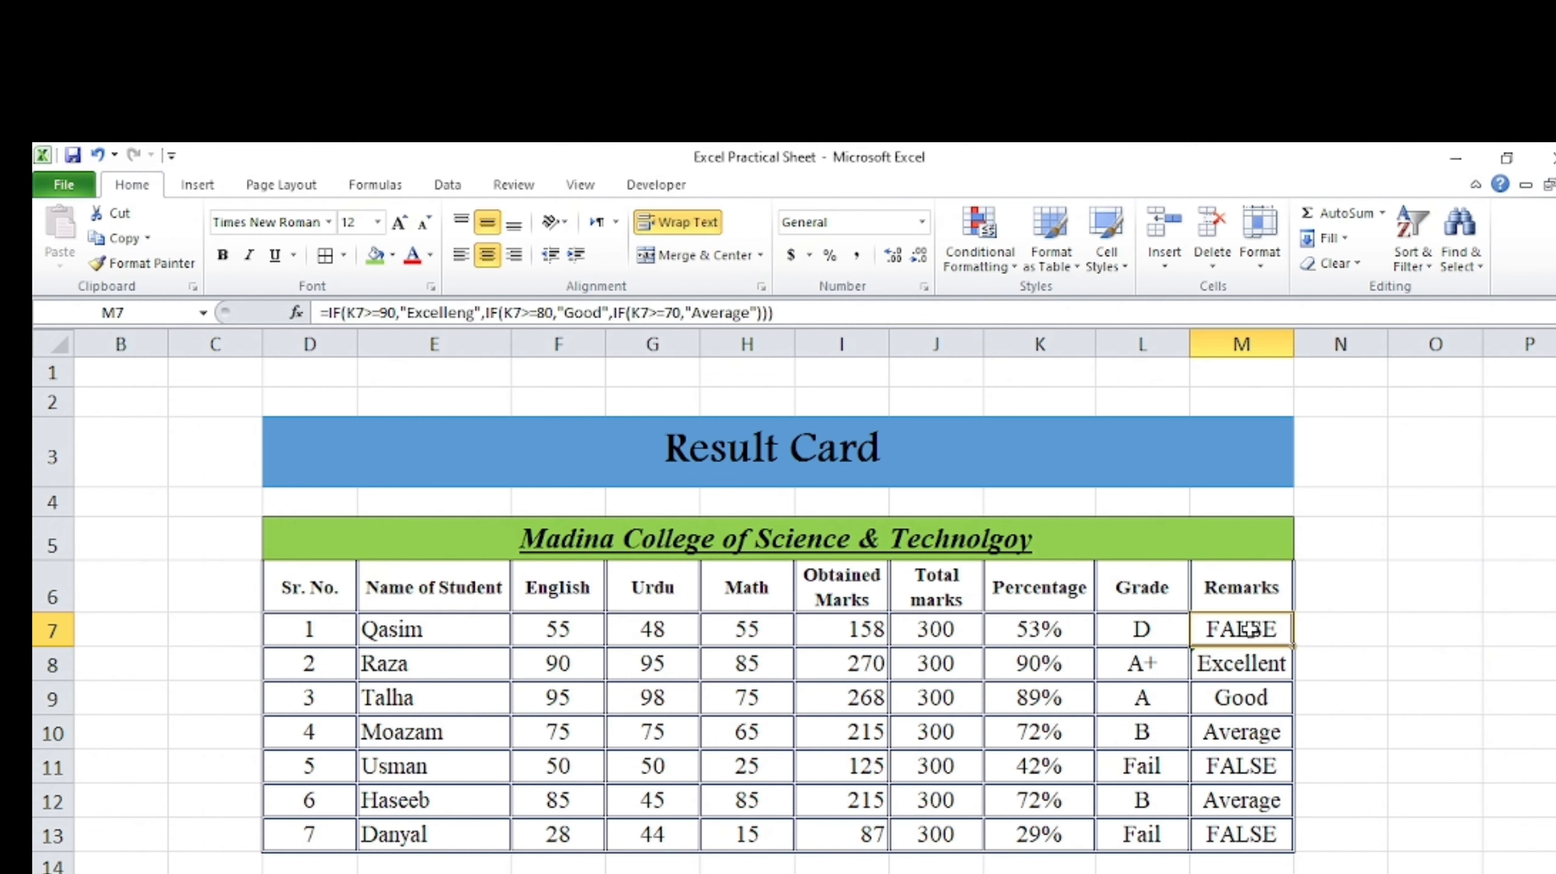
pyautogui.moveTo(1293, 645); pyautogui.dragTo(1288, 842)
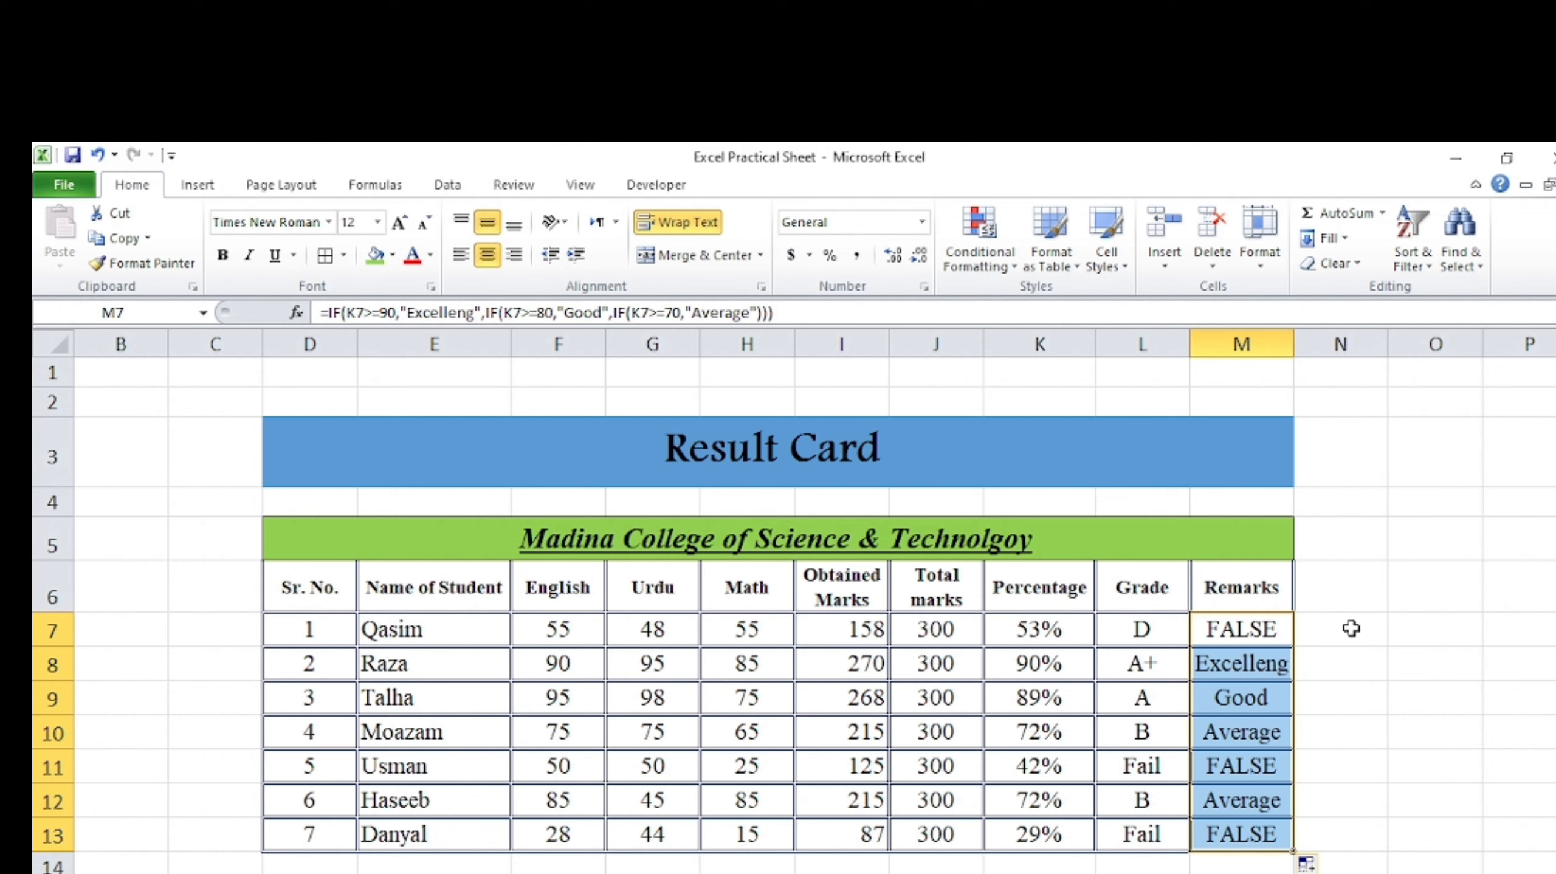
# Step: Correct the spelling of "Excellent" in the M7 remarks formula and fill the corrected formula down to M13
pyautogui.click(1301, 629)
pyautogui.click(1268, 625)
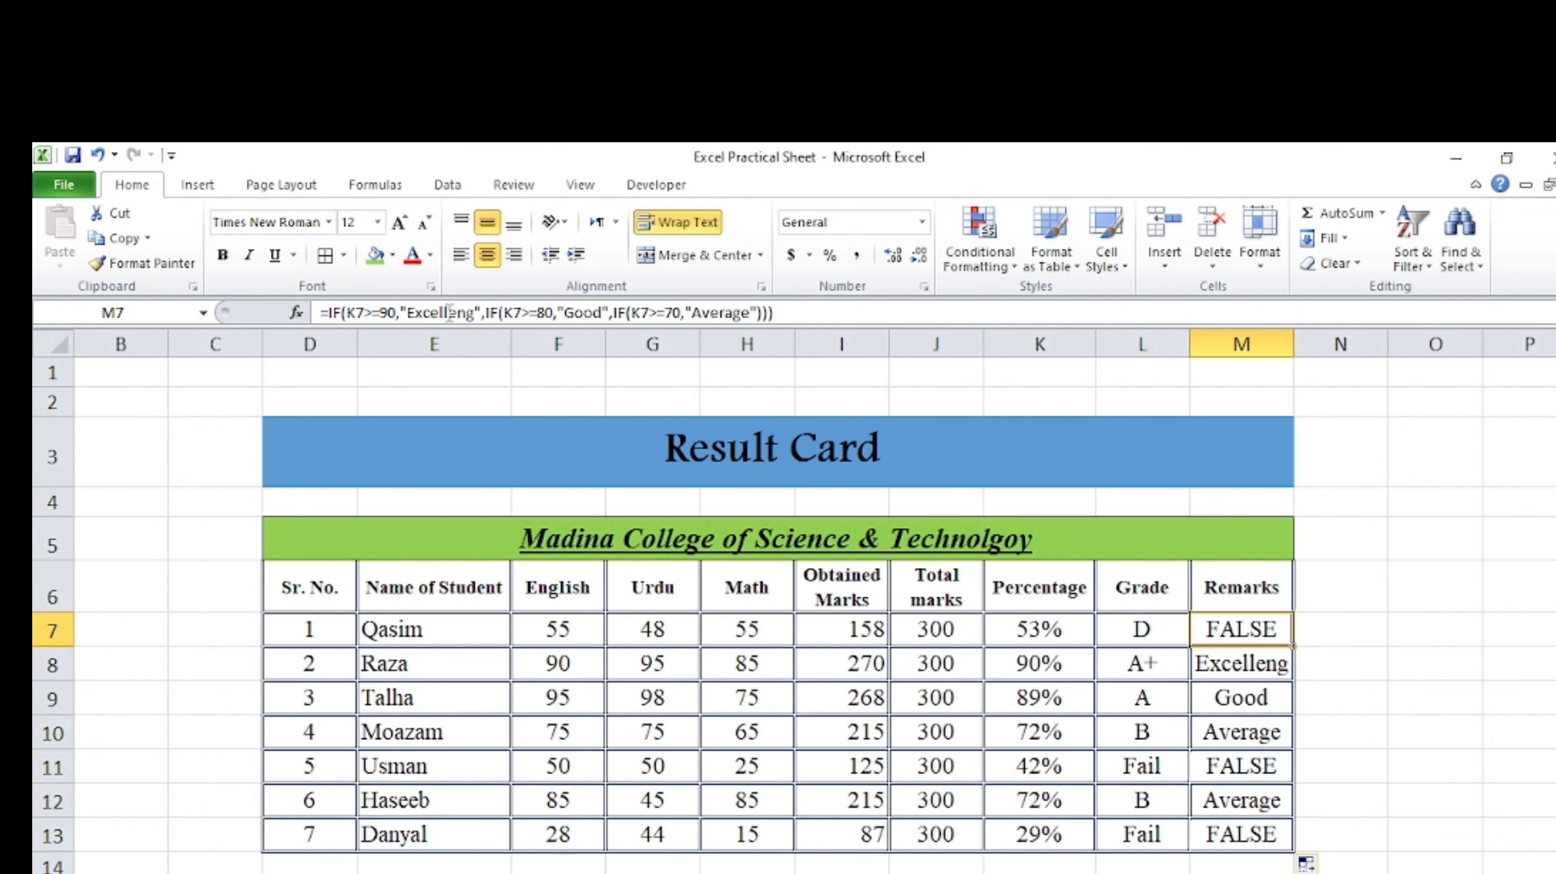
pyautogui.click(472, 314)
pyautogui.press('BackSpace')
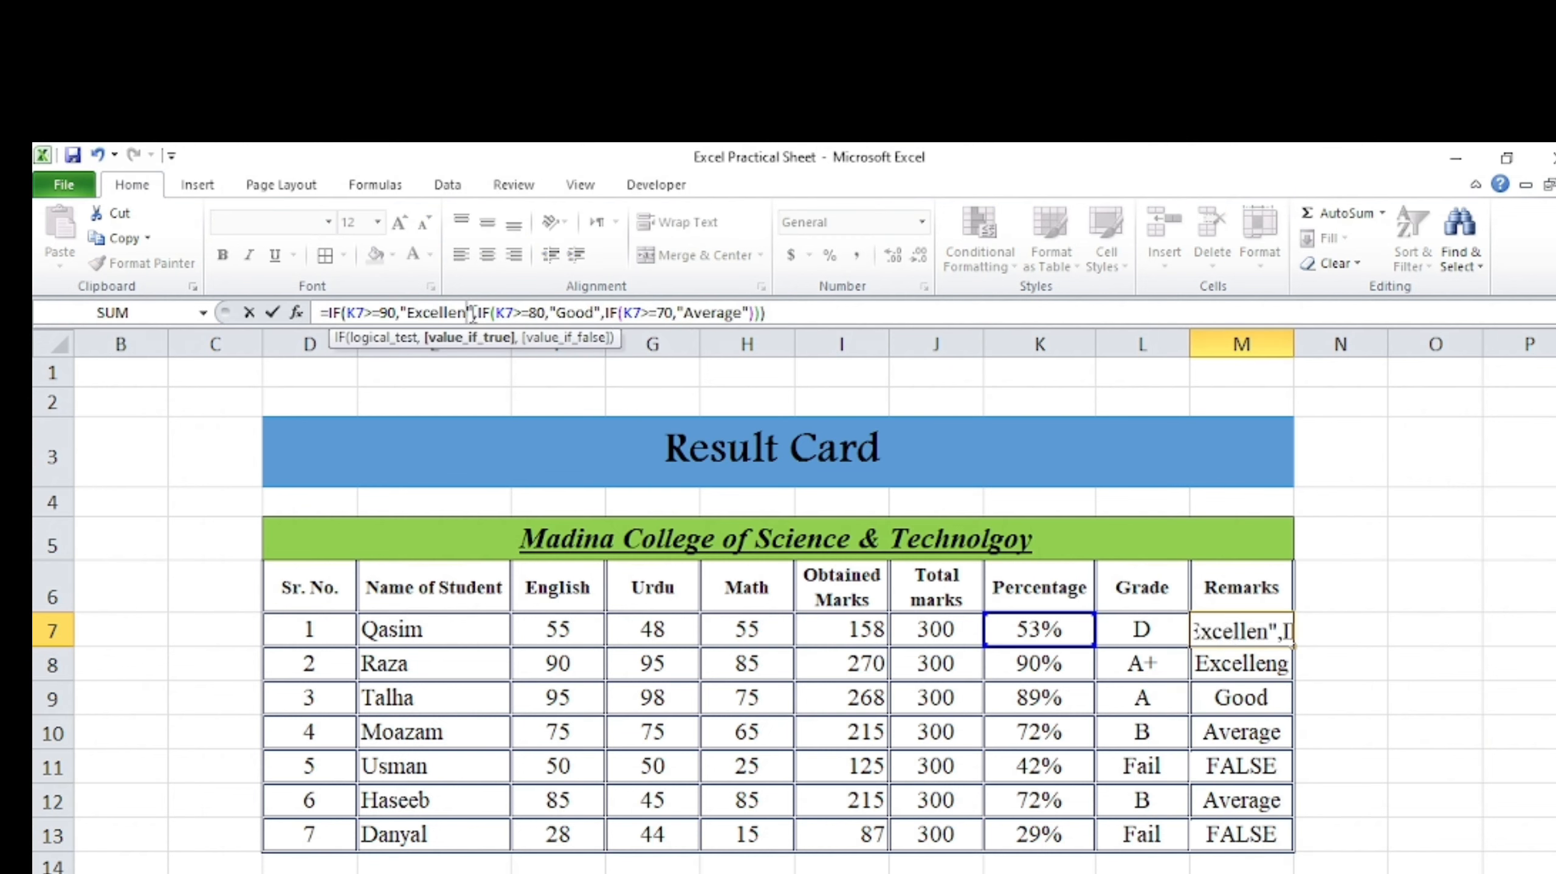
pyautogui.write('t')
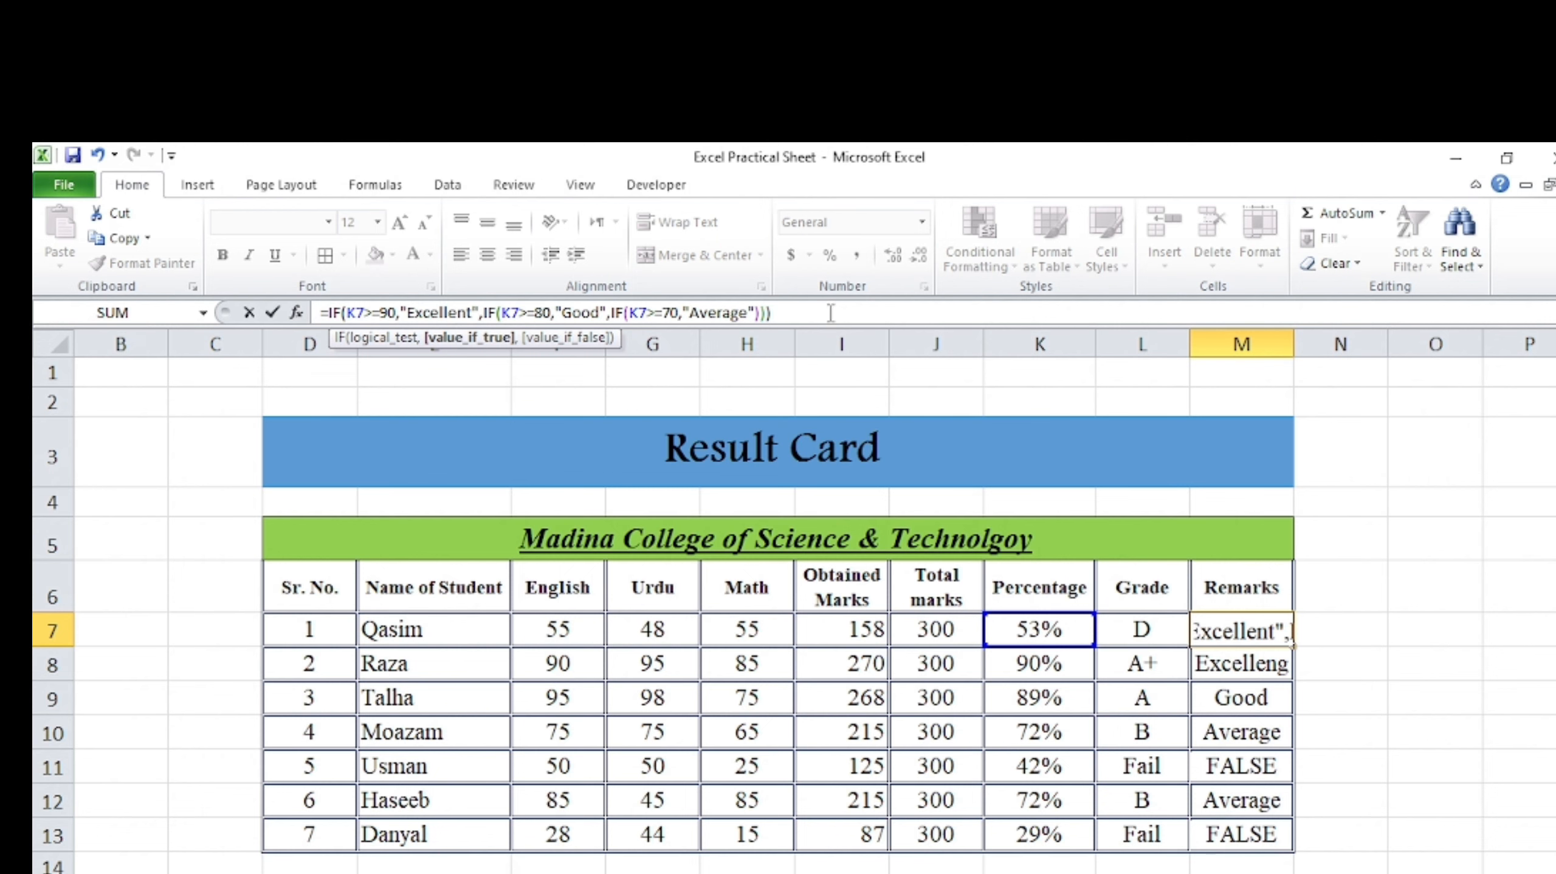
pyautogui.press('Return')
pyautogui.click(1386, 666)
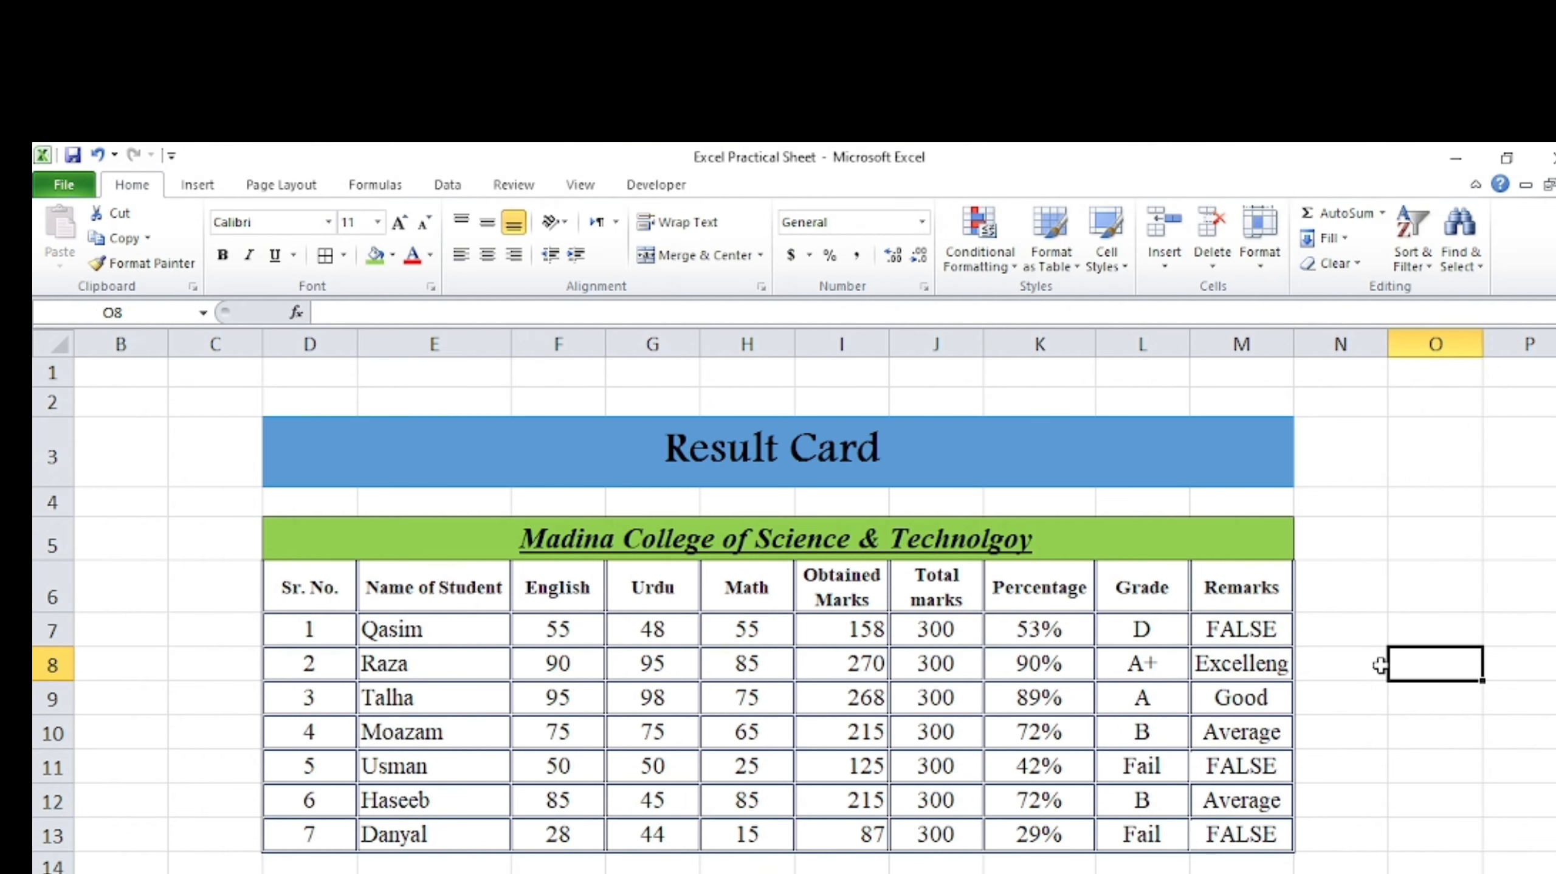
pyautogui.click(1267, 628)
pyautogui.moveTo(1293, 649); pyautogui.dragTo(1271, 841)
pyautogui.click(1394, 727)
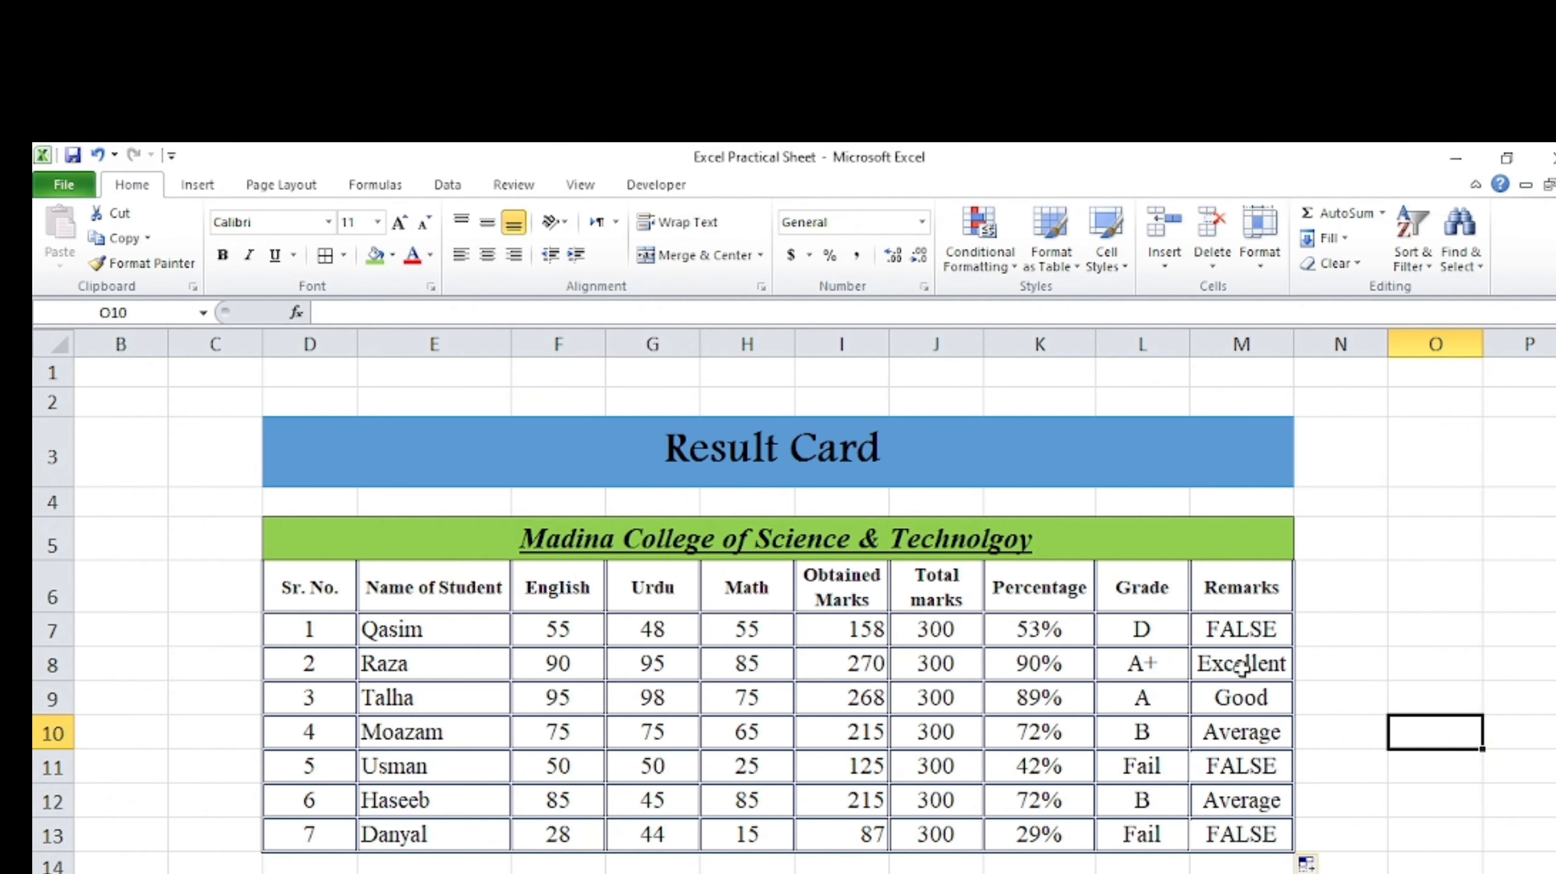
# Step: After checking the percentages in K7 and K11, add "Poor" as the final value-if-false argument in the M7 formula and enter it
pyautogui.click(1404, 661)
pyautogui.click(1036, 628)
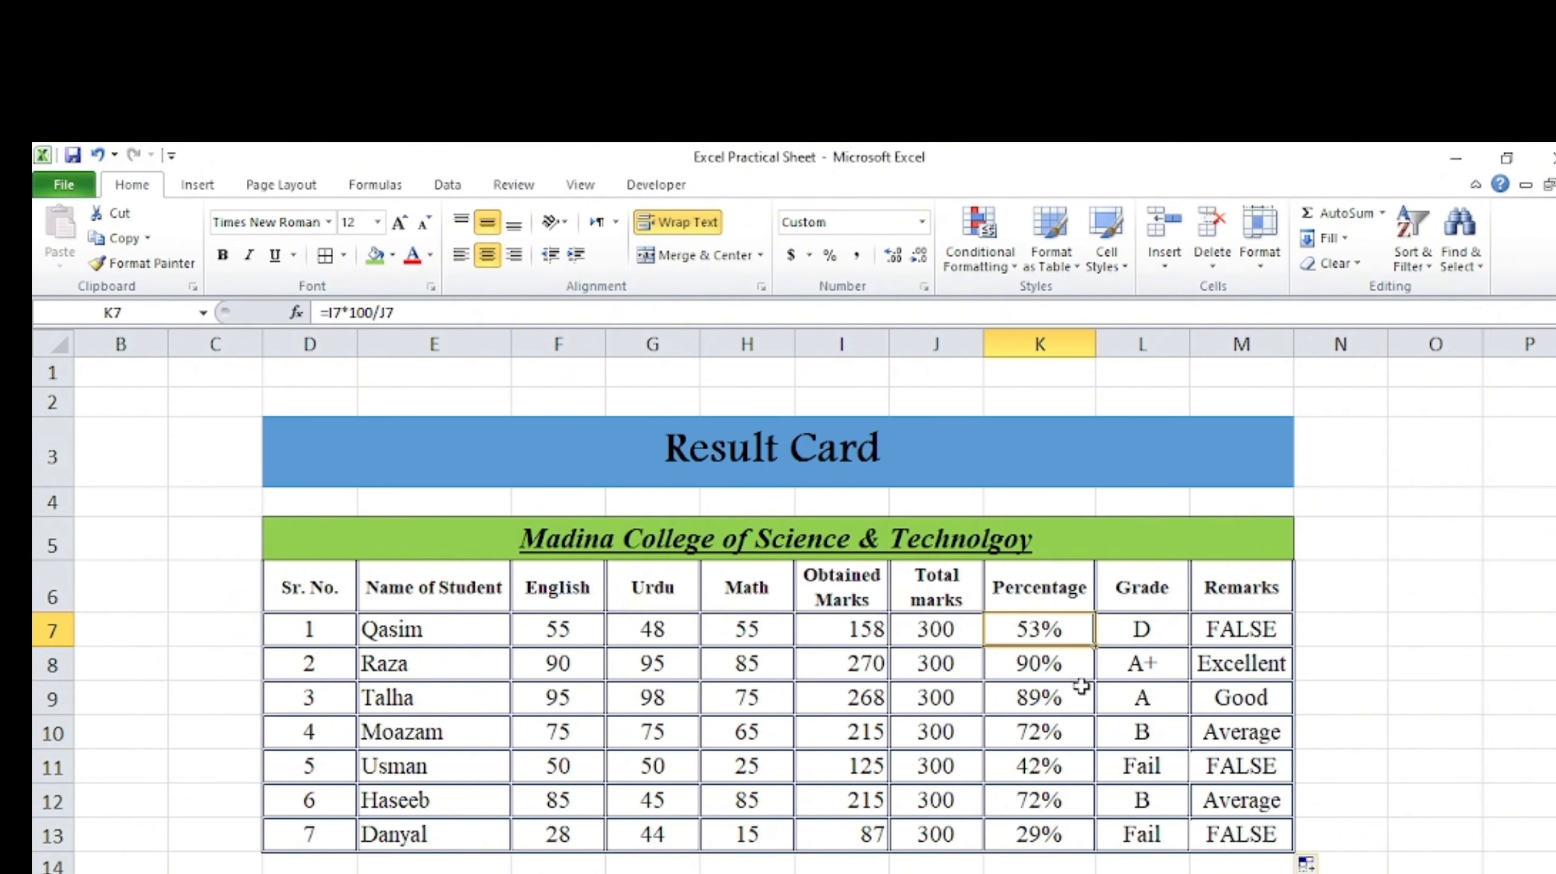
pyautogui.click(1054, 758)
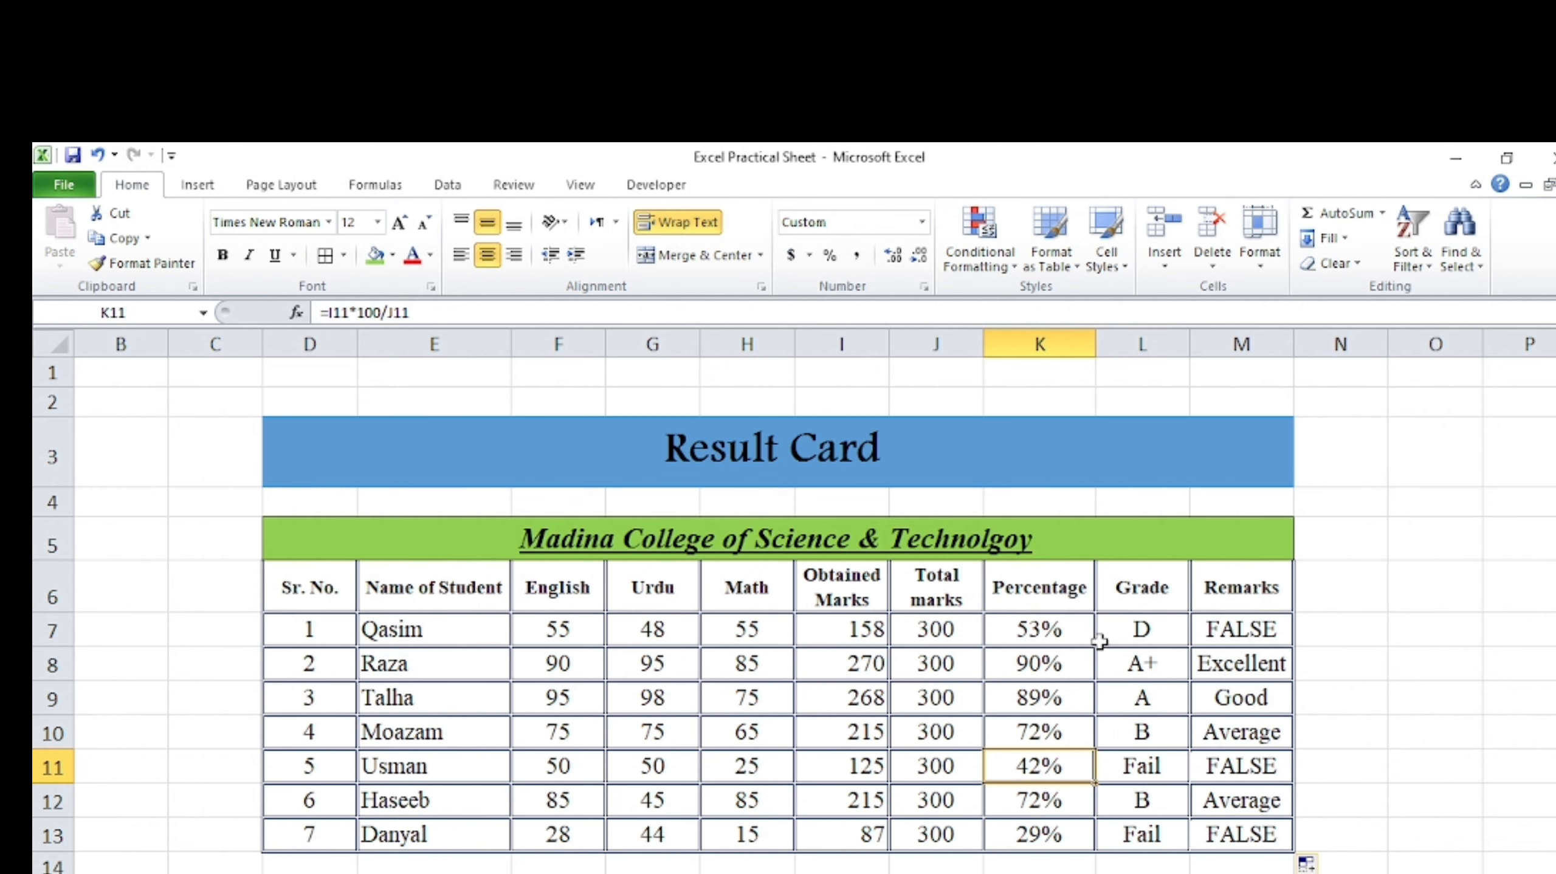
pyautogui.click(1247, 632)
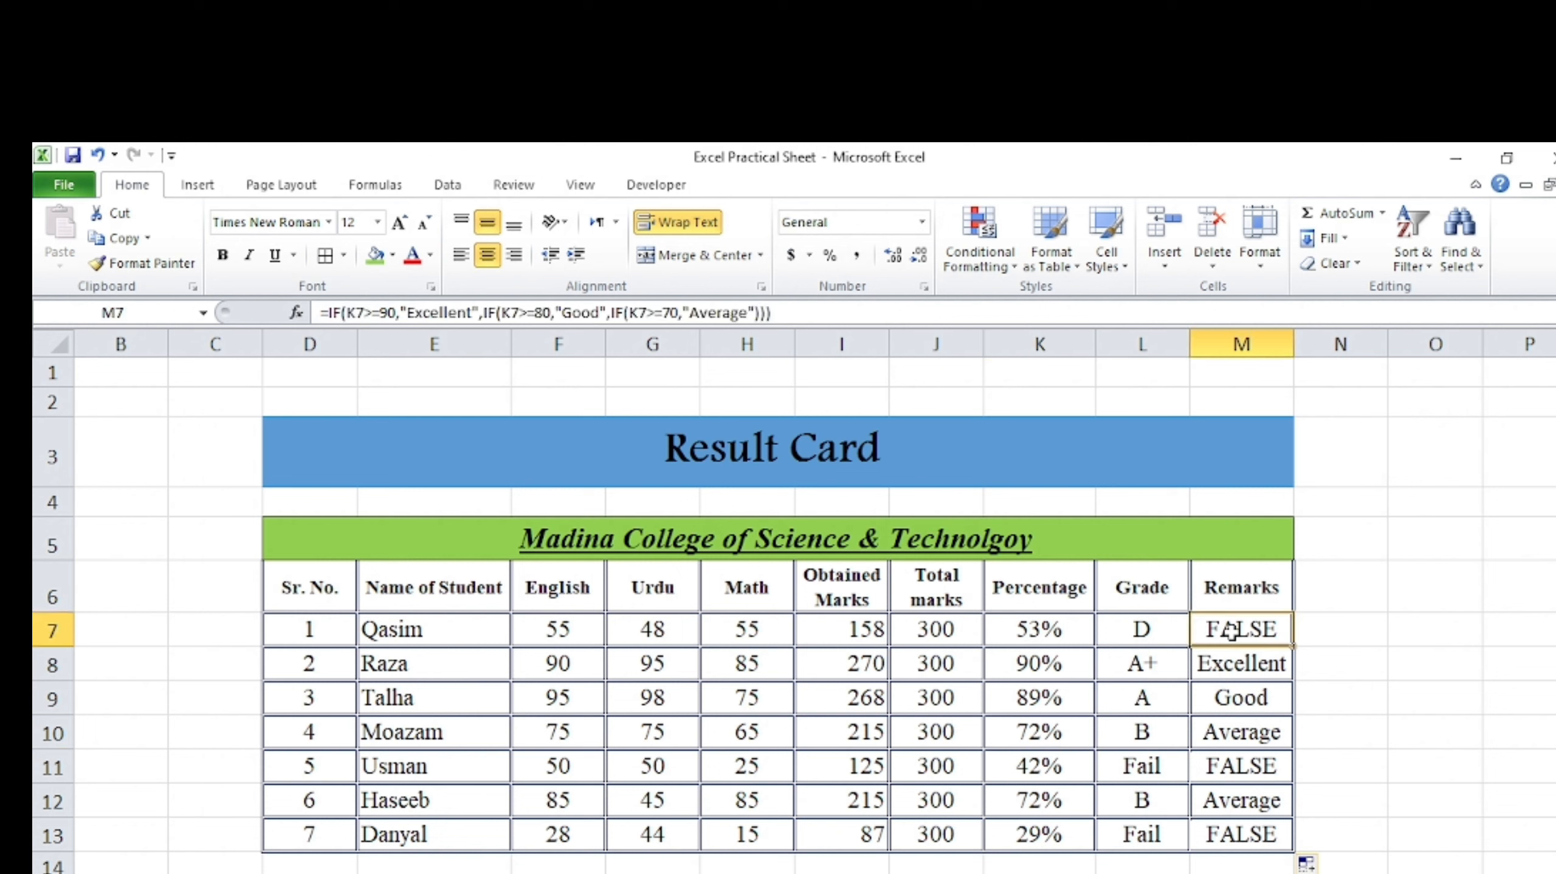
pyautogui.click(758, 314)
pyautogui.write(',')
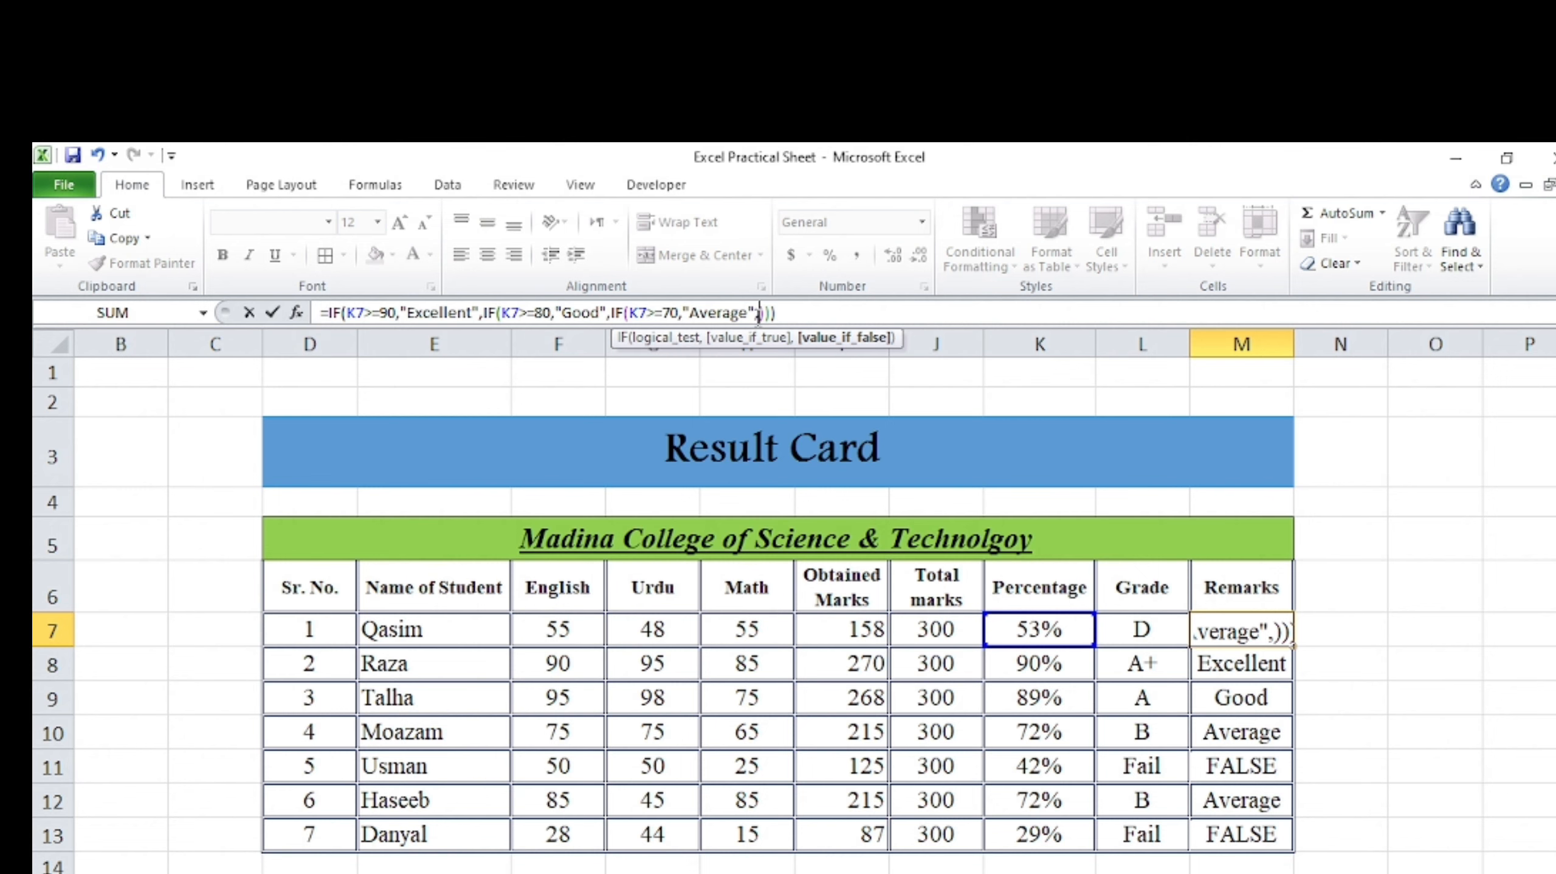
pyautogui.write('"BA')
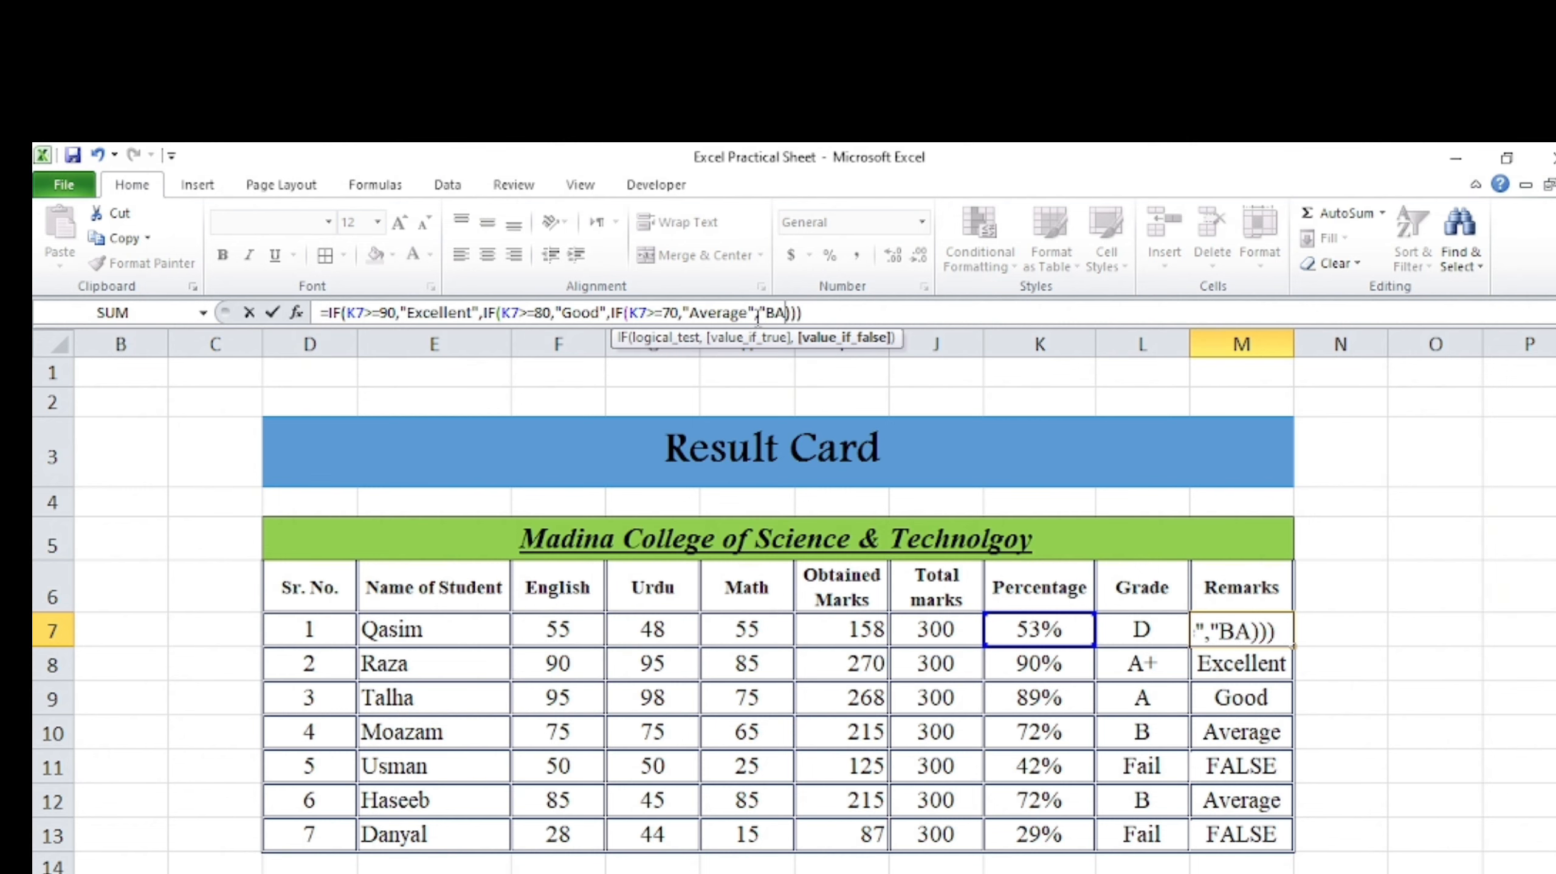
pyautogui.press('BackSpace')
pyautogui.press('BackSpace')
pyautogui.write('Poor')
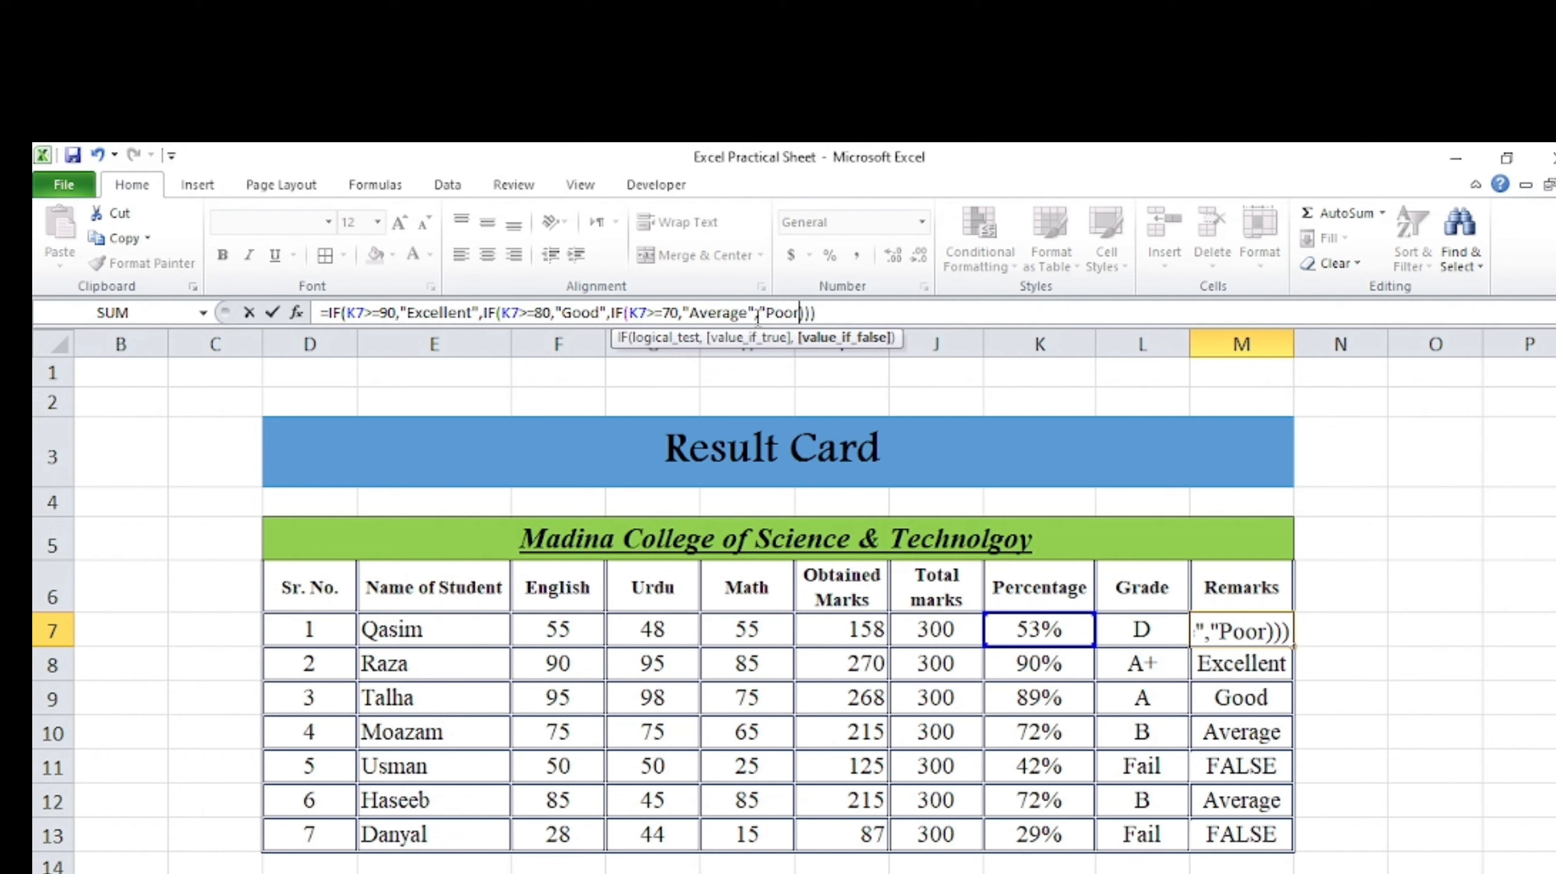
pyautogui.write('"')
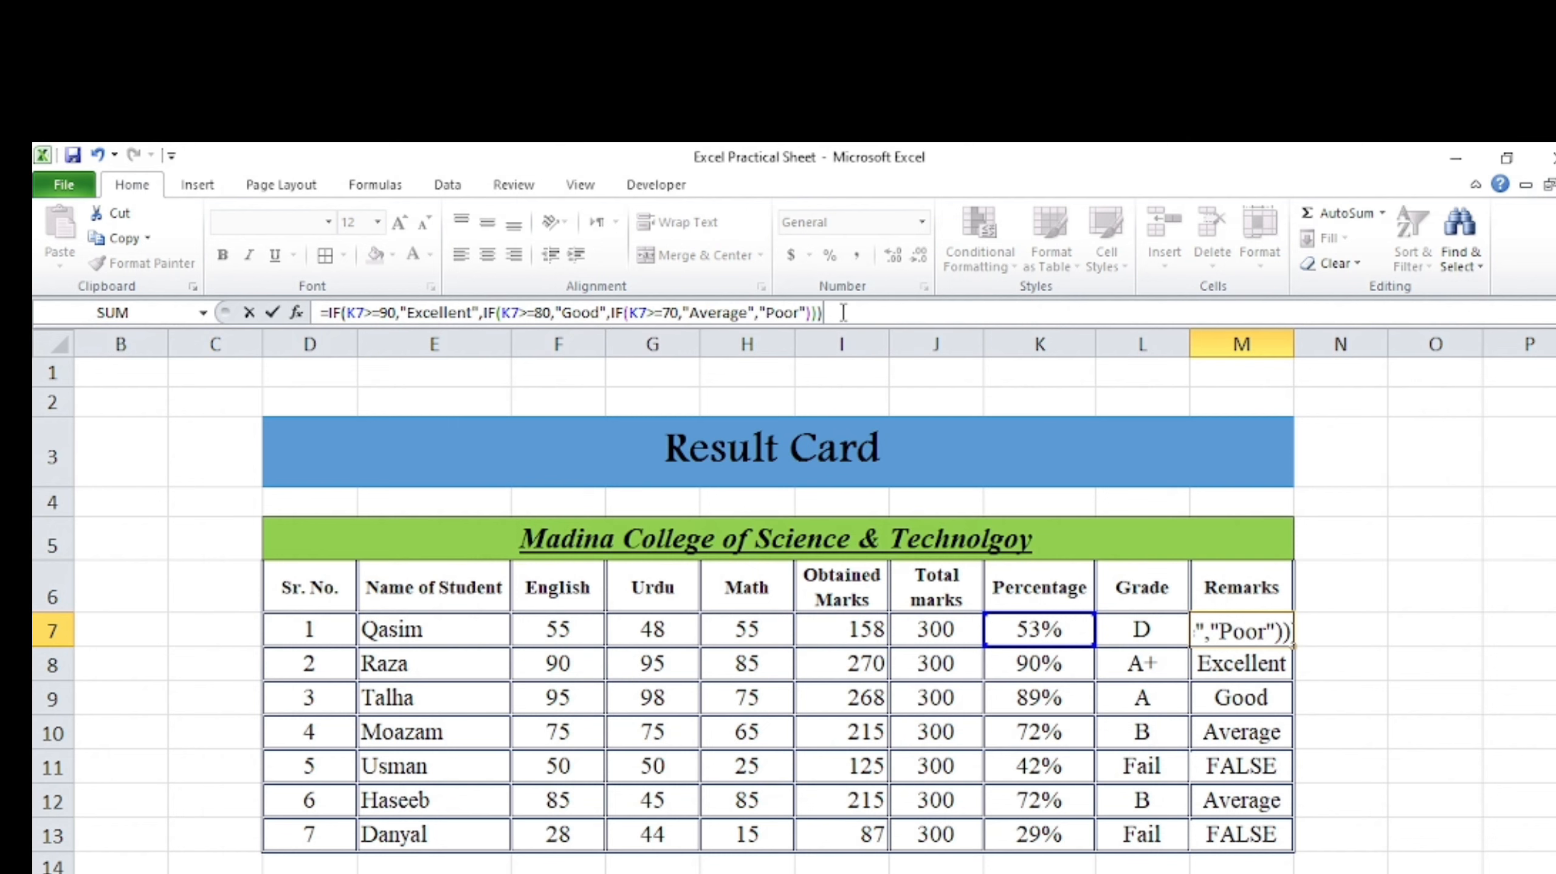
pyautogui.press('Return')
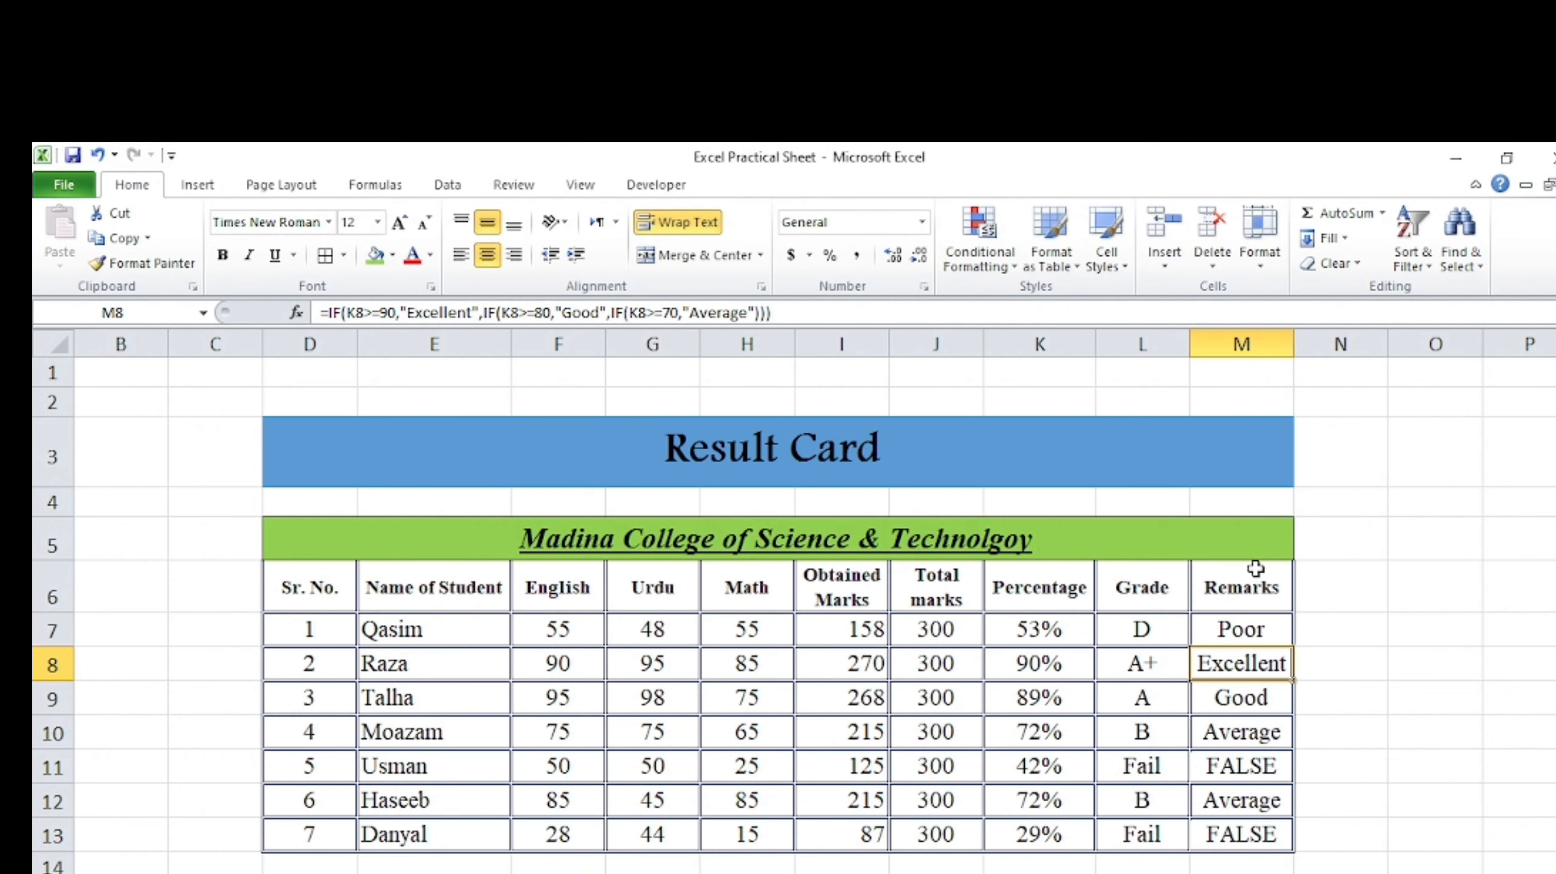
# Step: Fill the M7 remarks formula with the "Poor" result down to M13
pyautogui.click(1273, 636)
pyautogui.moveTo(1293, 646); pyautogui.dragTo(1279, 833)
pyautogui.click(1347, 766)
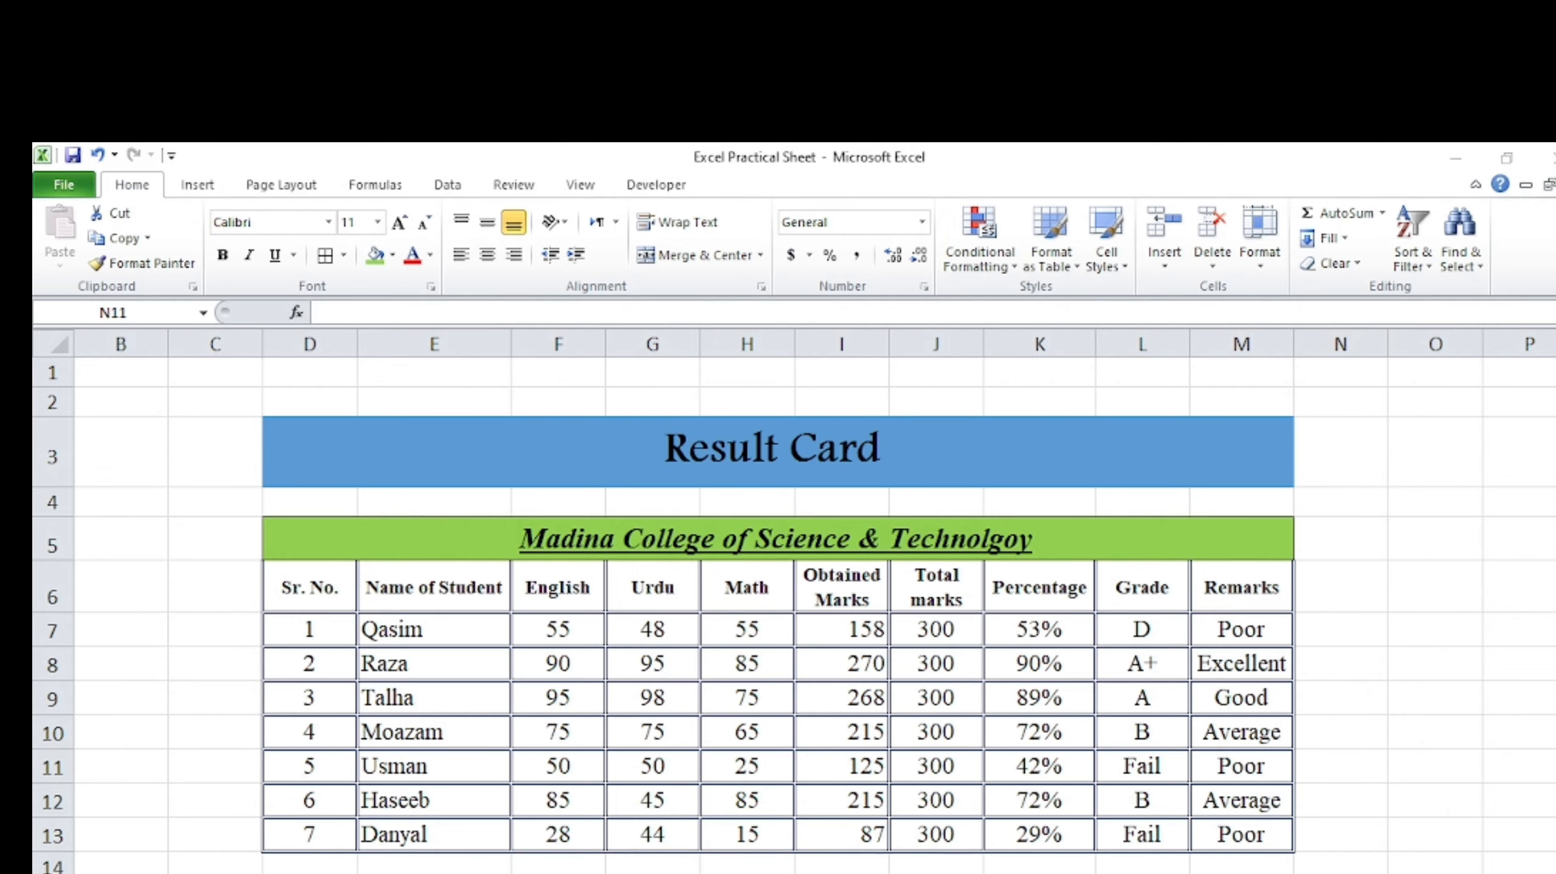
# Step: After checking instruction 8 in the Word assignment, apply light blue gradient data bars to the Obtained Marks in I7:I13 in Excel
pyautogui.hotkey('alt', 'Tab')
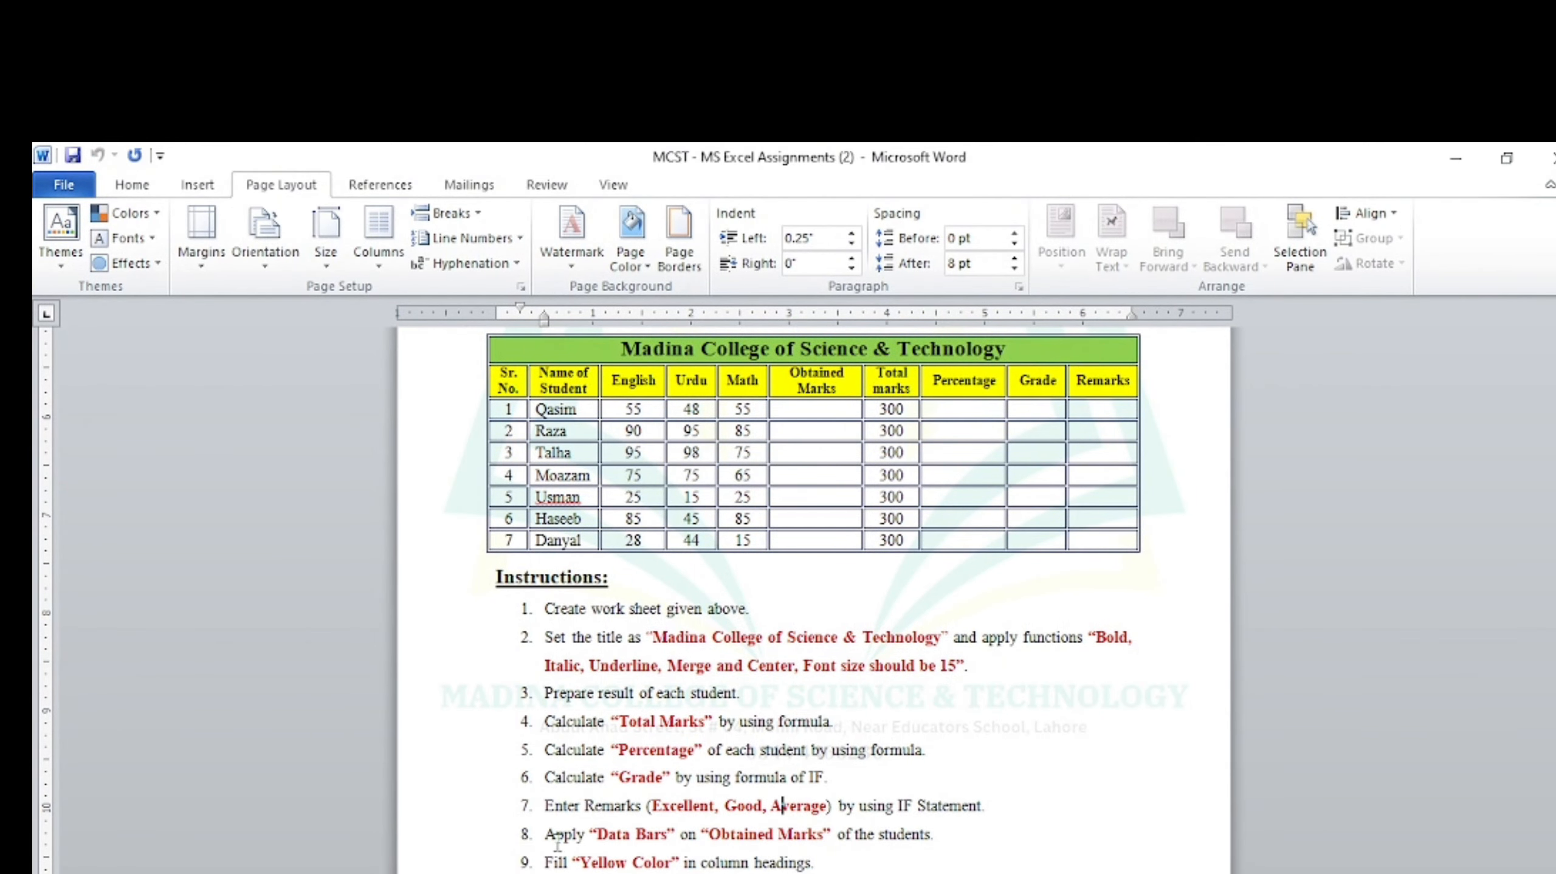
pyautogui.moveTo(558, 834); pyautogui.dragTo(949, 836)
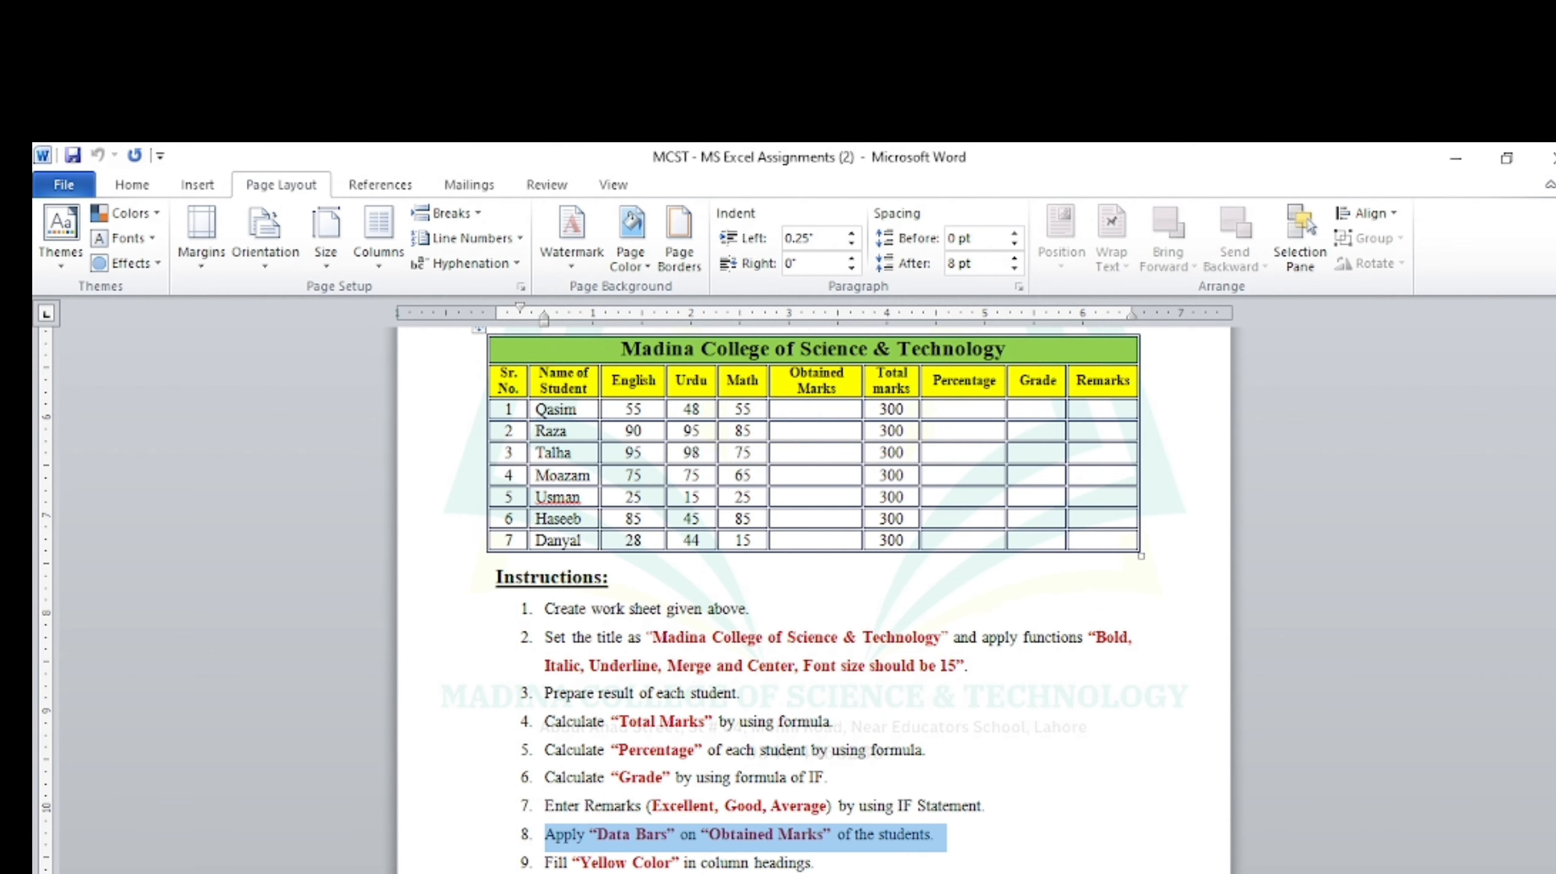
pyautogui.hotkey('alt', 'Tab')
pyautogui.click(1027, 734)
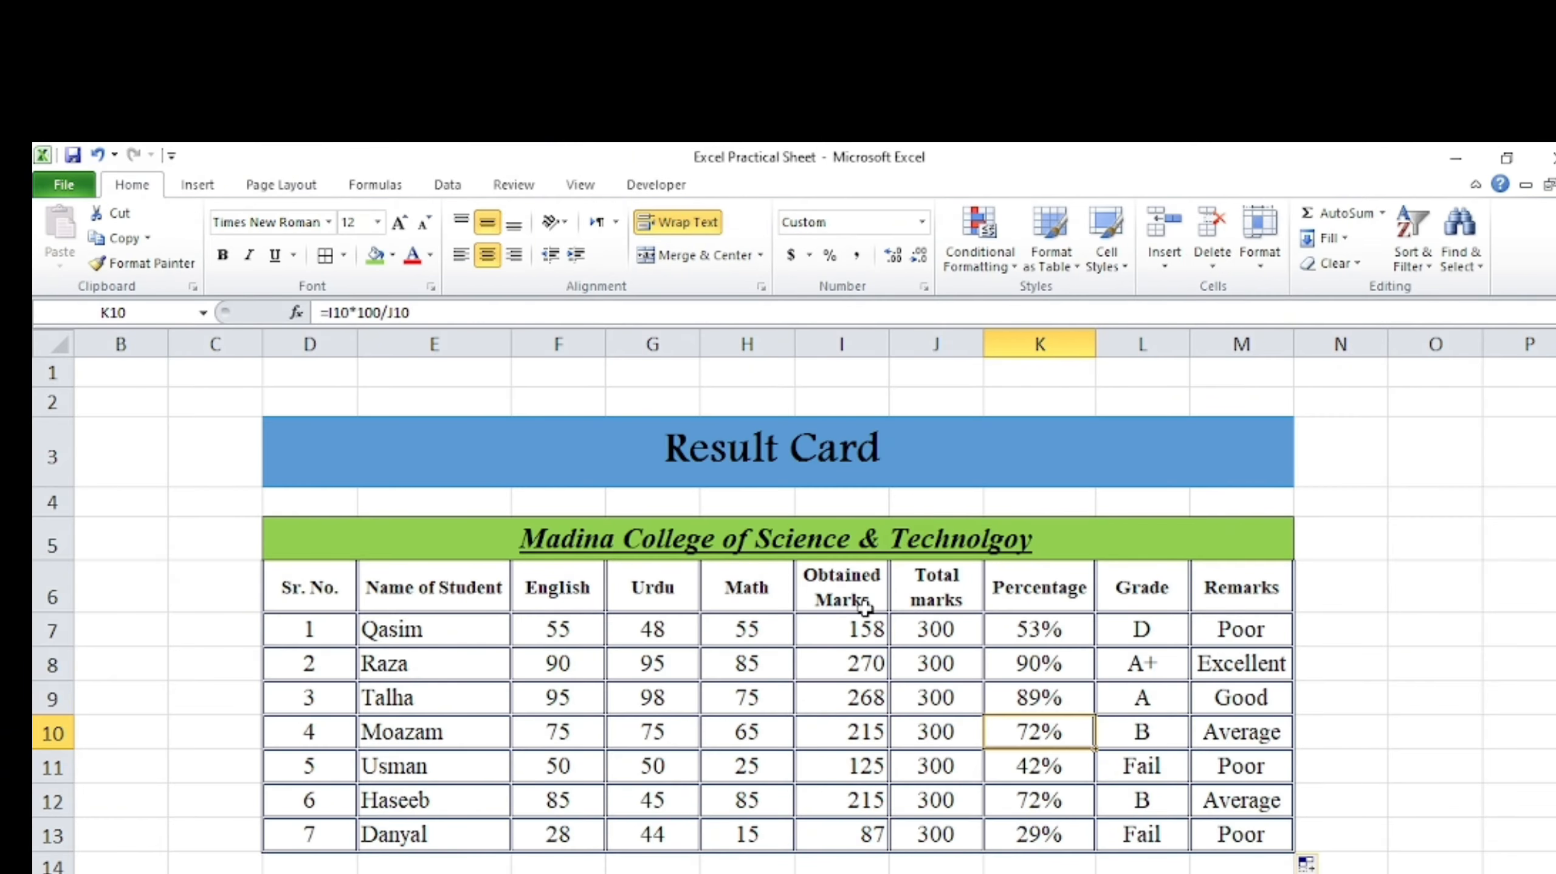
pyautogui.hotkey('alt', 'Tab')
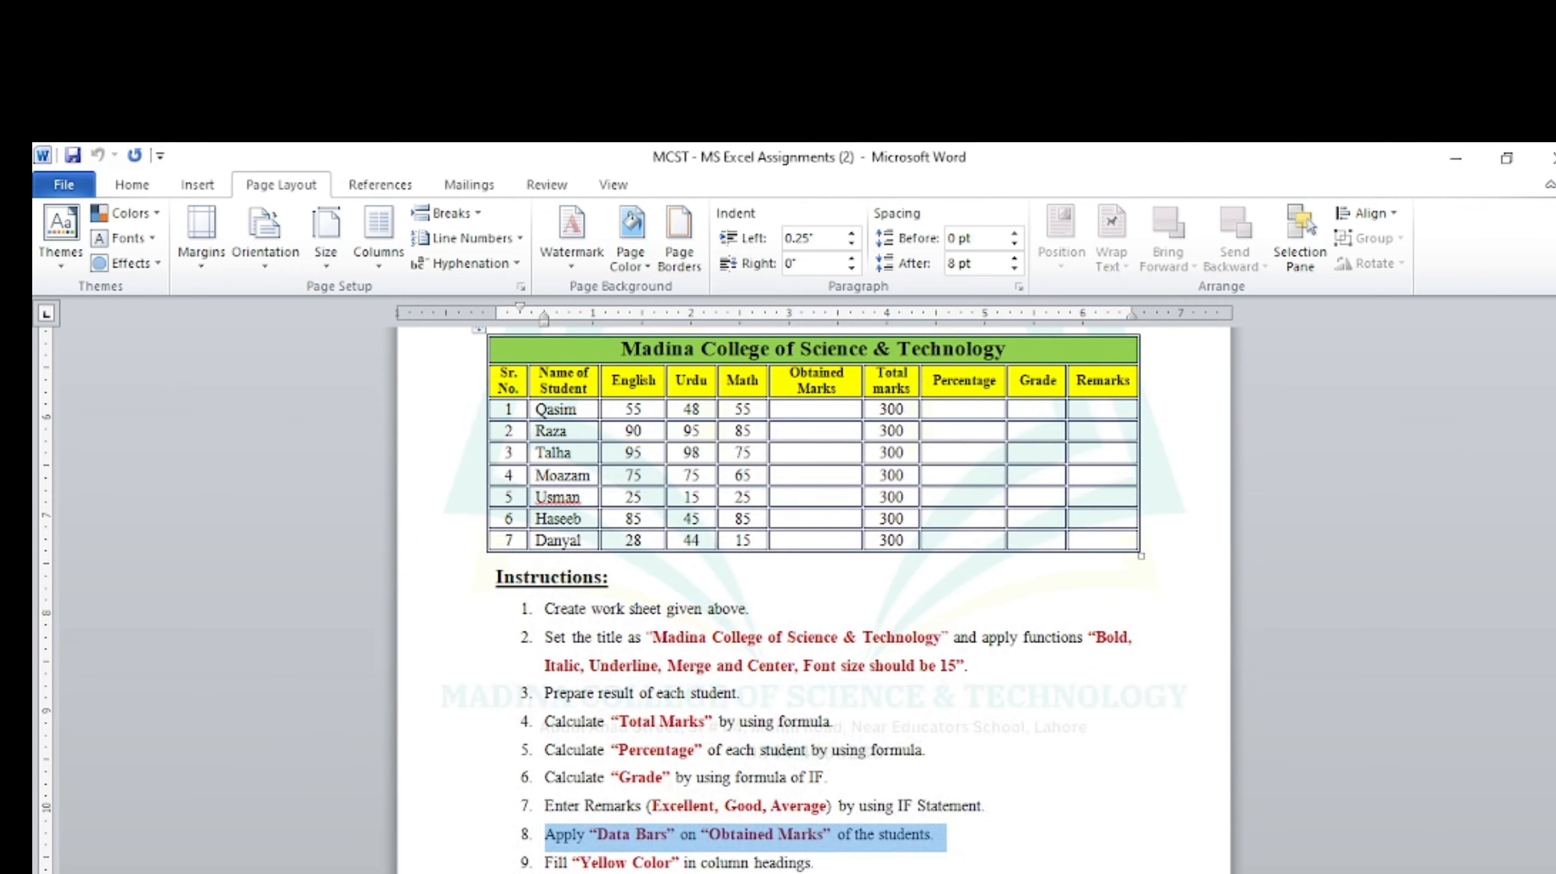
pyautogui.hotkey('alt', 'Tab')
pyautogui.click(989, 597)
pyautogui.click(855, 627)
pyautogui.moveTo(856, 626); pyautogui.dragTo(857, 839)
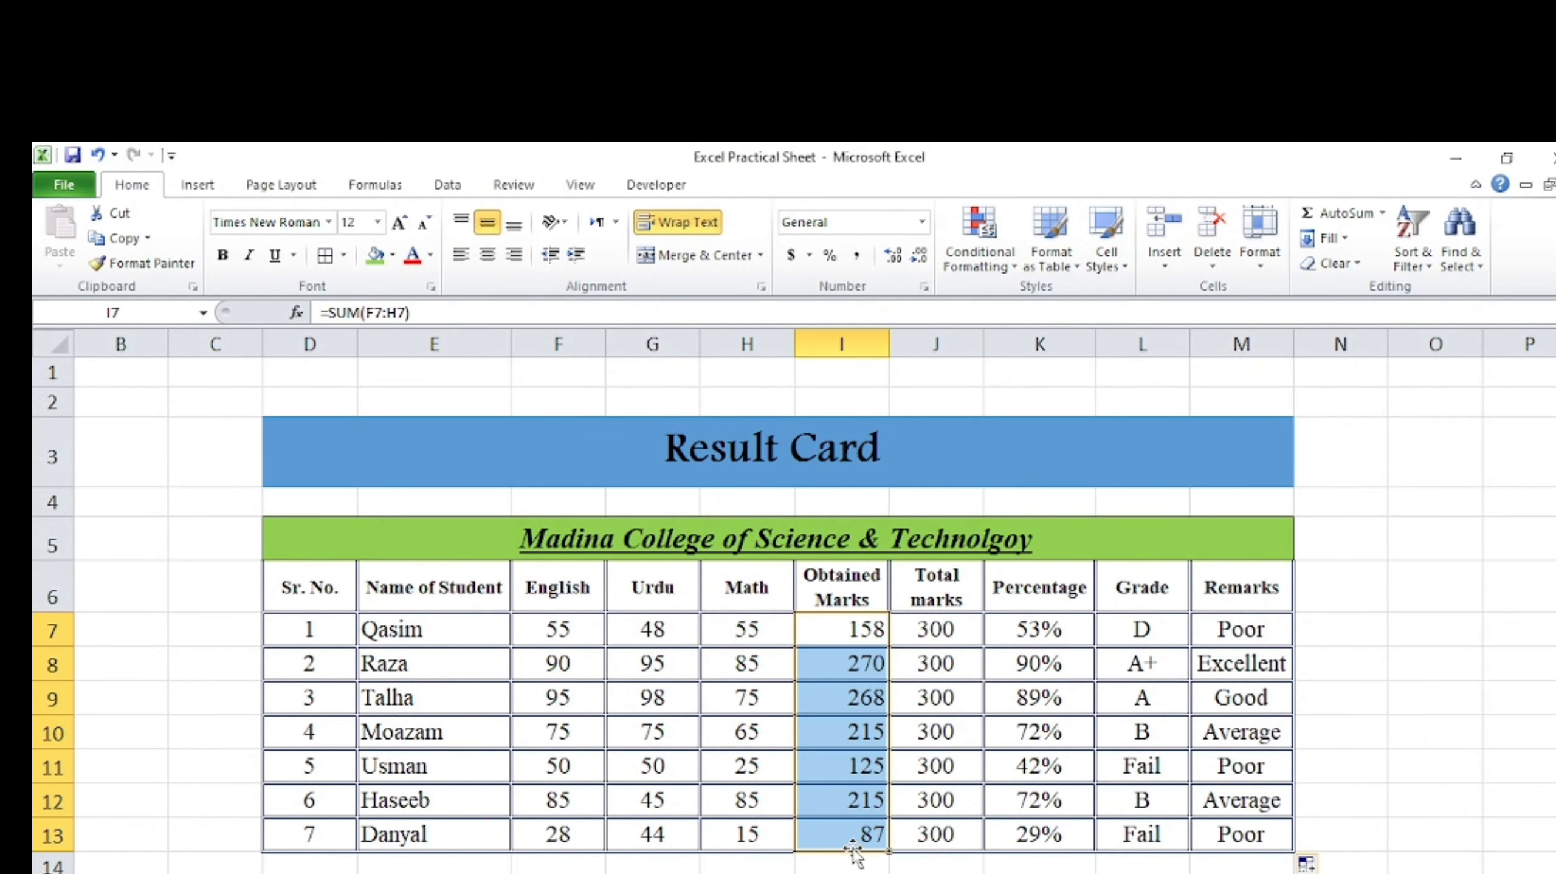
pyautogui.click(1010, 268)
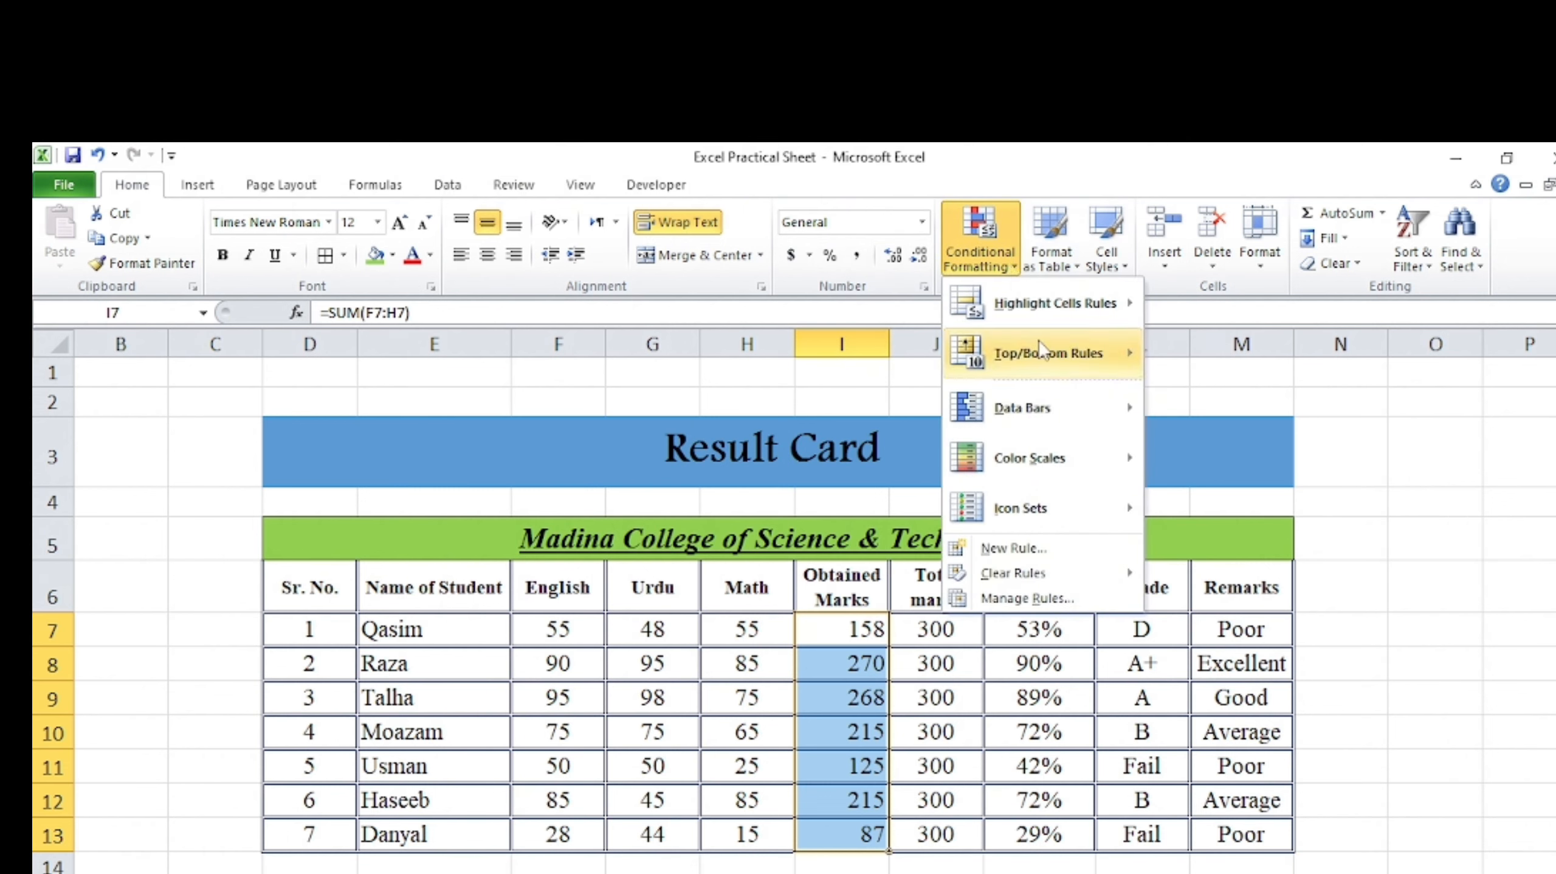
pyautogui.moveTo(1064, 409)
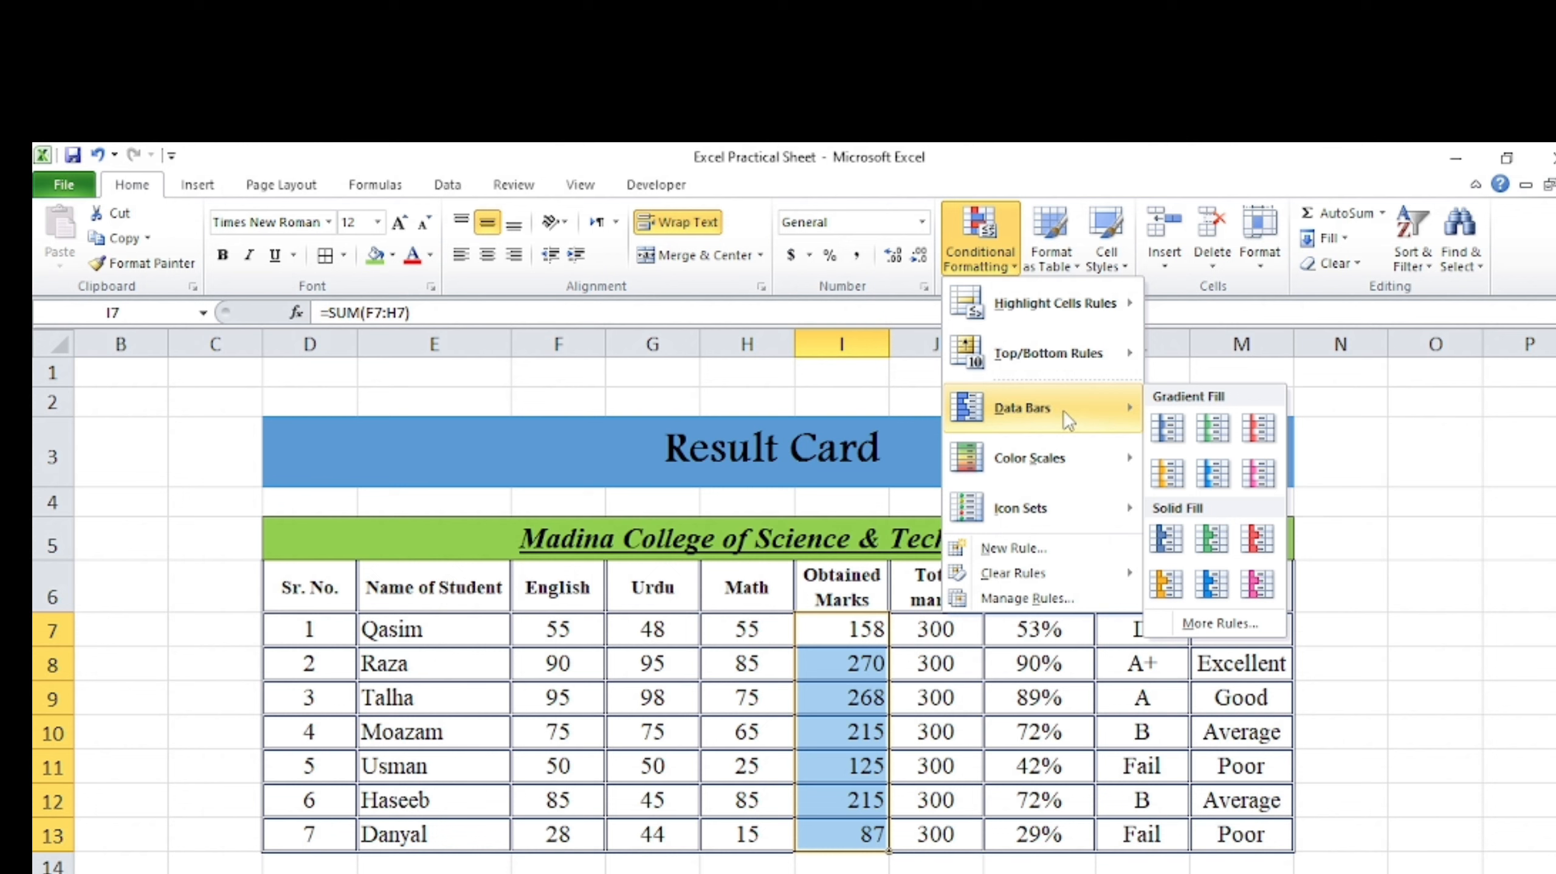
pyautogui.click(1214, 476)
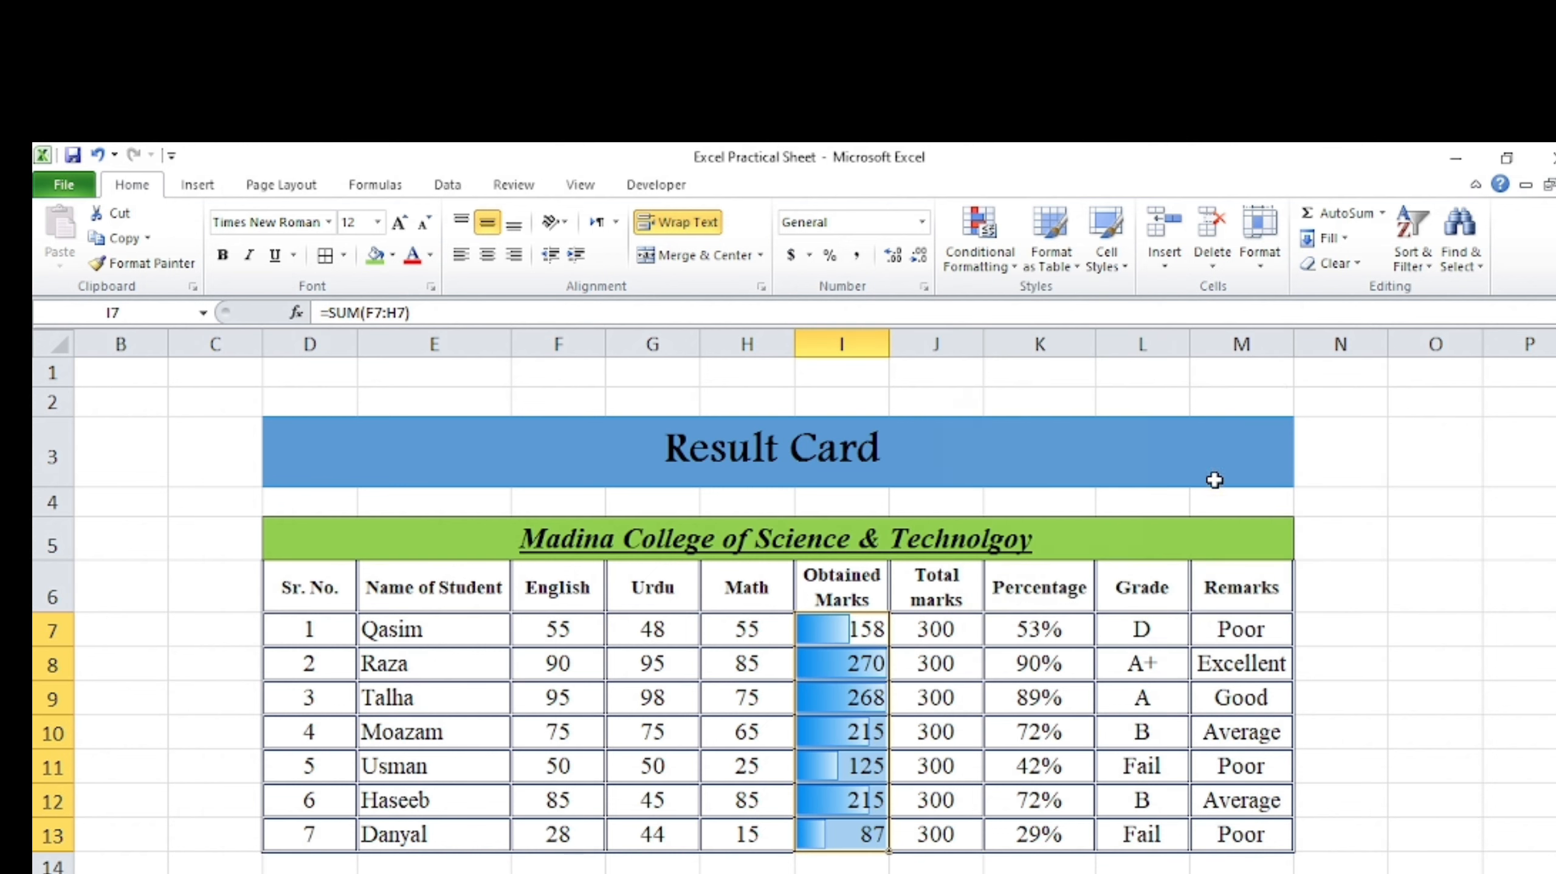
# Step: Test the data bars by setting the Math mark in H11 to 90, and undo the change
pyautogui.click(1244, 704)
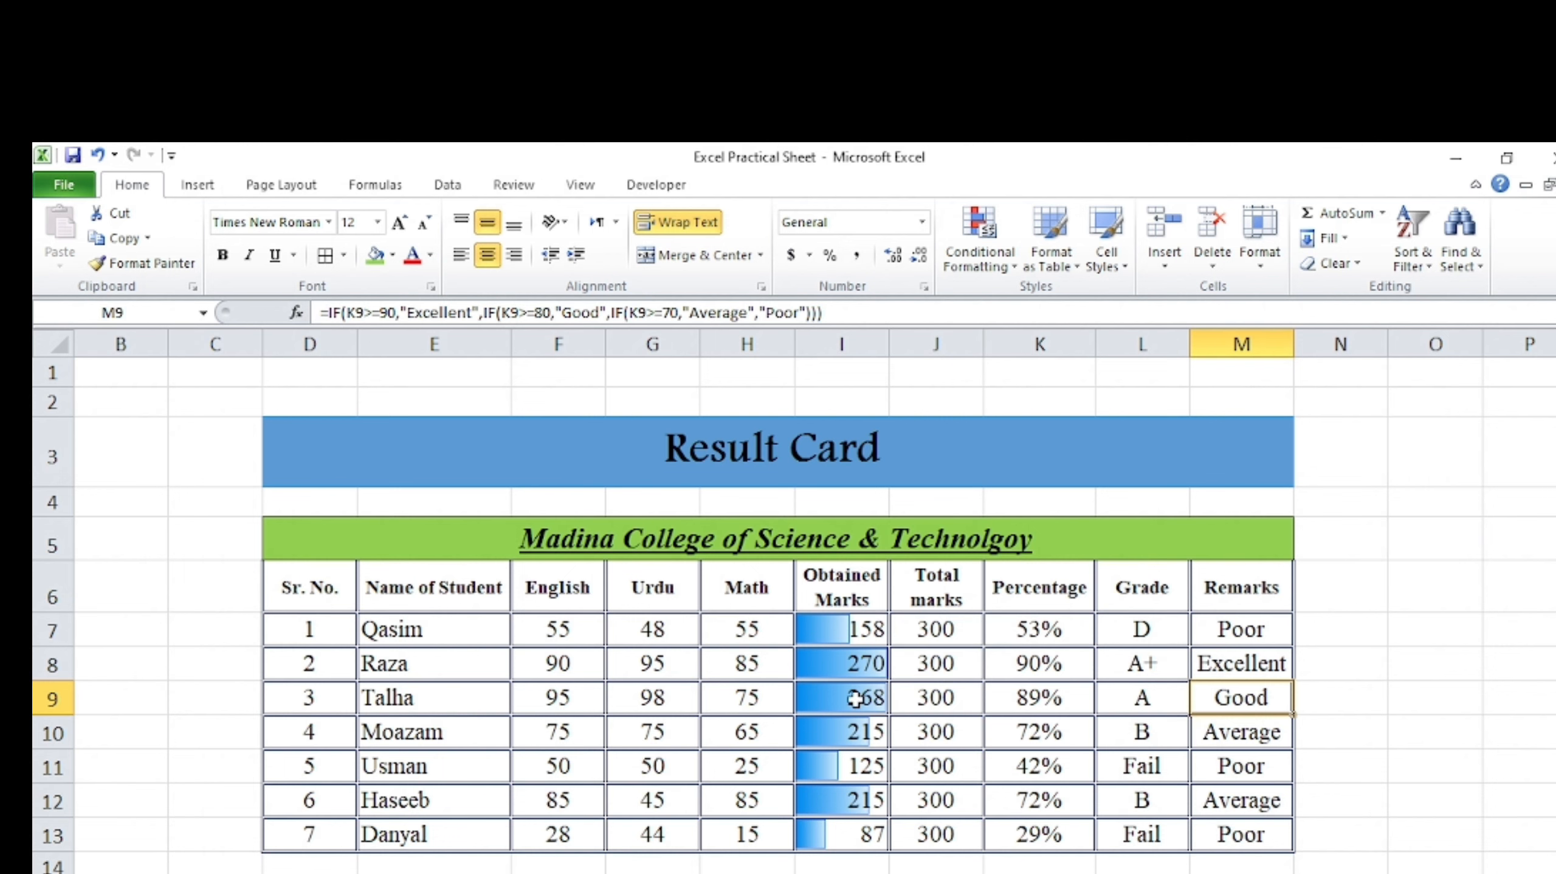
pyautogui.click(1005, 692)
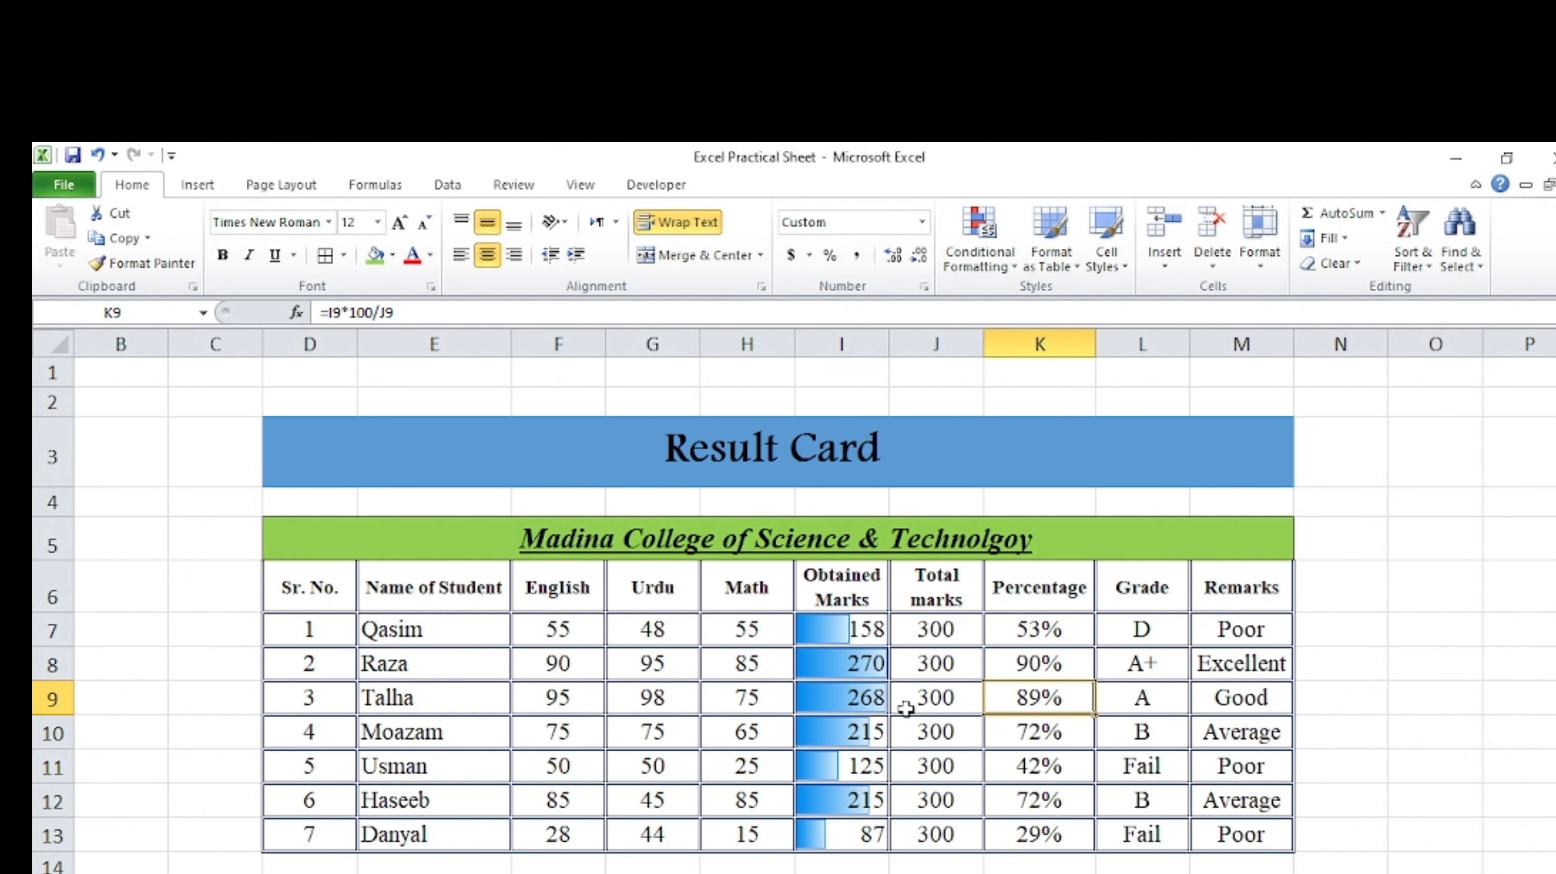
pyautogui.click(847, 664)
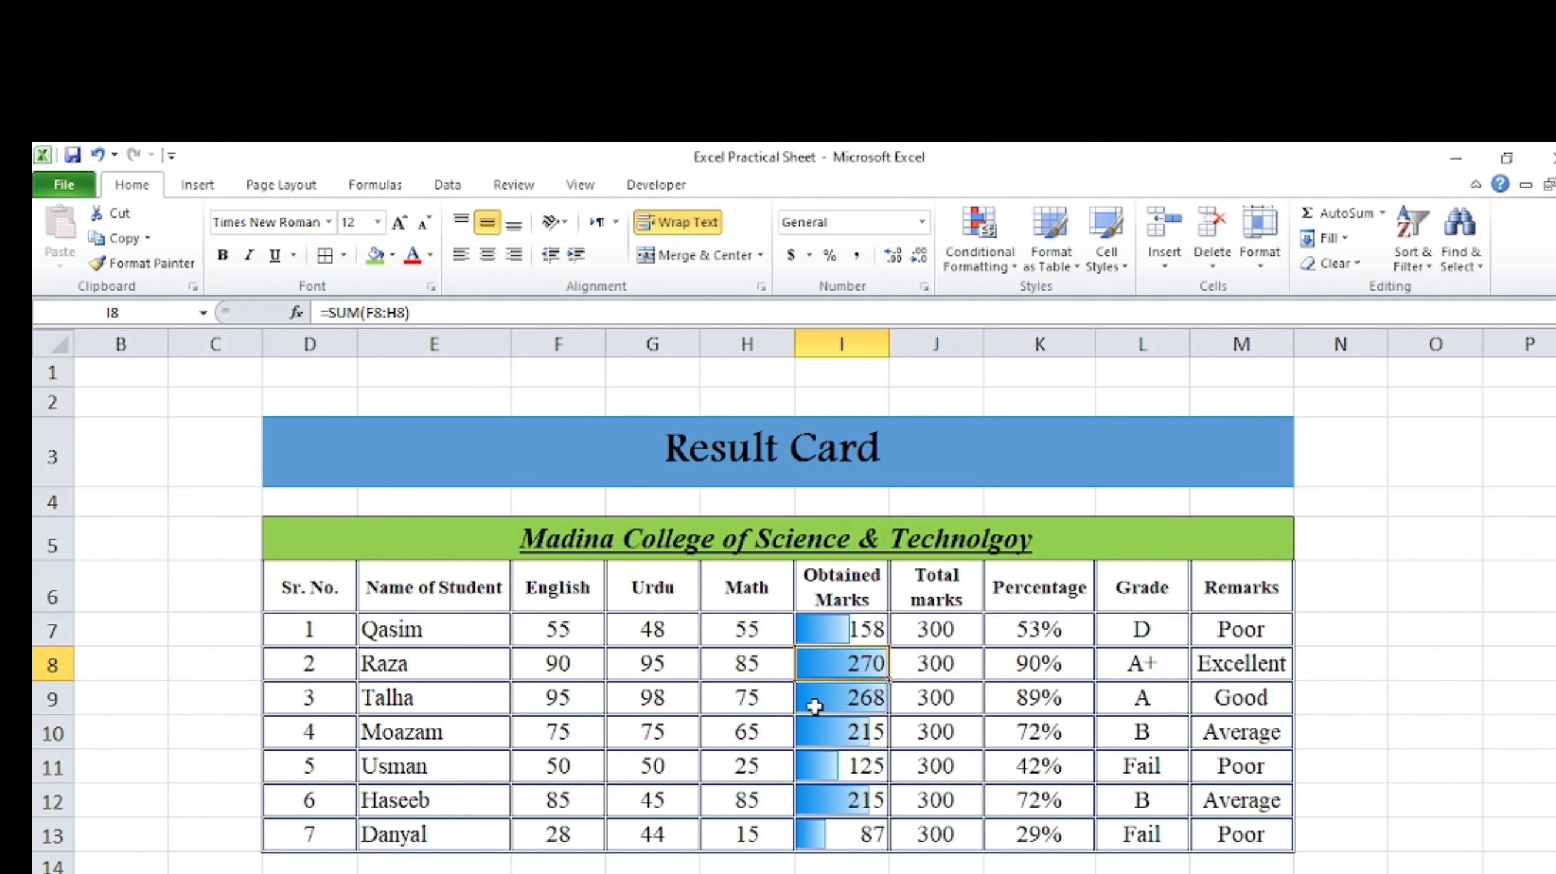
pyautogui.click(774, 767)
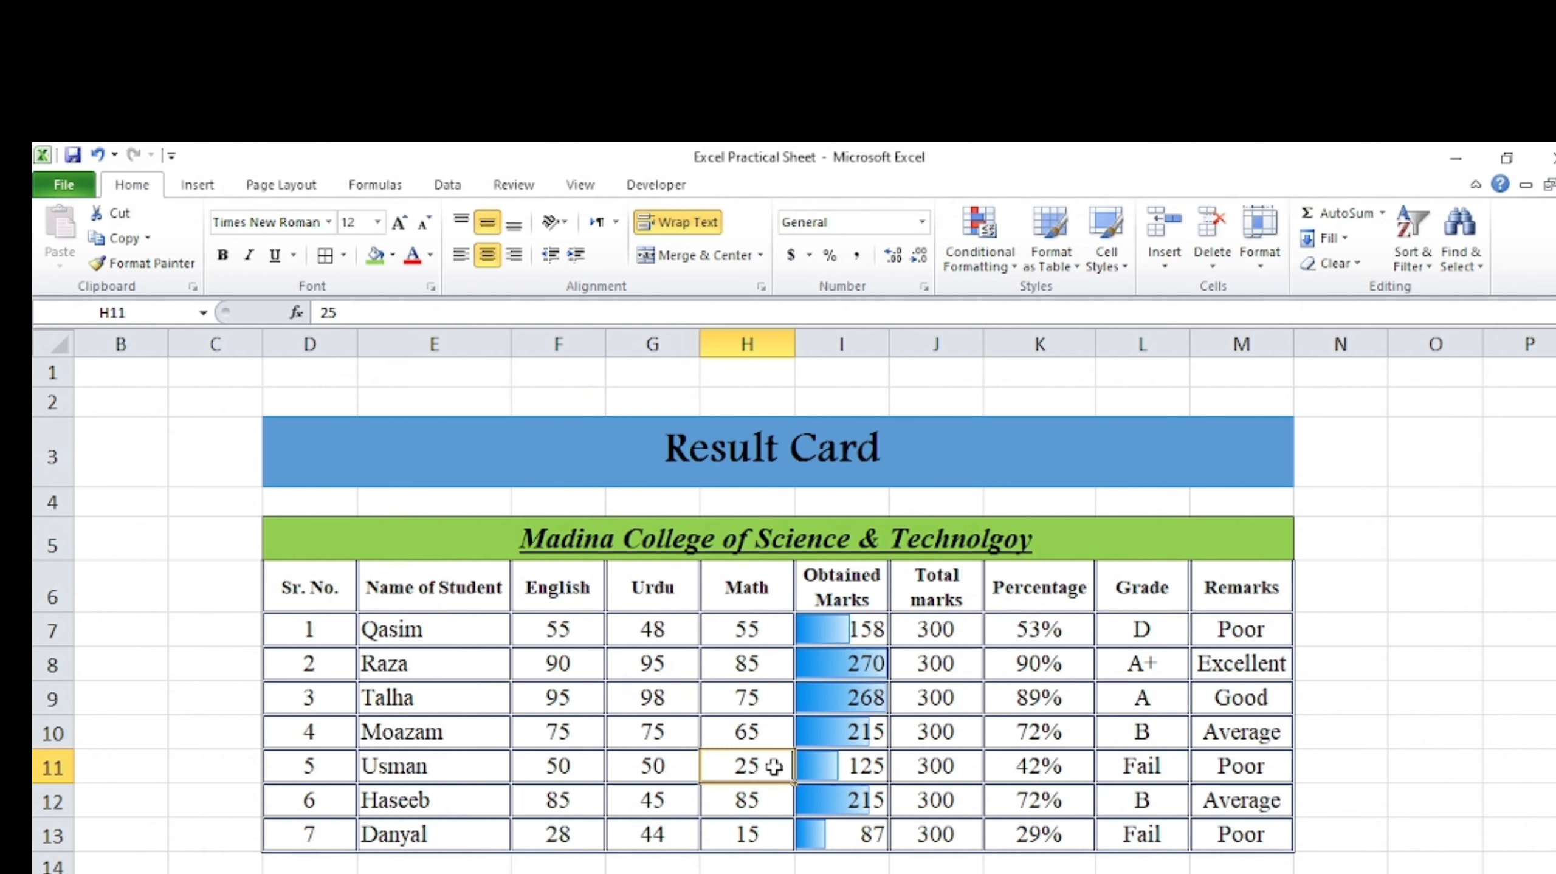
pyautogui.write('90')
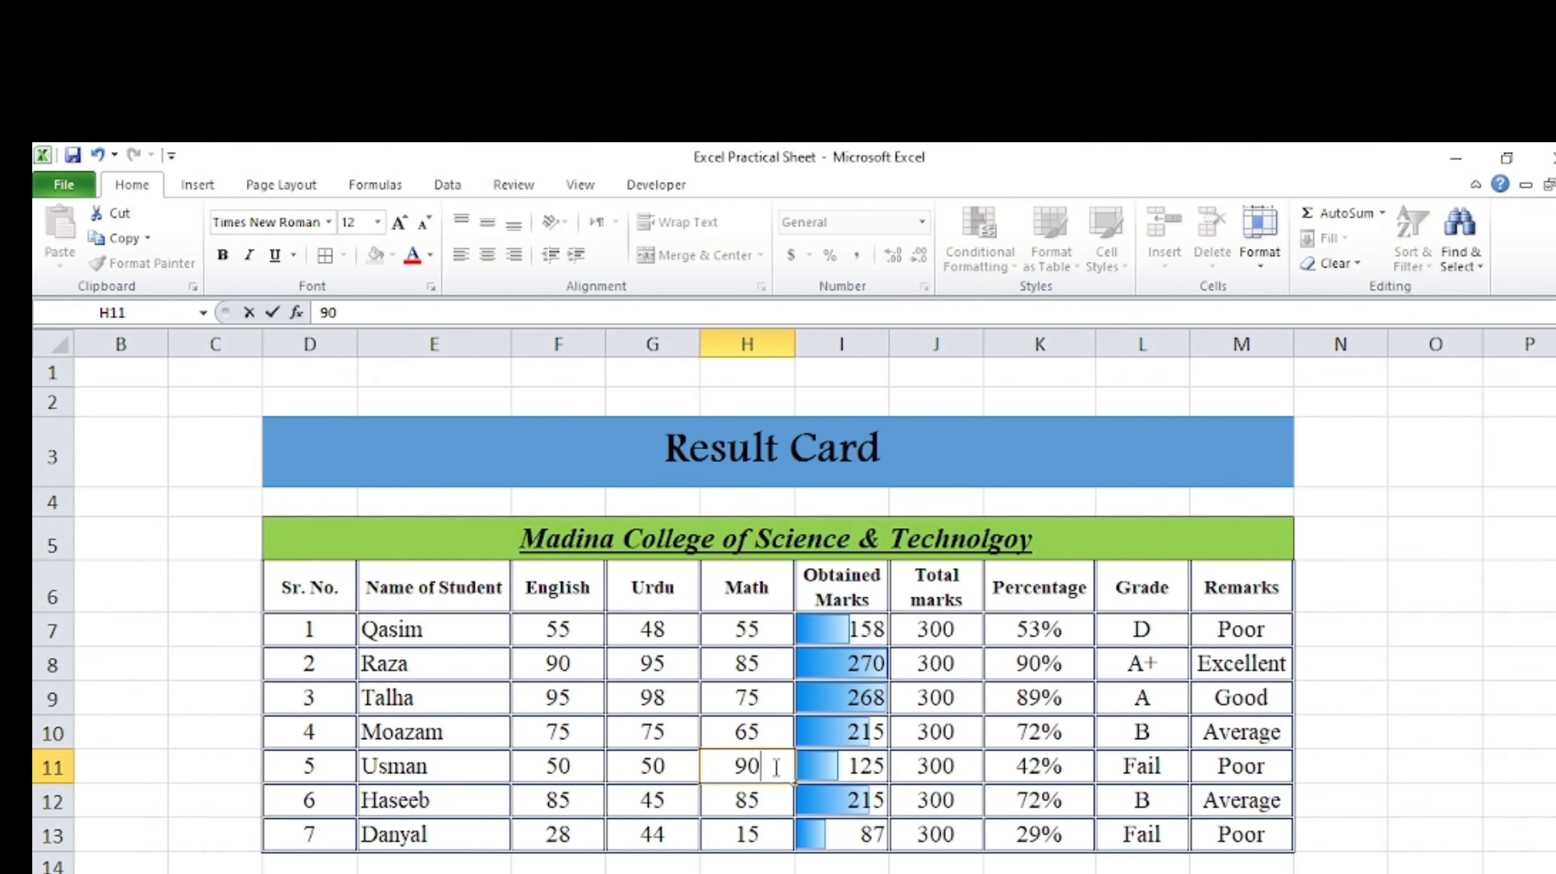
pyautogui.click(973, 761)
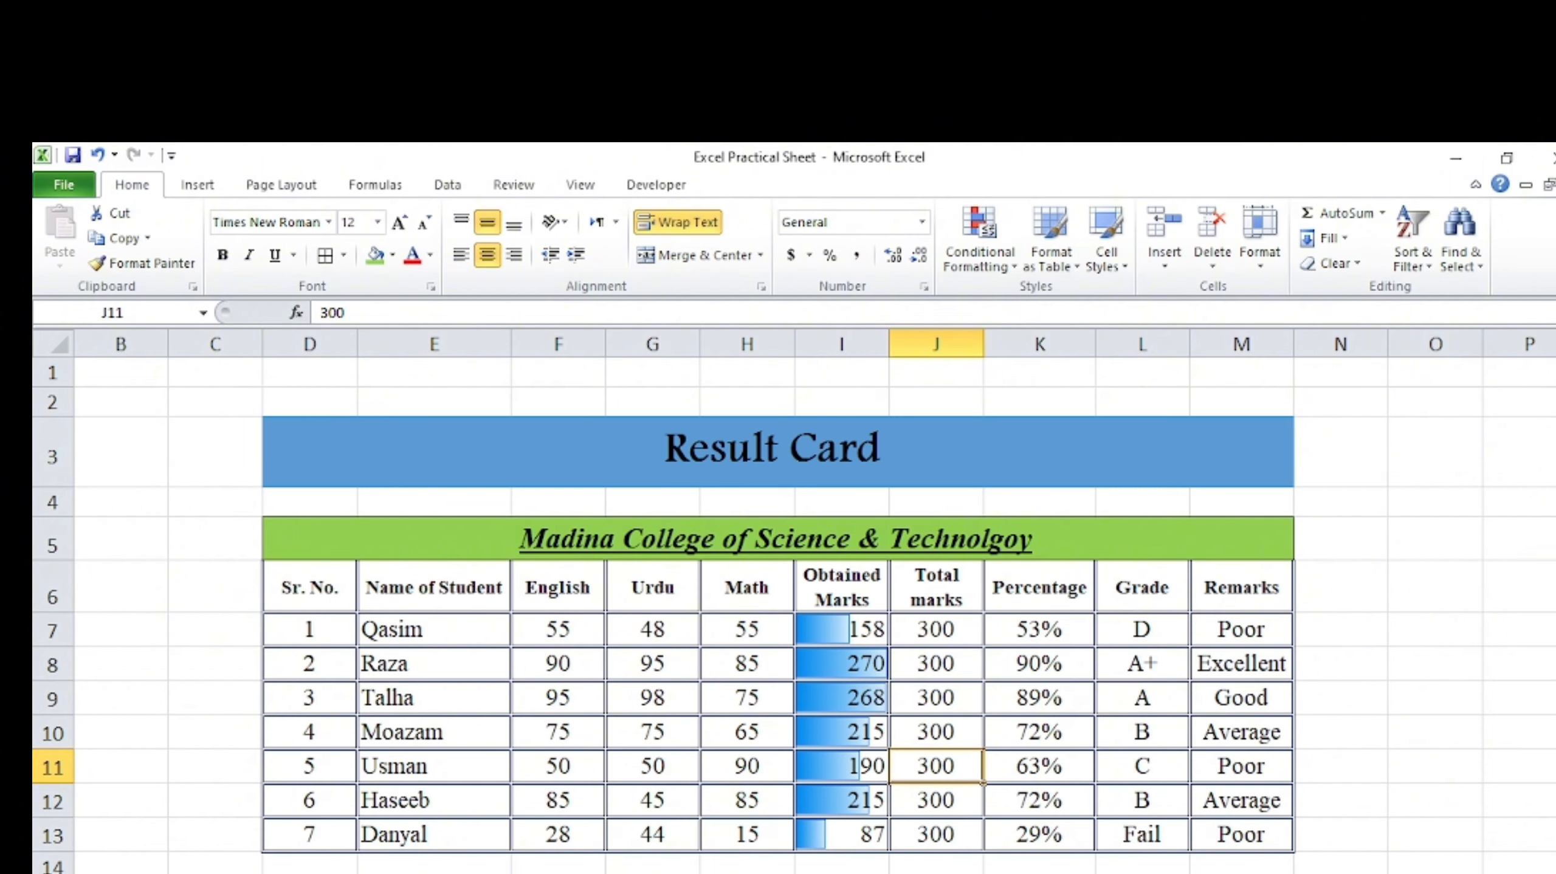
pyautogui.hotkey('ctrl', 'z')
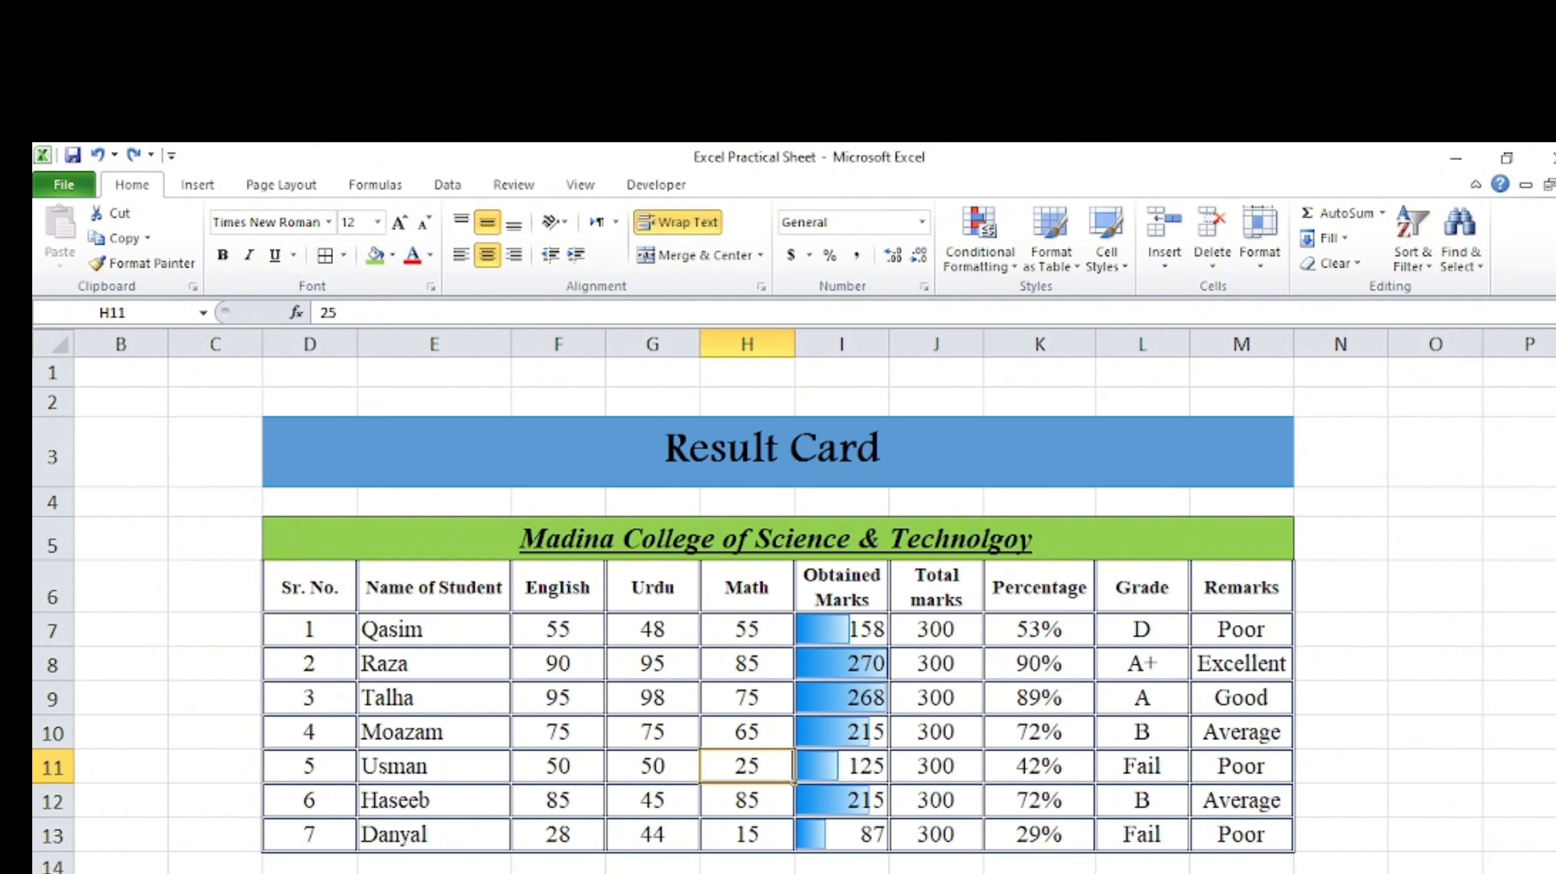
pyautogui.click(1429, 709)
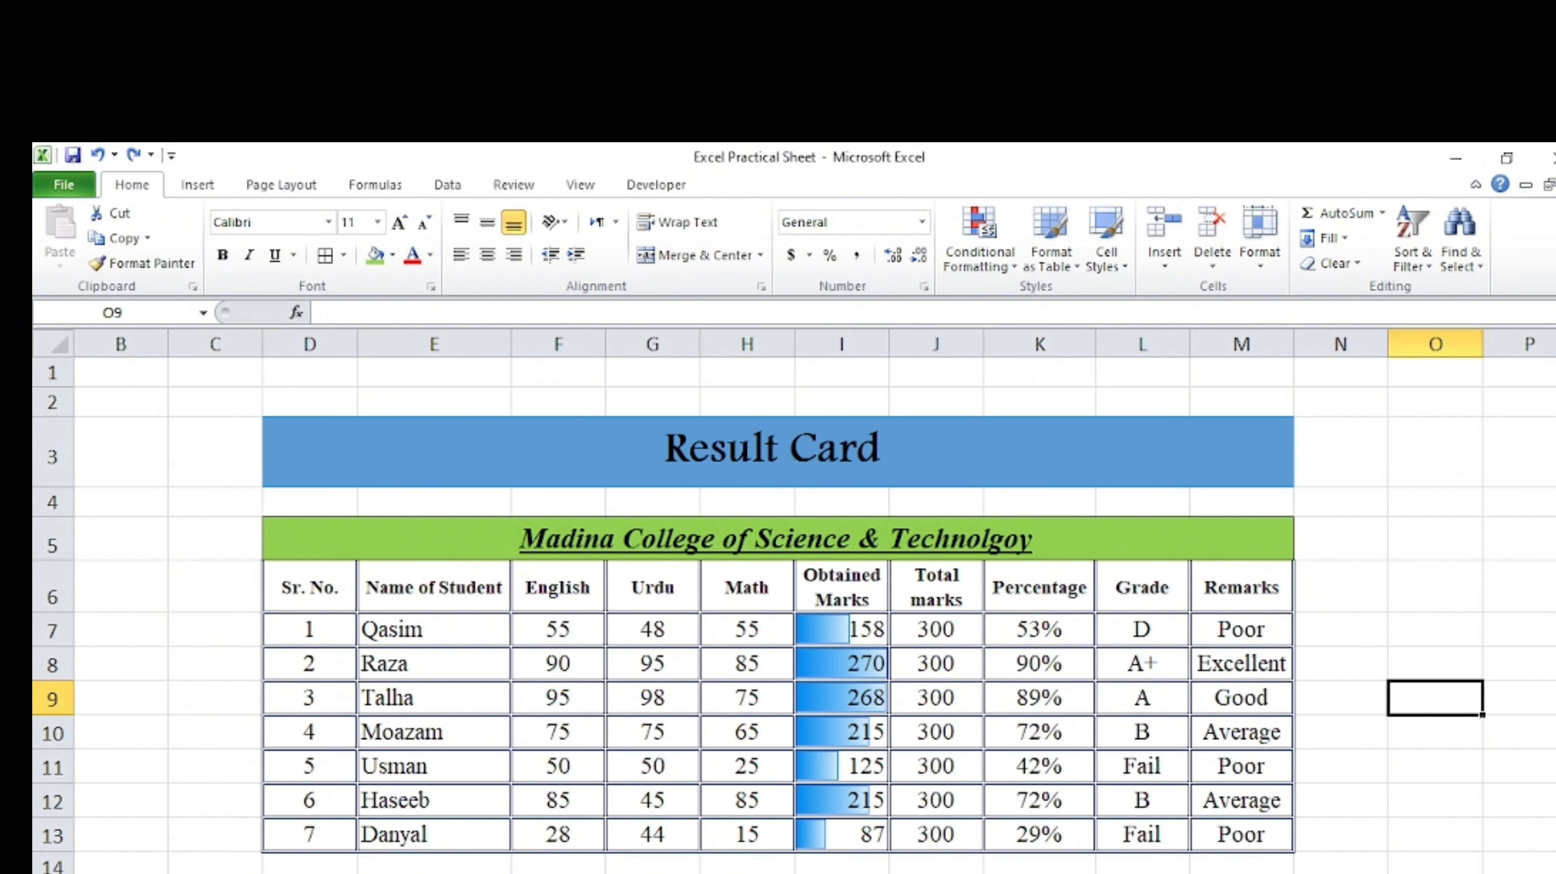
# Step: After checking instruction 9 in the Word assignment, fill the column headings D6:M6 in Excel with standard yellow
pyautogui.hotkey('alt', 'Tab')
pyautogui.moveTo(558, 863); pyautogui.dragTo(831, 869)
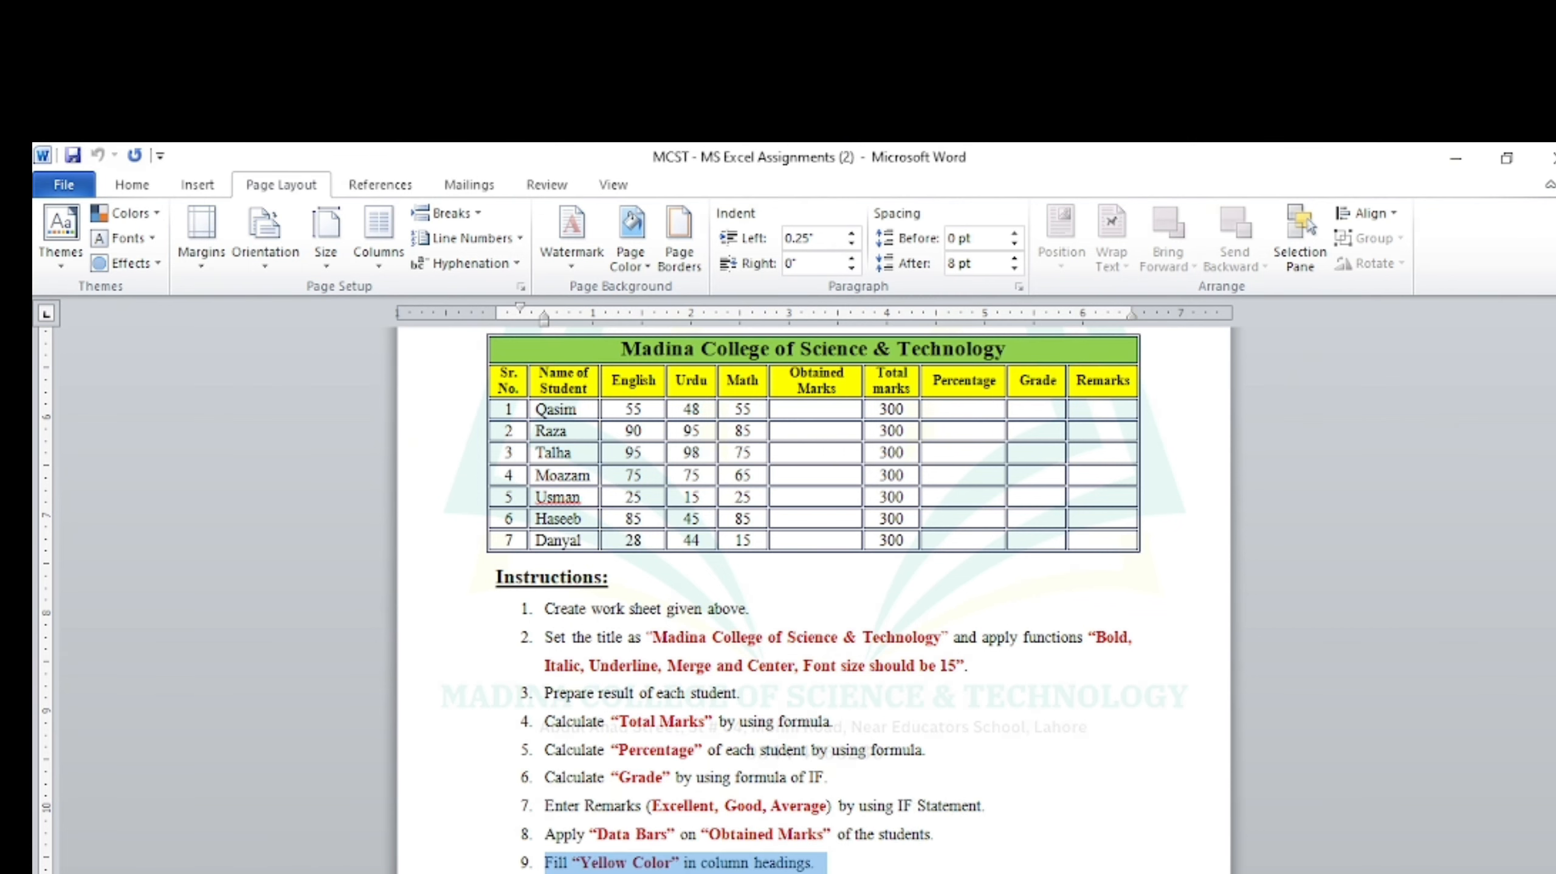
pyautogui.hotkey('alt', 'Tab')
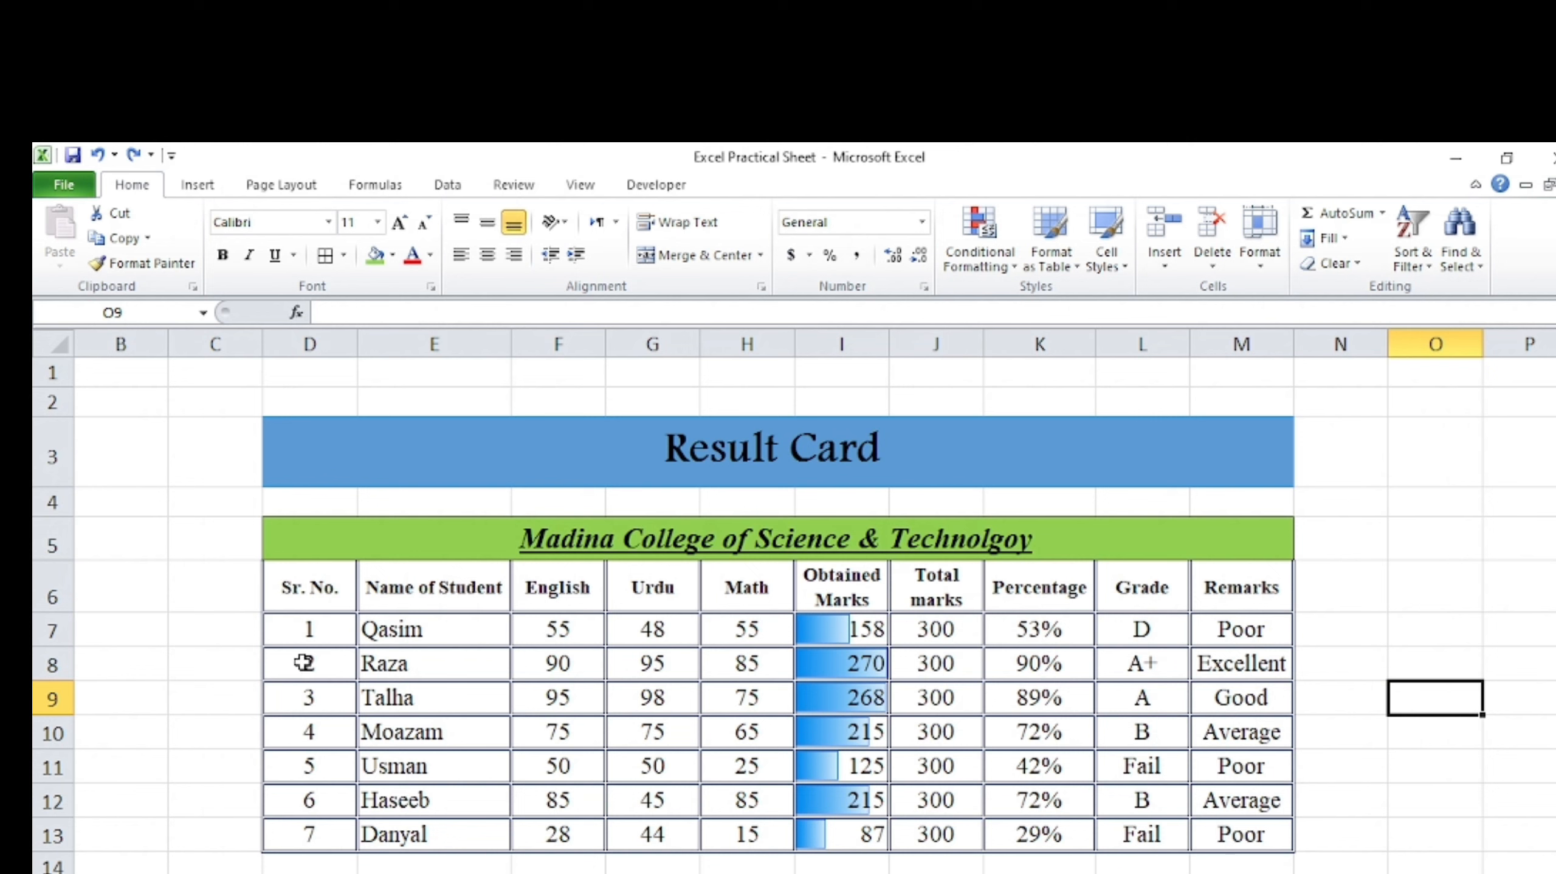
pyautogui.moveTo(300, 663); pyautogui.dragTo(334, 783)
pyautogui.moveTo(453, 650); pyautogui.dragTo(453, 741)
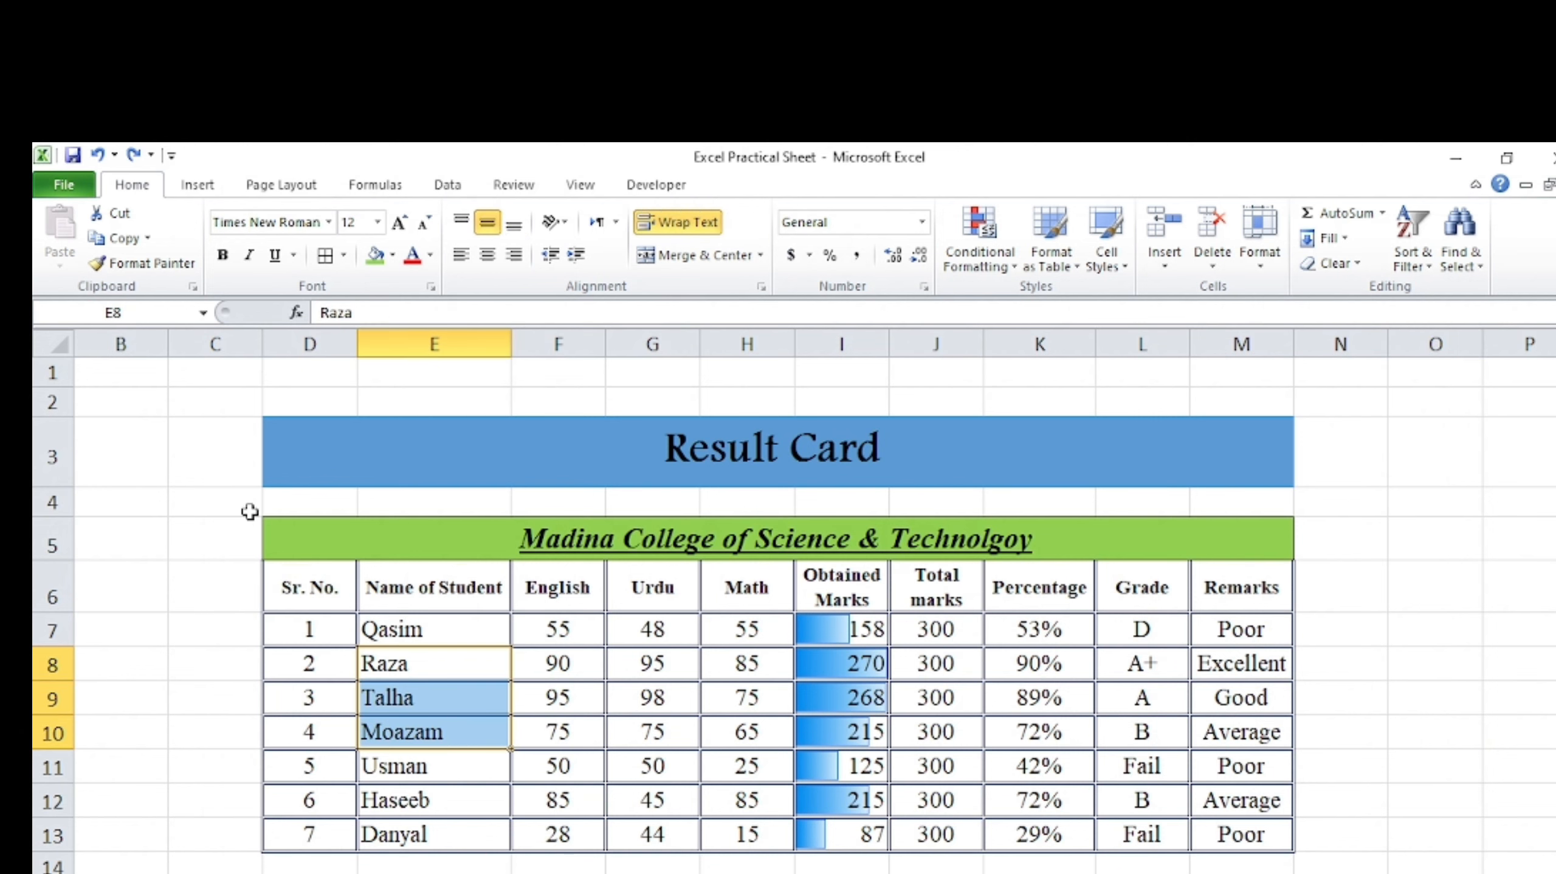
pyautogui.click(287, 602)
pyautogui.moveTo(287, 602); pyautogui.dragTo(1261, 586)
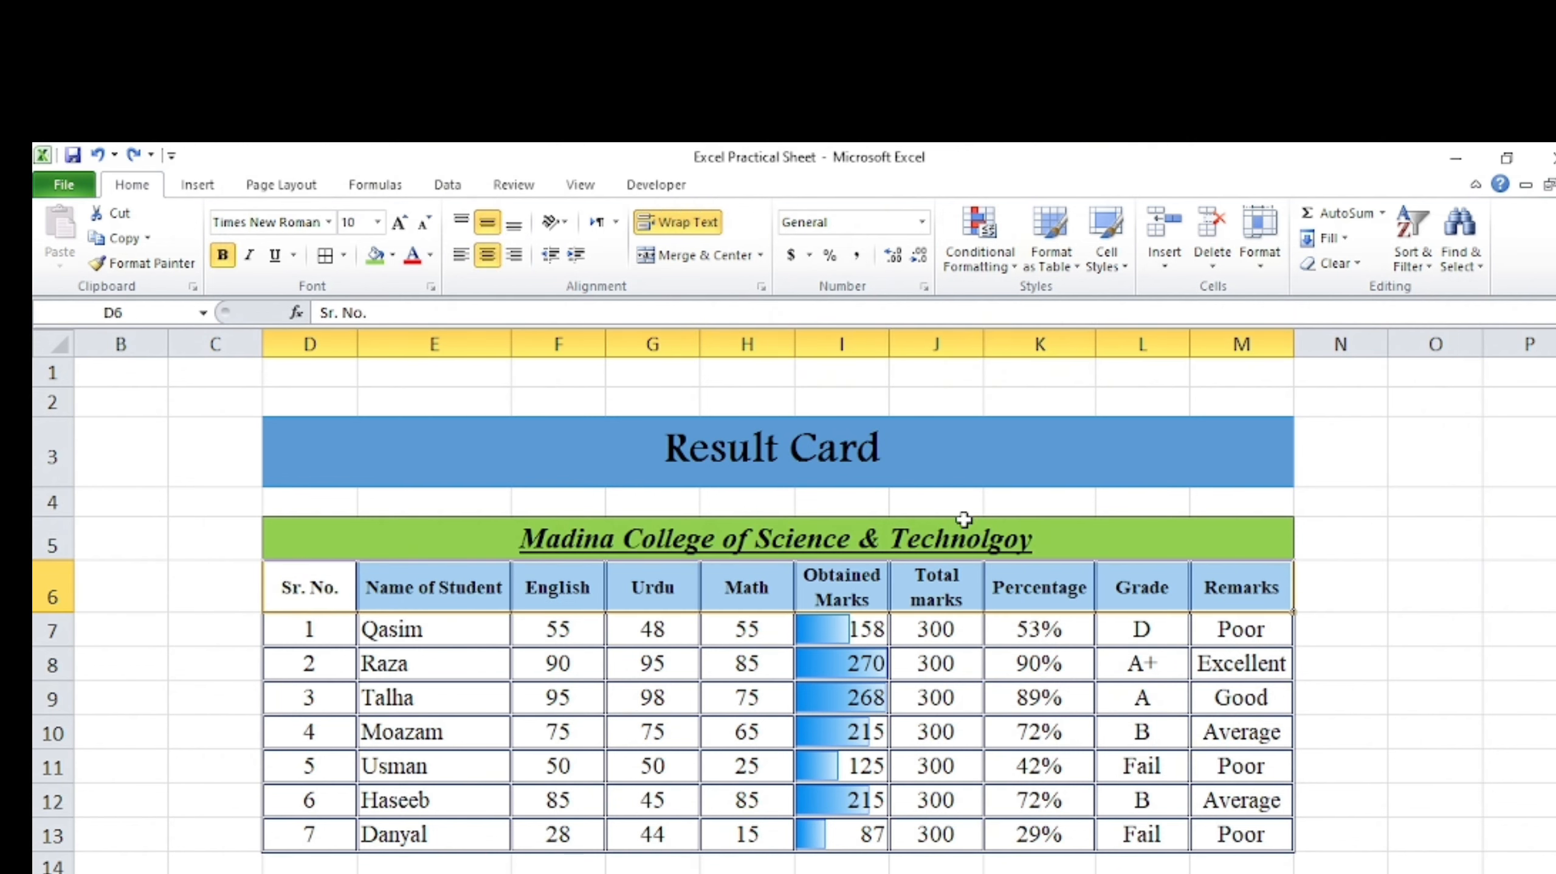
pyautogui.click(392, 255)
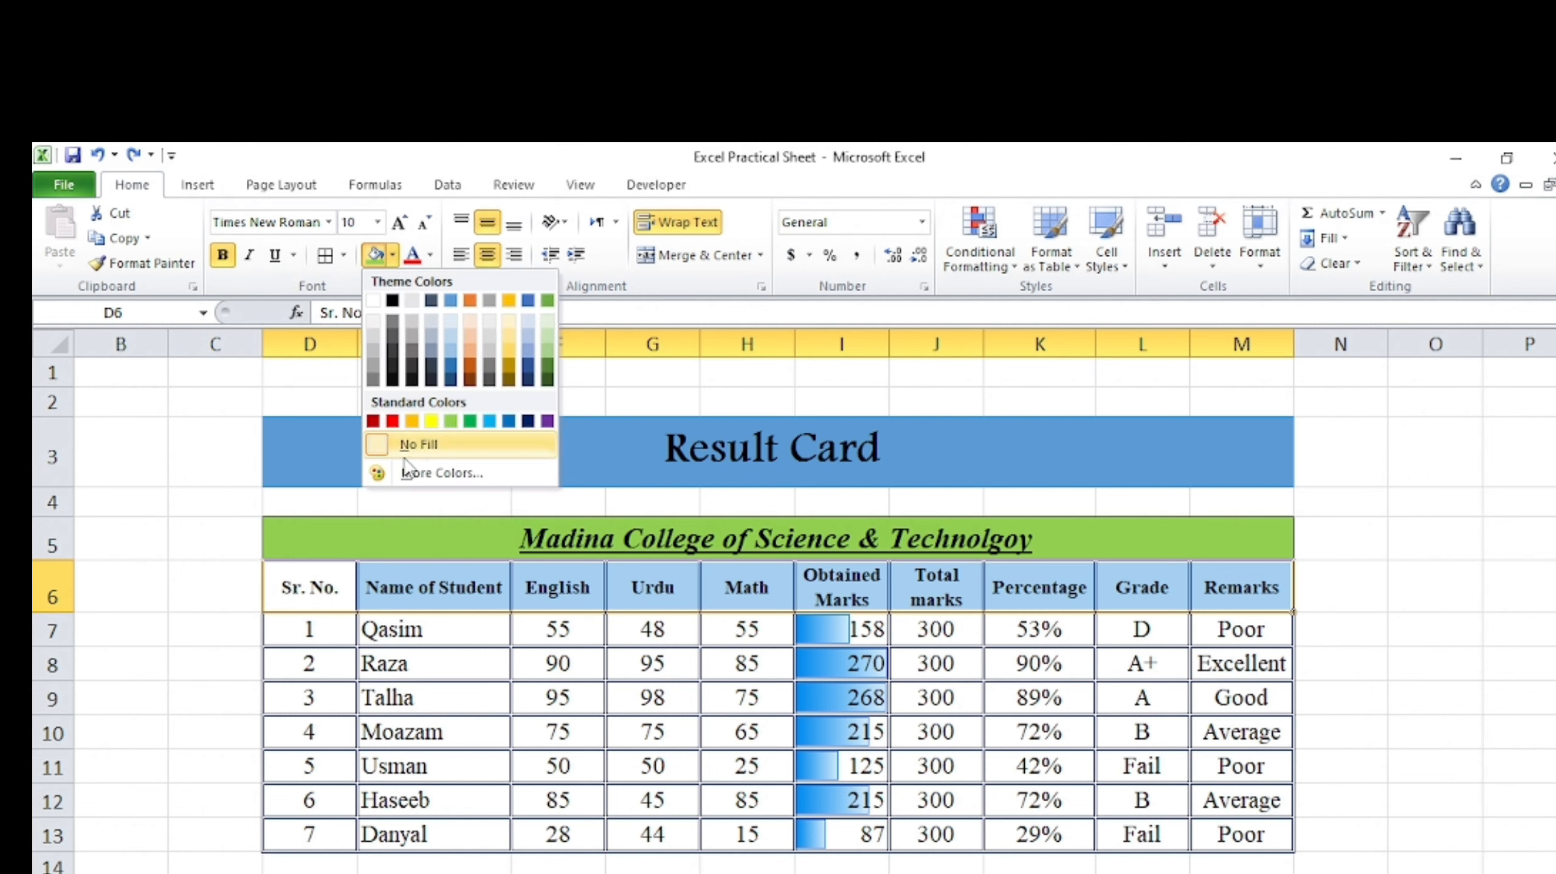
pyautogui.click(431, 421)
pyautogui.click(1419, 662)
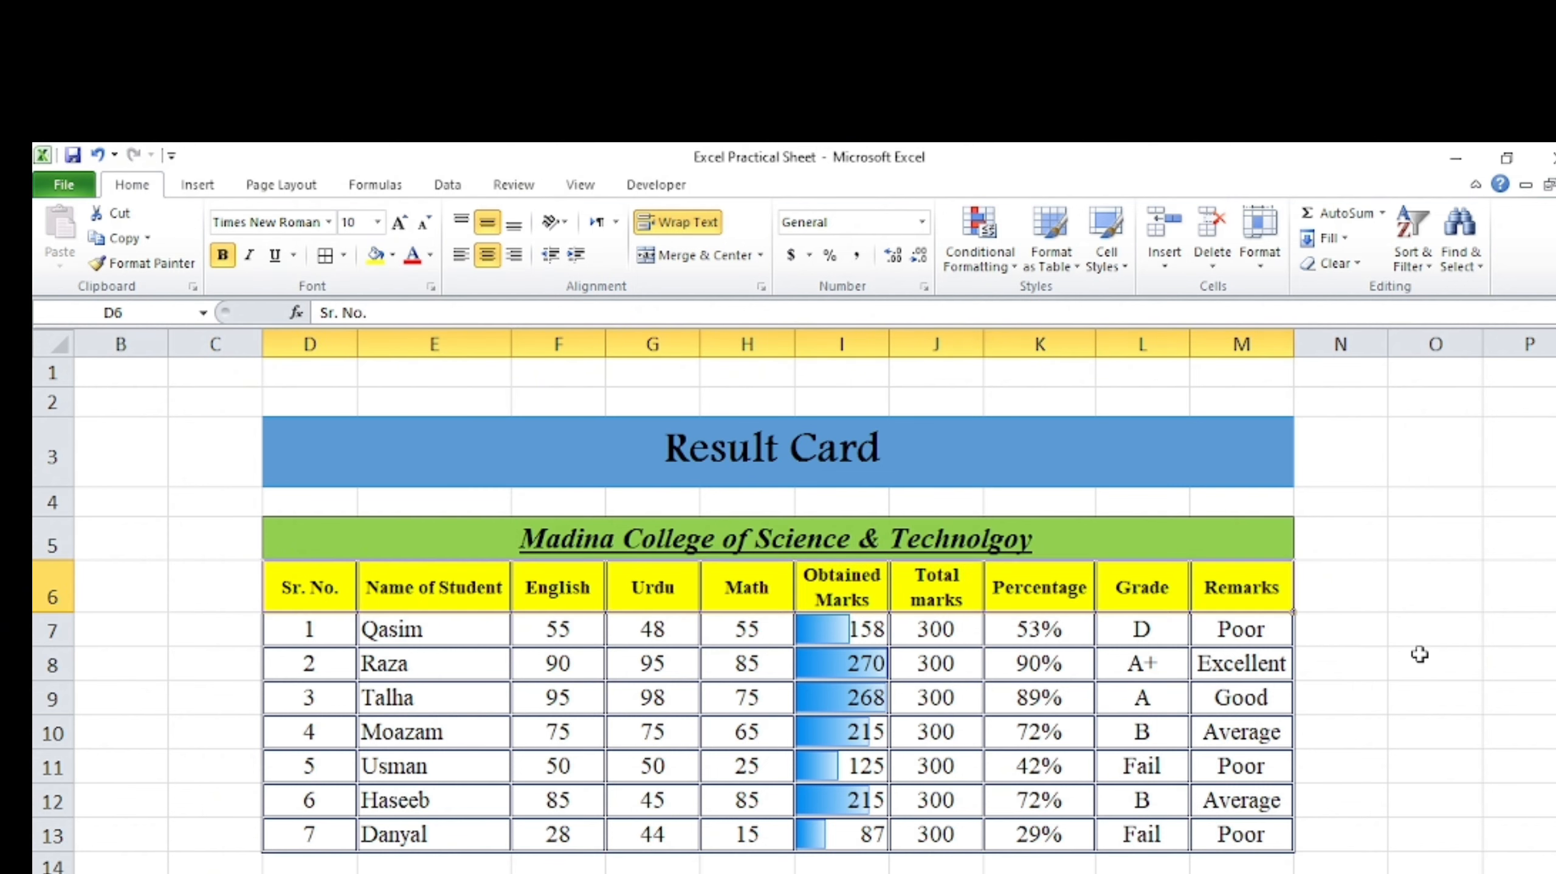
# Step: After checking the Word assignment, set the Excel sheet's paper size to Legal (8.5" x 14")
pyautogui.hotkey('alt', 'Tab')
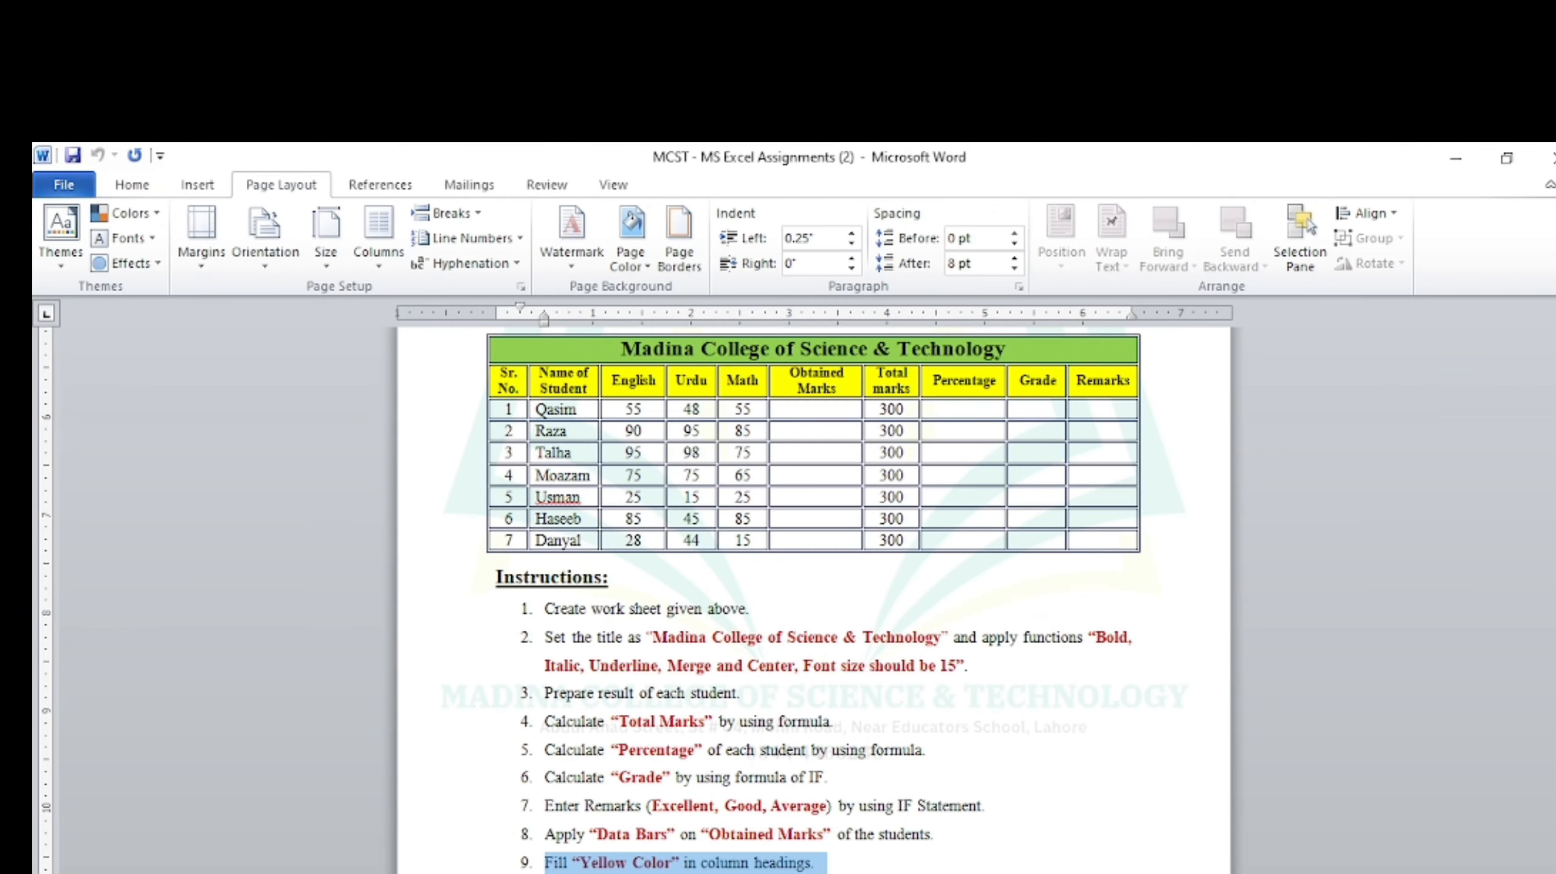
pyautogui.click(543, 873)
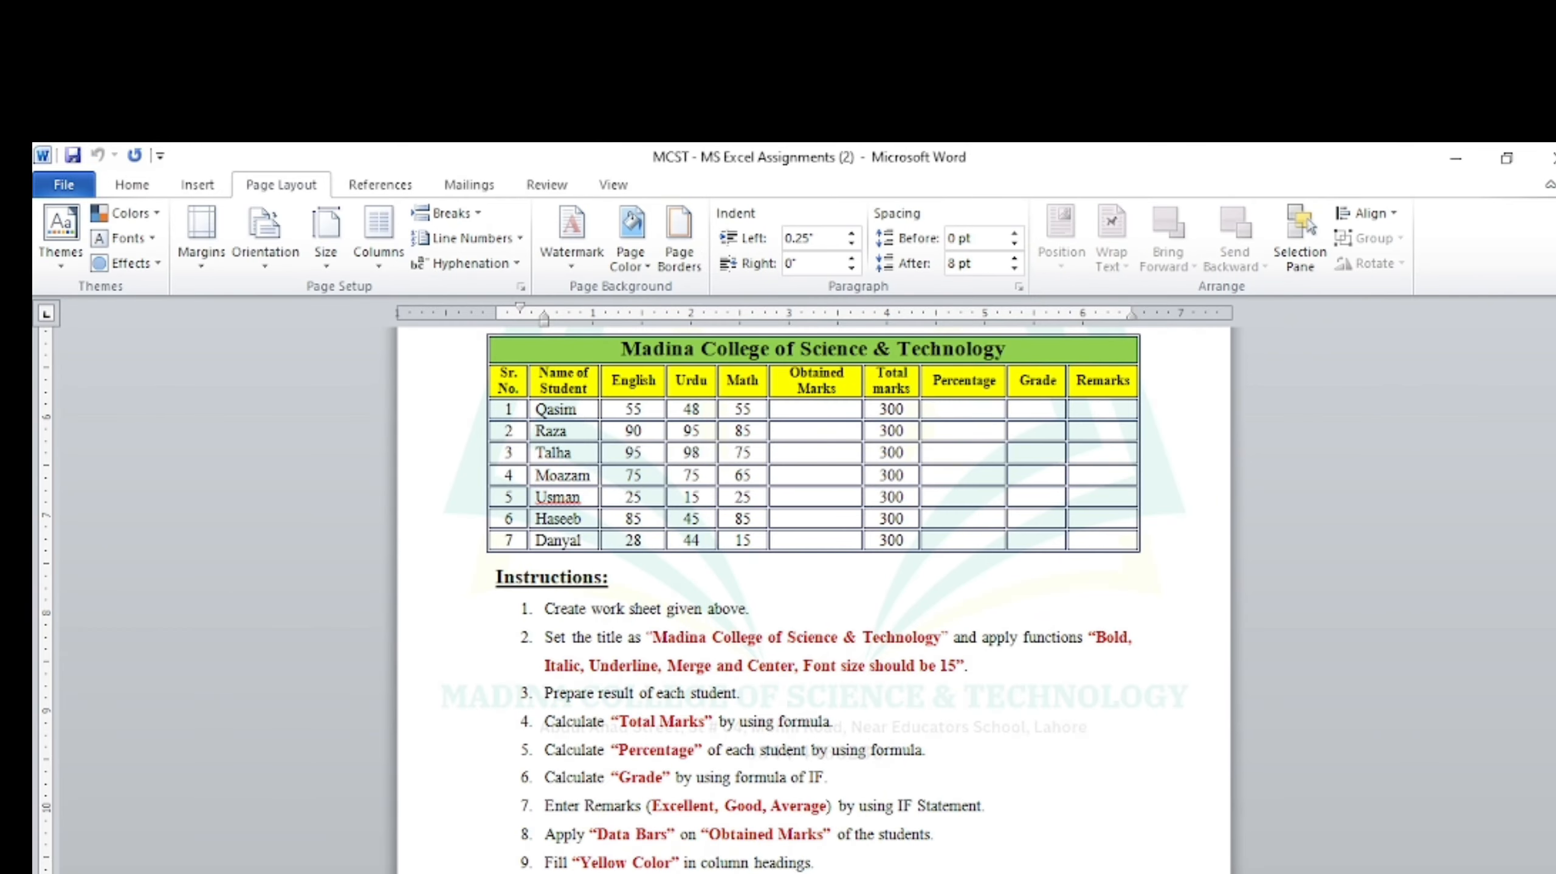
pyautogui.hotkey('alt', 'Tab')
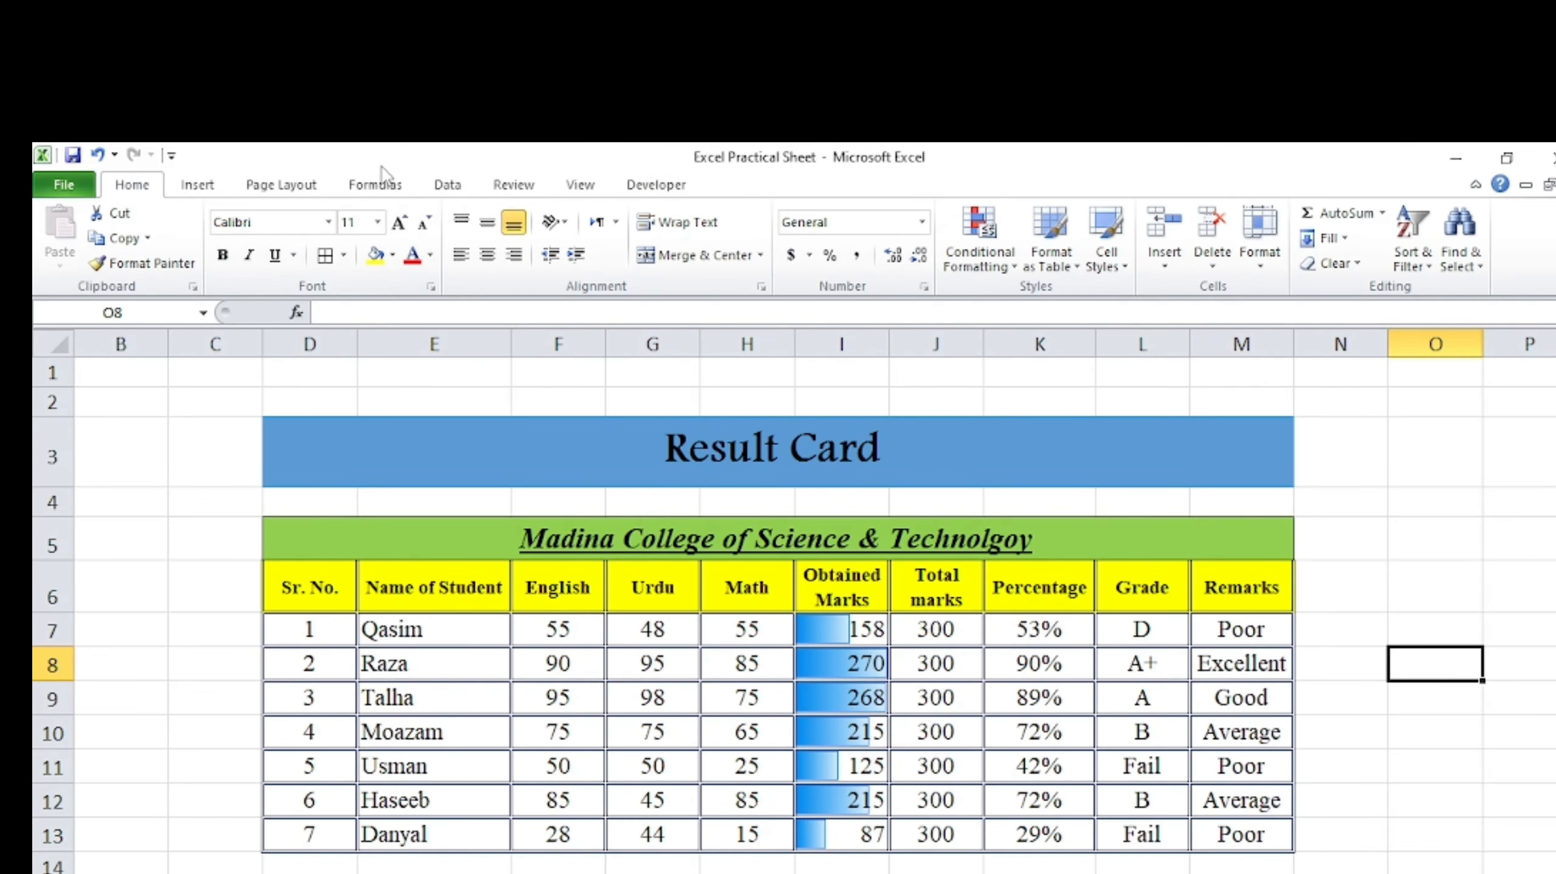
pyautogui.click(280, 184)
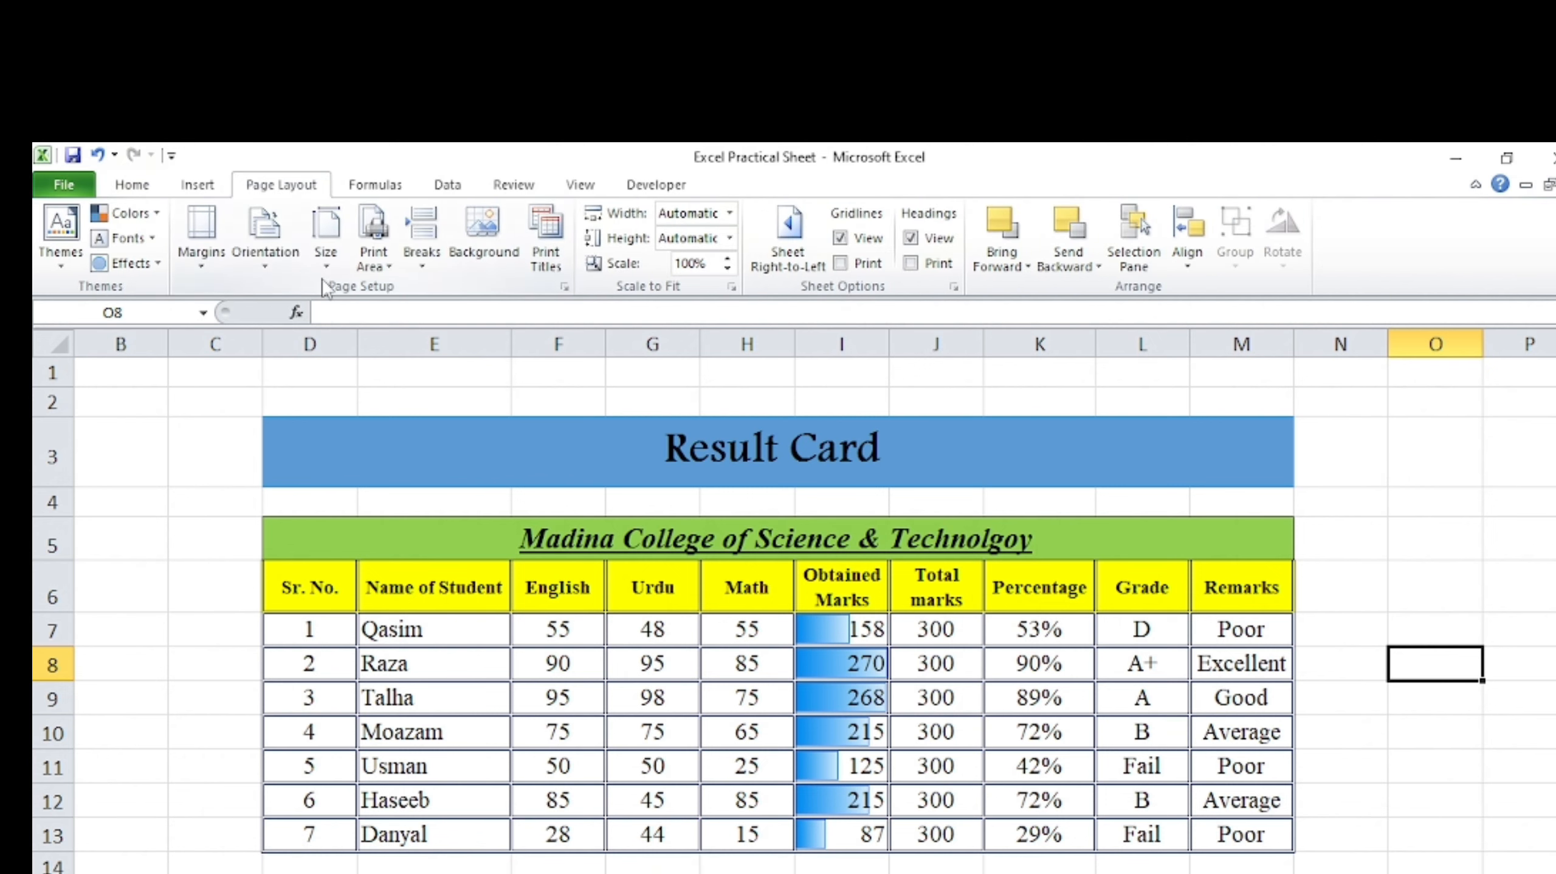
pyautogui.click(326, 257)
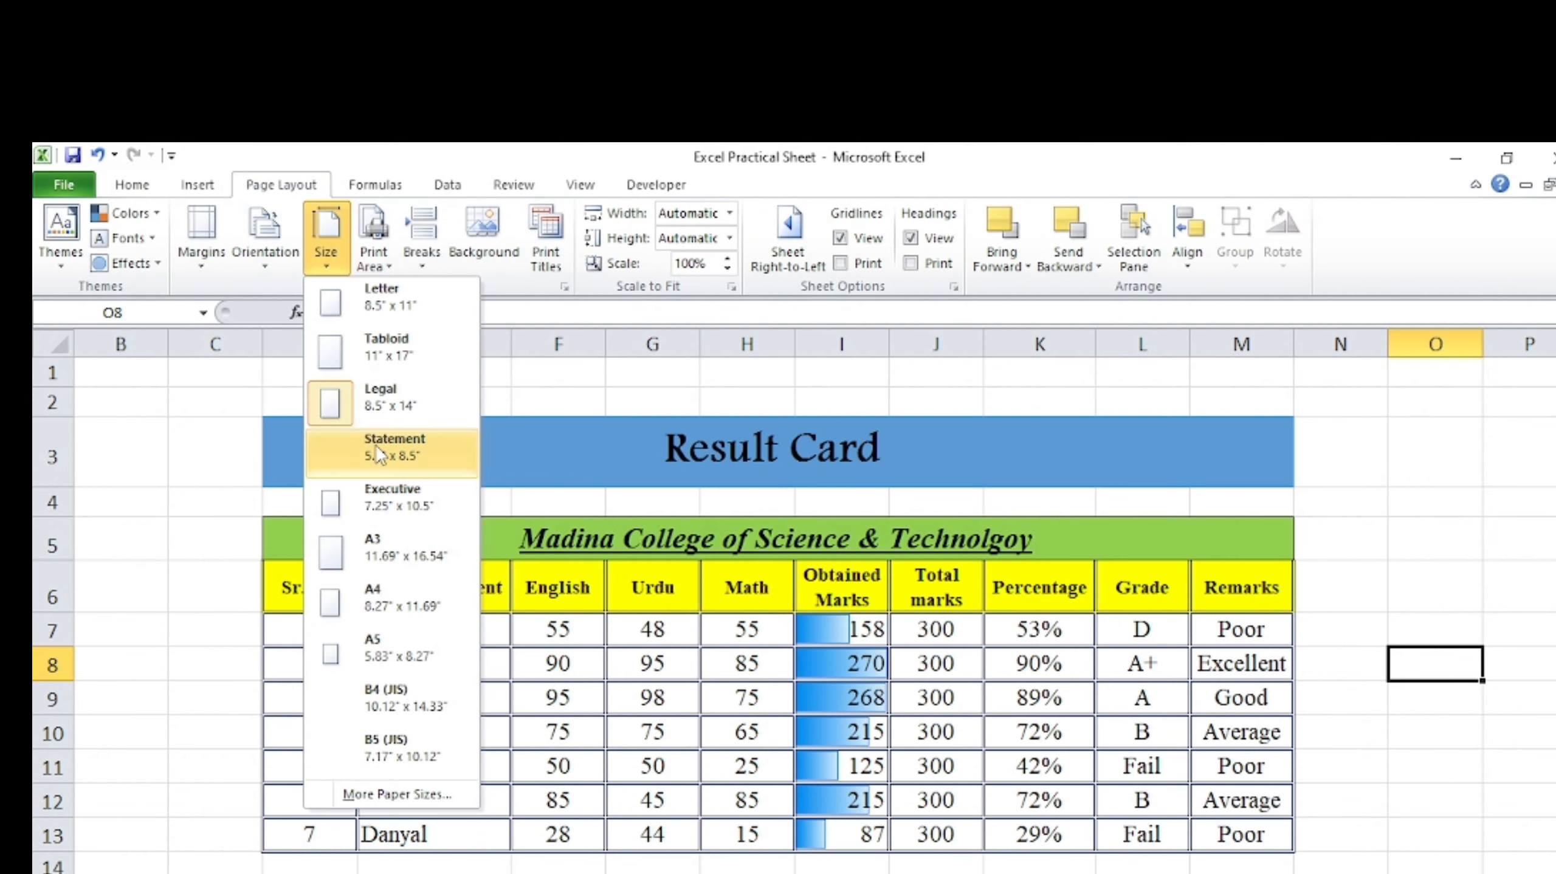
pyautogui.click(392, 399)
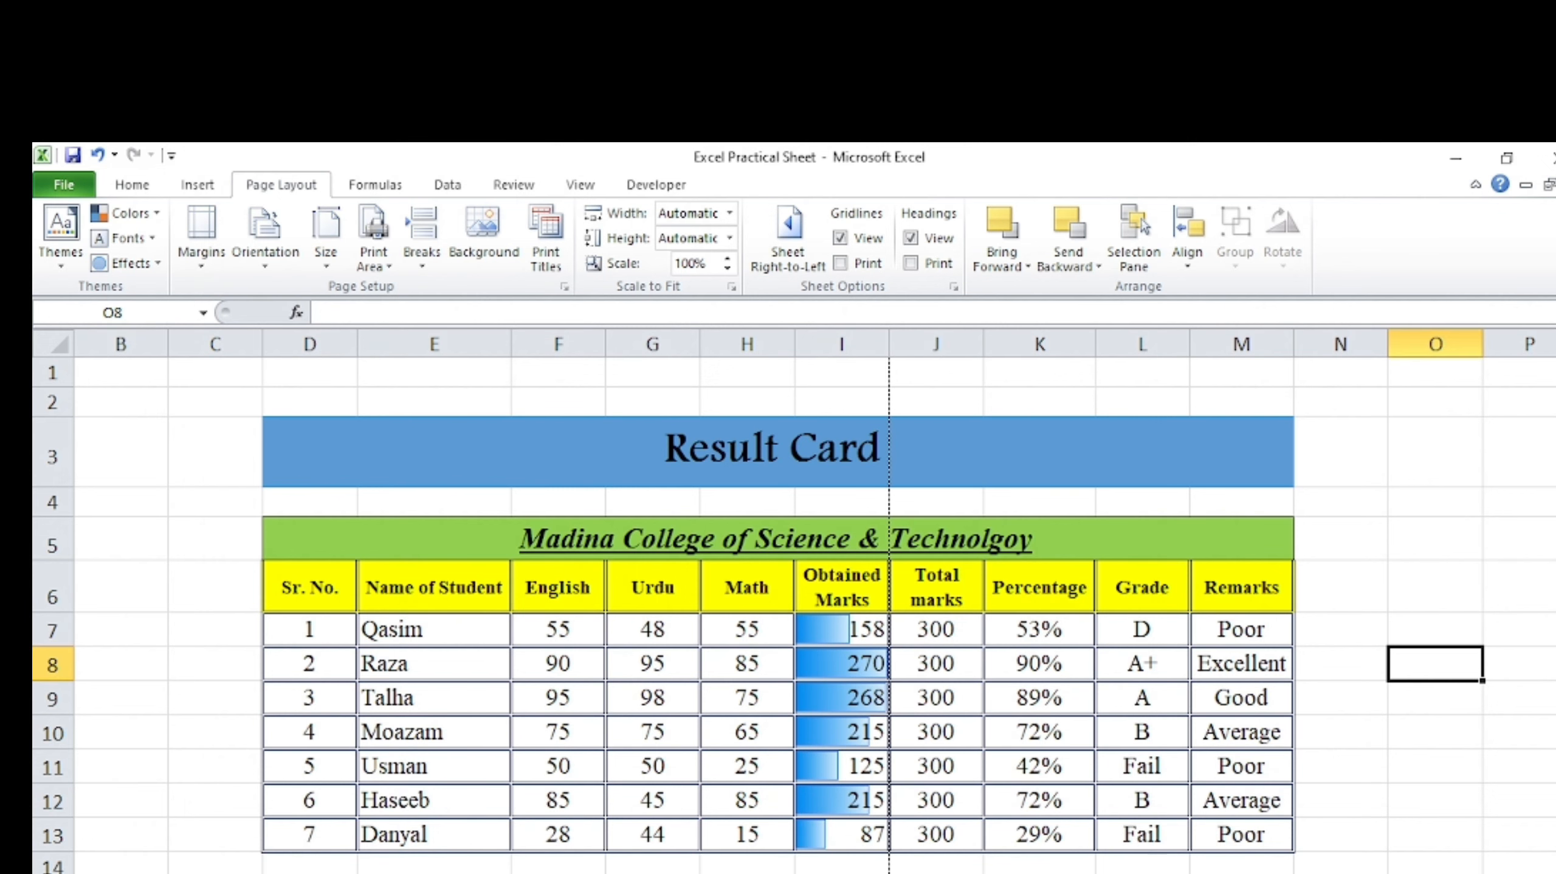
pyautogui.click(1555, 665)
# Step: After checking the Word assignment, apply a dotted outline border to the topper student's row D8:M8 in Excel
pyautogui.hotkey('alt', 'Tab')
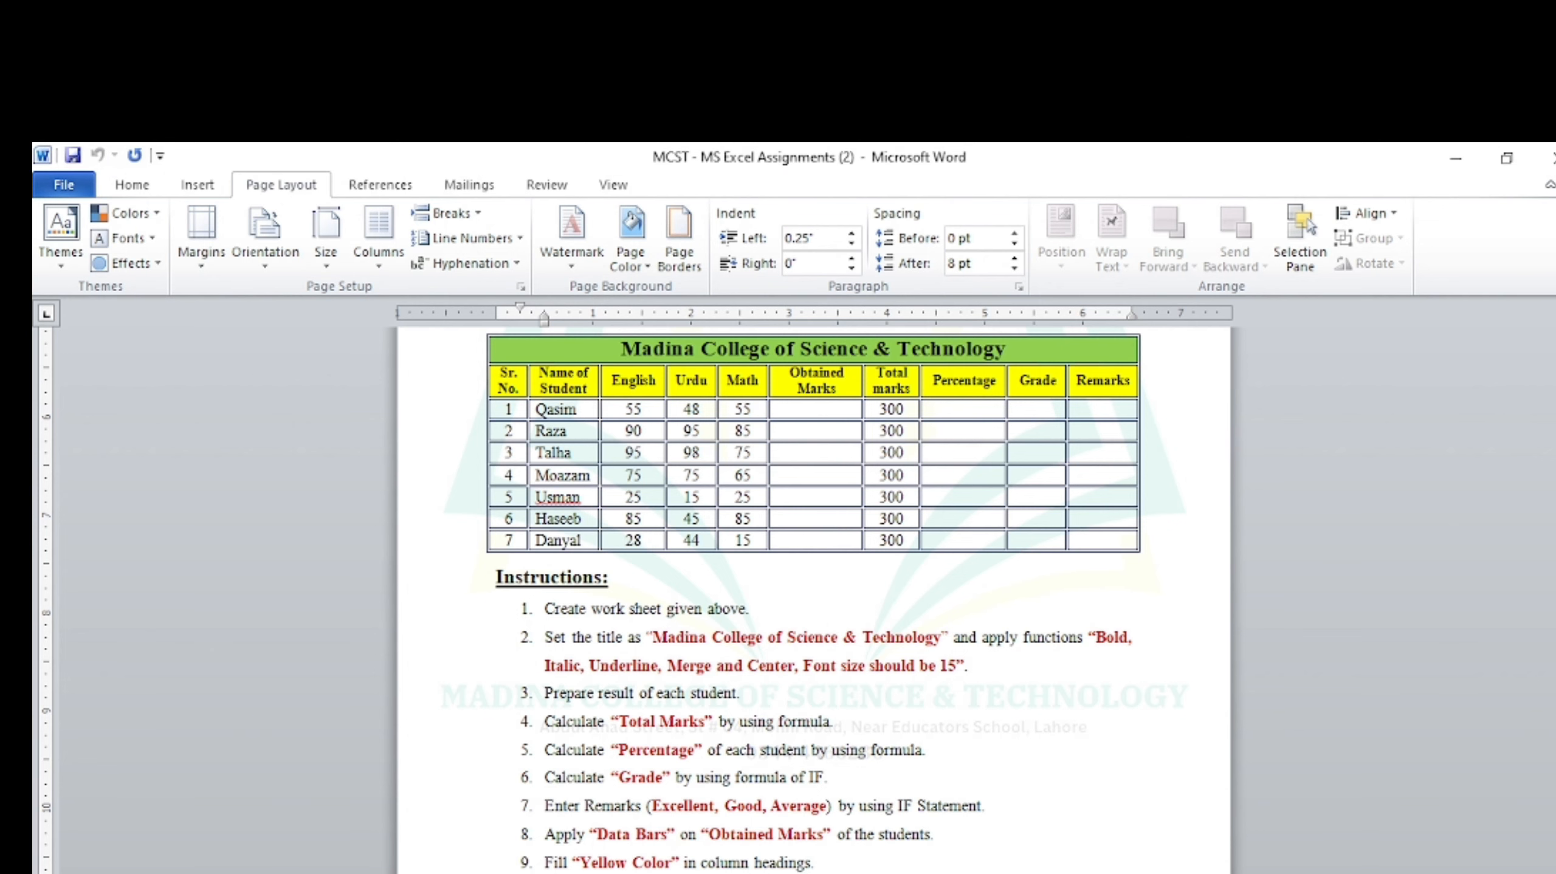
pyautogui.hotkey('alt', 'Tab')
pyautogui.click(1366, 728)
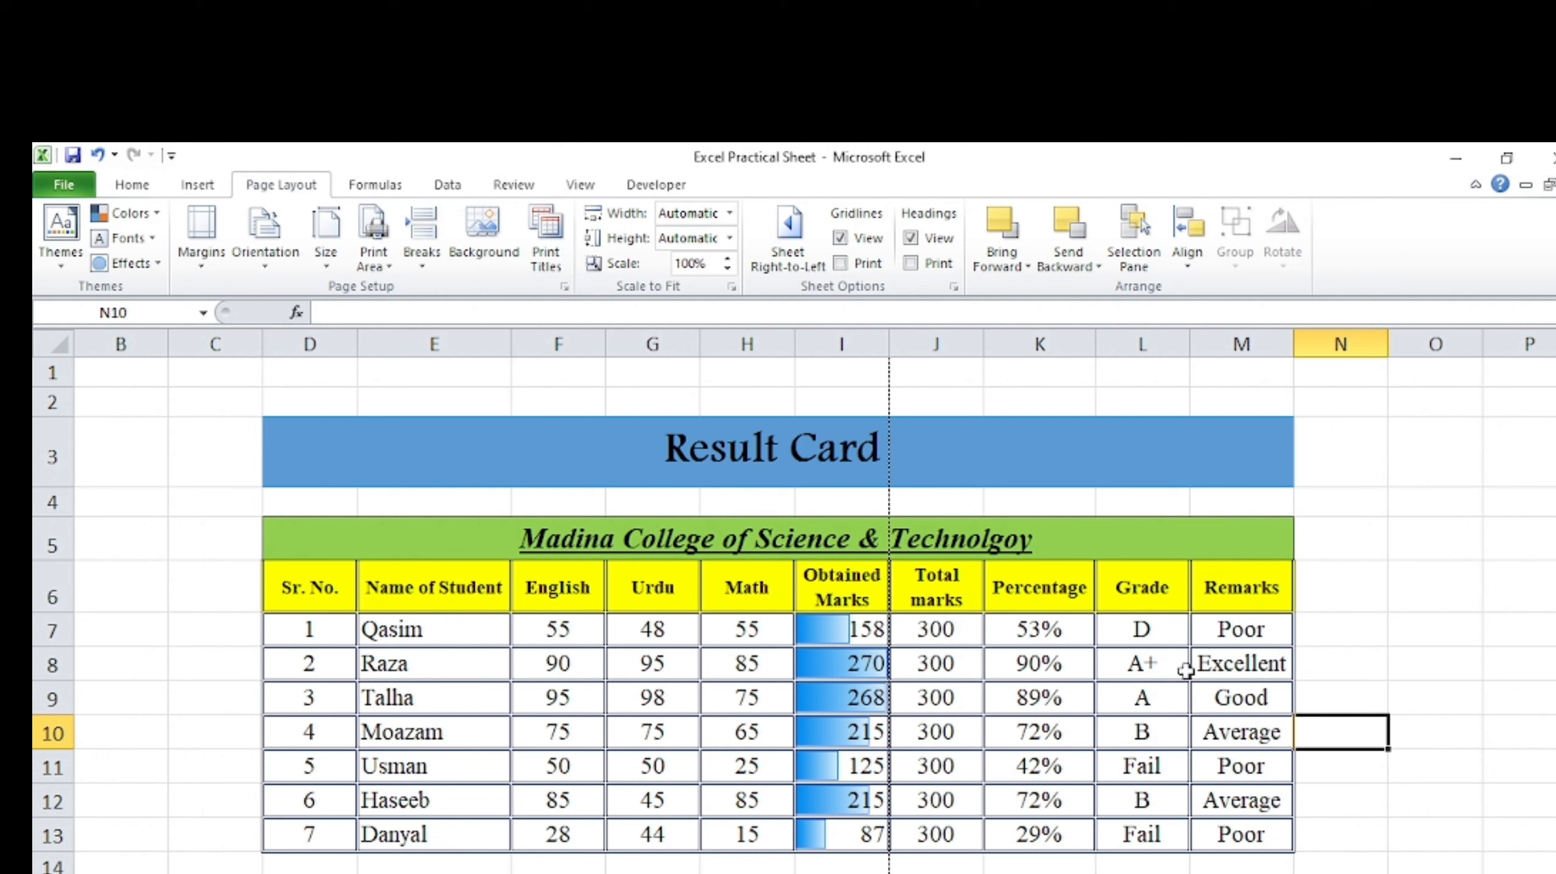
pyautogui.click(1150, 654)
pyautogui.moveTo(287, 662); pyautogui.dragTo(1260, 674)
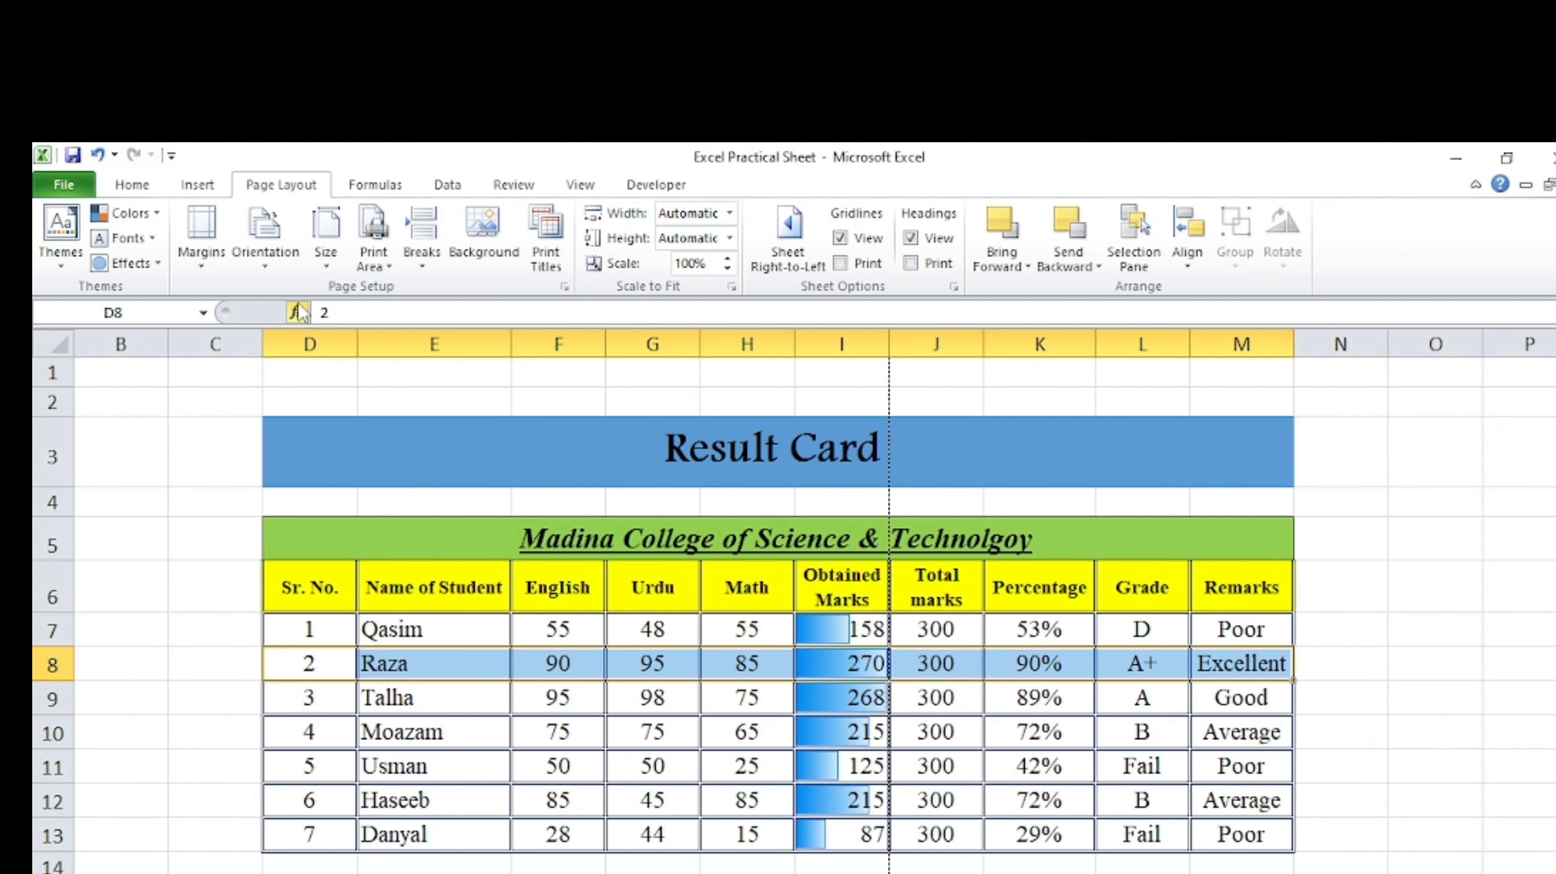
pyautogui.click(136, 191)
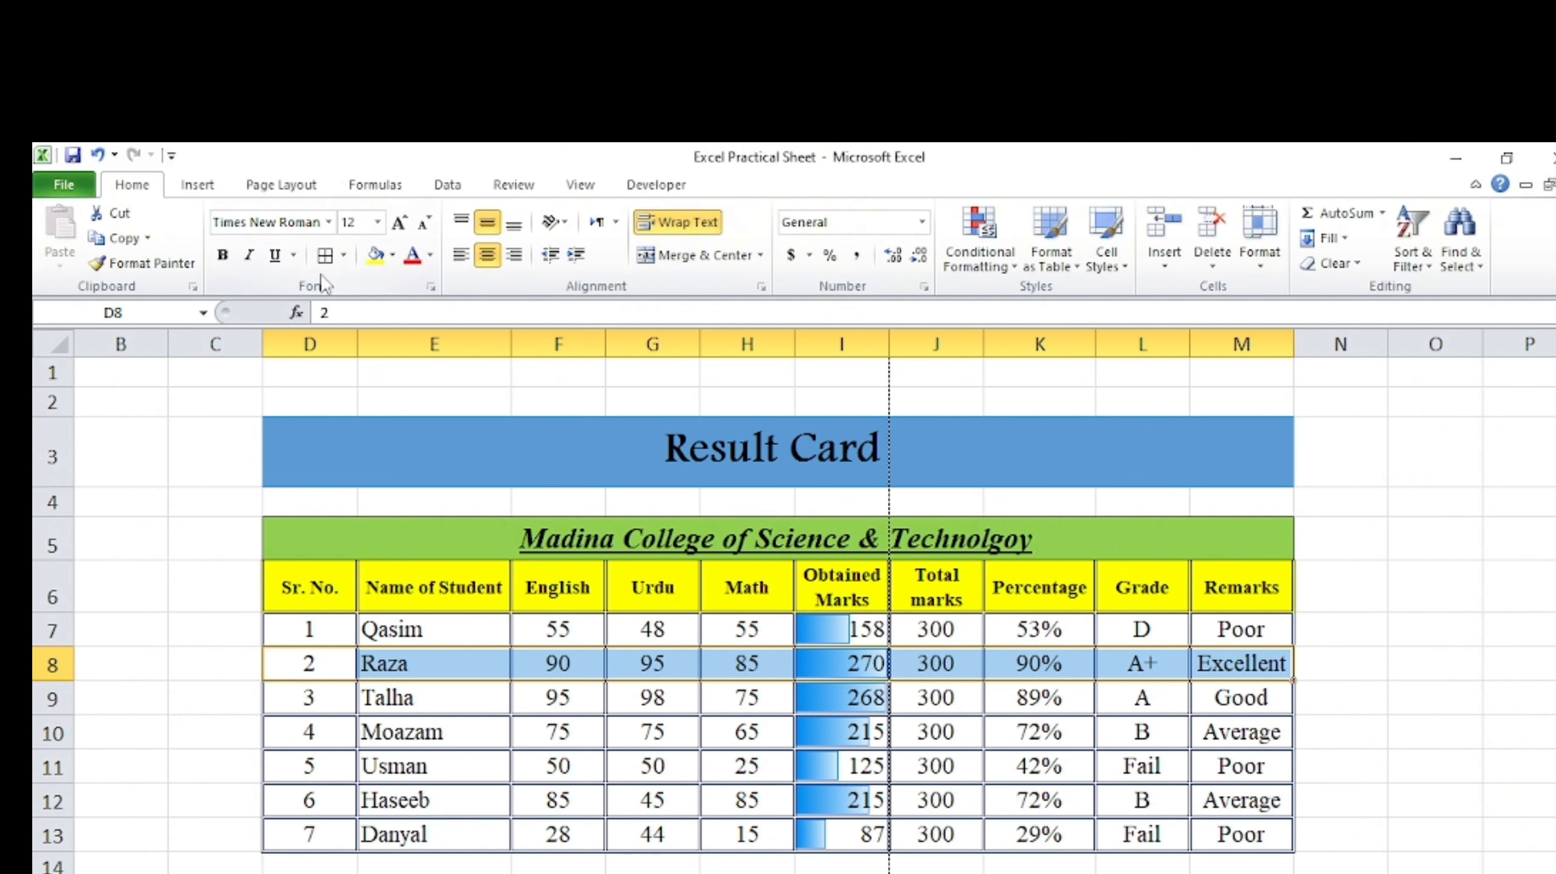
pyautogui.click(343, 255)
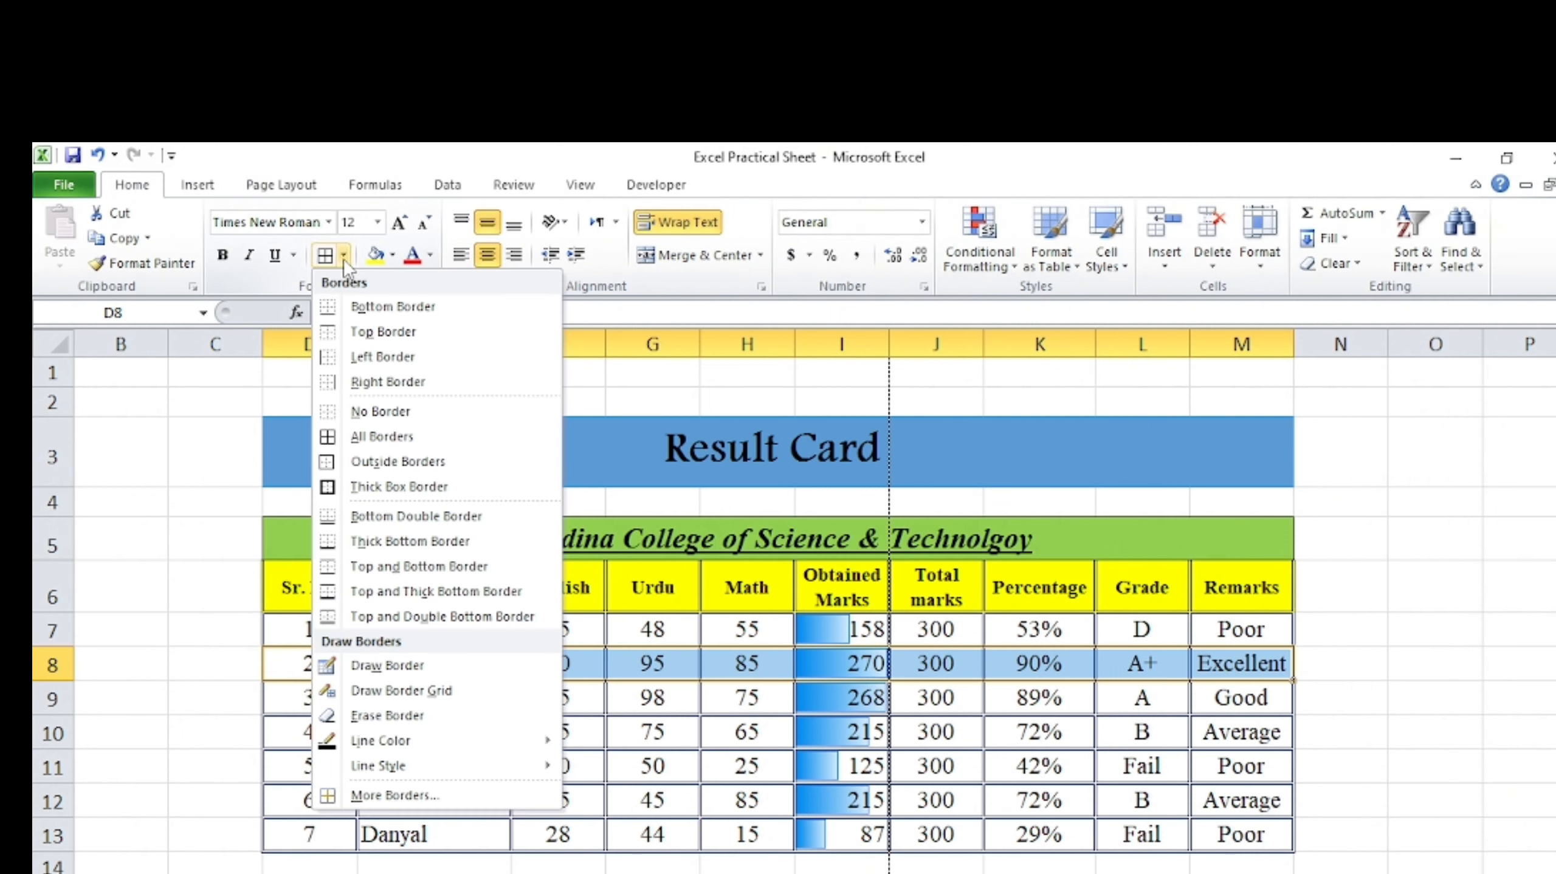
pyautogui.click(422, 799)
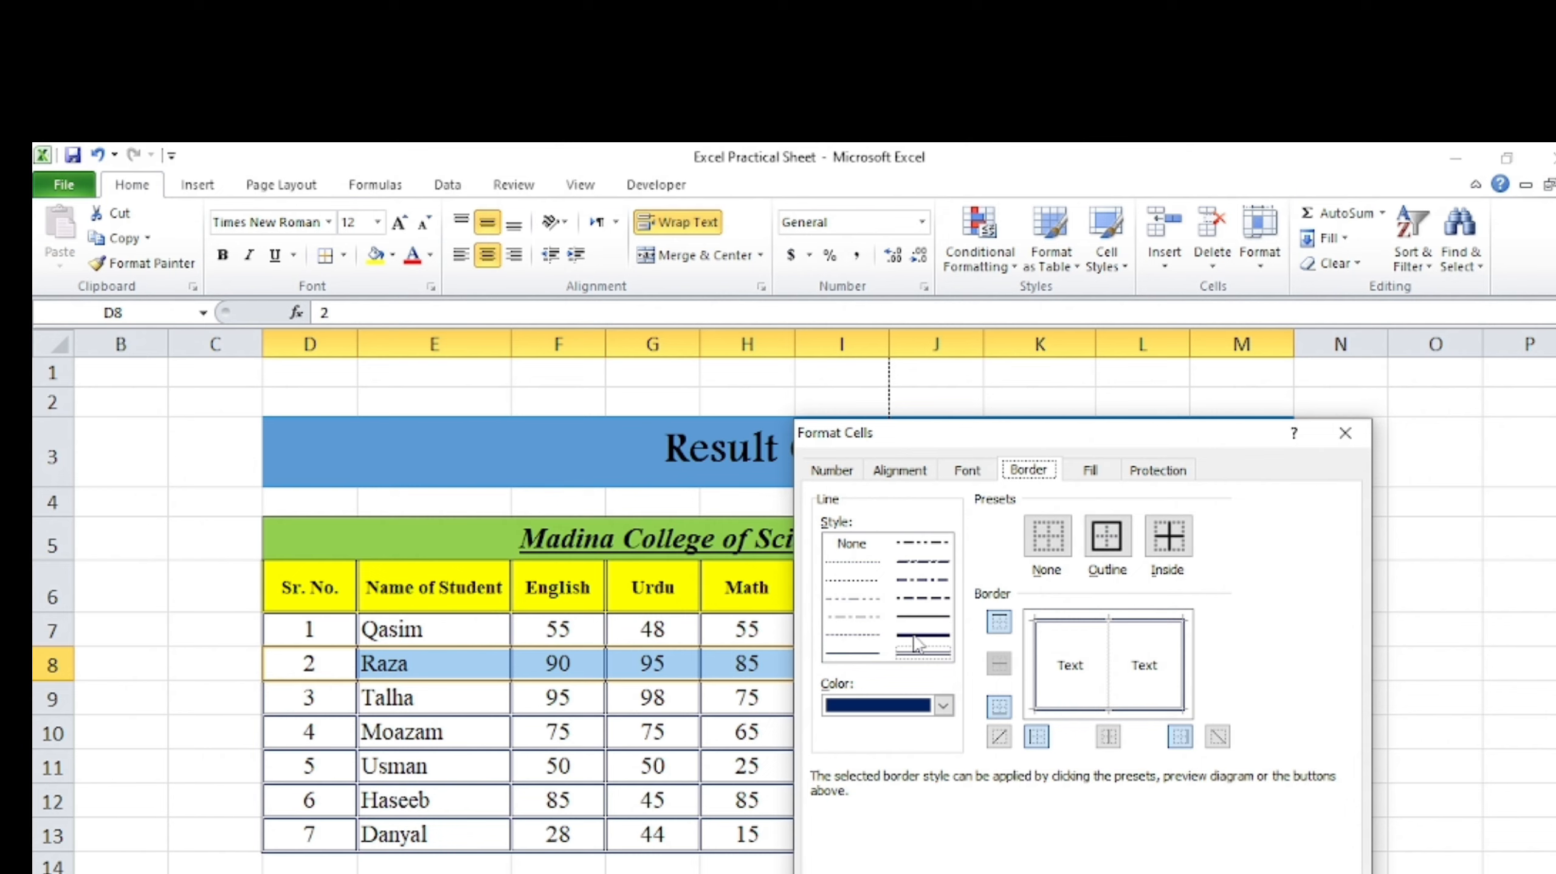
pyautogui.click(853, 580)
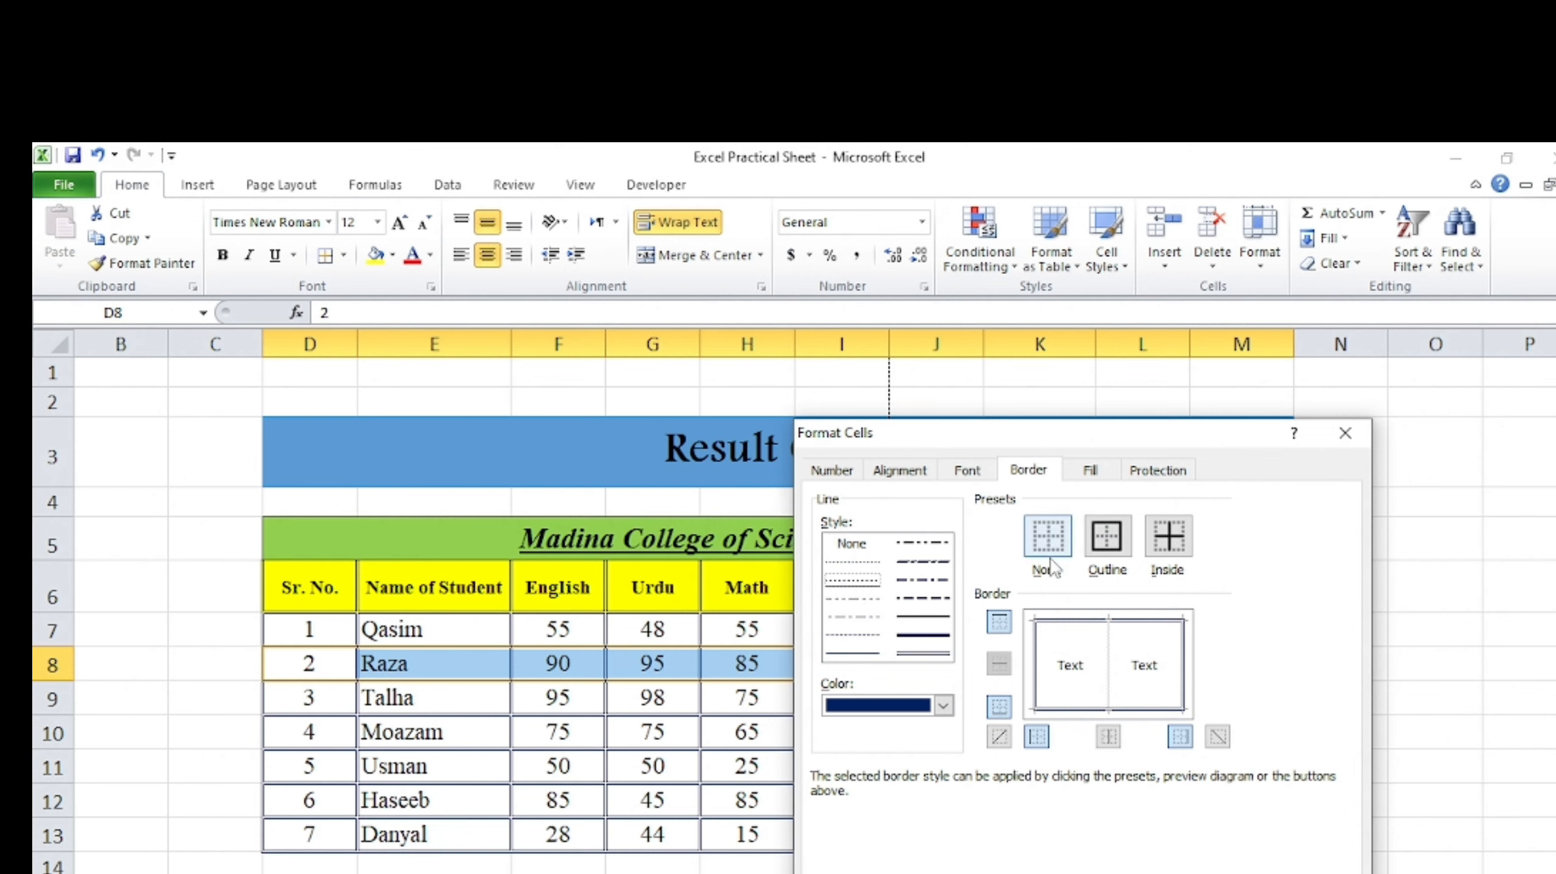
pyautogui.click(1108, 544)
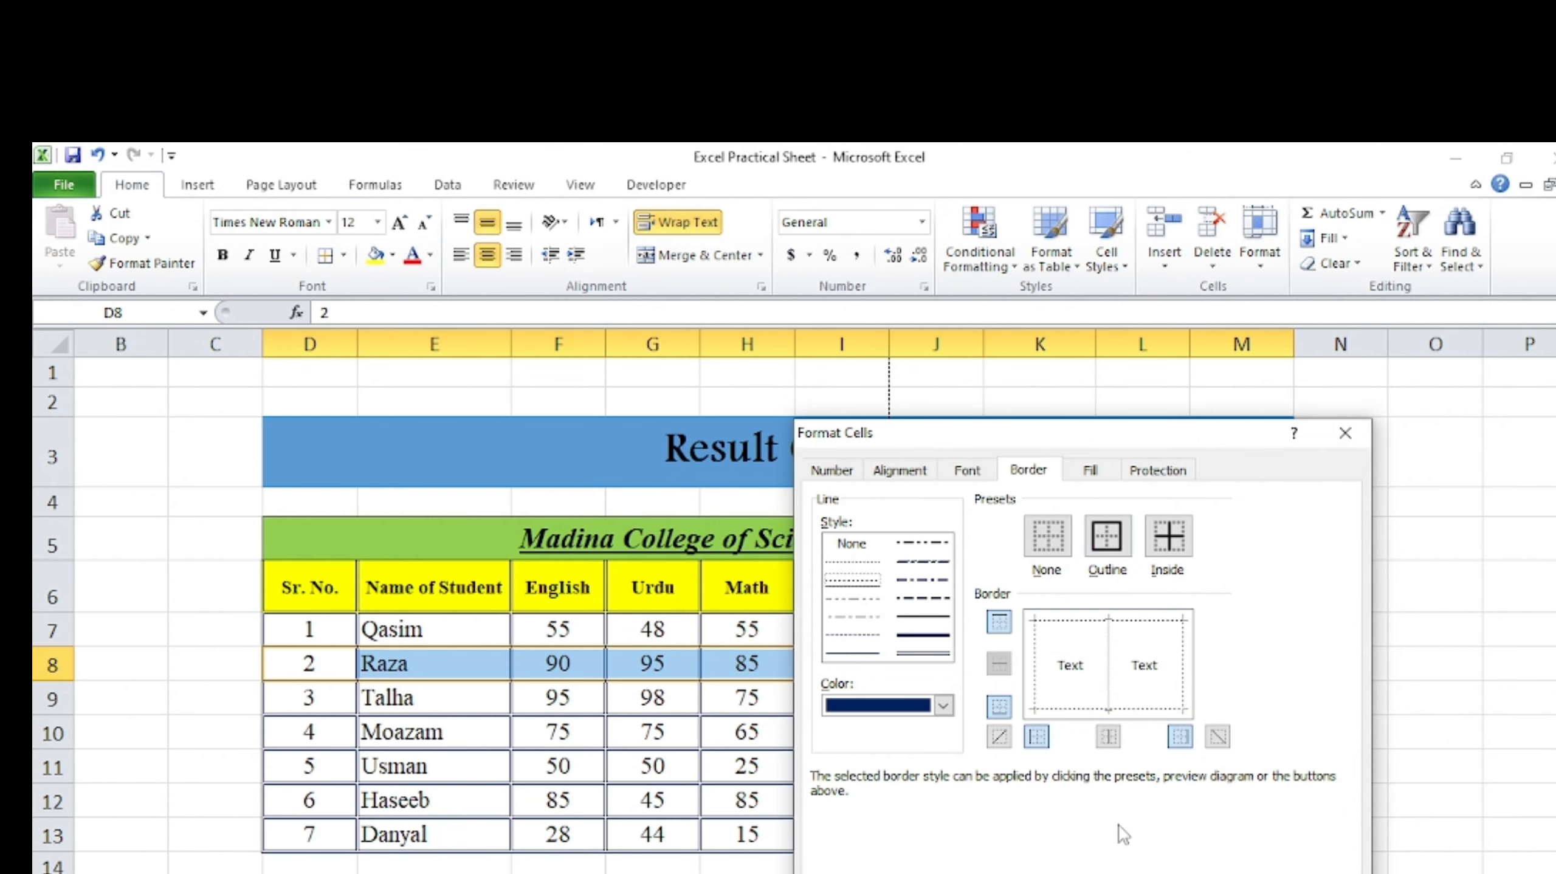
pyautogui.press('Return')
pyautogui.click(1419, 759)
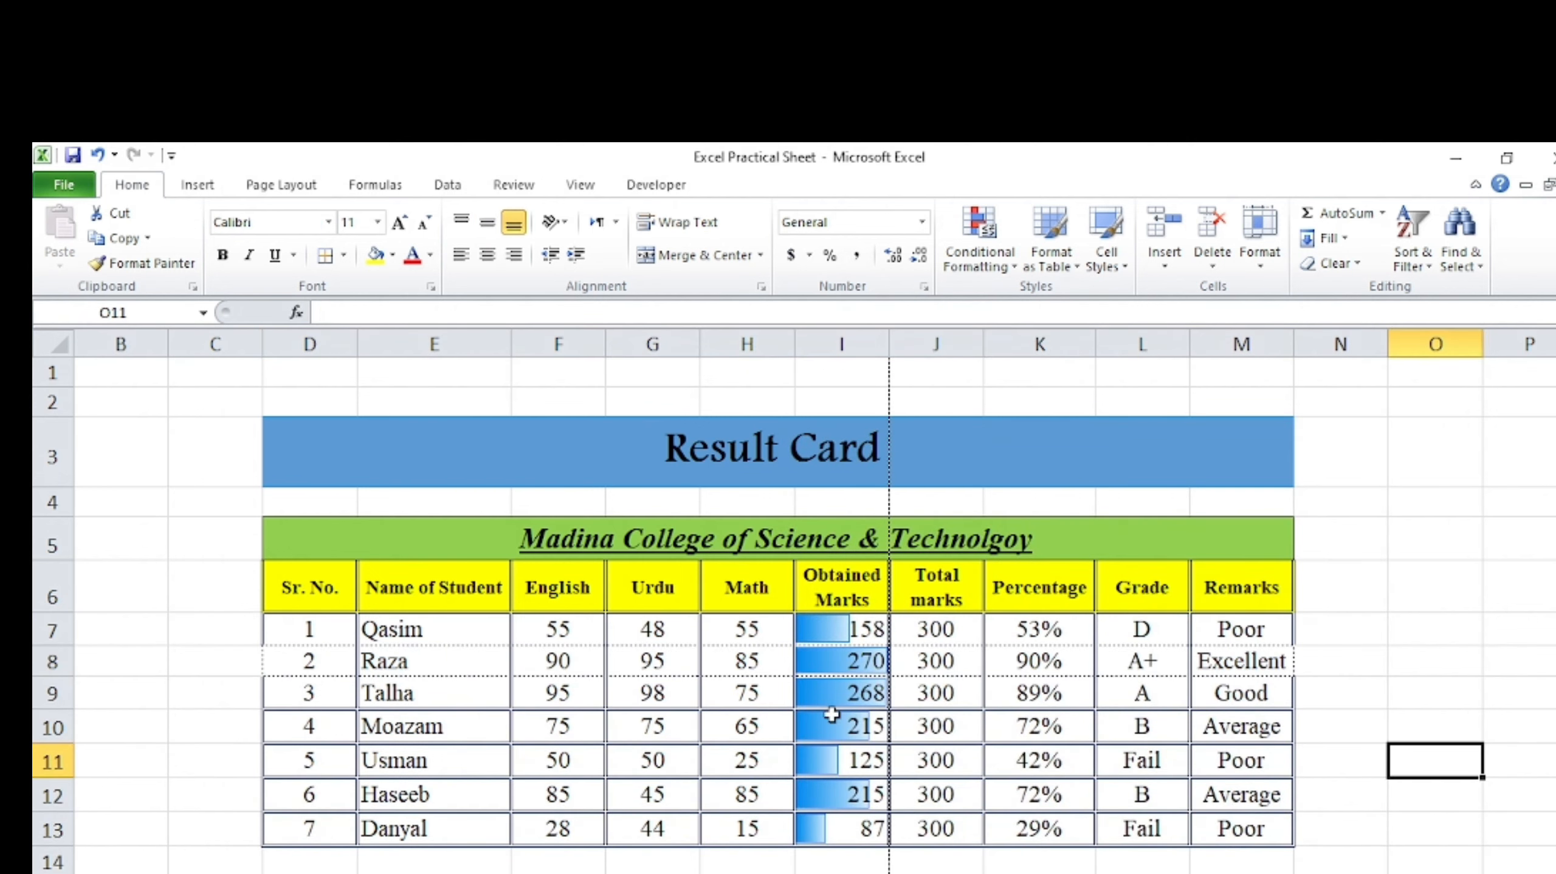
# Step: Review the dotted-border row D8:M8, and check the Word assignment's instruction list for anything still outstanding
pyautogui.moveTo(317, 661); pyautogui.dragTo(1277, 661)
pyautogui.click(1350, 666)
pyautogui.hotkey('alt', 'Tab')
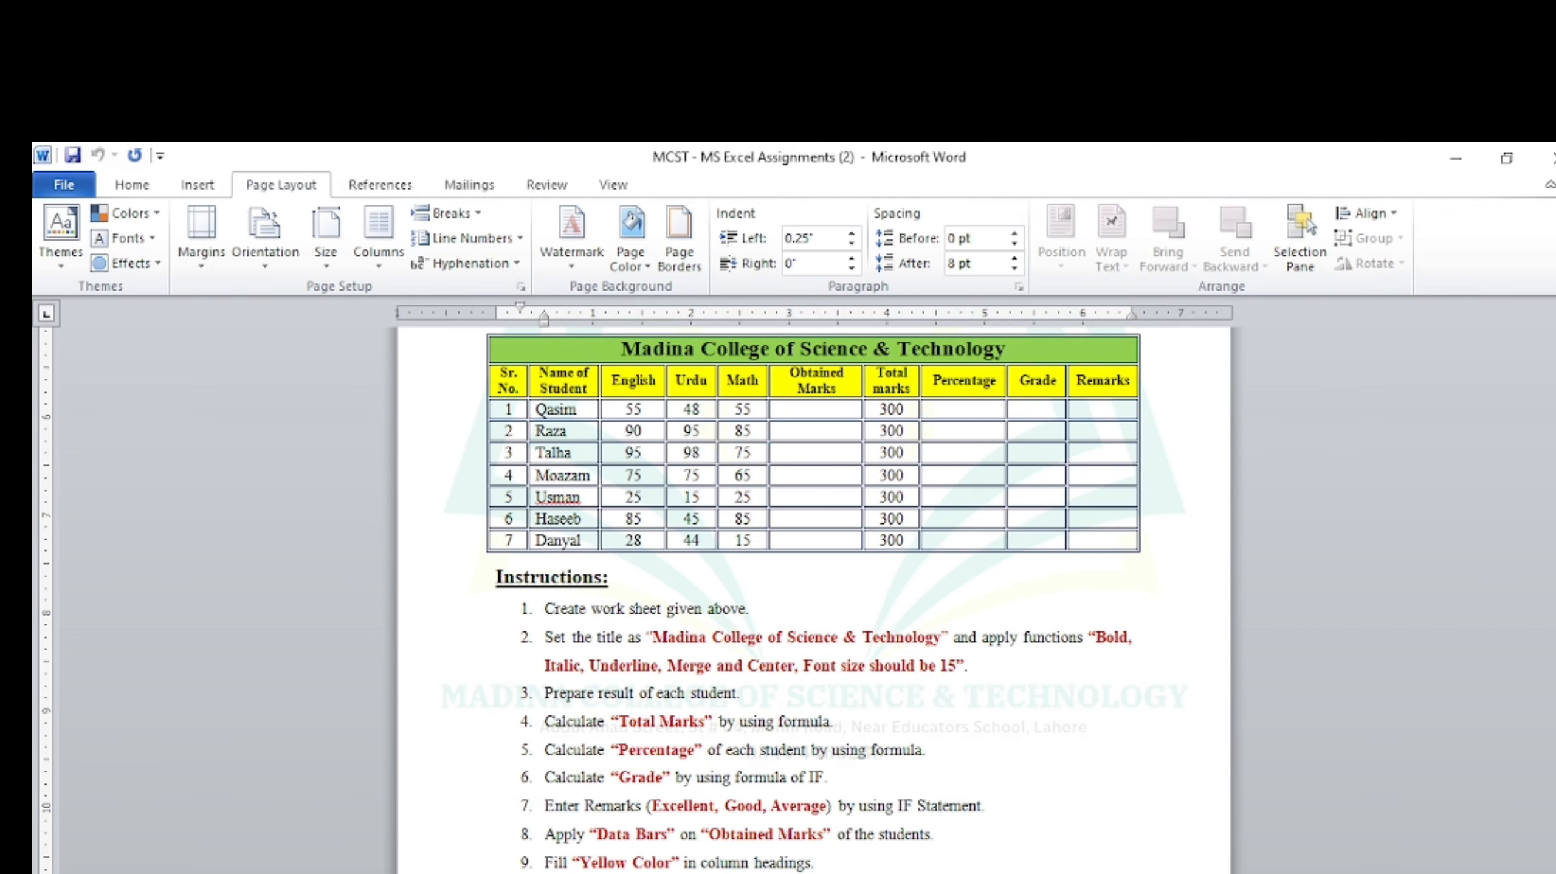
pyautogui.scroll(-4, 814, 600)
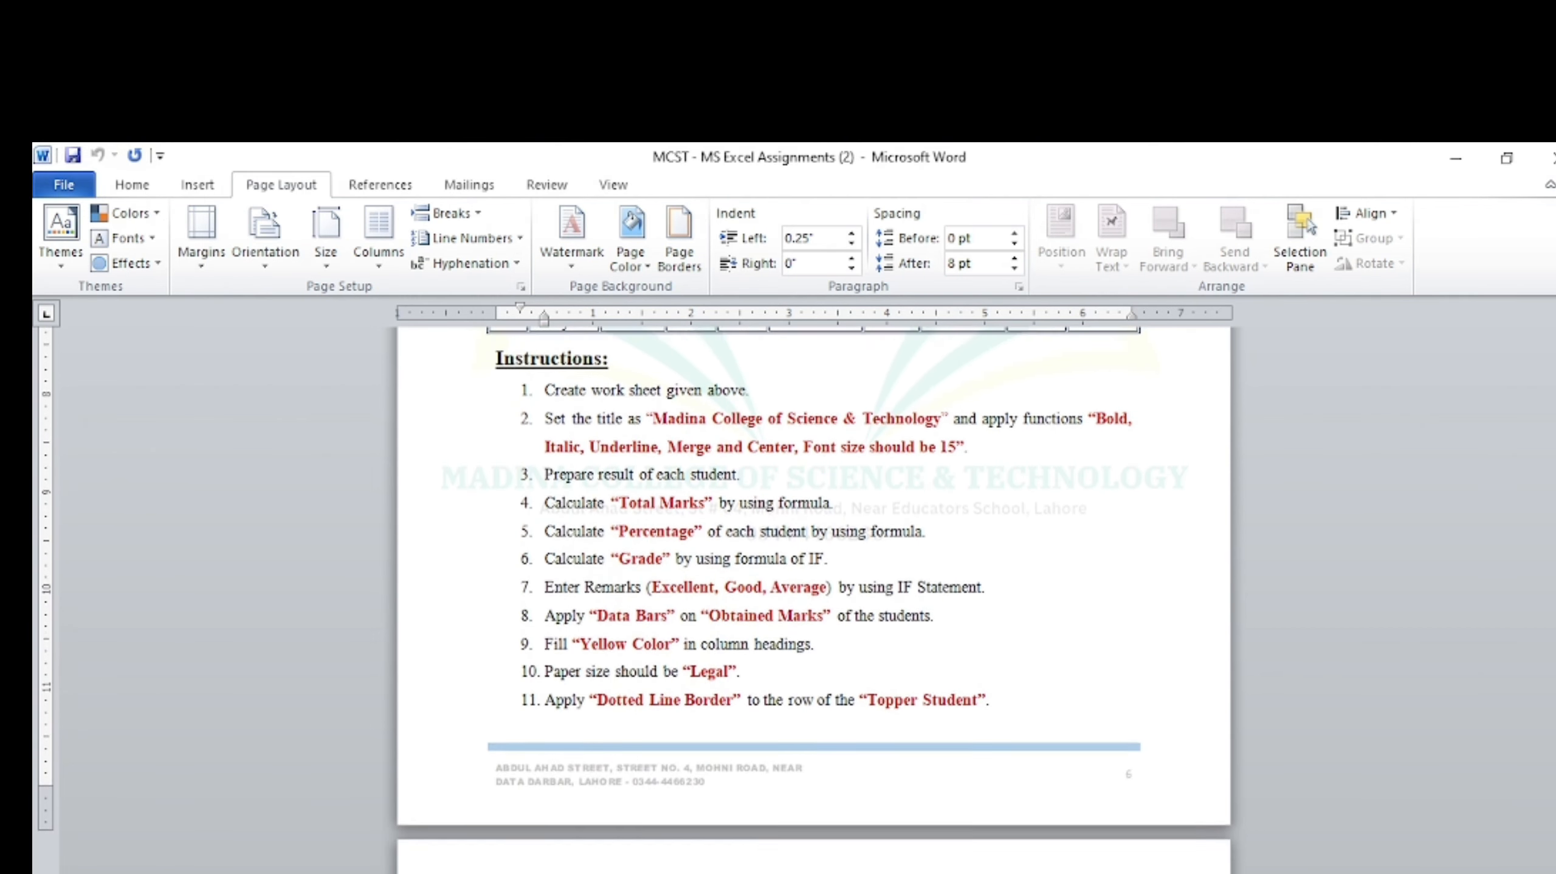
pyautogui.scroll(-3, 554, 525)
pyautogui.scroll(3, 1528, 403)
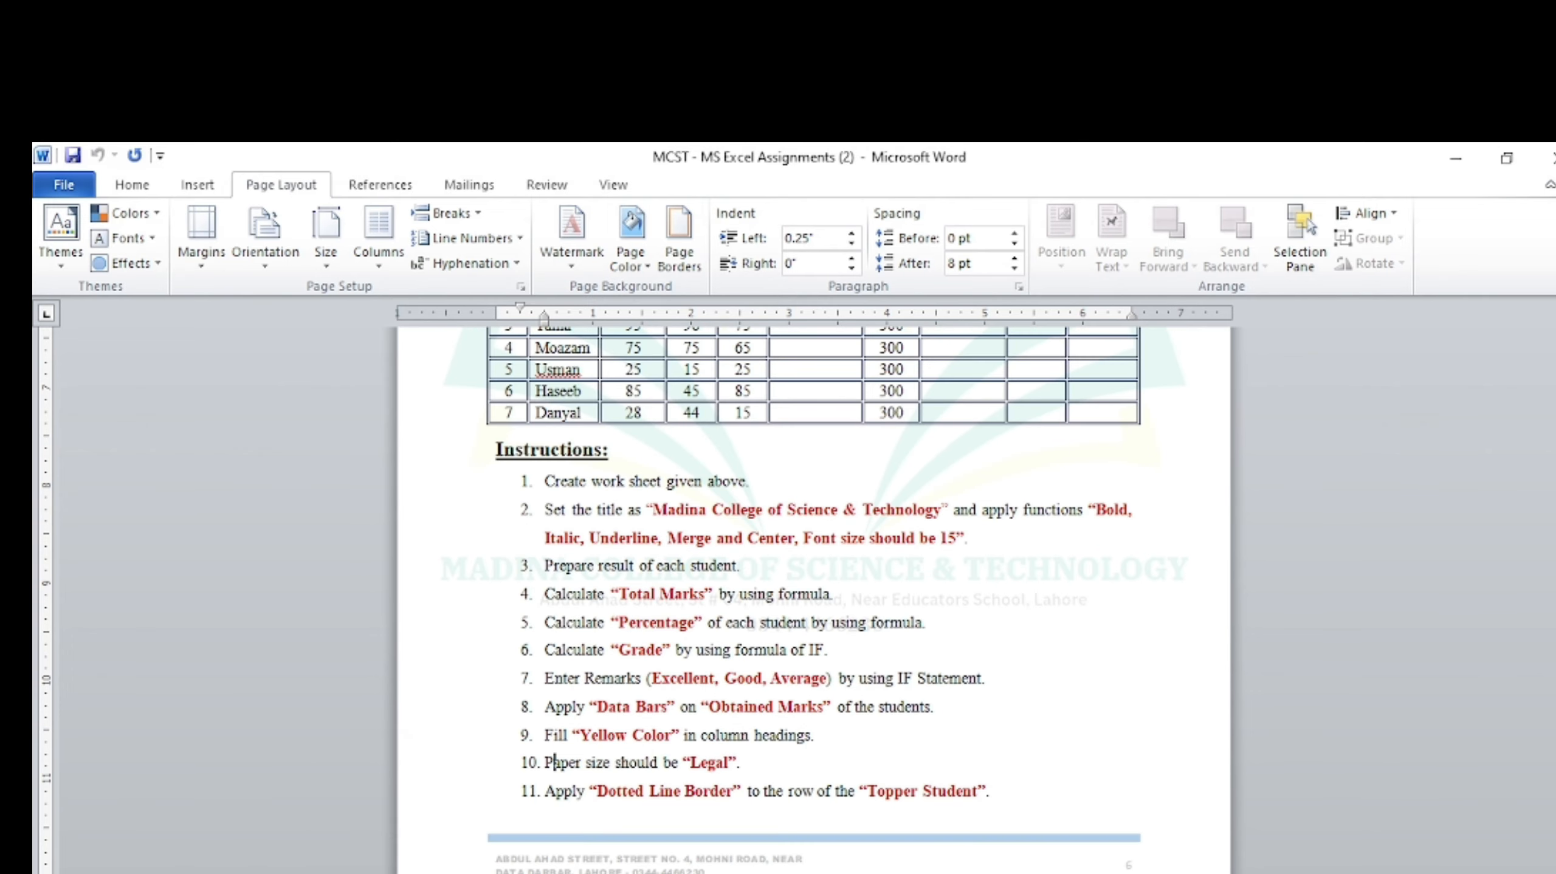